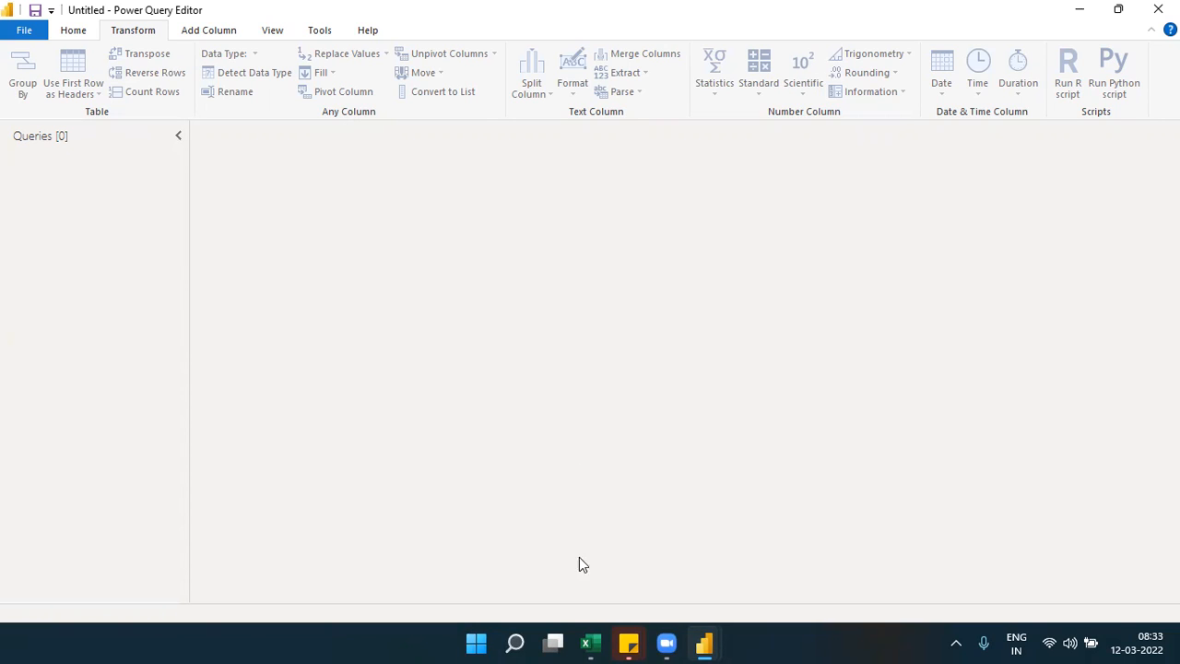
Switch to the Pivot workbook in Excel, widen all columns evenly and make the Budget Amount column wide enough for its header
click(584, 638)
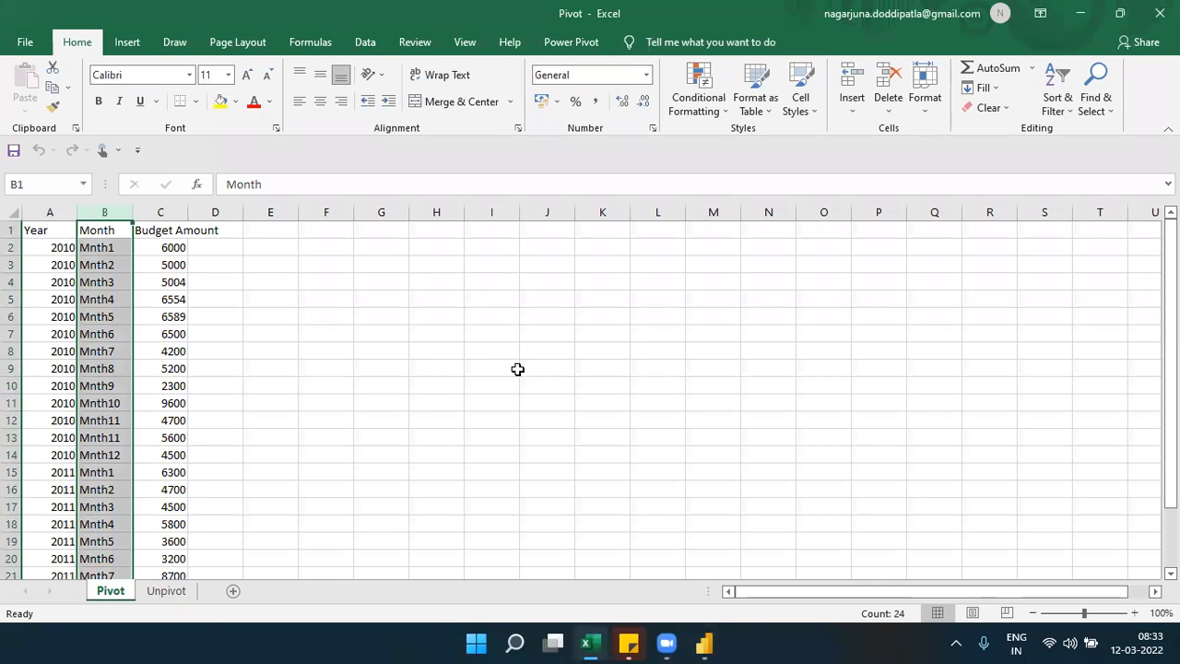
click(518, 370)
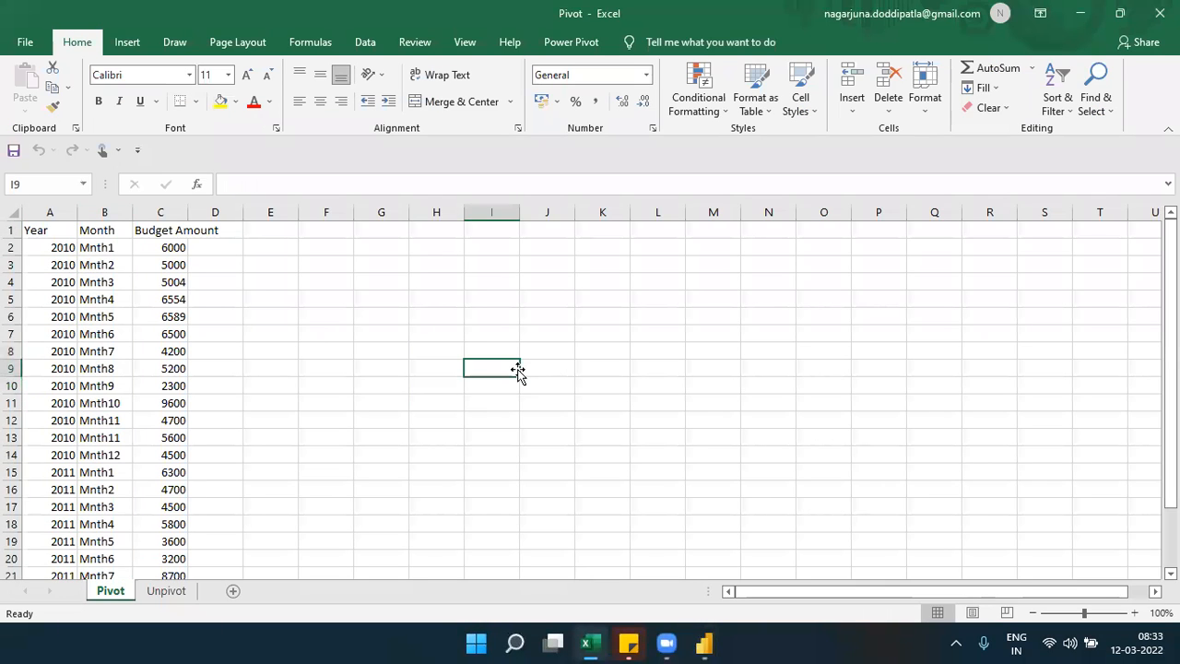
click(11, 210)
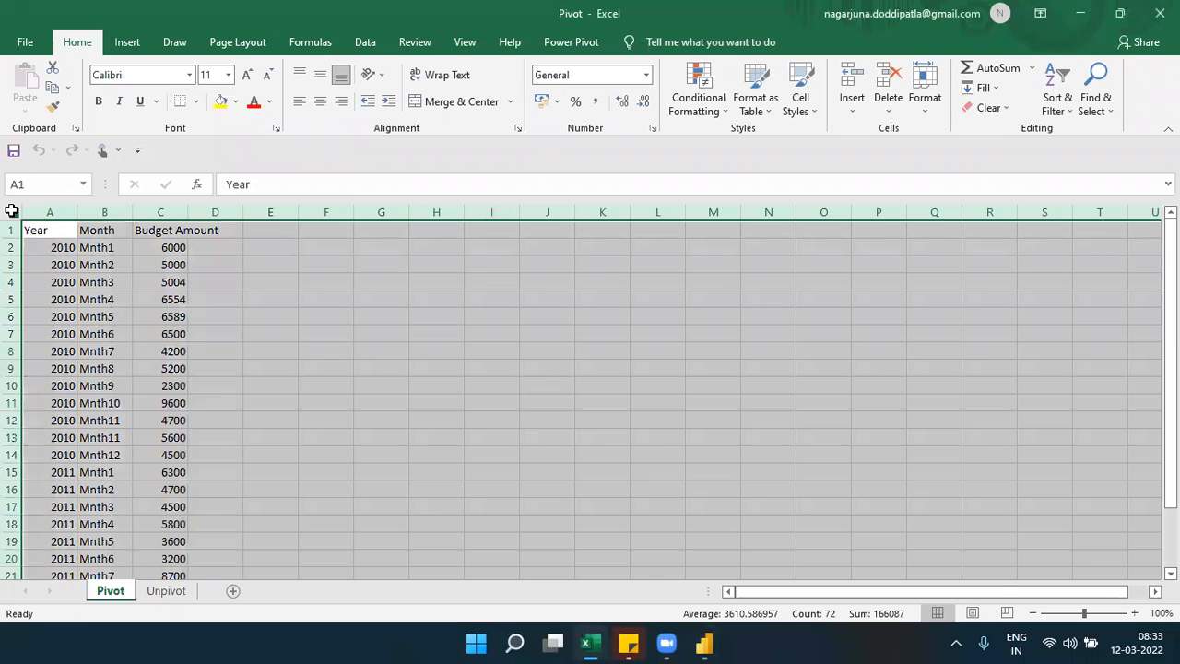
drag(188, 213, 188, 213)
double_click(188, 213)
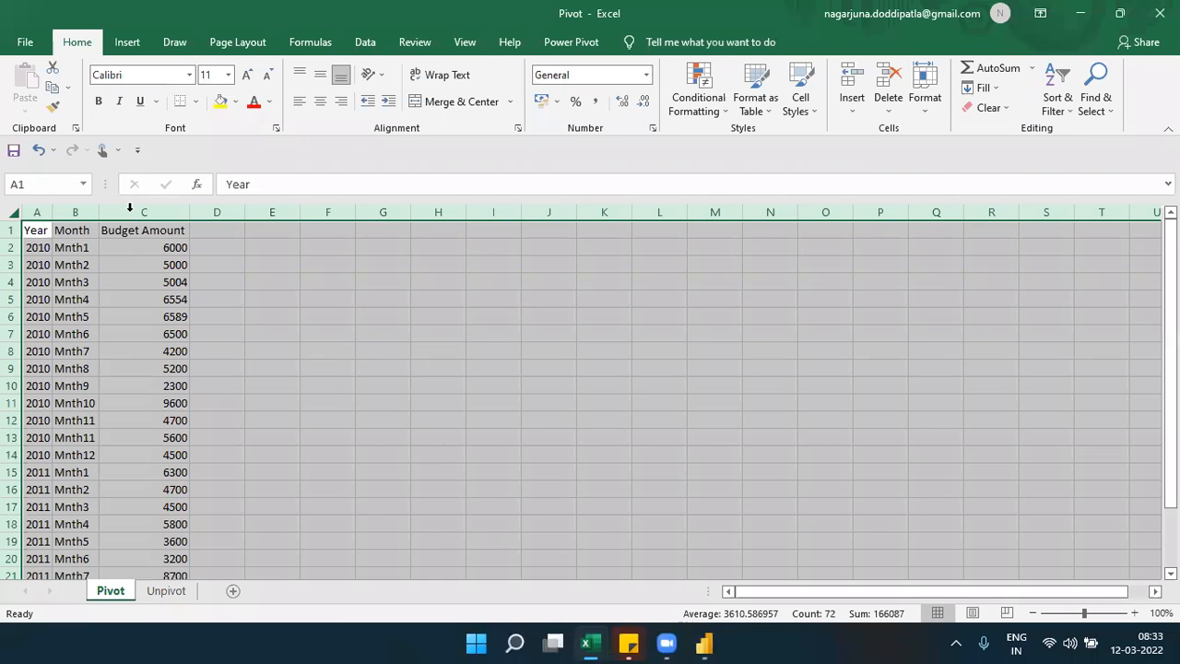
drag(52, 213, 95, 213)
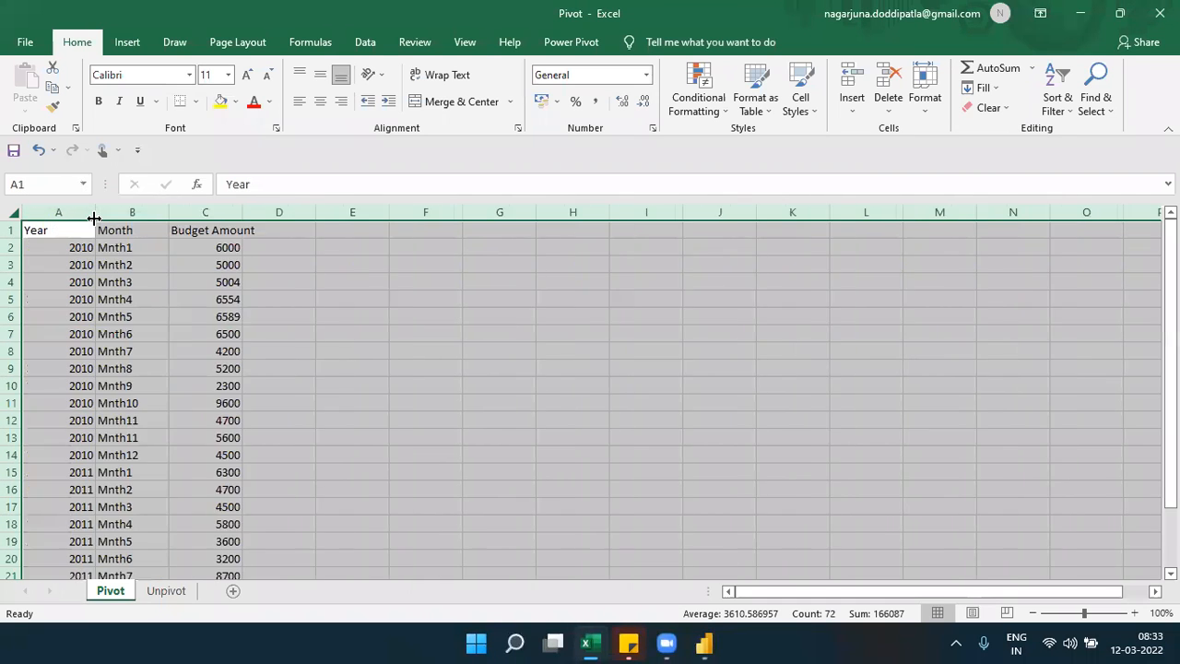
click(118, 242)
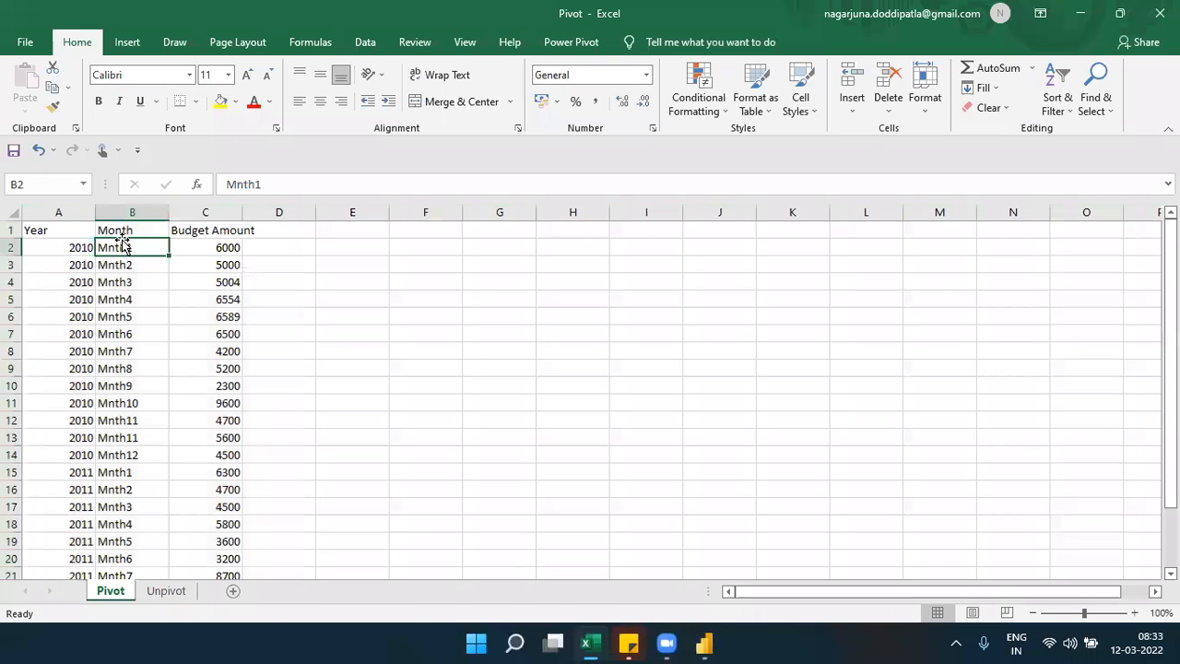
drag(240, 213, 295, 213)
click(276, 242)
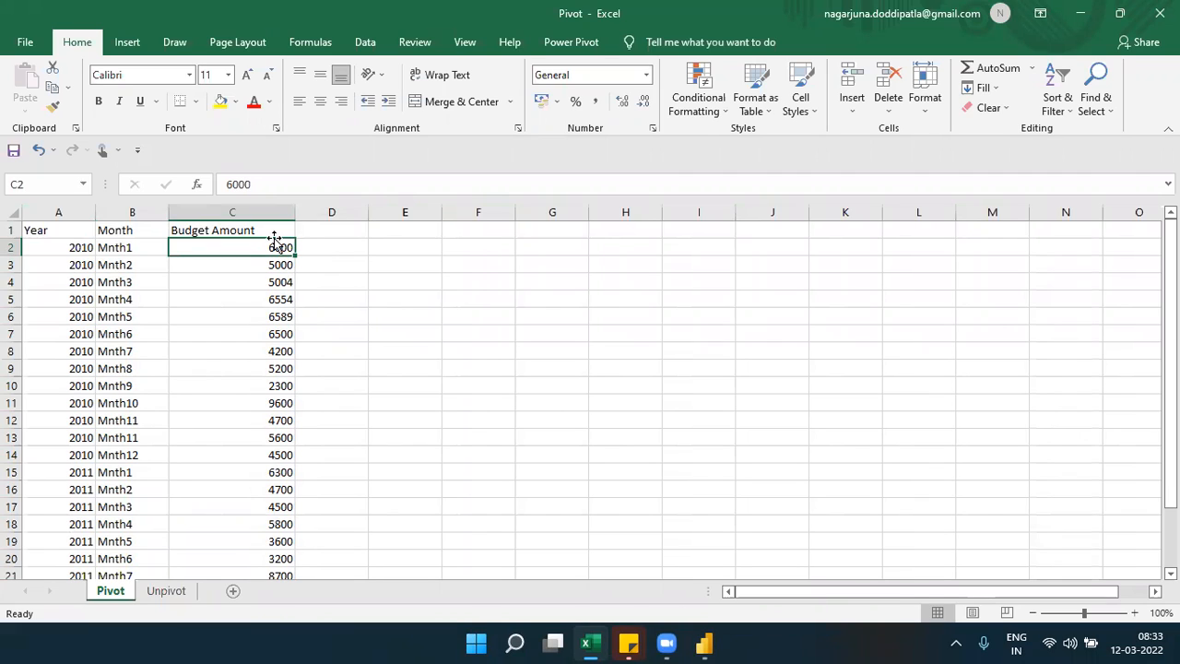
Examine the Year, Month and Budget Amount headers and the Year and Month entries for 2010
click(87, 229)
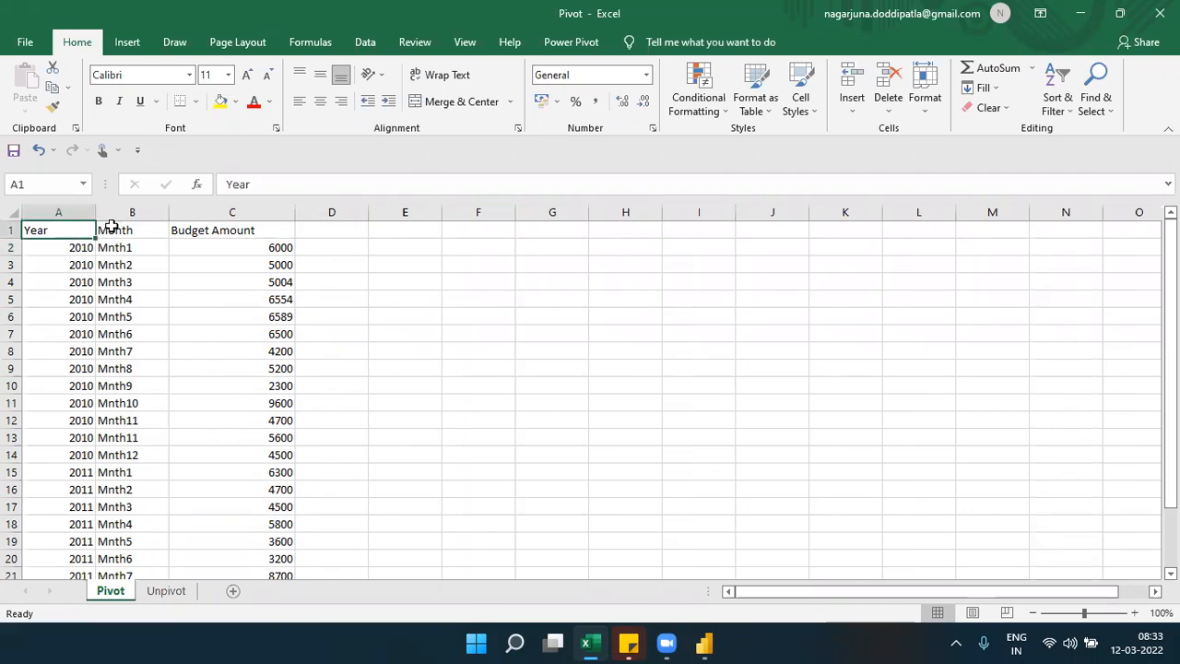
click(112, 227)
click(206, 232)
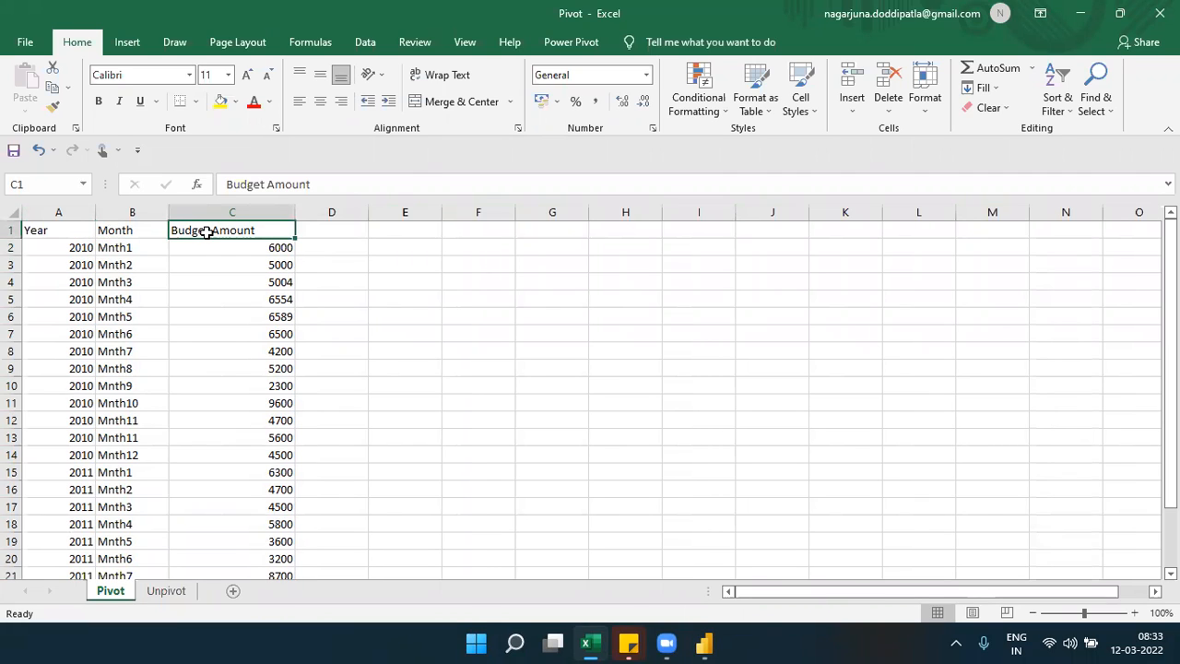
click(84, 247)
drag(84, 250, 114, 456)
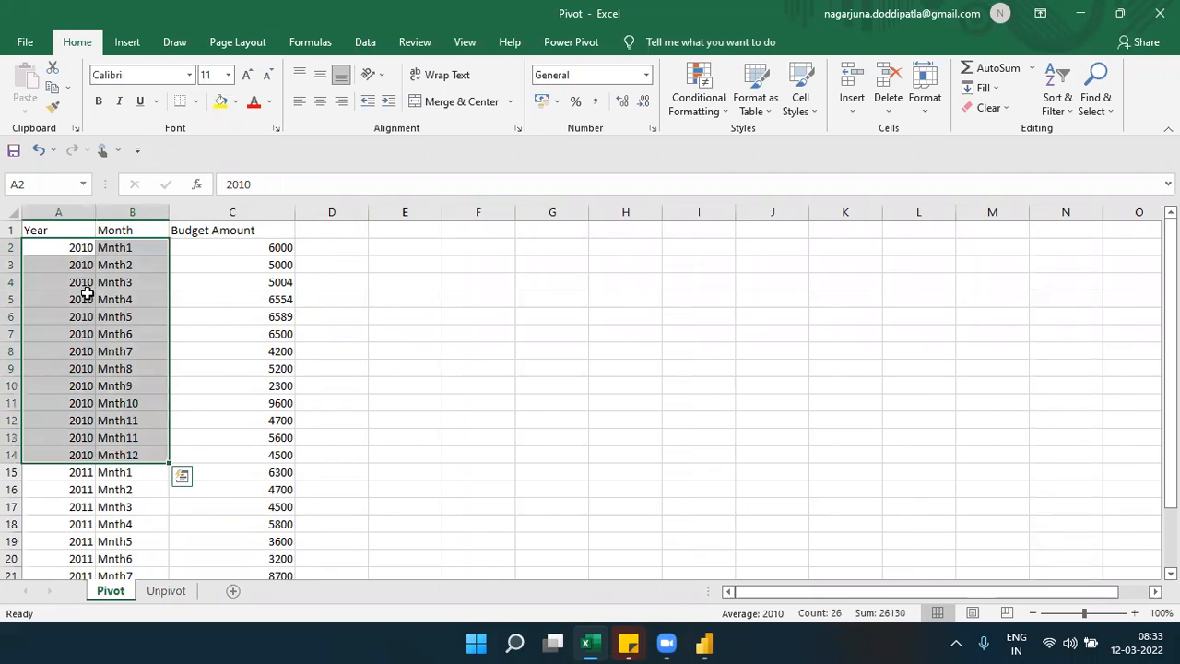
click(84, 251)
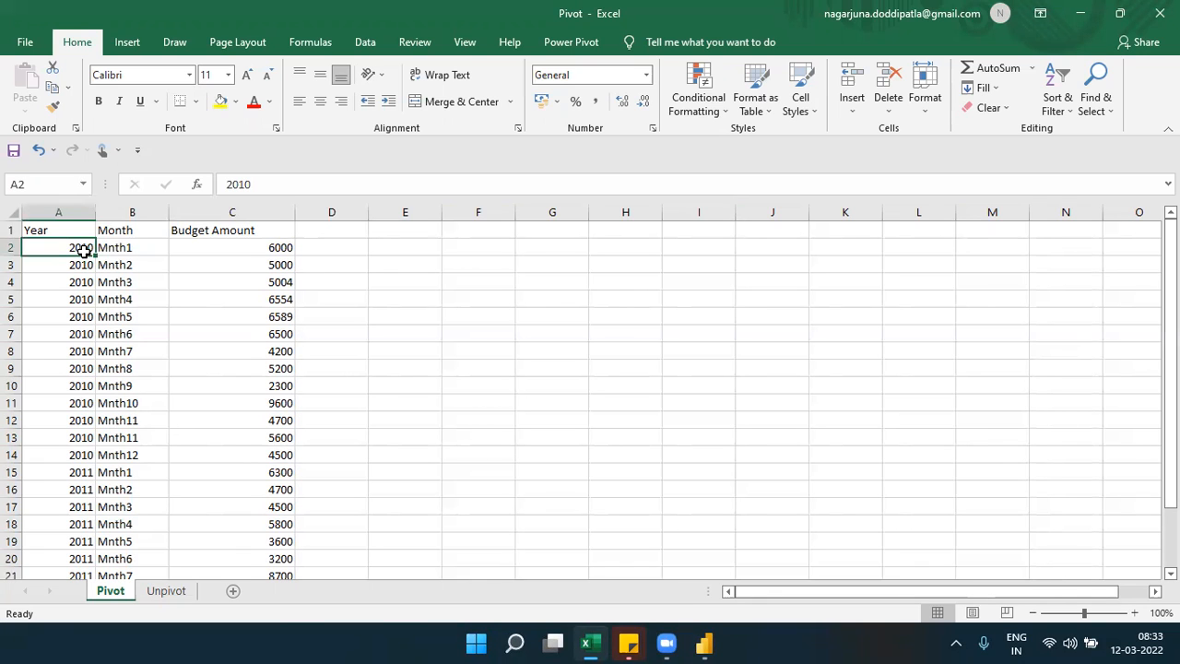
key(Up)
key(Right)
key(Right)
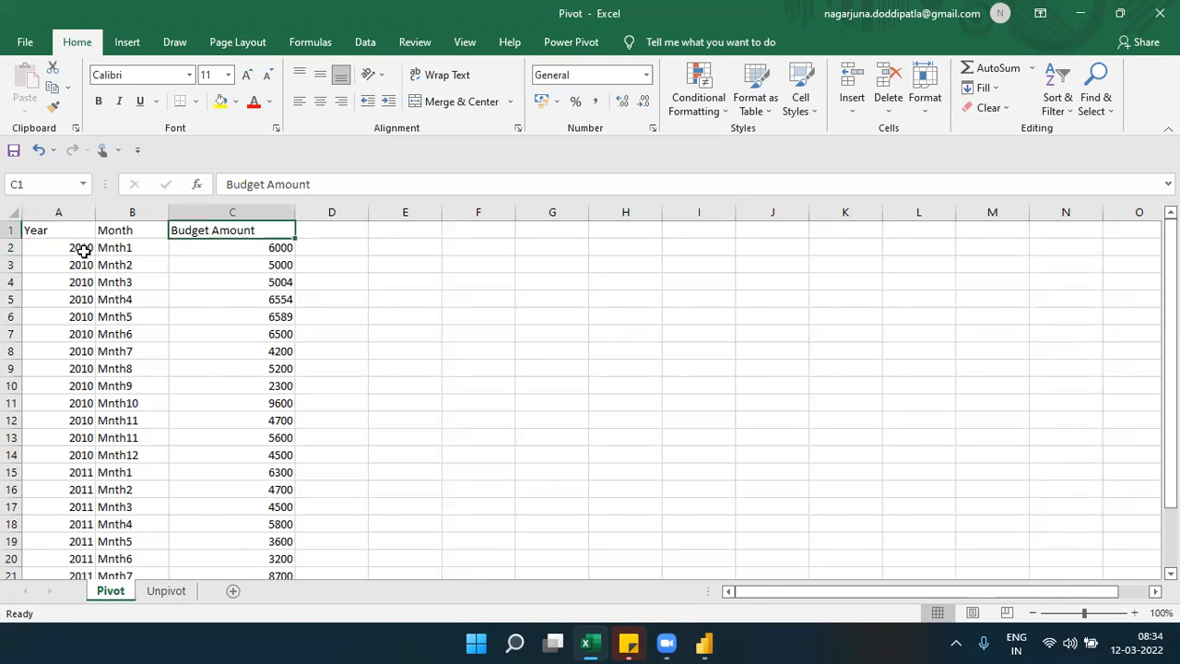
key(Down)
key(Left)
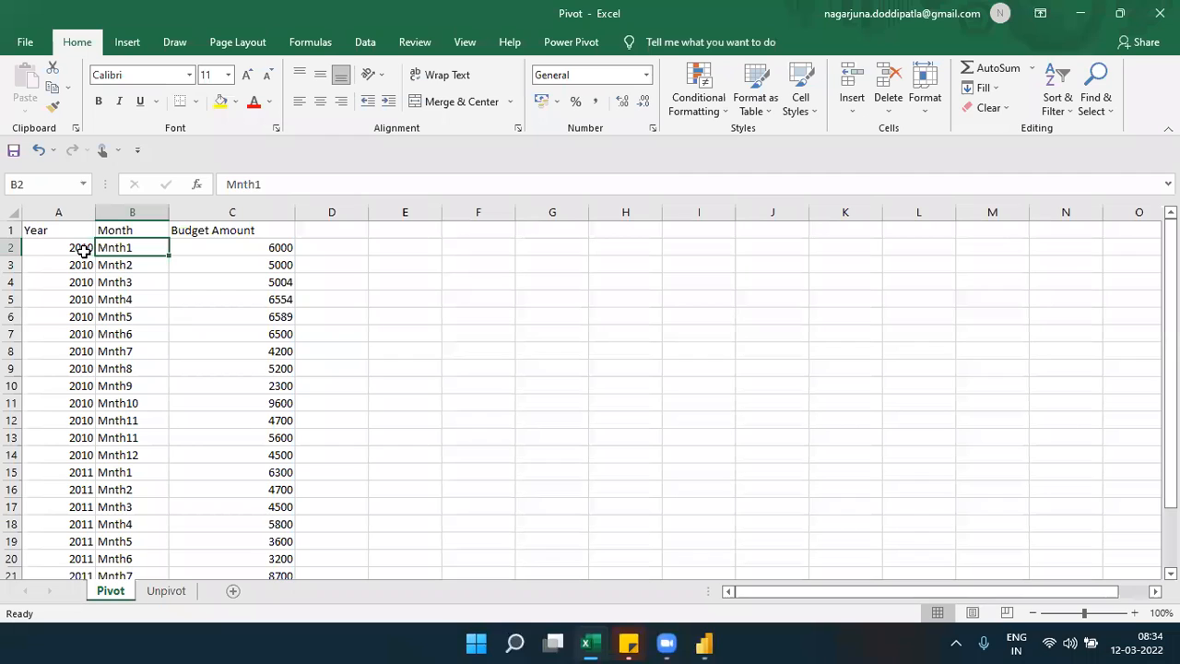
Look through the 2010 entries in the Year column from the first row down and back up
key(Left)
key(Down)
key(Down)
key(Down)
key(Down)
key(Down)
key(Down)
key(Down)
key(Down)
key(Down)
key(Down)
key(Down)
key(Down)
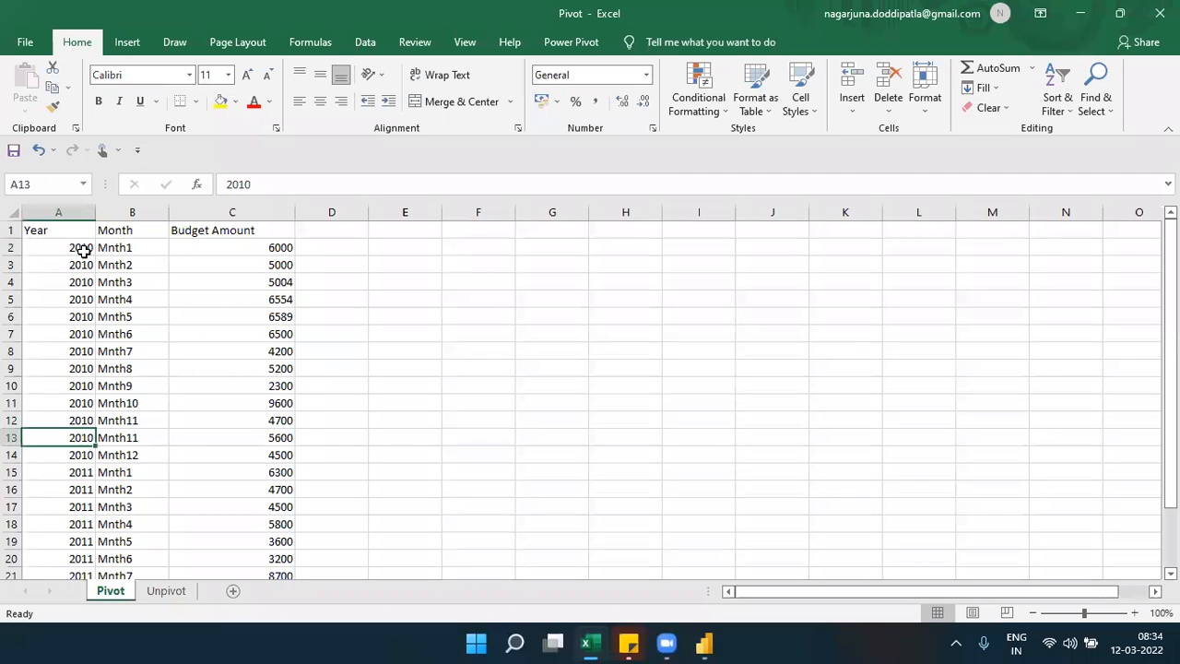
key(Up)
key(Up)
key(Up)
key(Up)
key(Up)
key(Up)
key(Up)
key(Up)
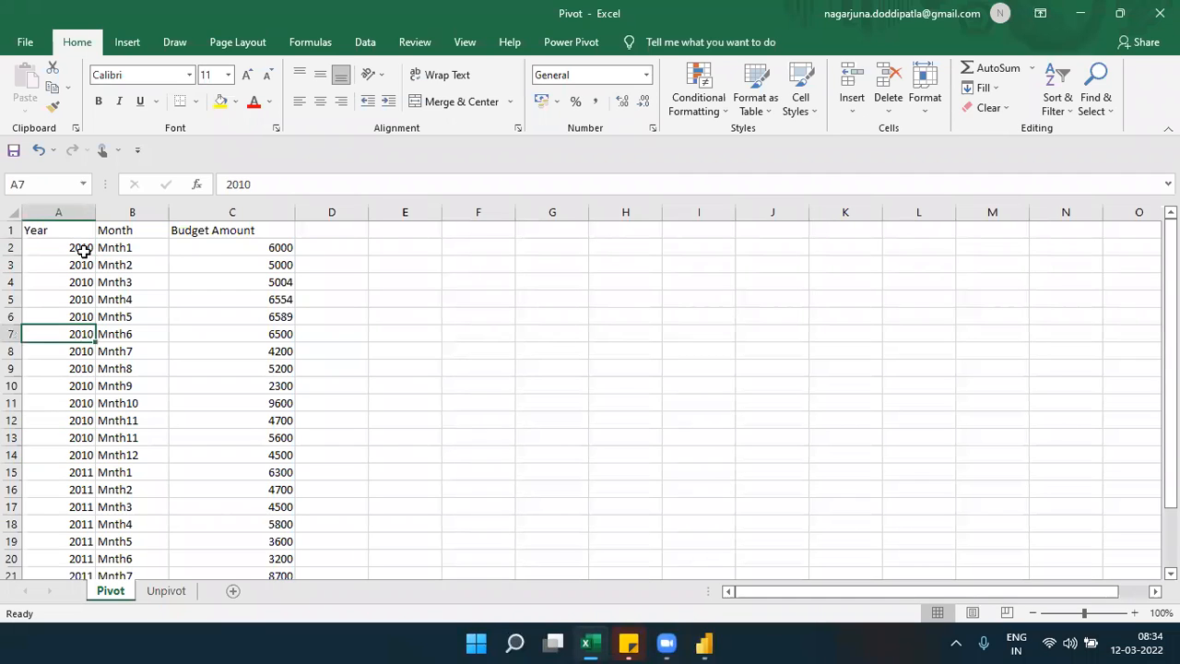
key(ctrl+Up)
Review the 2010 Month entries down to the two Mnth11 rows, along with the year and budget amount cells beside them
key(Down)
key(Right)
key(Down)
key(Down)
key(Down)
key(Down)
key(Down)
key(Down)
key(Down)
key(Down)
key(Down)
key(Down)
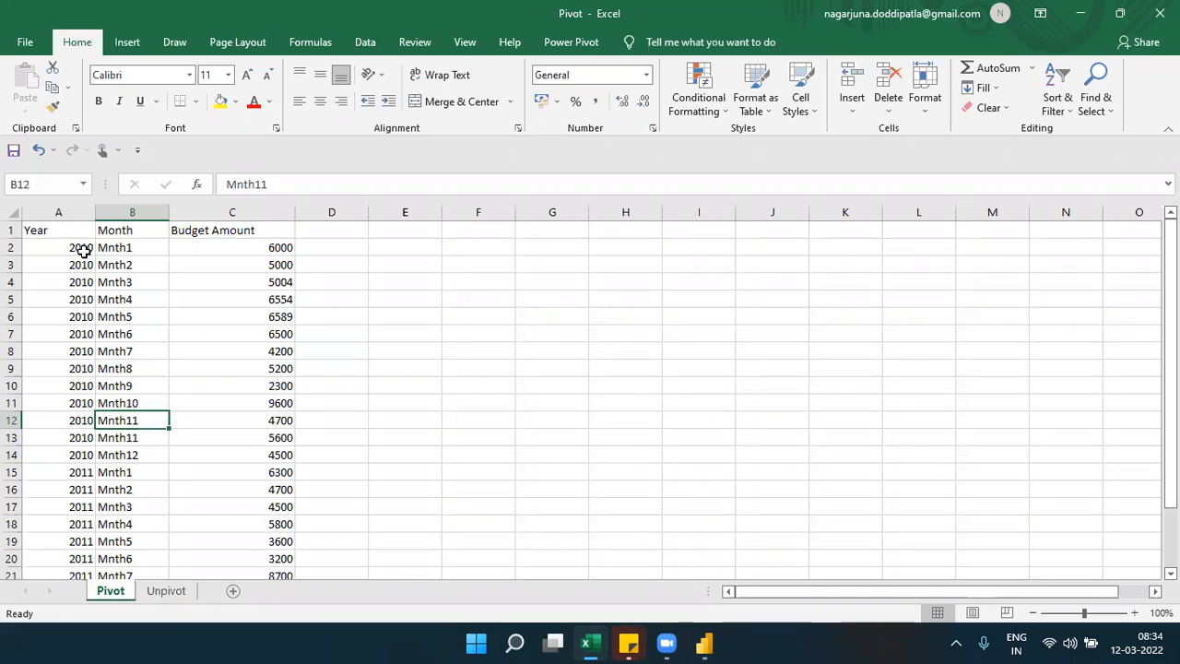
key(shift+Down)
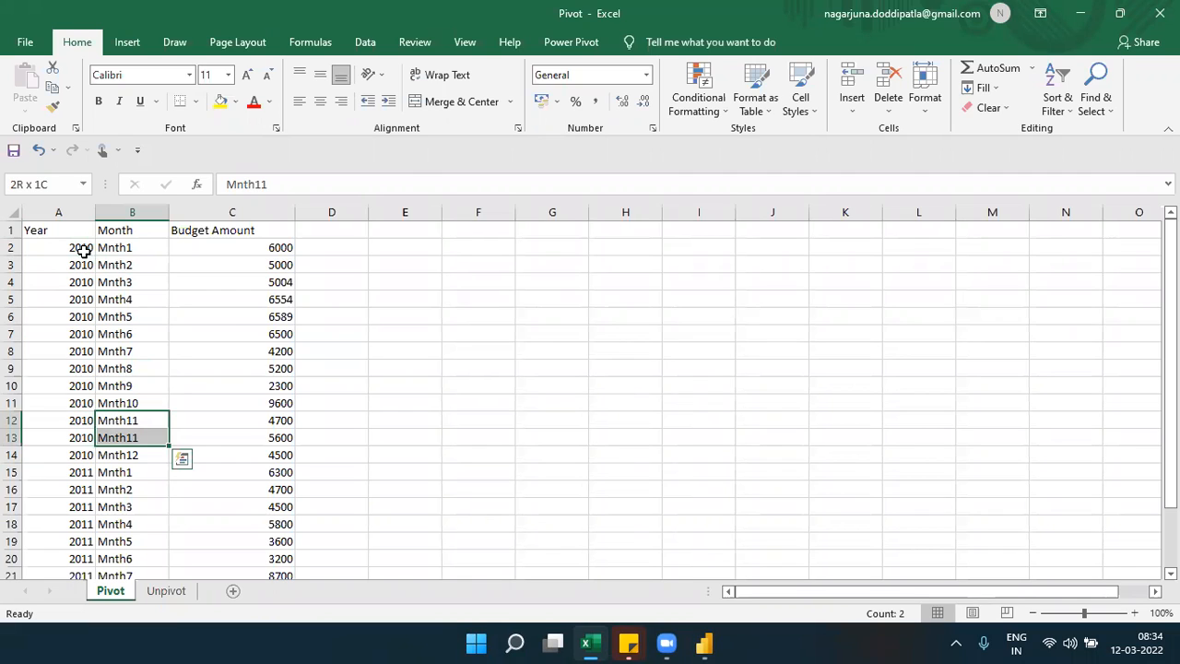
drag(83, 251, 84, 439)
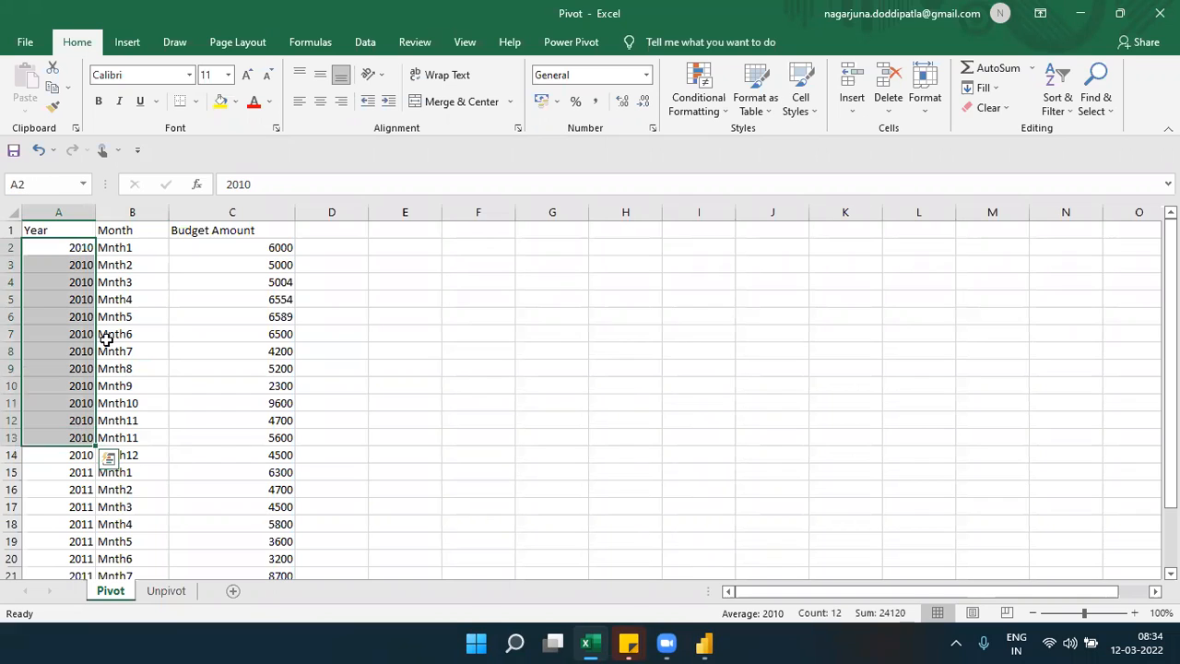
drag(128, 247, 267, 437)
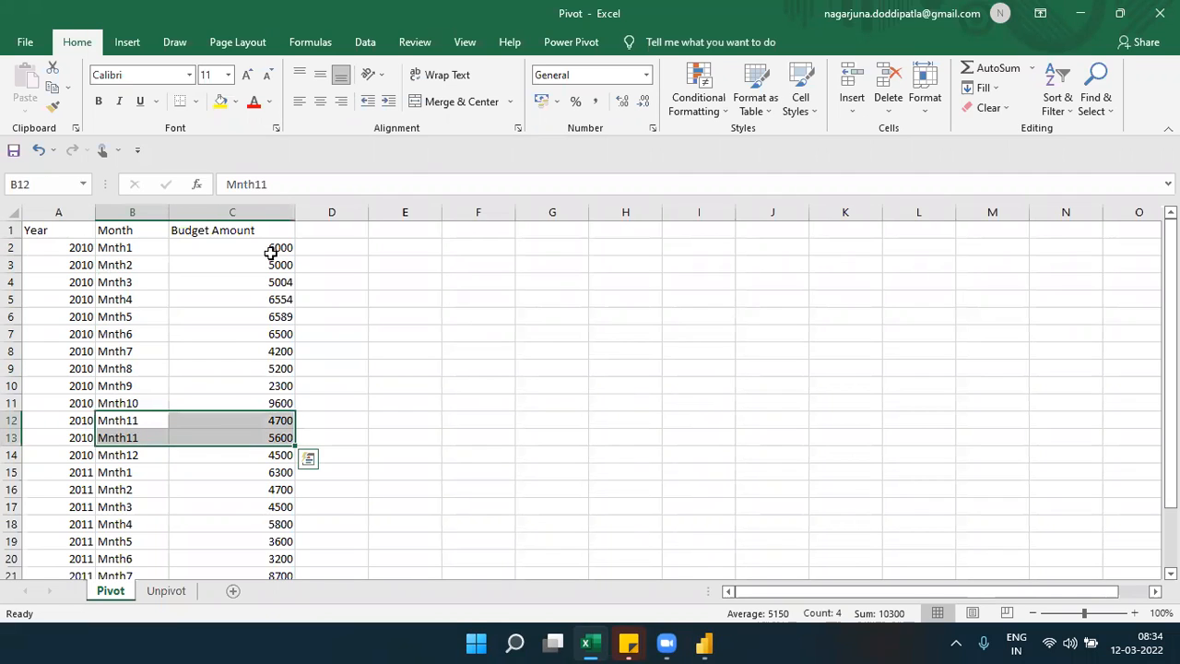
drag(272, 248, 272, 440)
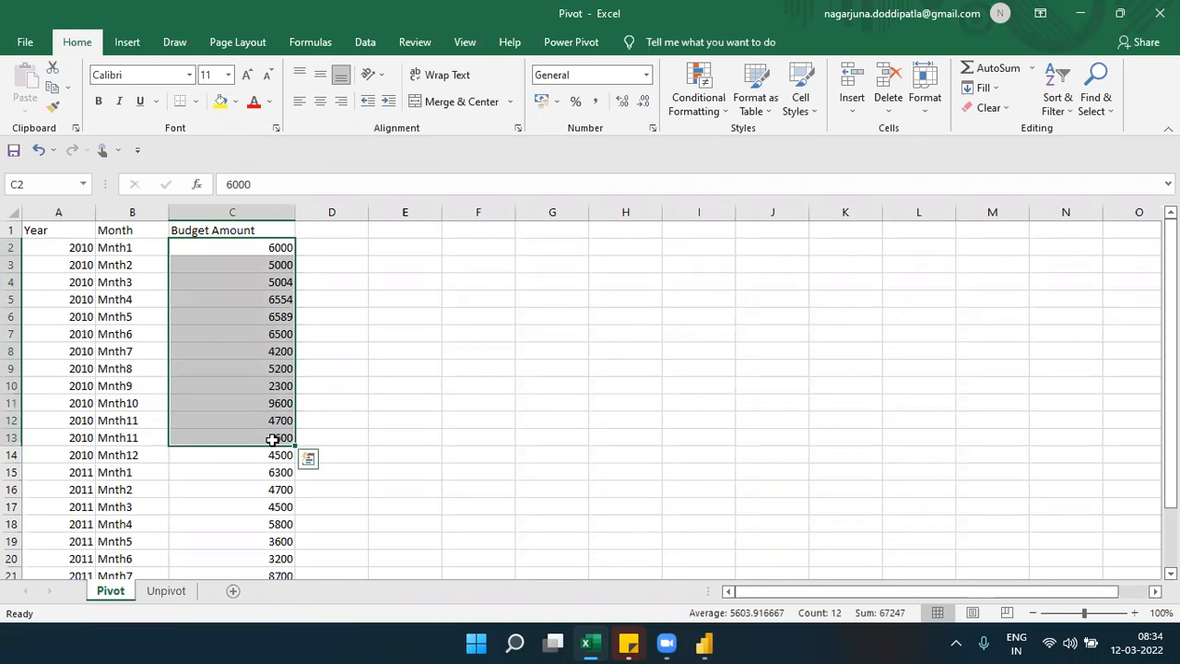
Examine the 2011 rows of the budget table and their Month entries from Mnth1 to Mnth10
click(82, 472)
key(Down)
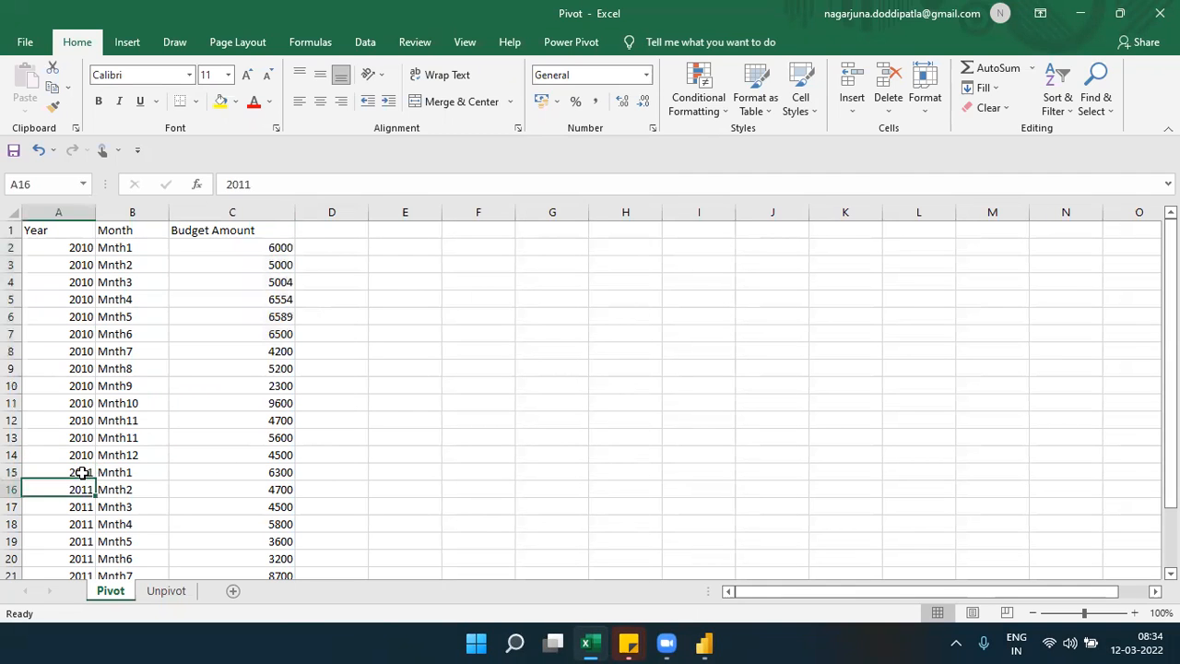
key(Down)
key(Down)
key(Down)
key(Down)
key(Down)
key(Down)
key(Down)
key(Down)
key(Down)
key(Down)
key(Down)
key(Down)
key(Down)
key(Up)
key(Up)
key(Up)
key(Up)
key(Up)
key(Up)
key(Up)
key(Up)
key(Up)
key(Up)
key(Up)
key(Up)
key(Up)
key(Up)
key(Up)
key(Up)
key(Up)
key(Up)
key(Down)
key(Down)
key(Up)
key(Down)
key(Down)
key(Down)
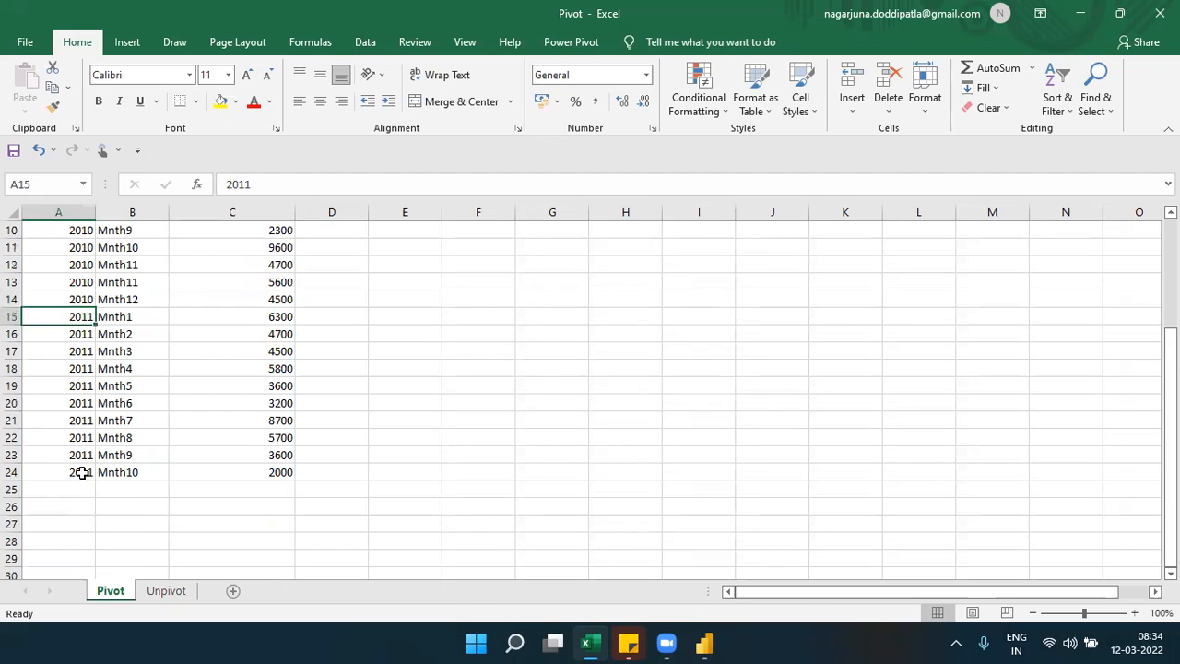
drag(135, 323, 135, 469)
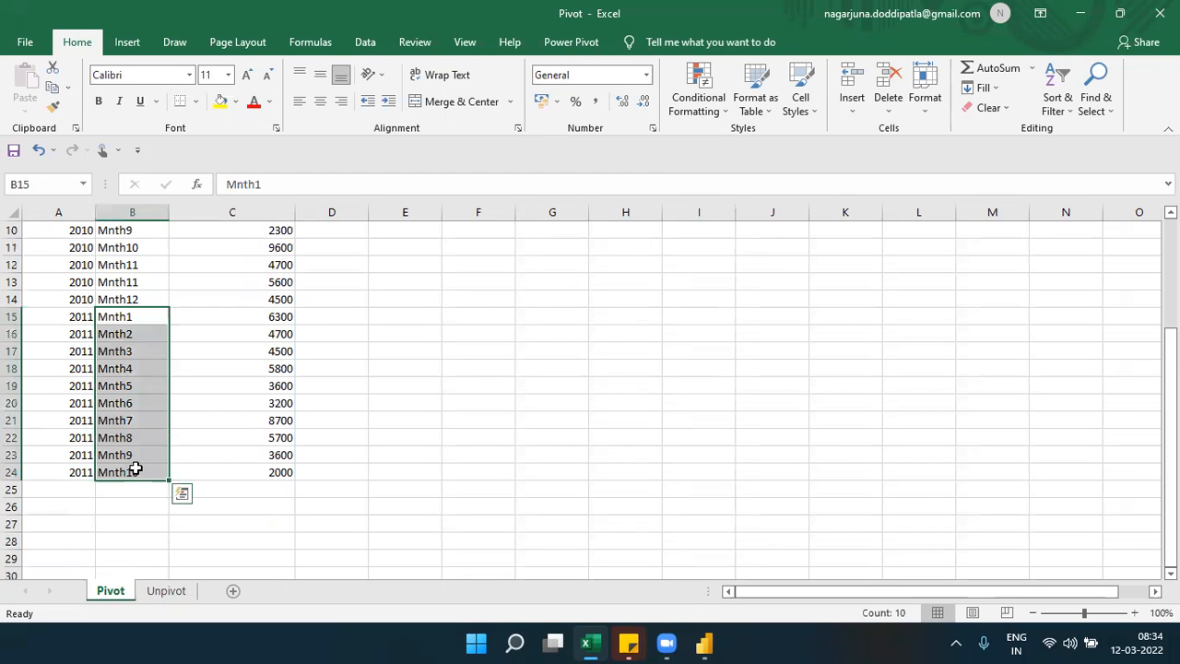
click(236, 399)
key(Up)
key(ctrl+Up)
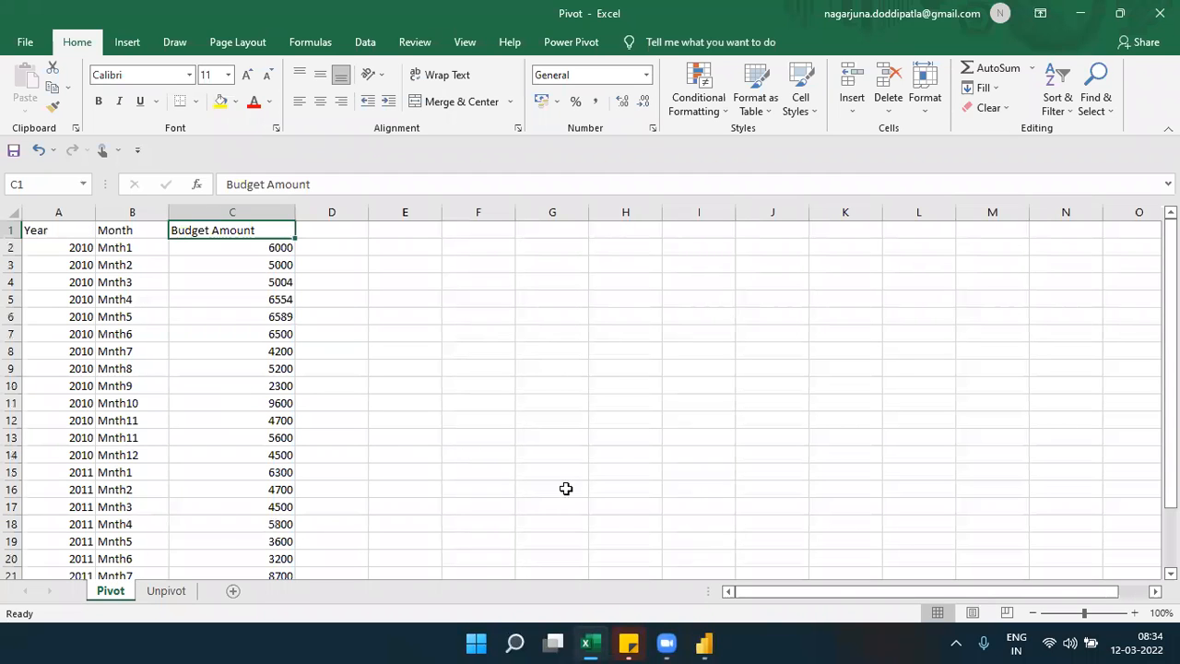
Review the Month column values and the three column headers on the Pivot sheet, checking the Power Query Editor in between
drag(140, 247, 145, 468)
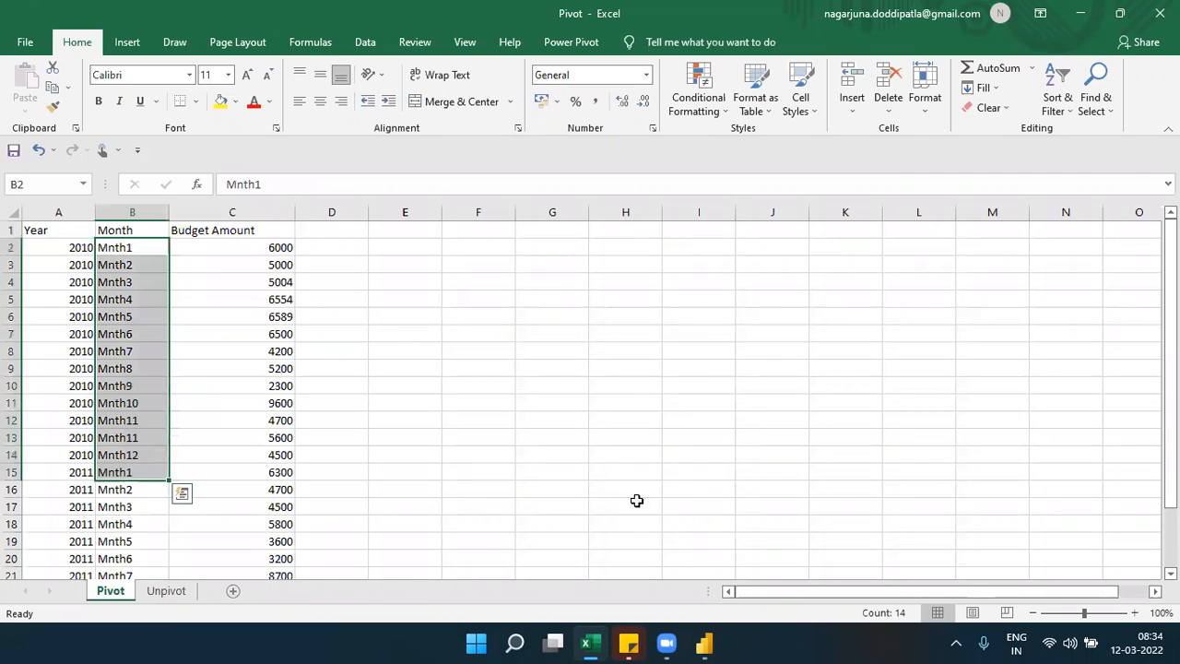
mouse_move(698, 637)
click(755, 582)
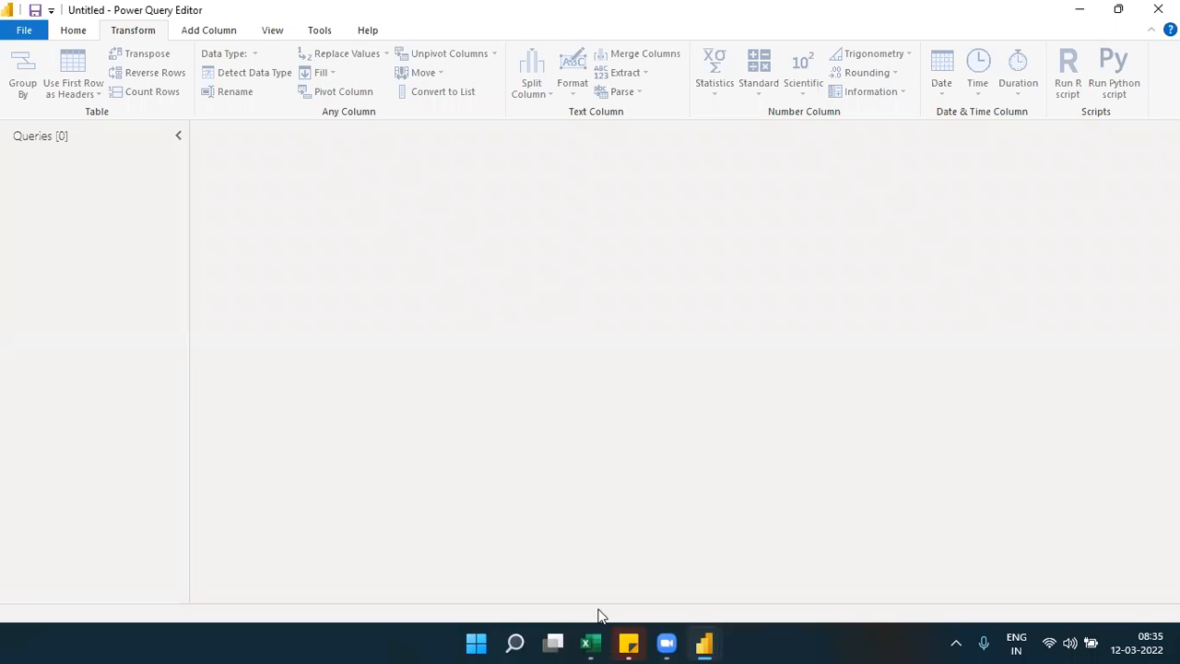
click(594, 640)
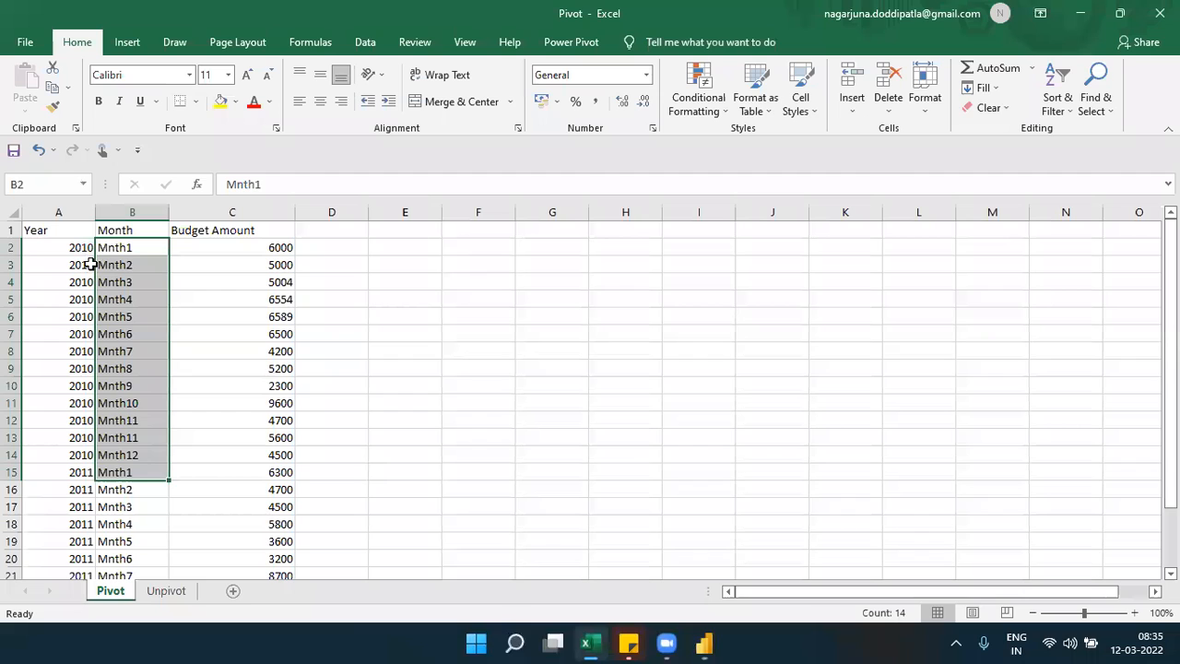
drag(78, 235, 277, 230)
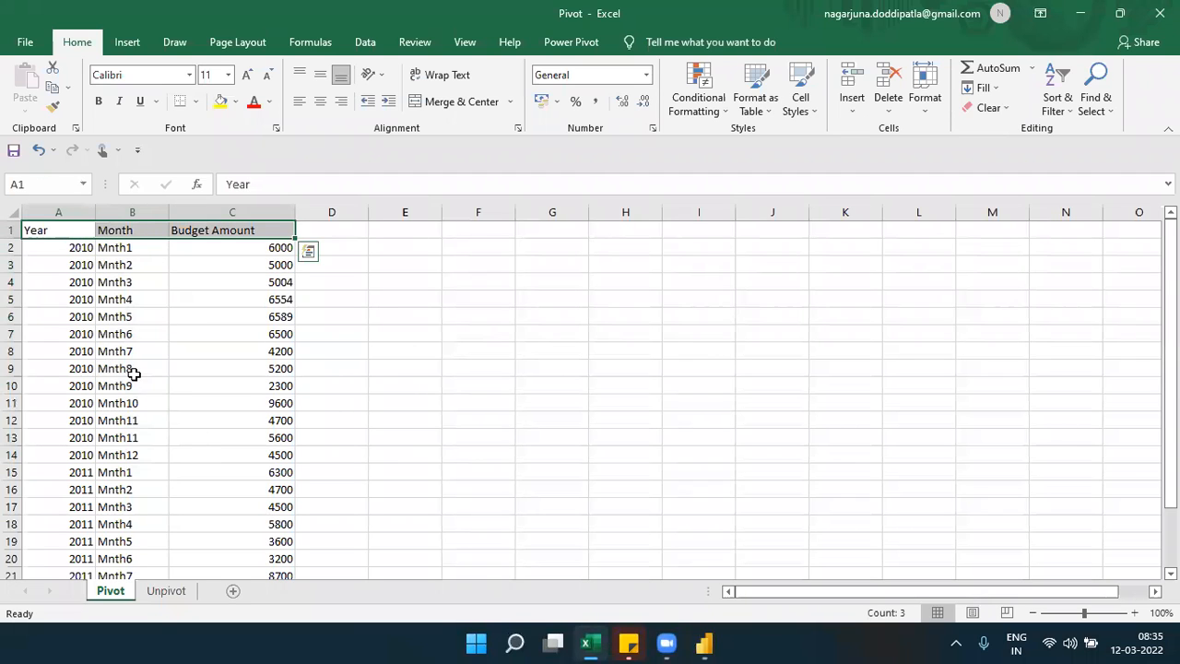
click(76, 229)
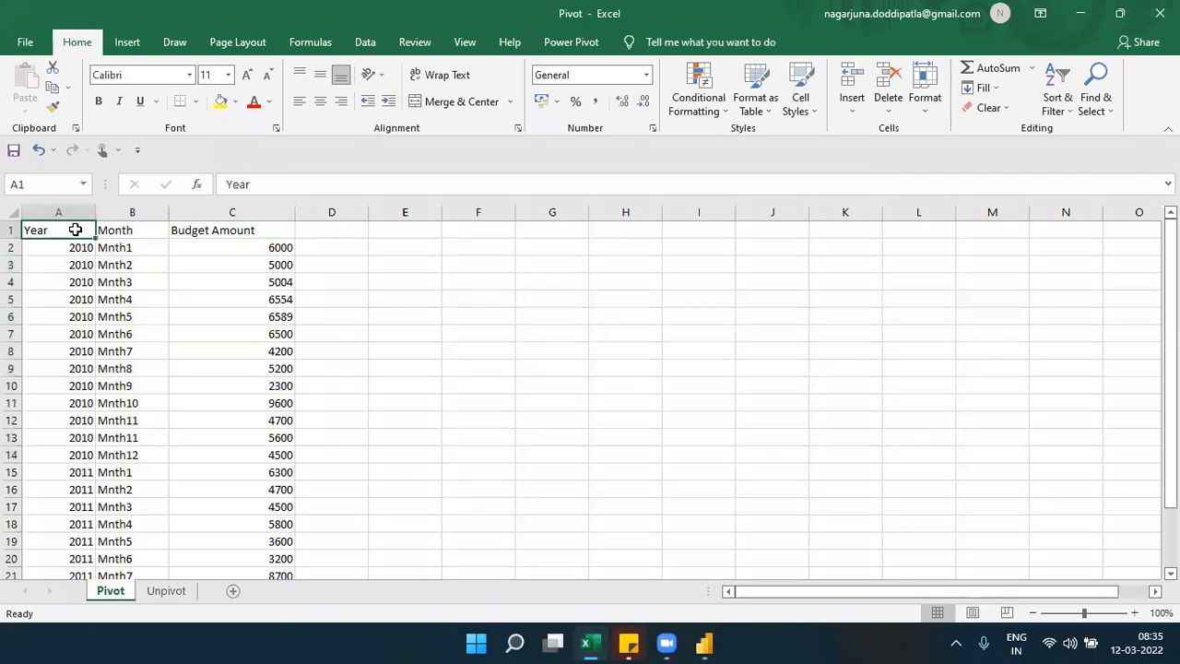
drag(217, 232, 71, 240)
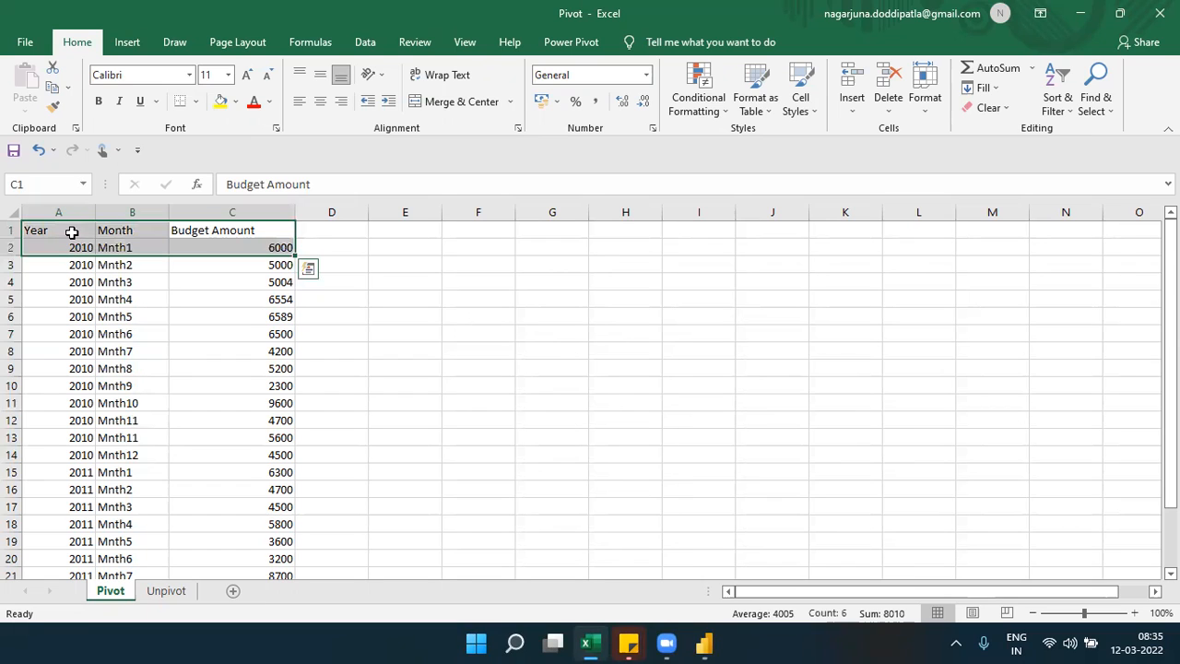
click(71, 233)
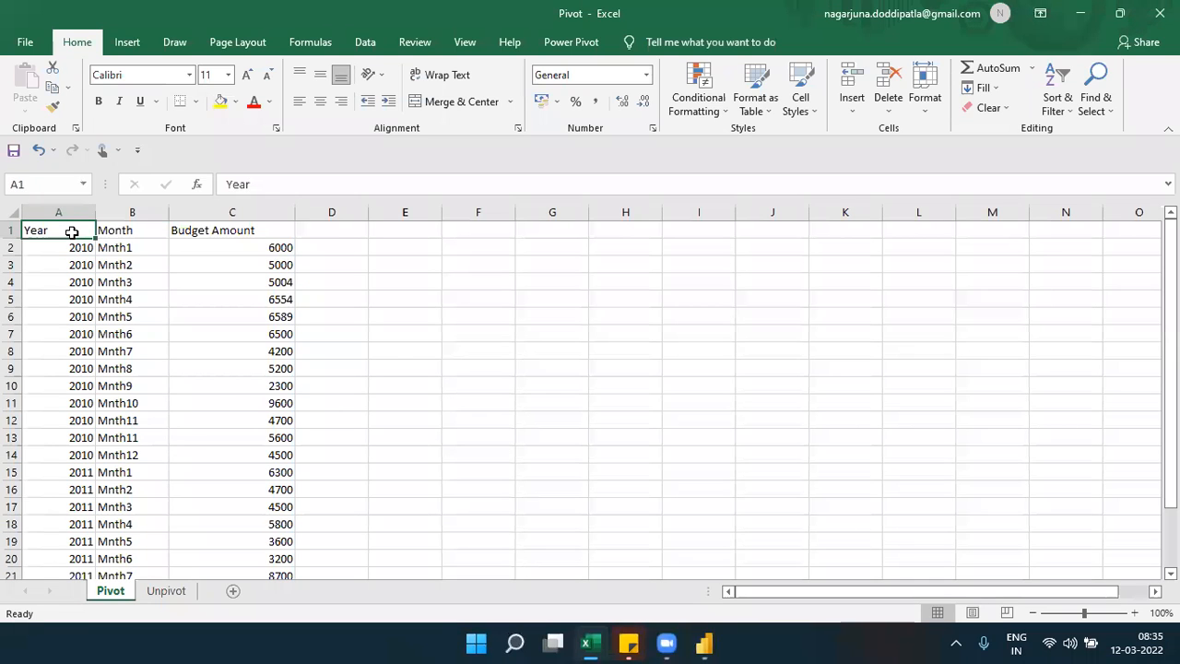
key(Right)
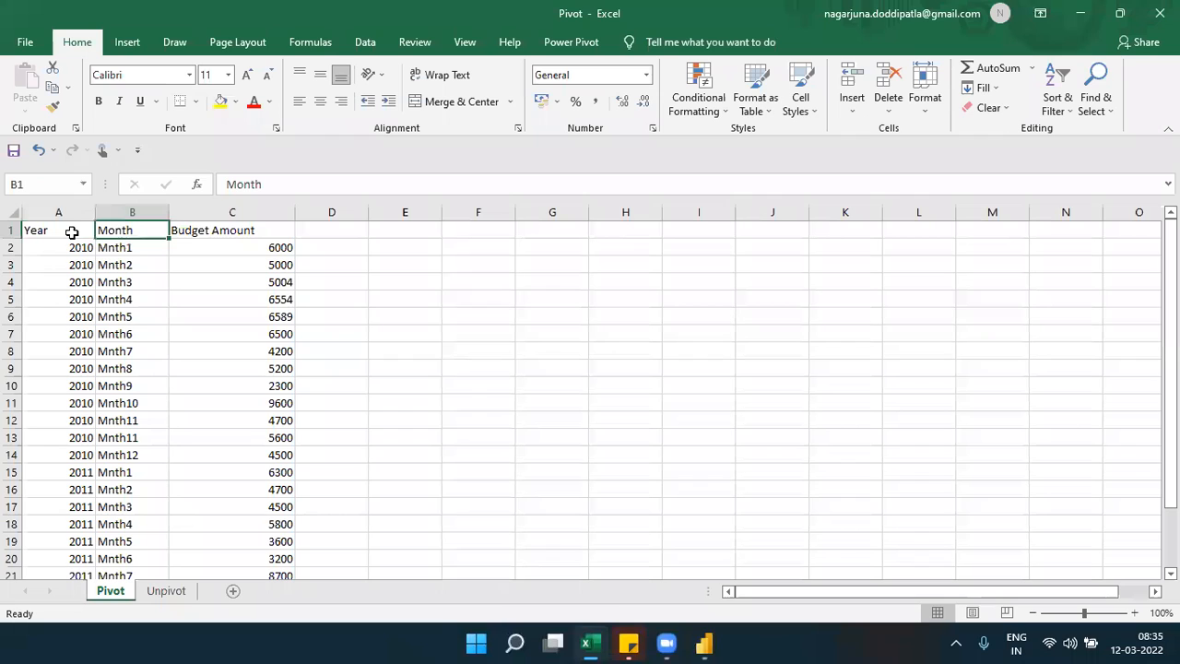
drag(123, 230, 127, 455)
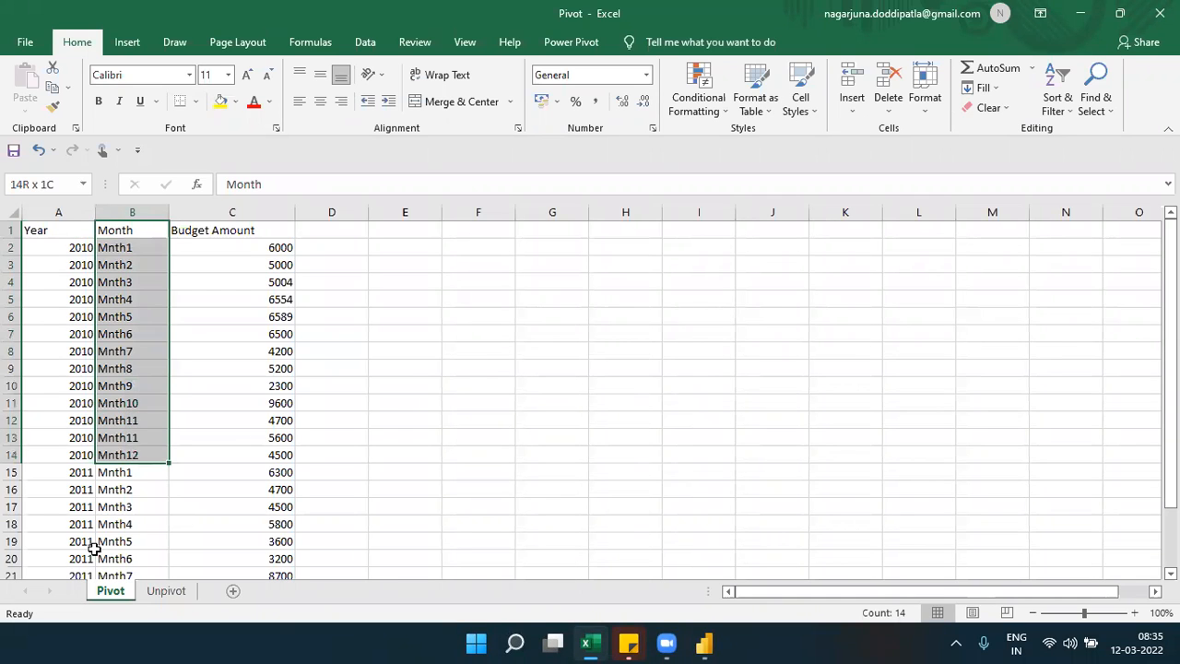
Rename the Pivot sheet as unpivot-pivot
double_click(110, 593)
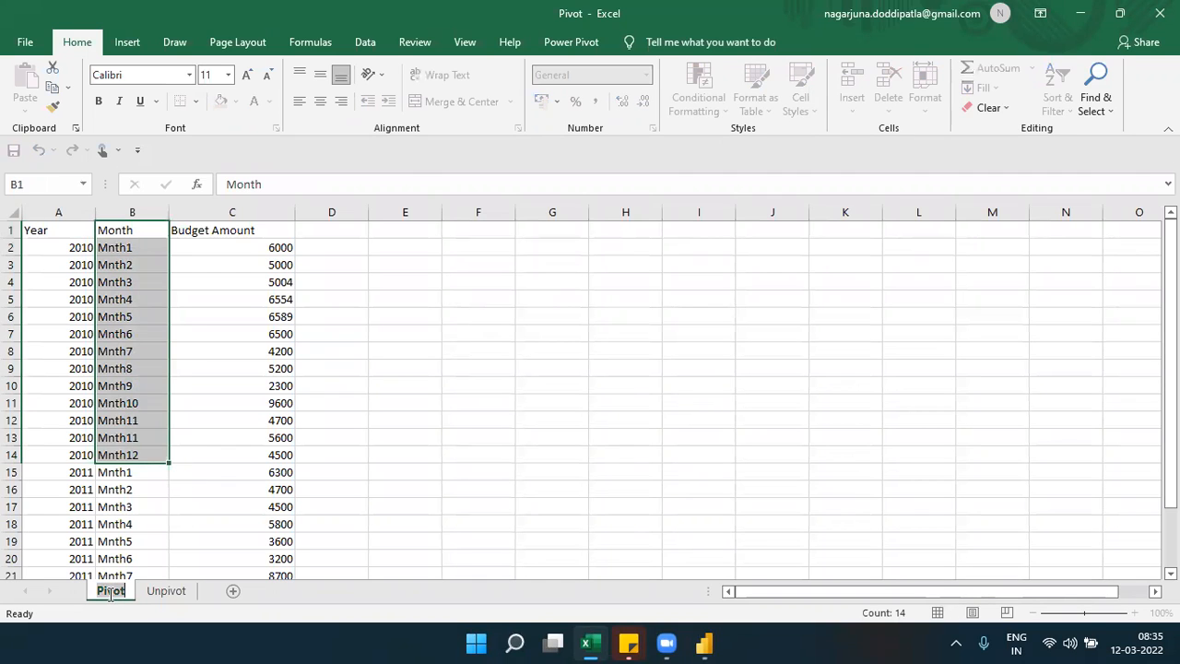
text(unpi)
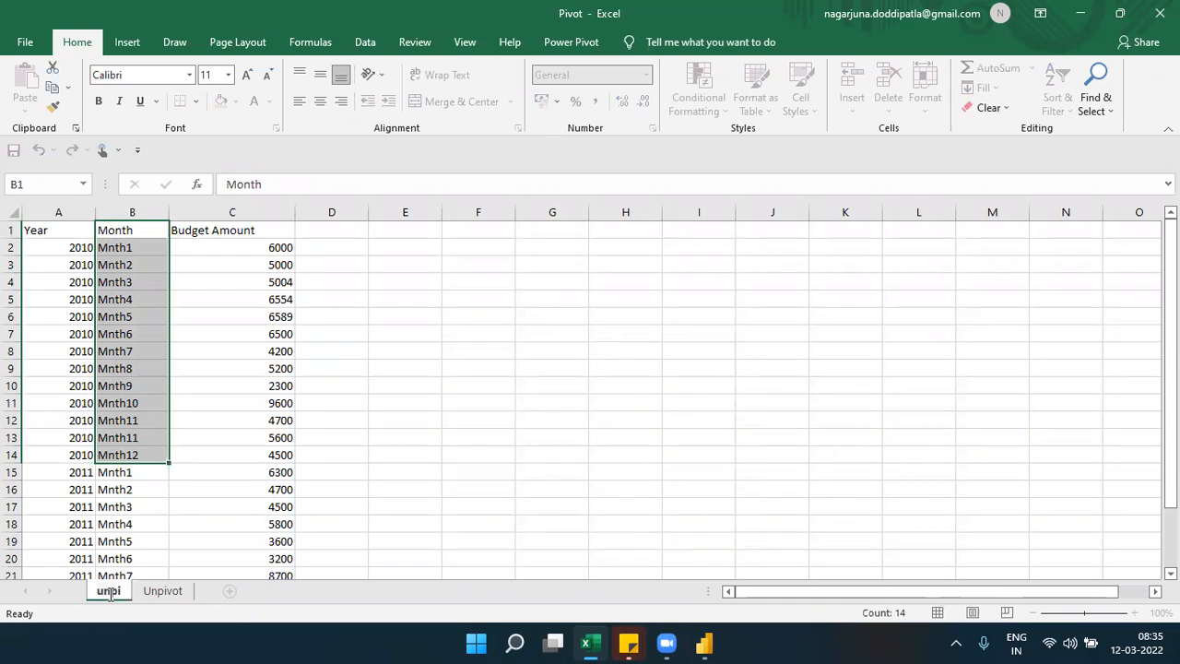
text(vot)
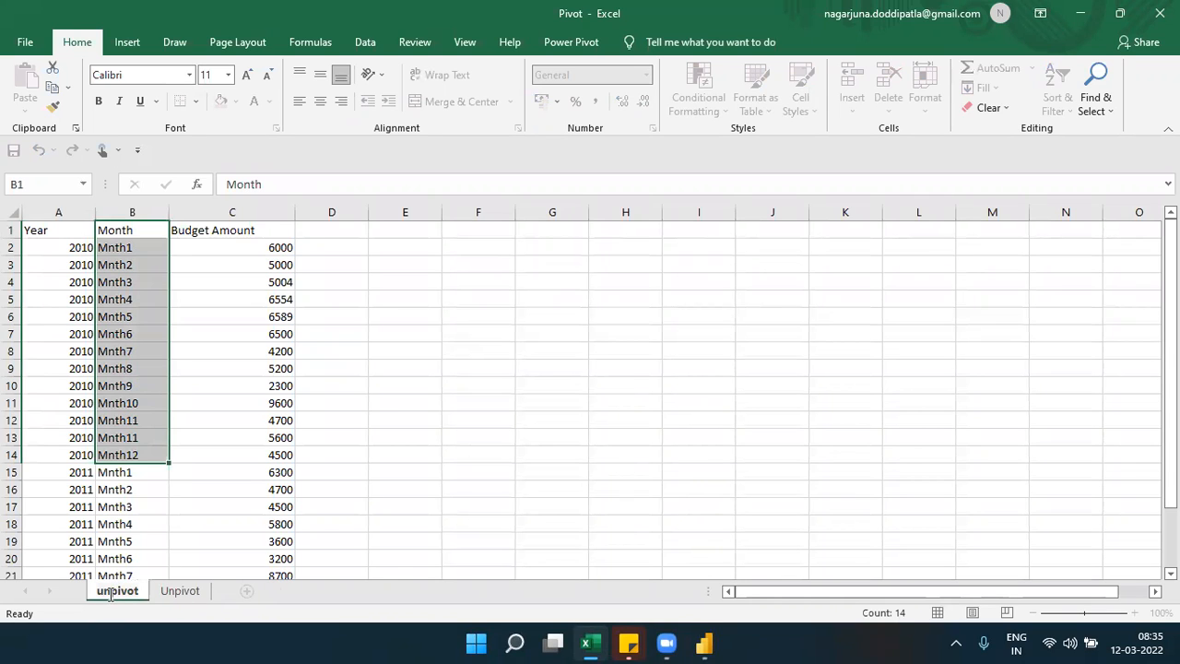
text(-pivo)
text(t)
click(155, 526)
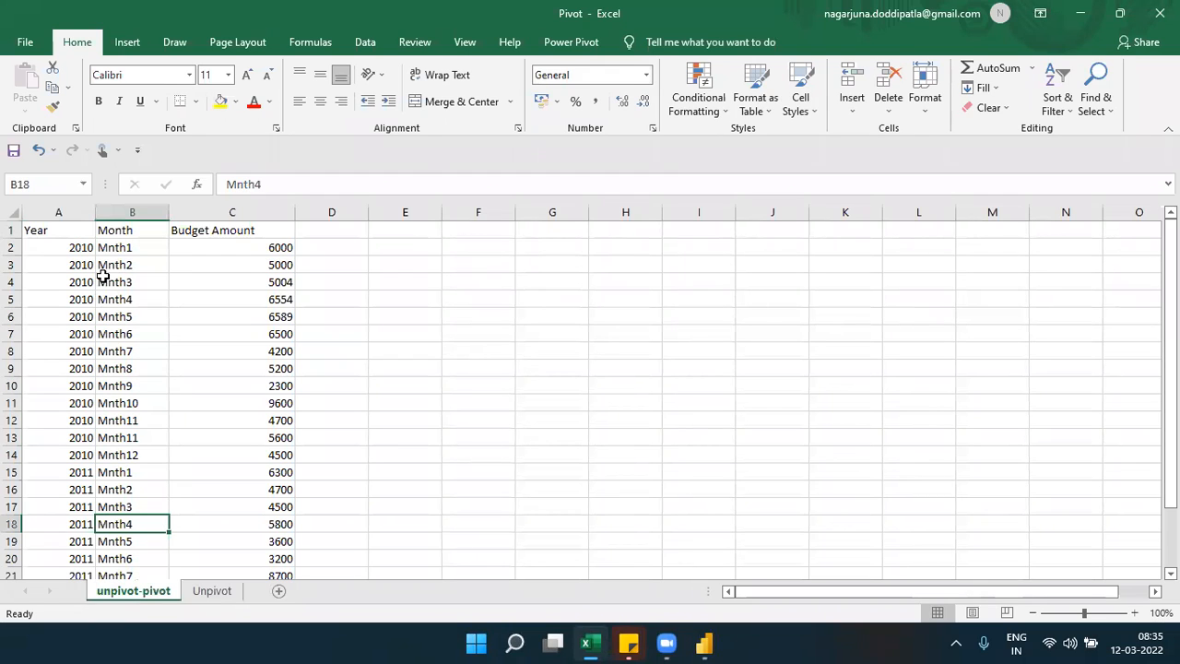
Review the year, month and budget rows on the unpivot-pivot sheet, including the 2010 Month entries
drag(82, 247, 233, 502)
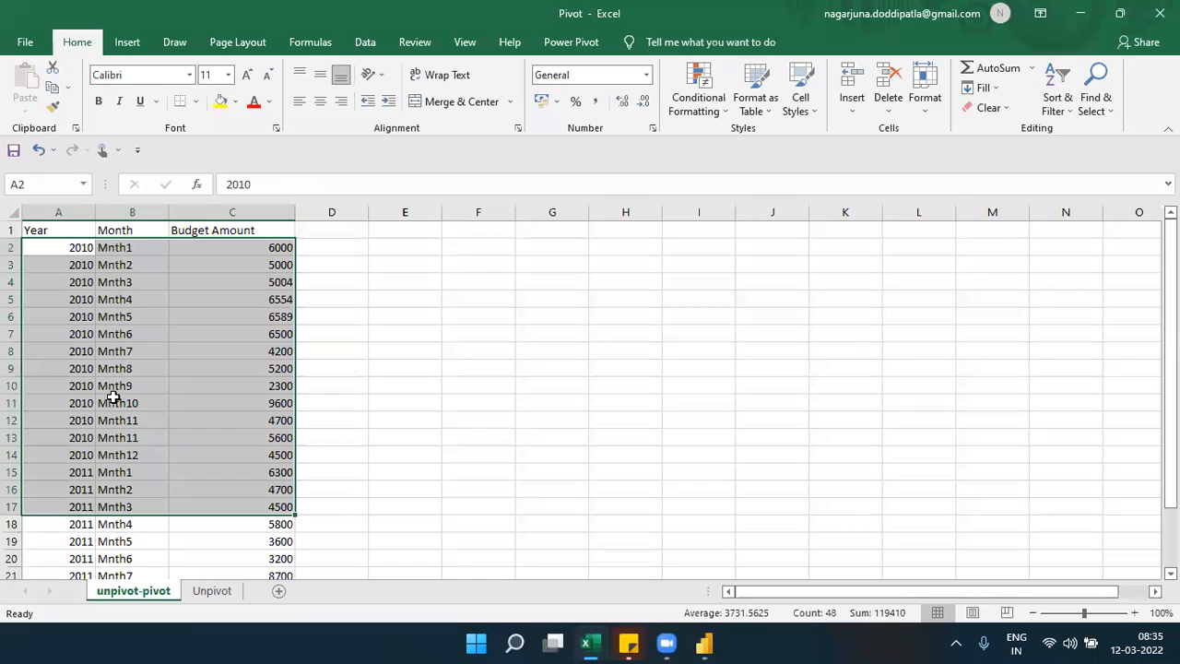
click(86, 246)
drag(123, 247, 153, 442)
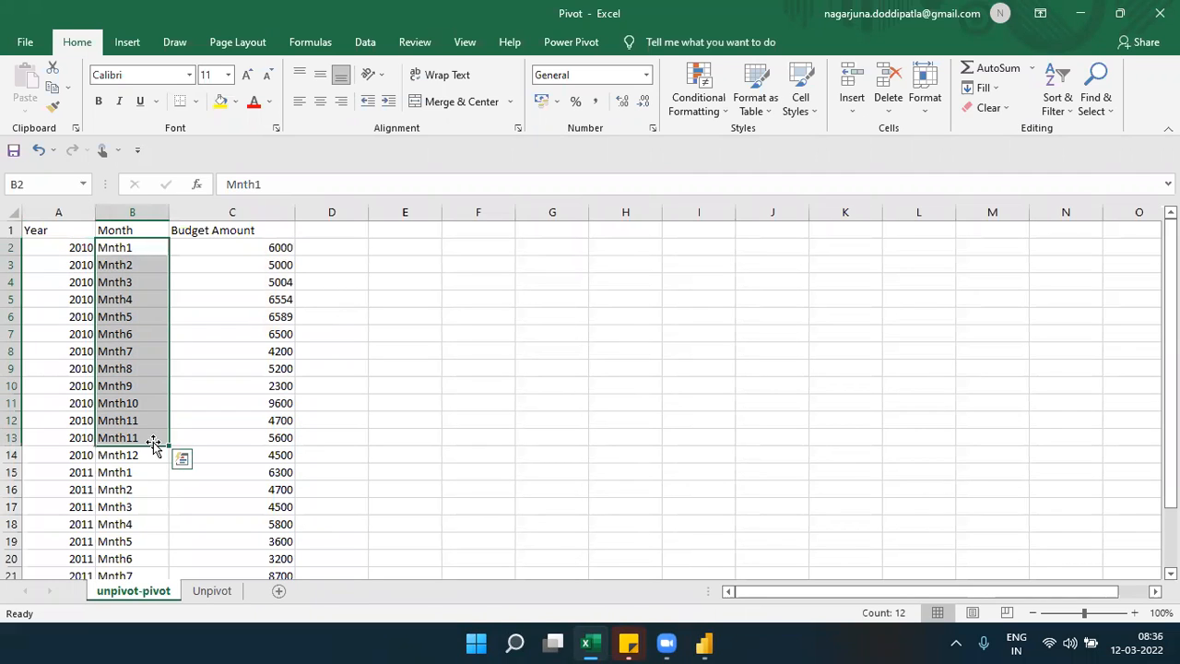
Rename the Unpivot sheet as pivot-Unpivot
click(200, 590)
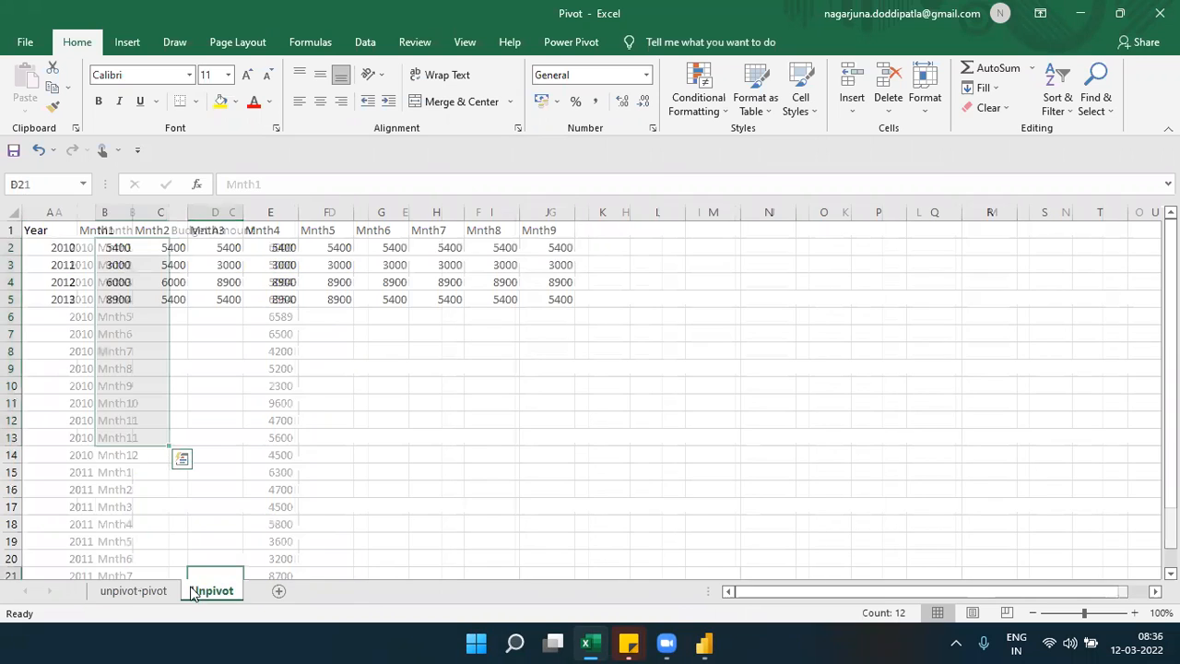
double_click(200, 590)
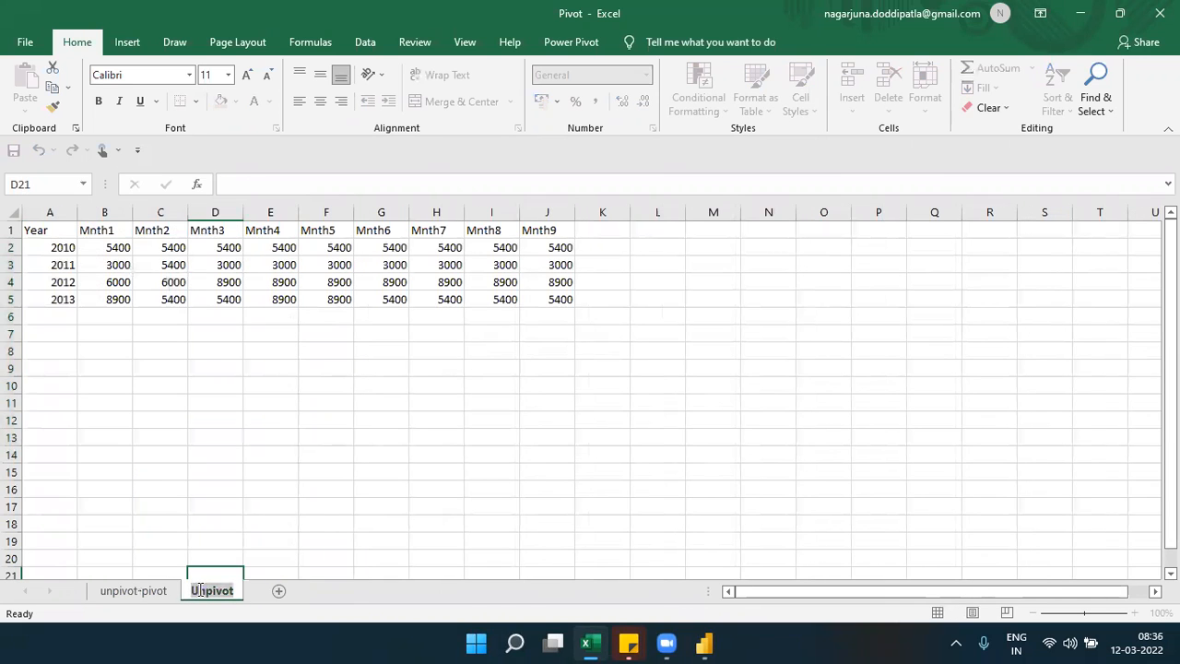
click(200, 590)
text(pivot-)
click(263, 547)
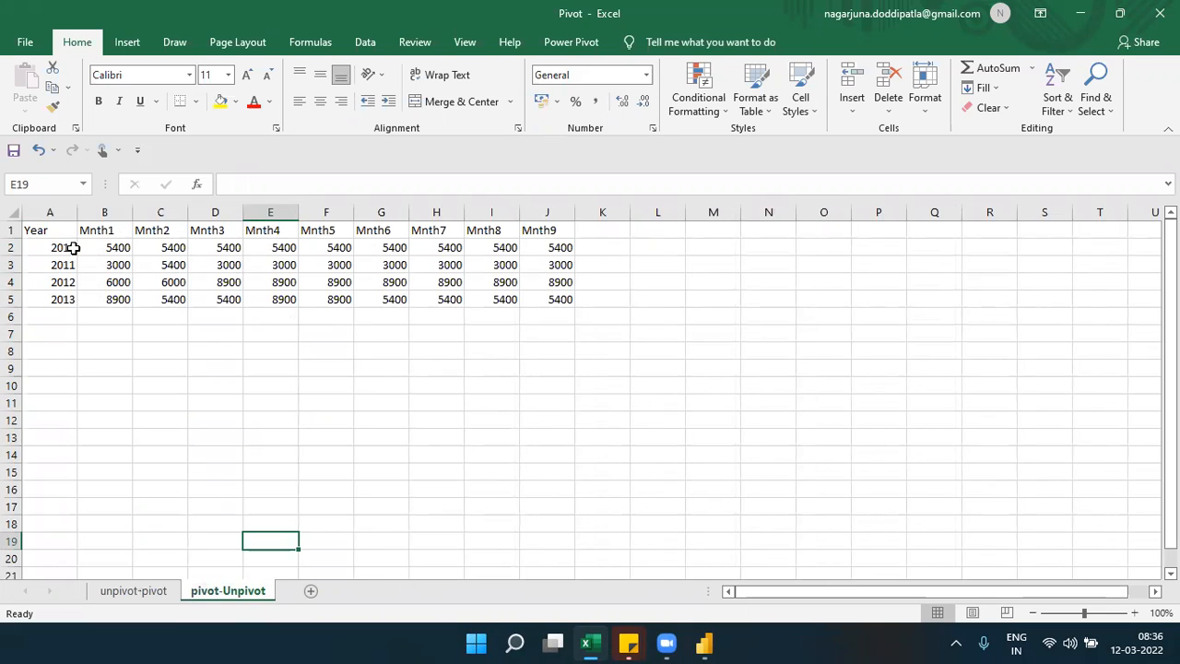
Examine the Year values and the Mnth1 to Mnth9 headers on the pivot-Unpivot sheet, and return to the unpivot-pivot sheet
drag(71, 247, 76, 284)
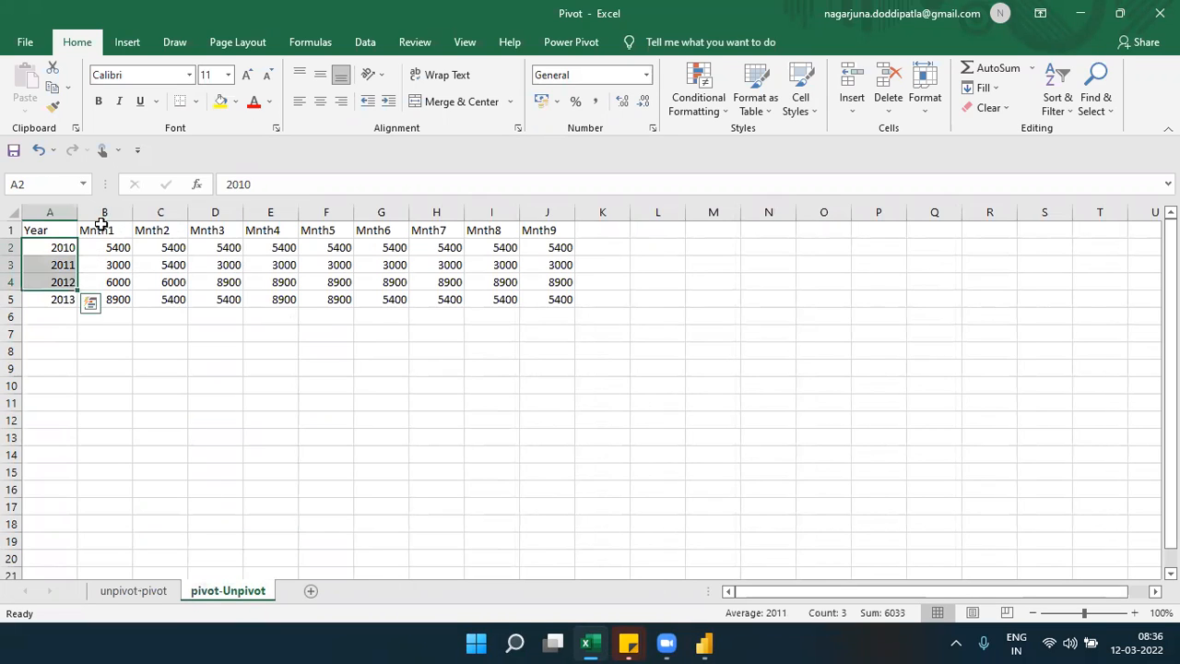
drag(102, 229, 539, 231)
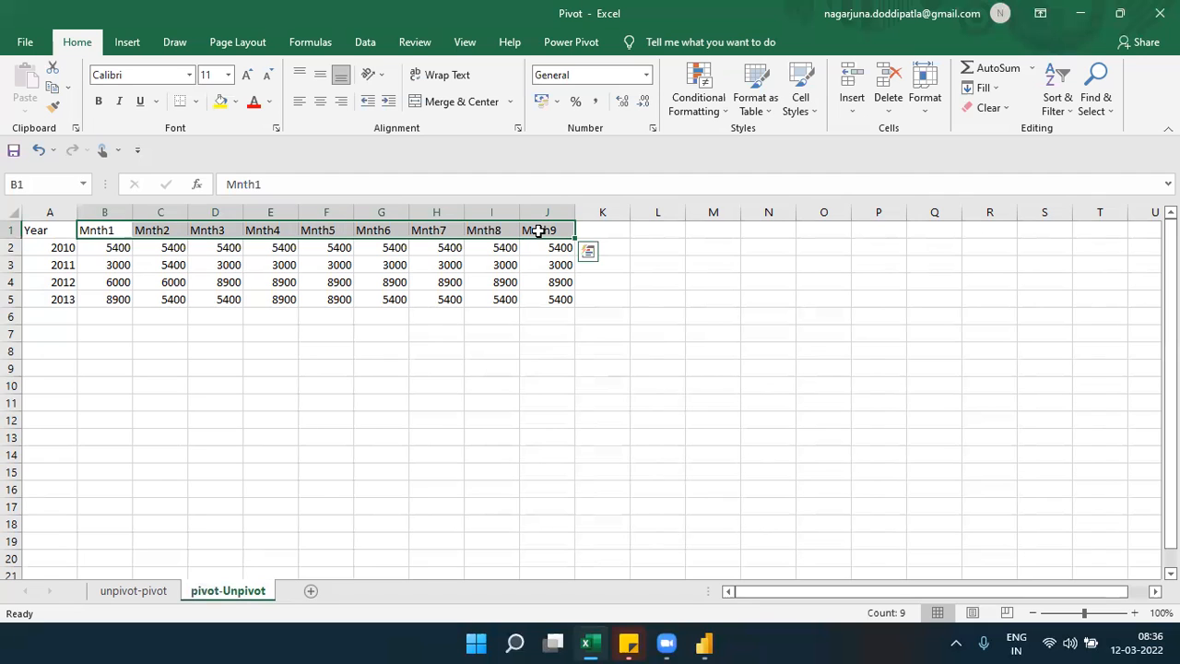
click(134, 591)
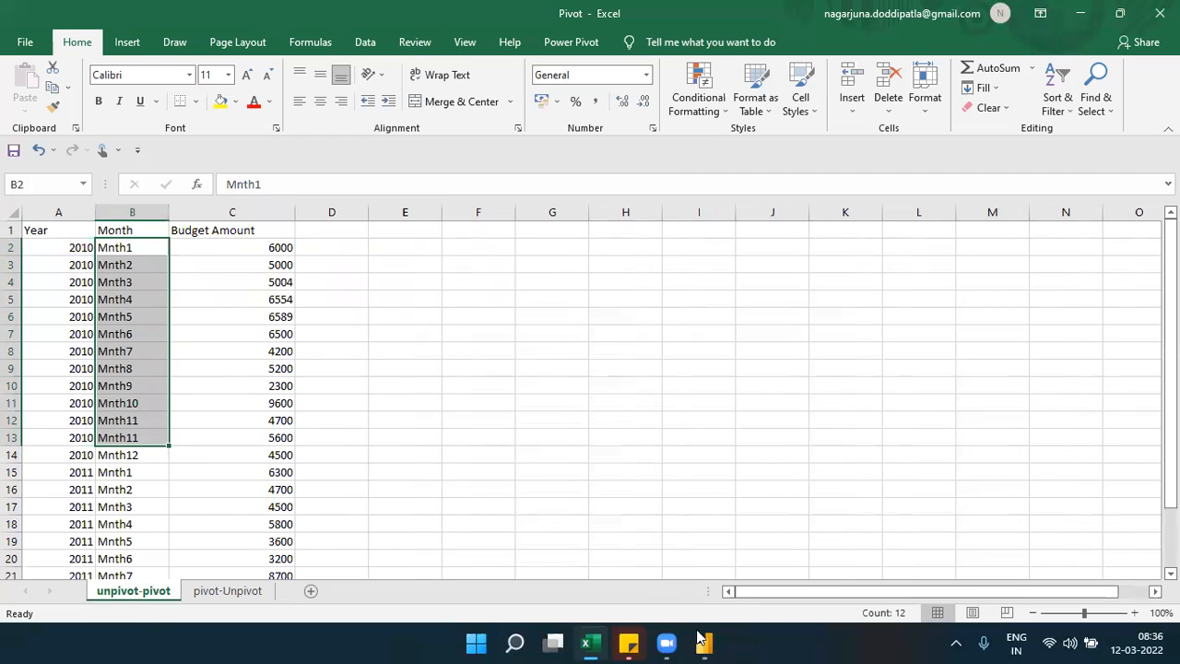
Switch to the Power Query Editor and connect to the Excel workbook Pivot.xlsx in the Sources folder as a new source
mouse_move(699, 636)
click(757, 593)
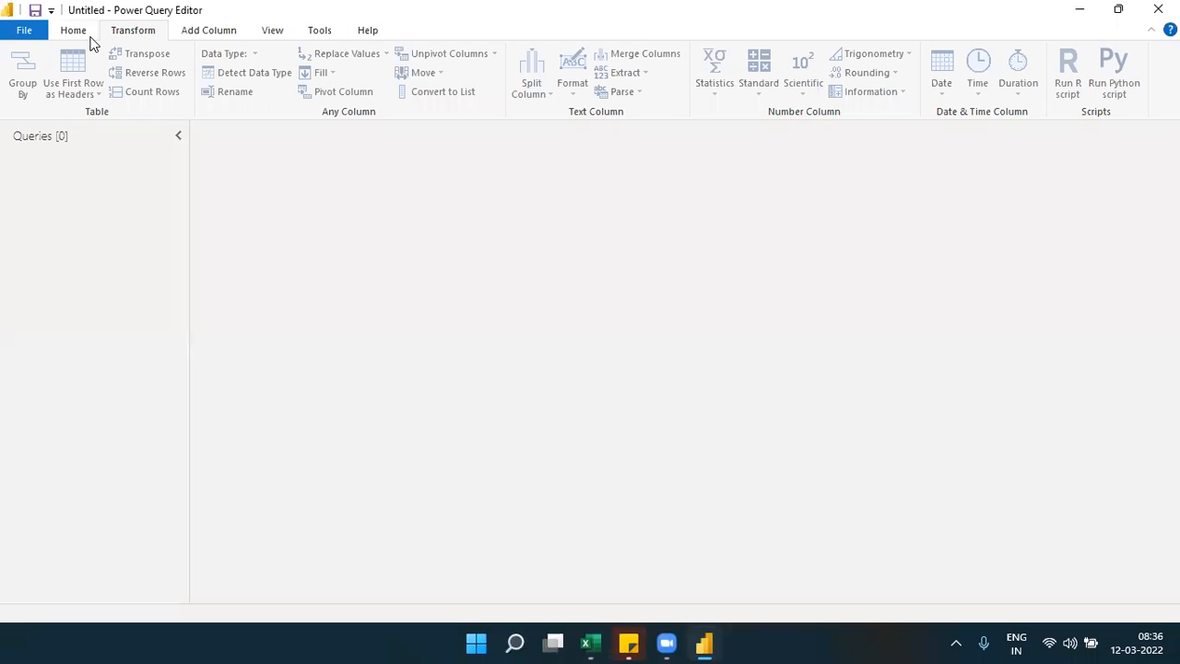
click(76, 32)
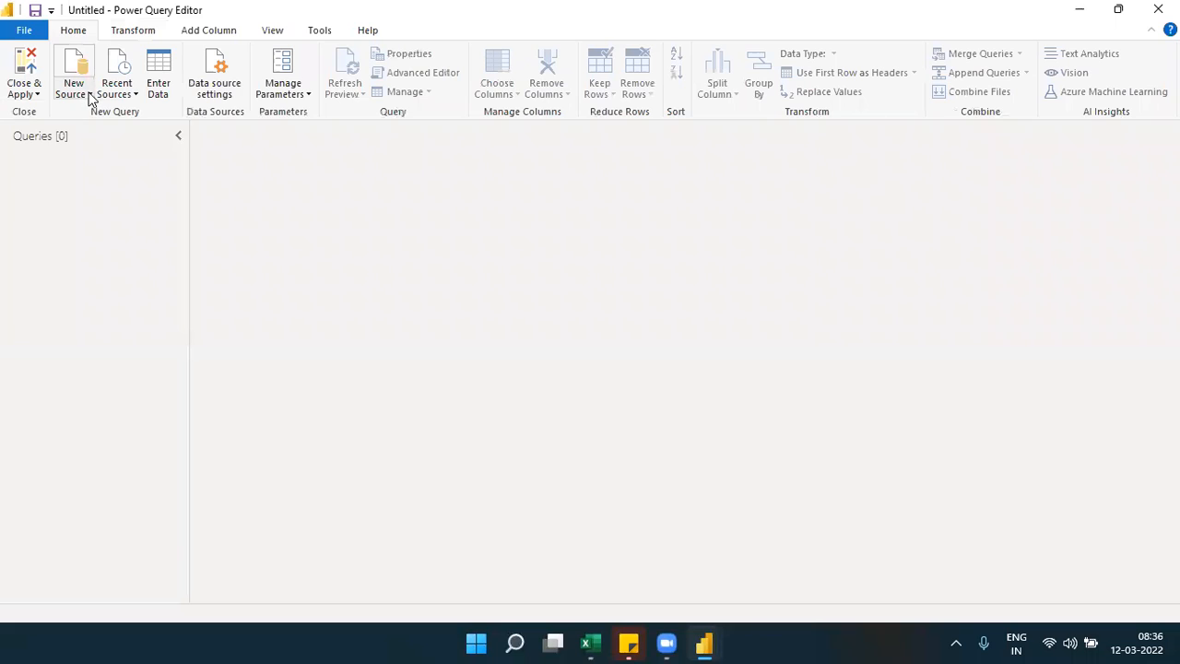
click(90, 98)
click(69, 135)
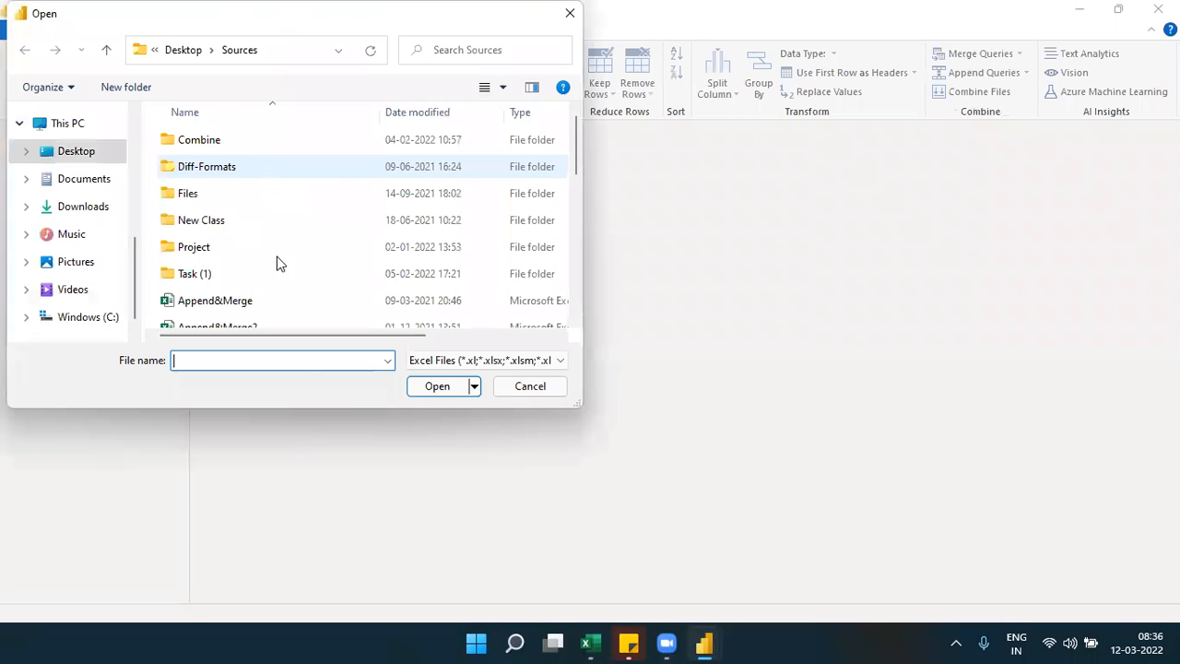
text(pivot)
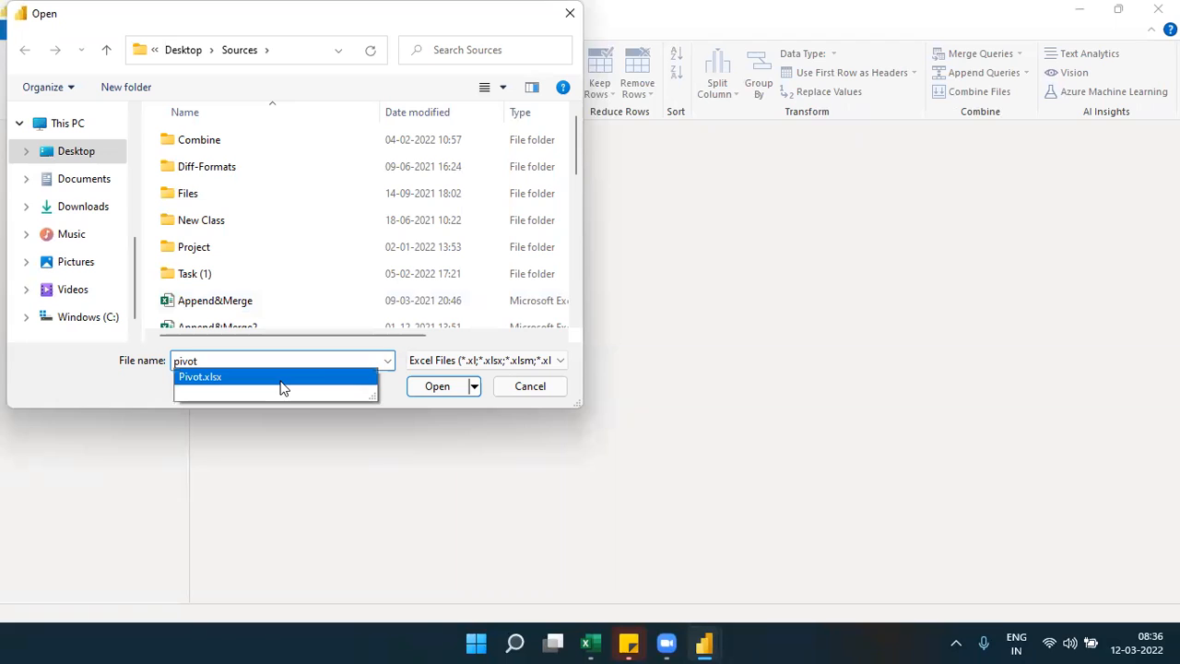
click(303, 380)
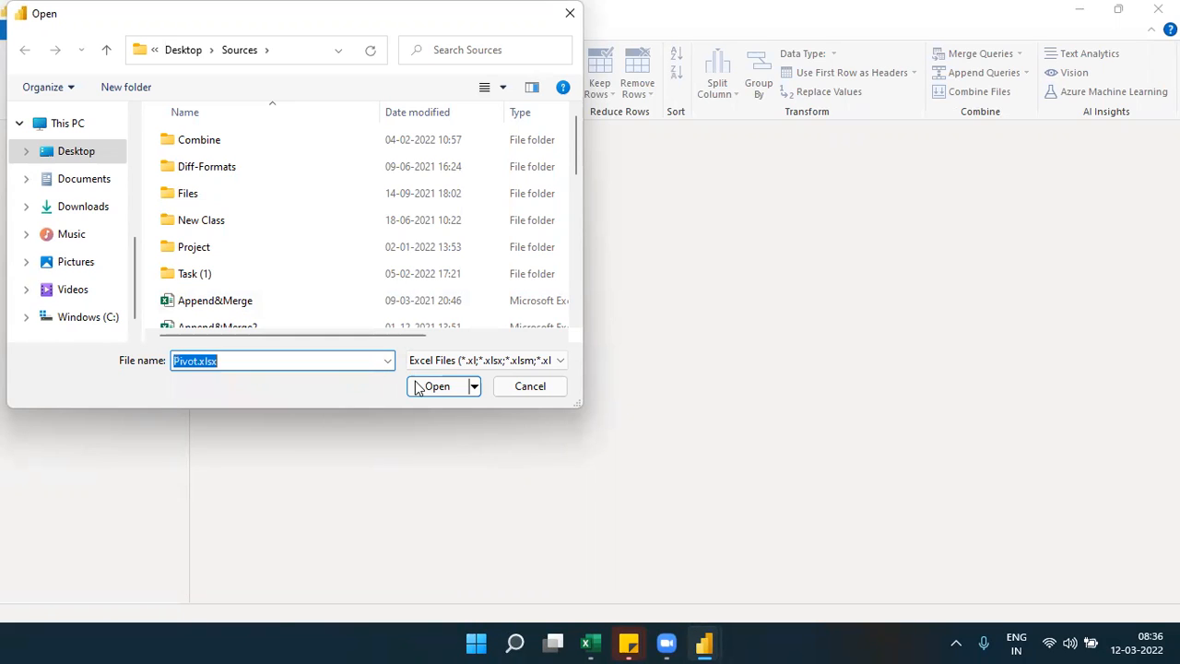
click(434, 386)
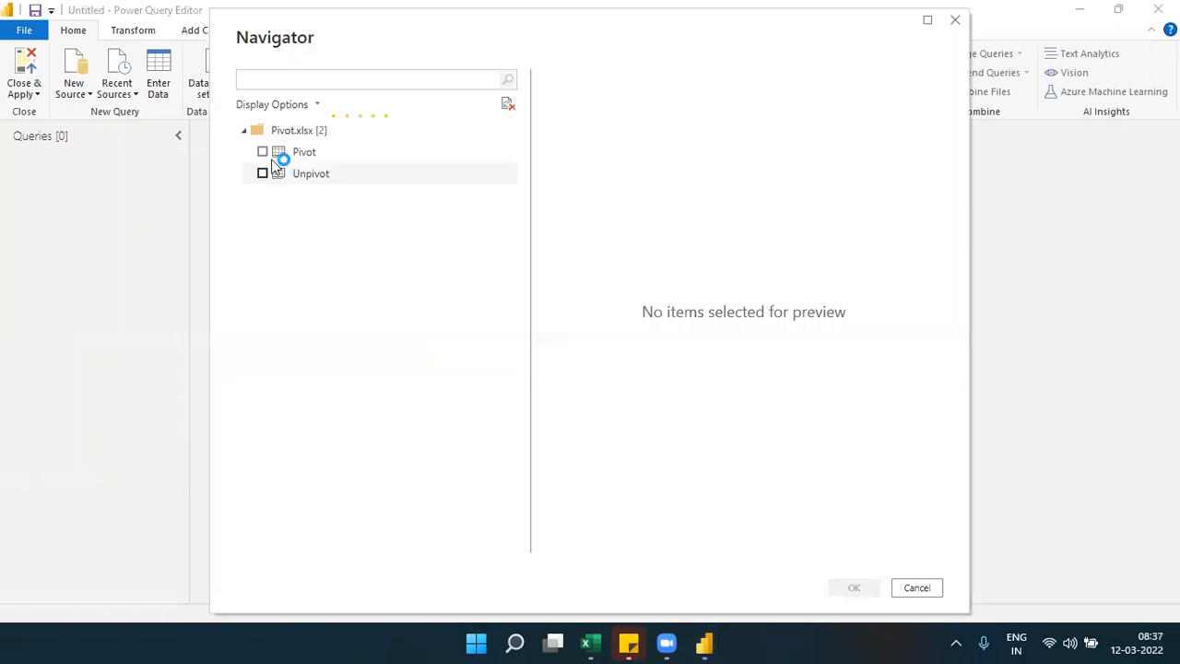
Load the Pivot and Unpivot sheets as queries and refresh the outdated preview of the Pivot query
click(263, 152)
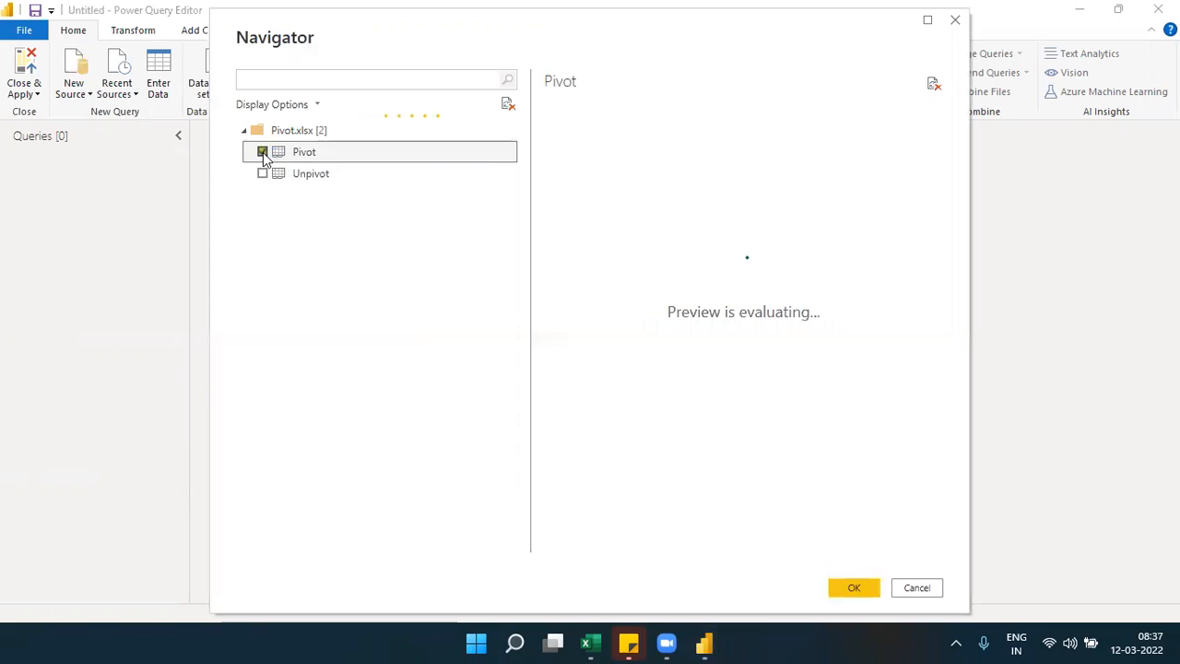
click(264, 174)
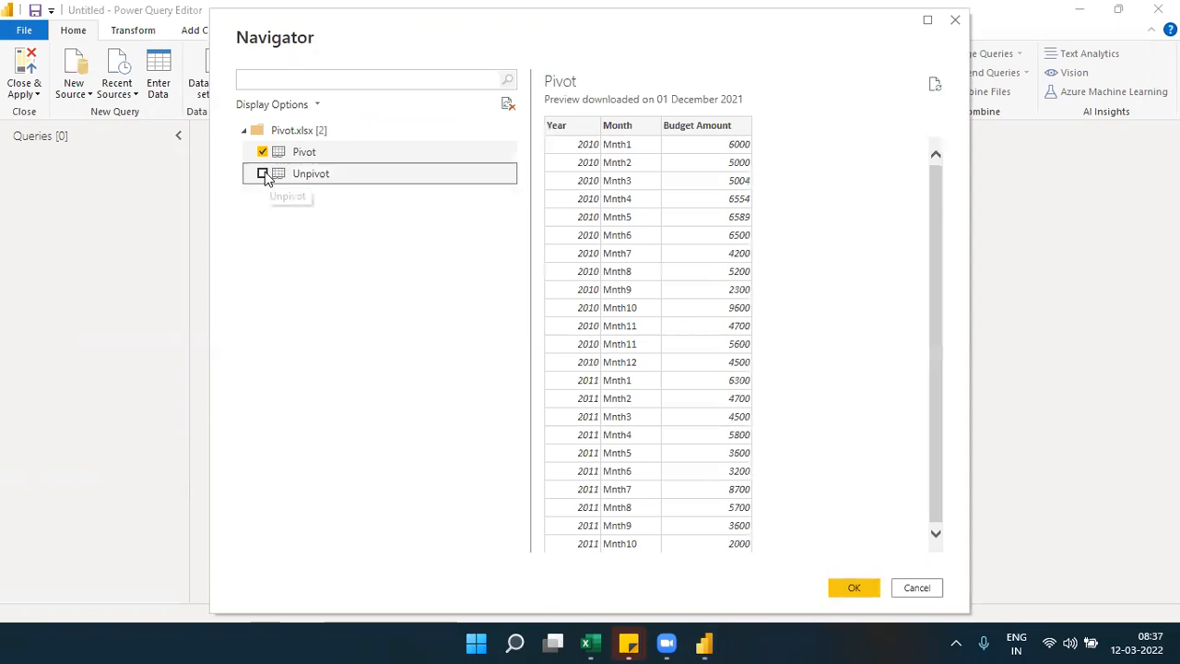
click(838, 582)
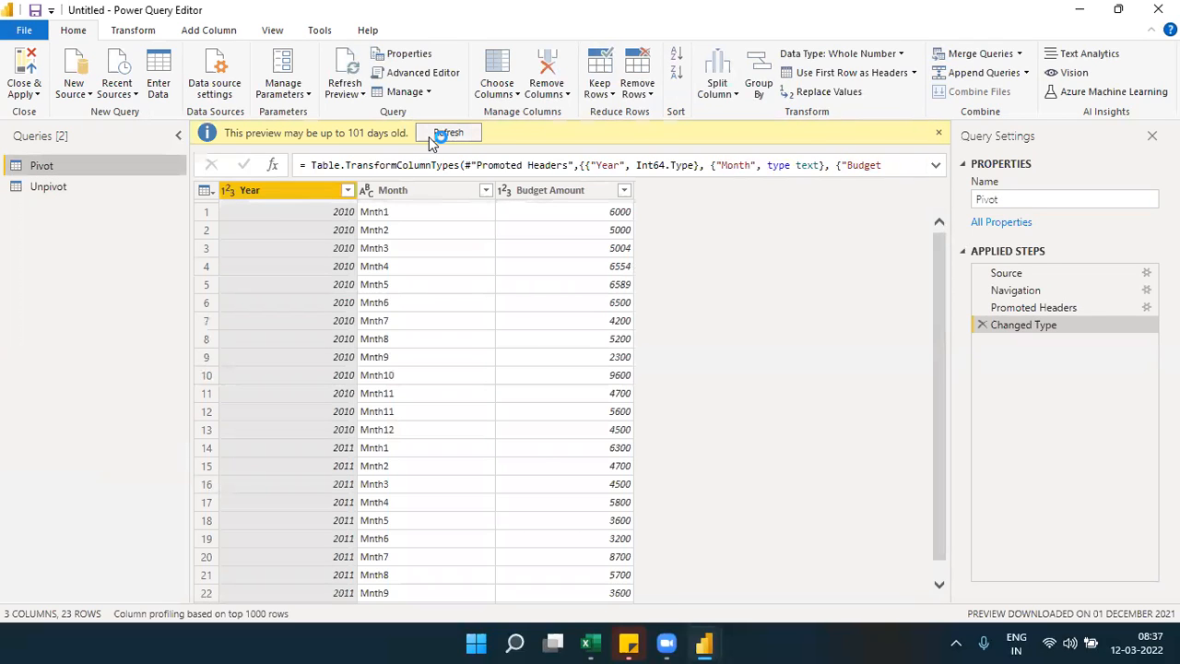
click(443, 132)
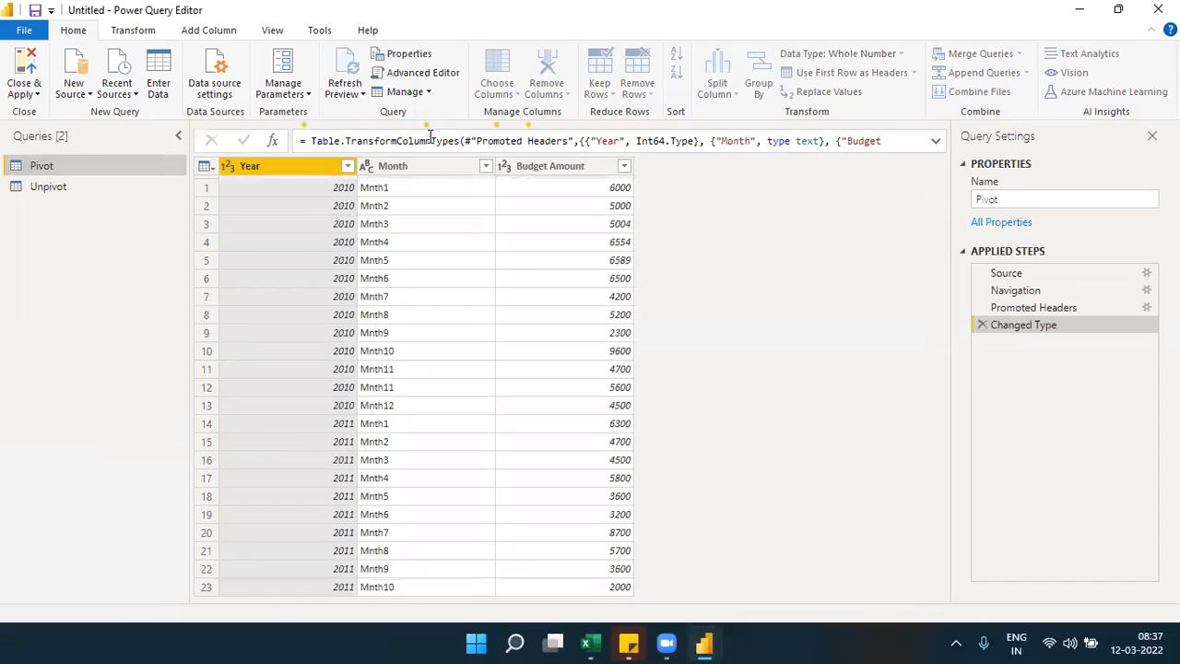
click(430, 135)
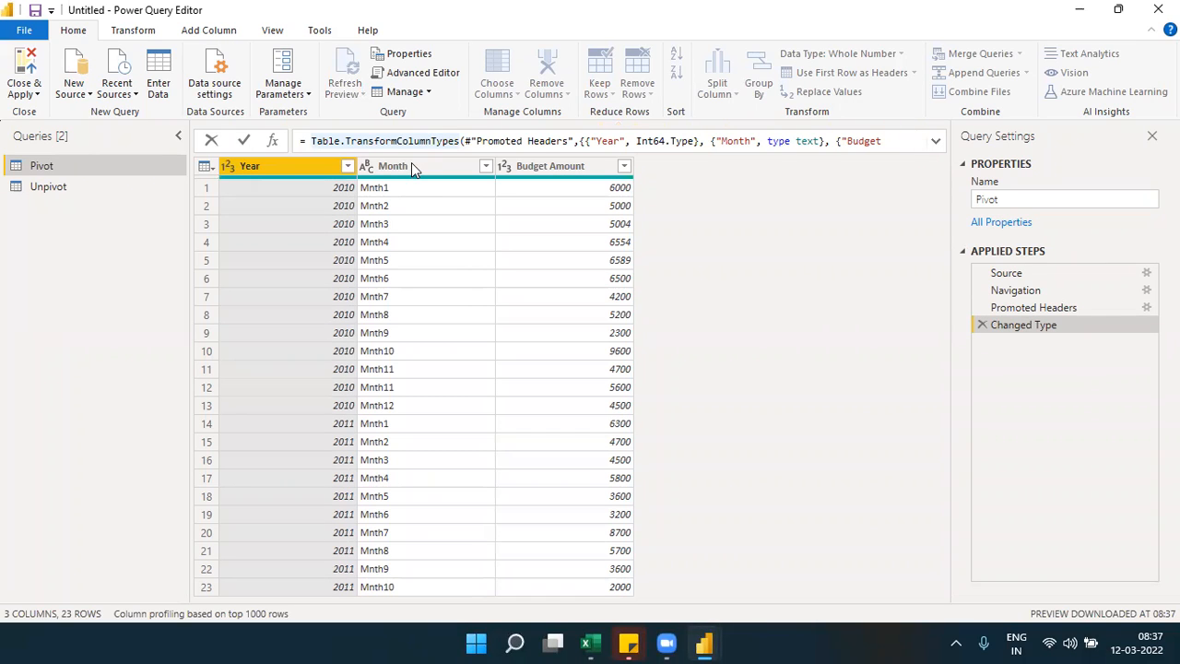
Set up a Pivot Column operation on the Month column of the Pivot query, with Budget Amount as the values column
click(411, 166)
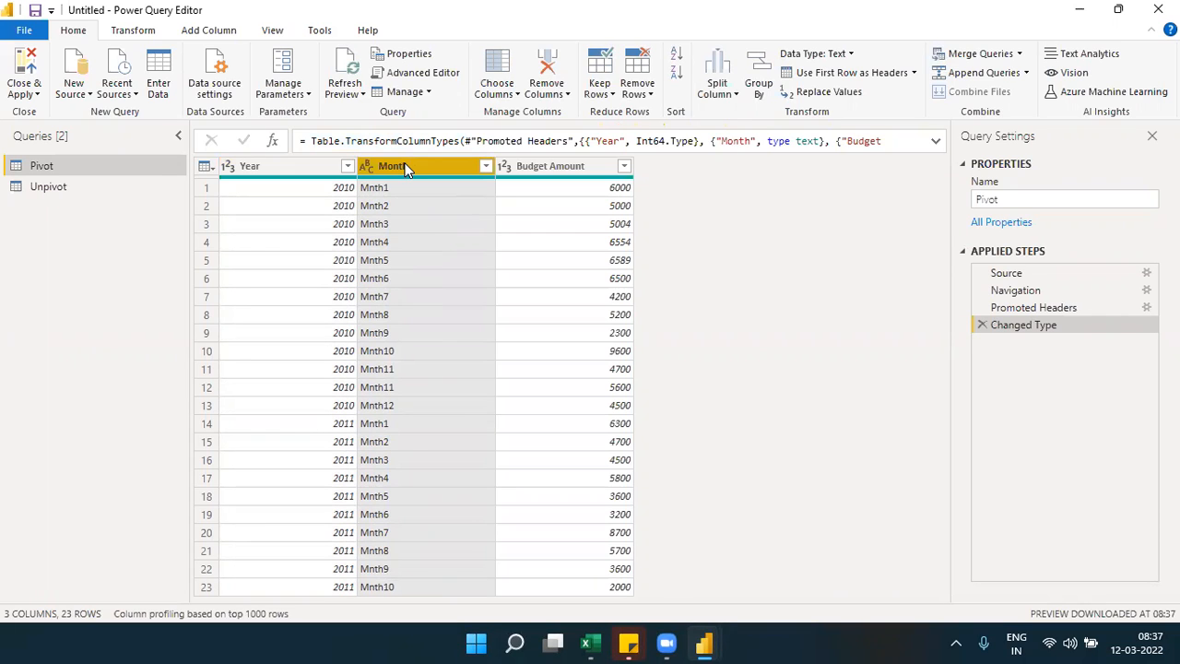
click(160, 36)
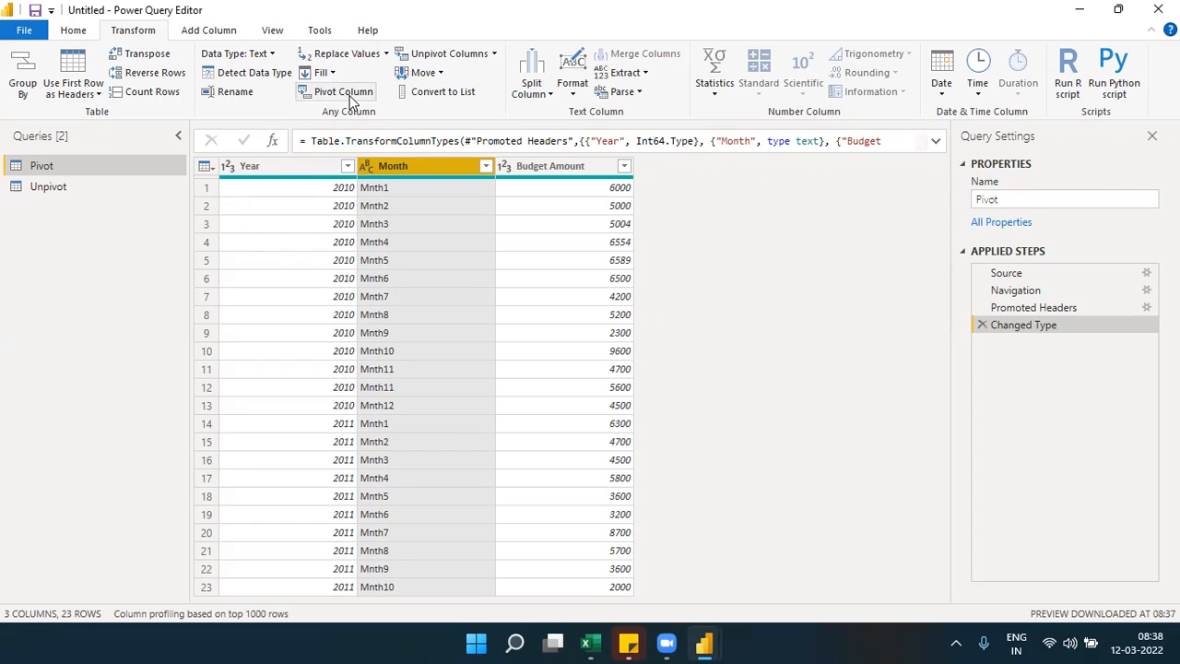
click(352, 100)
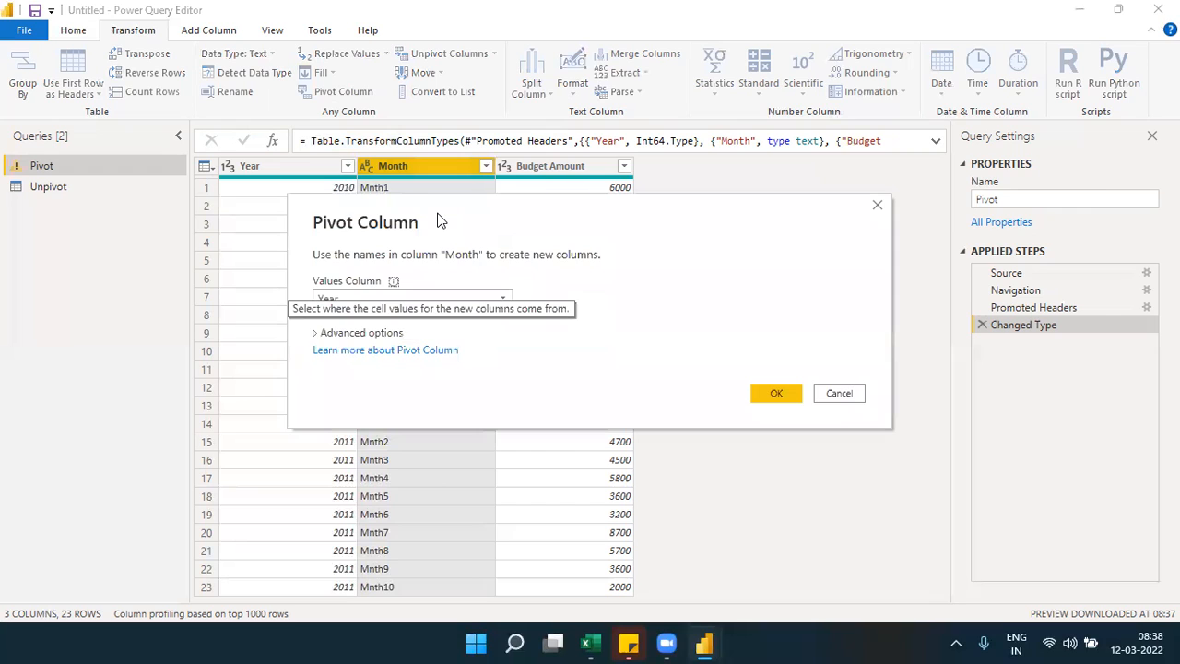
drag(438, 222, 646, 175)
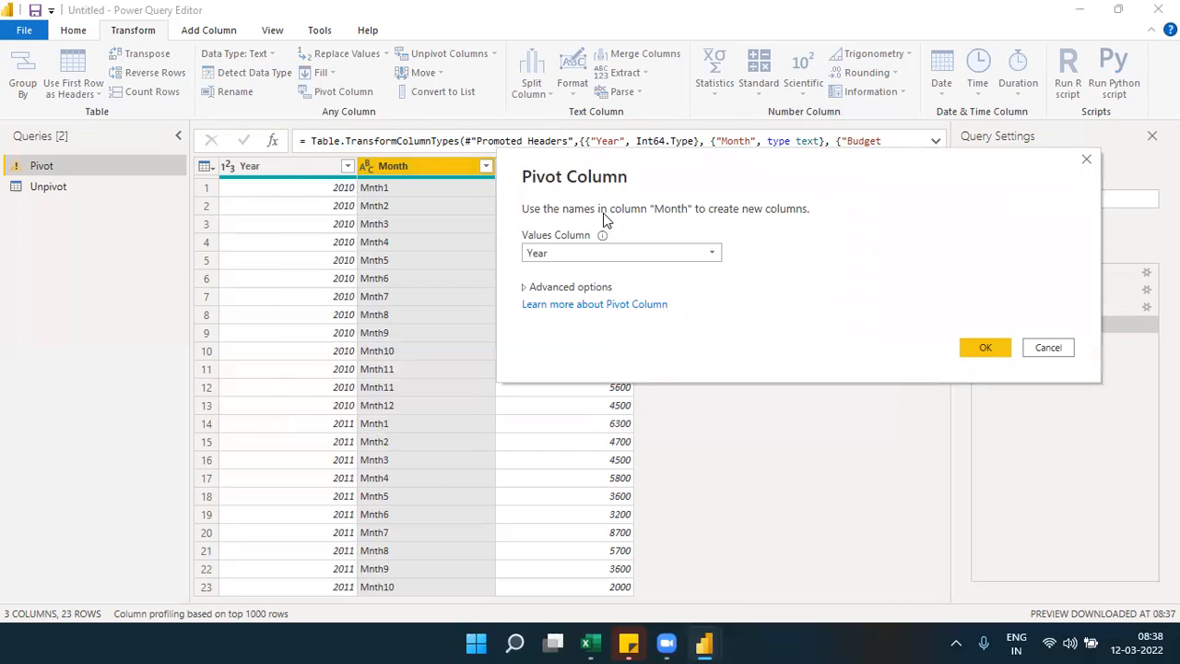
click(719, 252)
click(721, 253)
drag(609, 187, 762, 200)
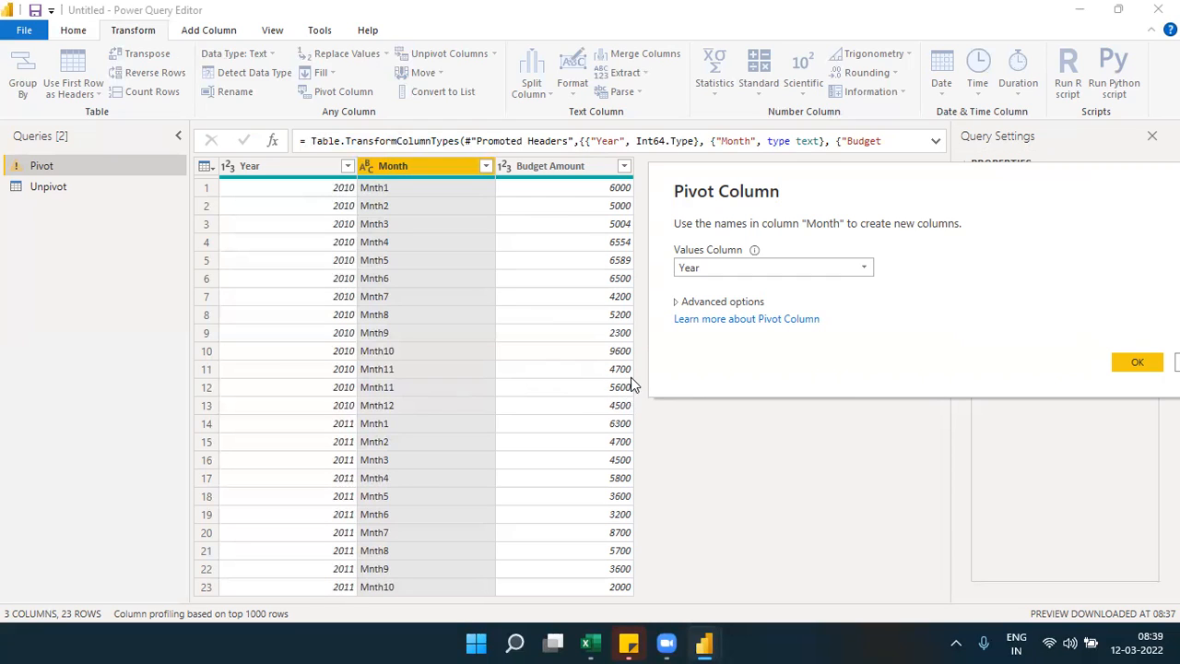
click(677, 304)
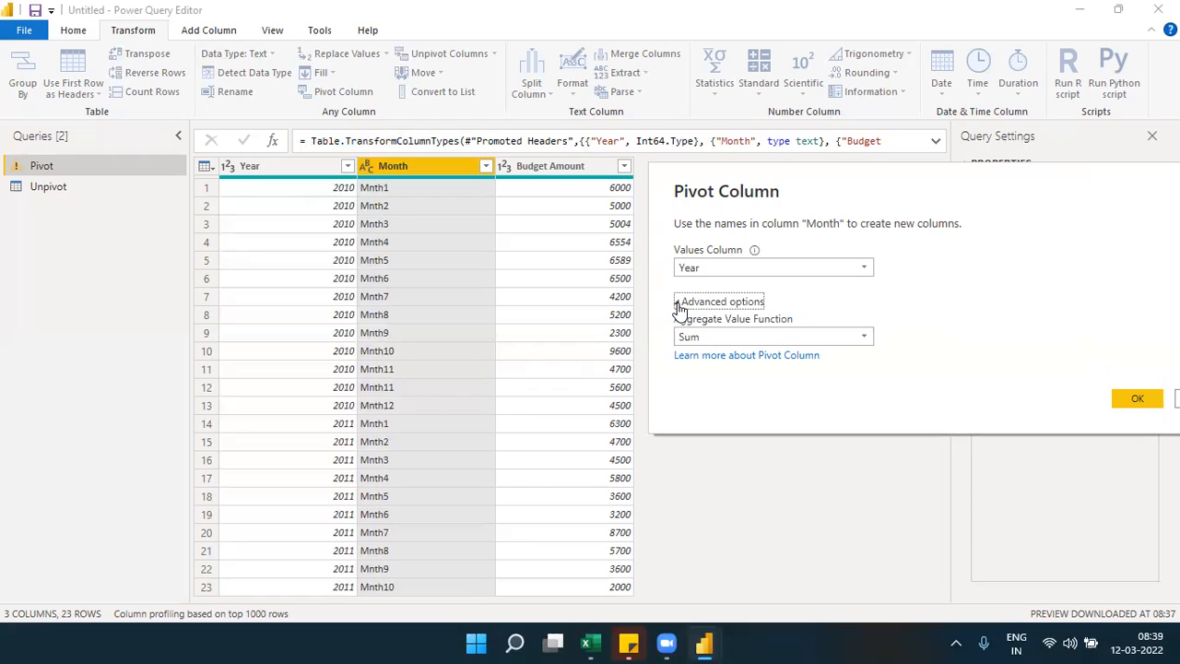
click(771, 266)
click(729, 302)
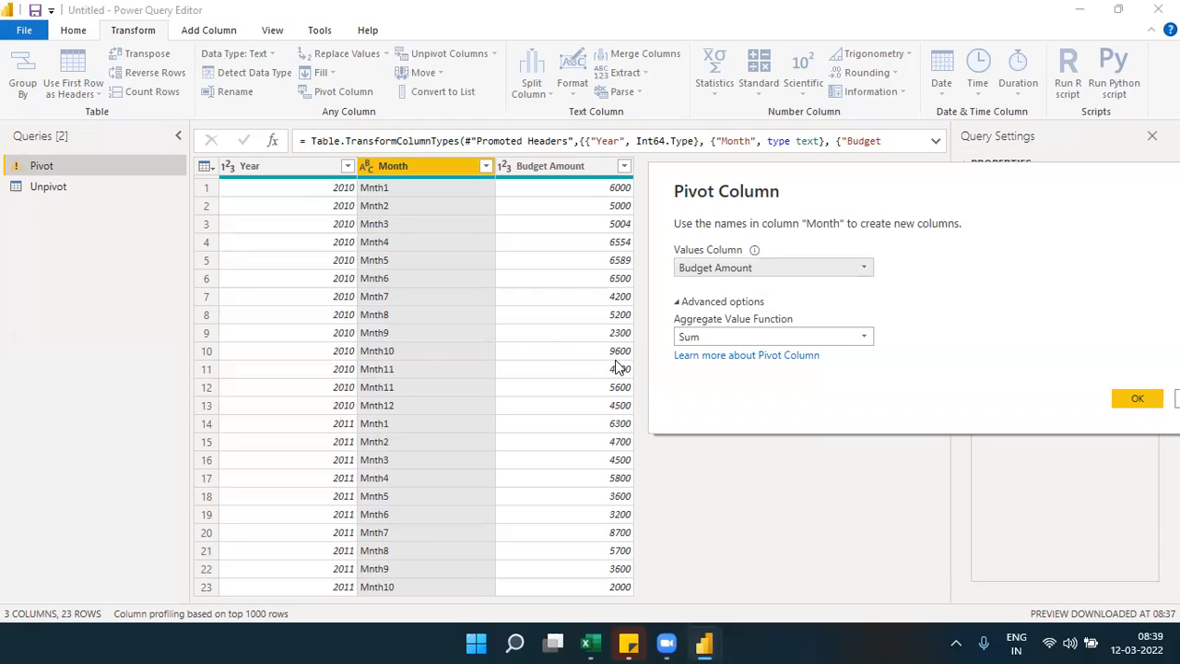
Review the aggregate functions, keep Sum, and apply the pivot, selecting the Year column in the pivoted table
click(693, 341)
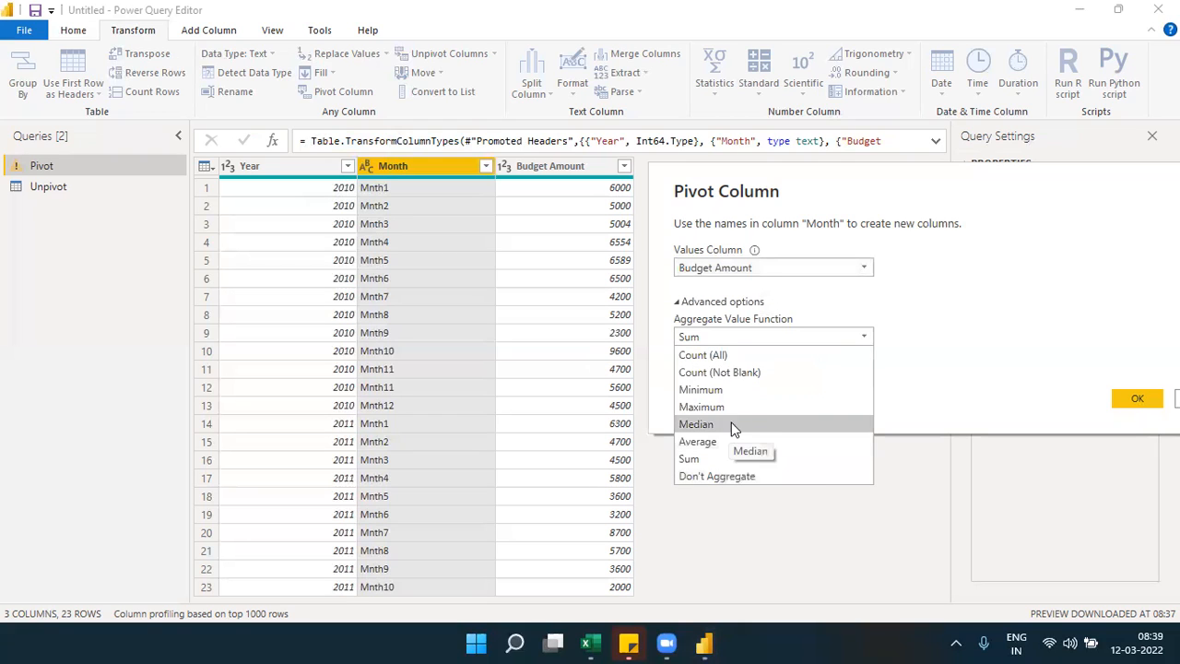
click(726, 339)
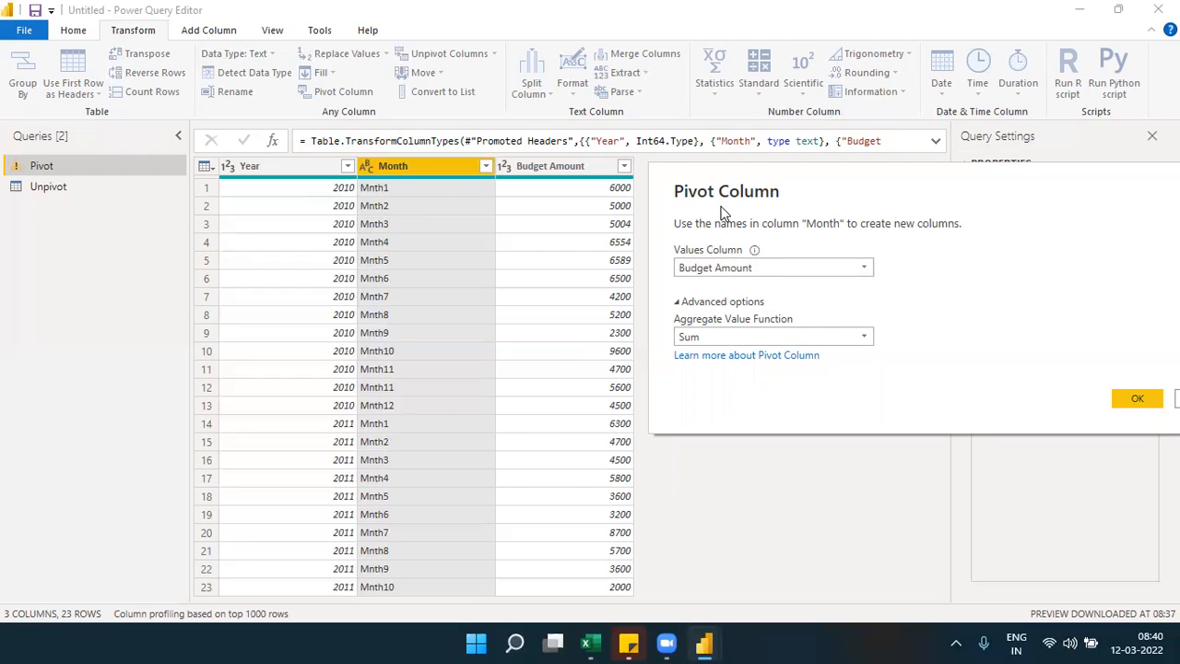
drag(722, 213, 523, 160)
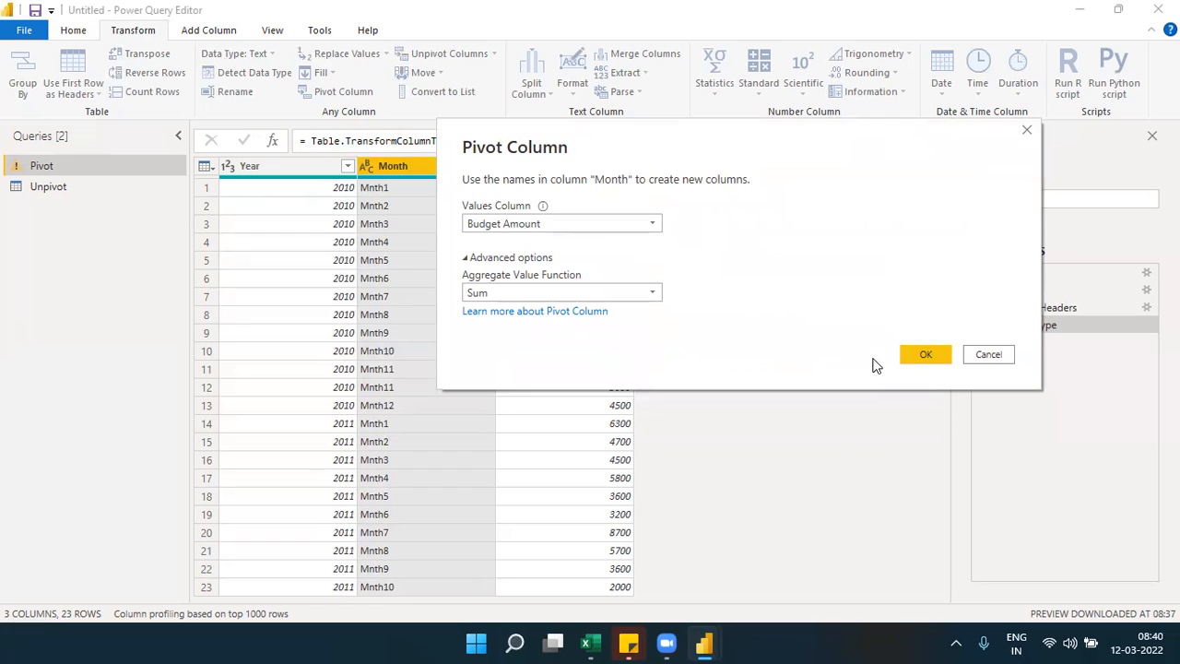
click(917, 355)
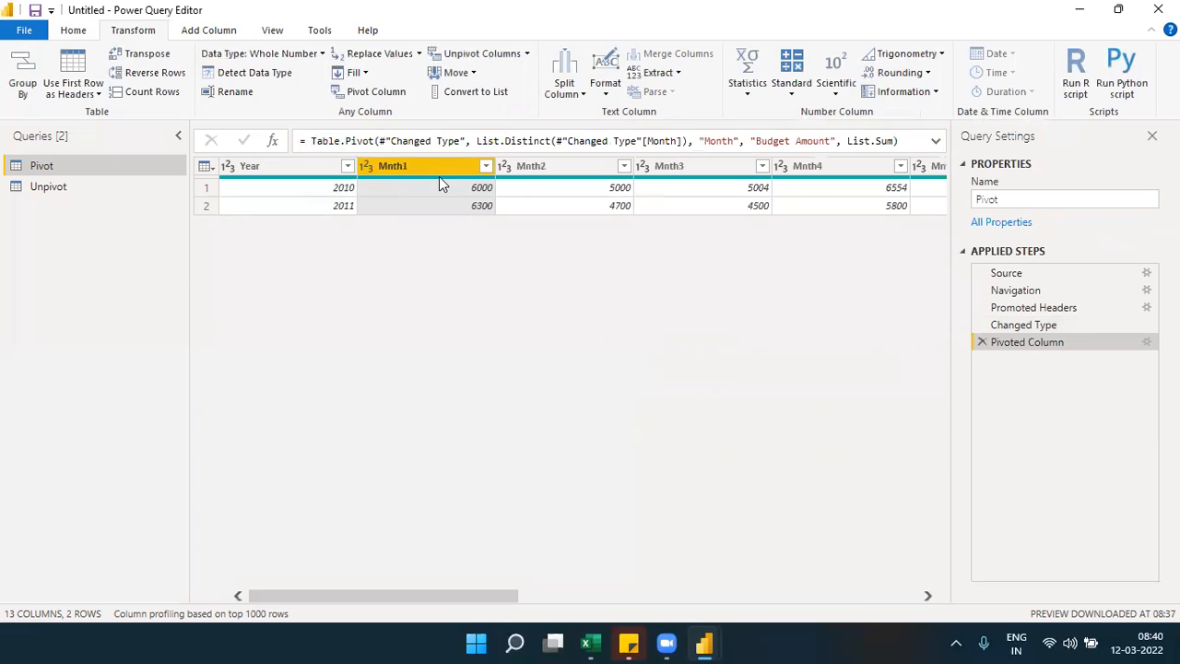
click(301, 166)
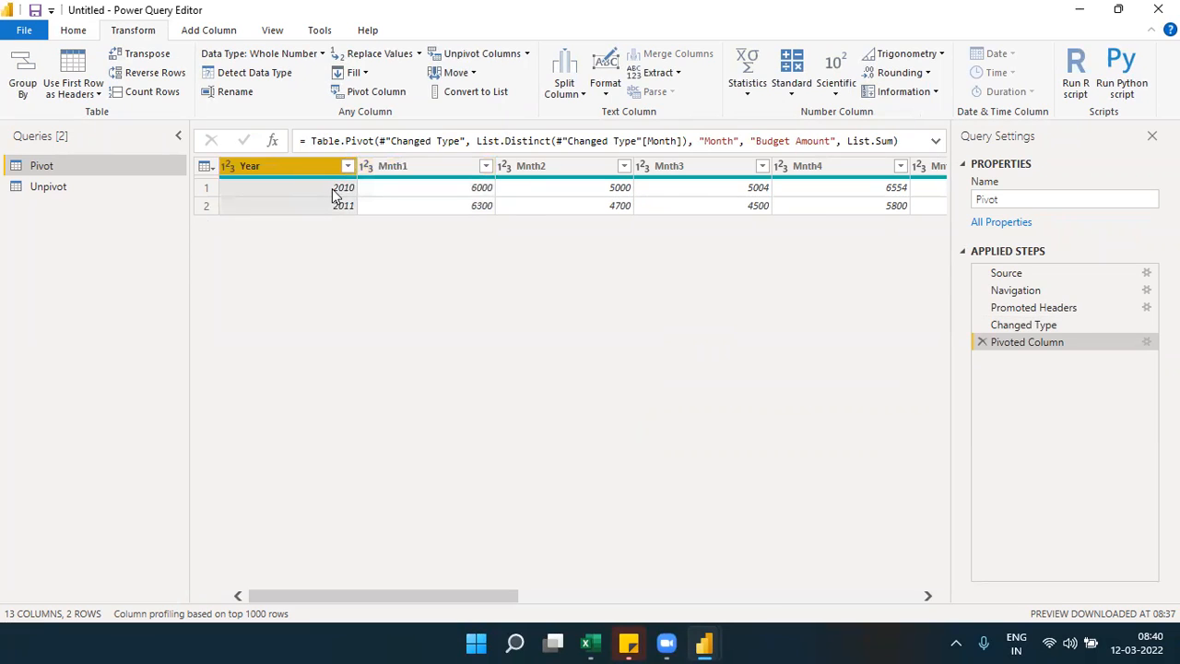
Examine the Year and month columns of the pivoted table from Mnth1 through Mnth12
click(385, 173)
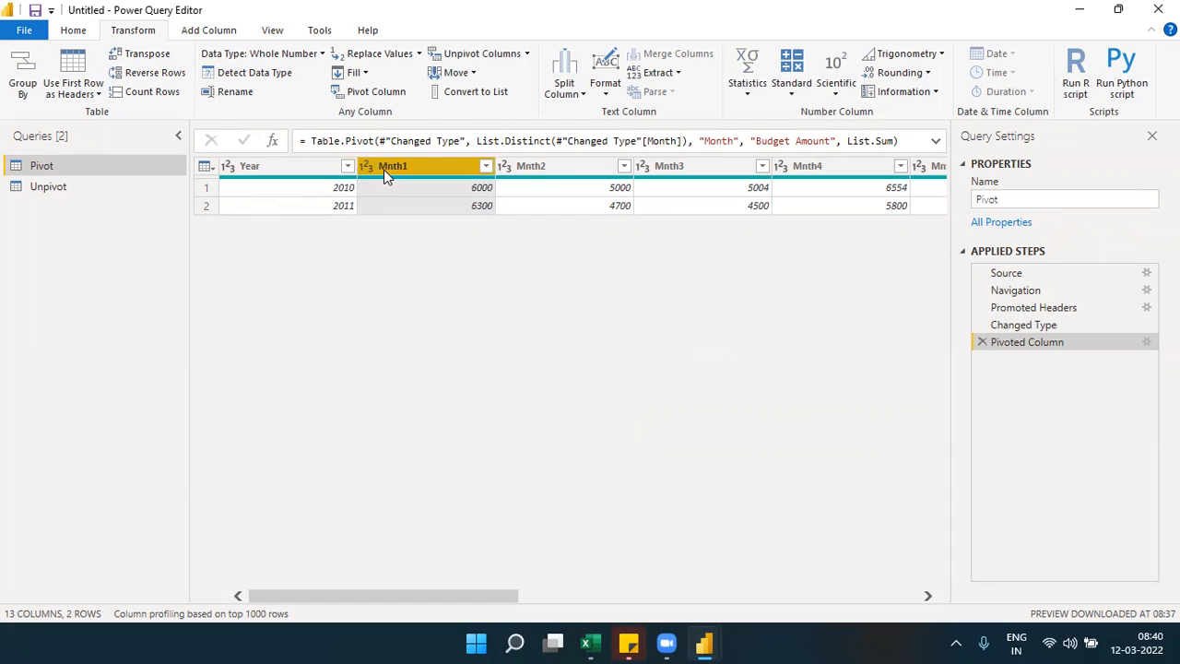
click(529, 176)
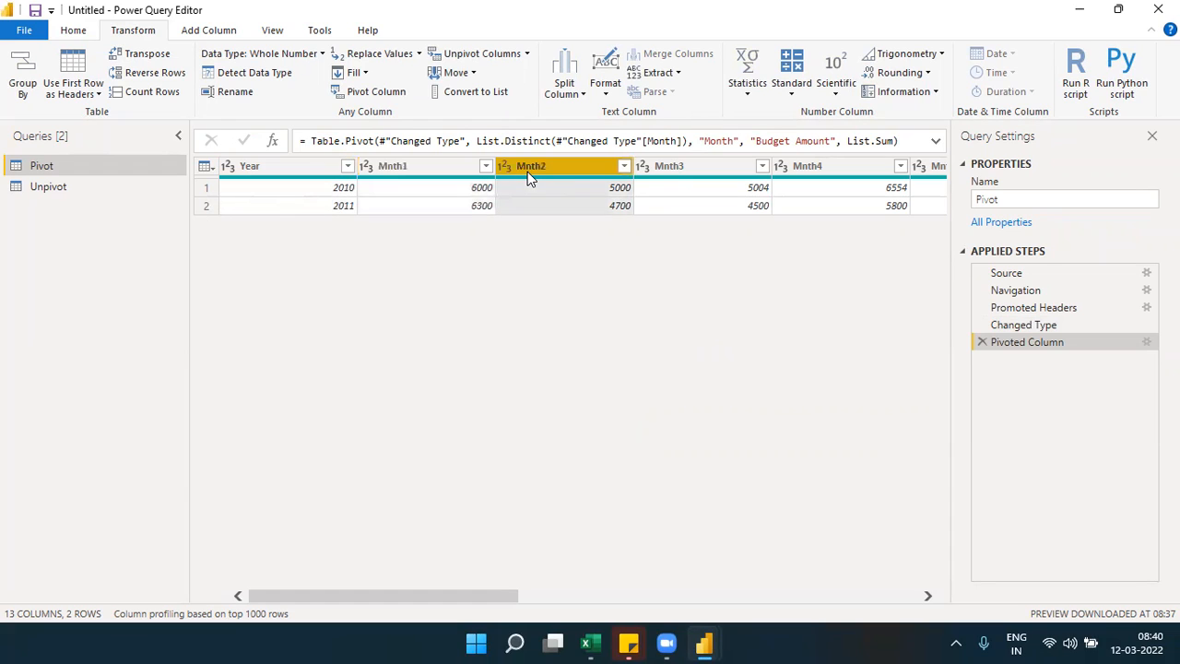
click(674, 171)
click(808, 173)
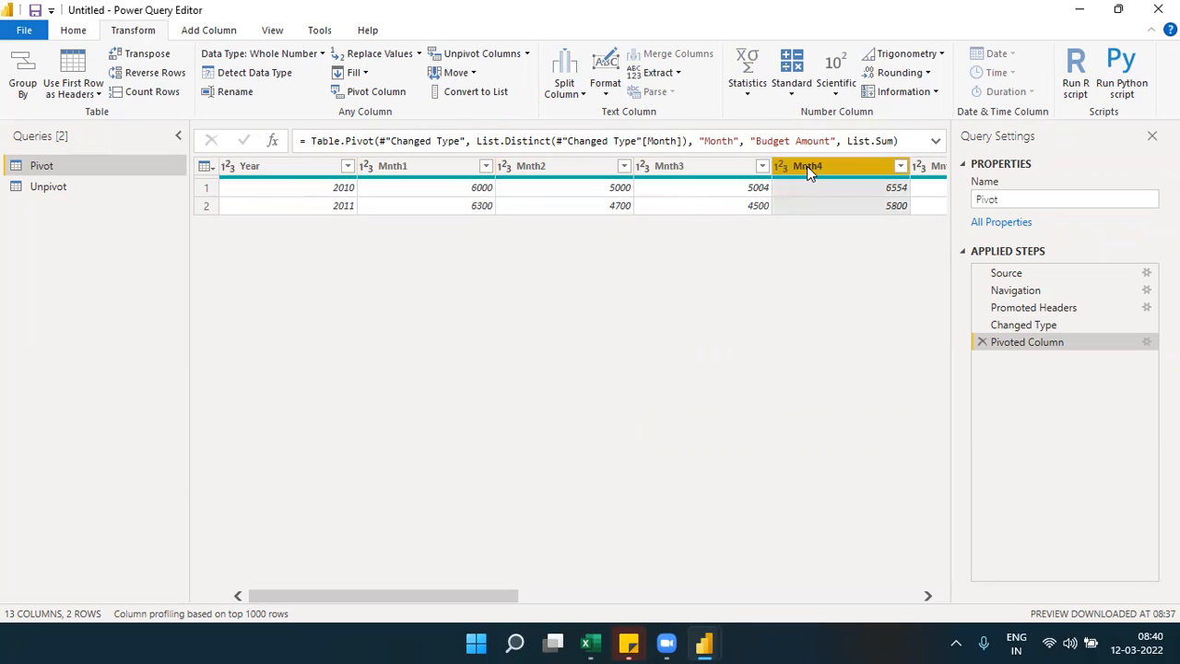
drag(467, 594, 882, 586)
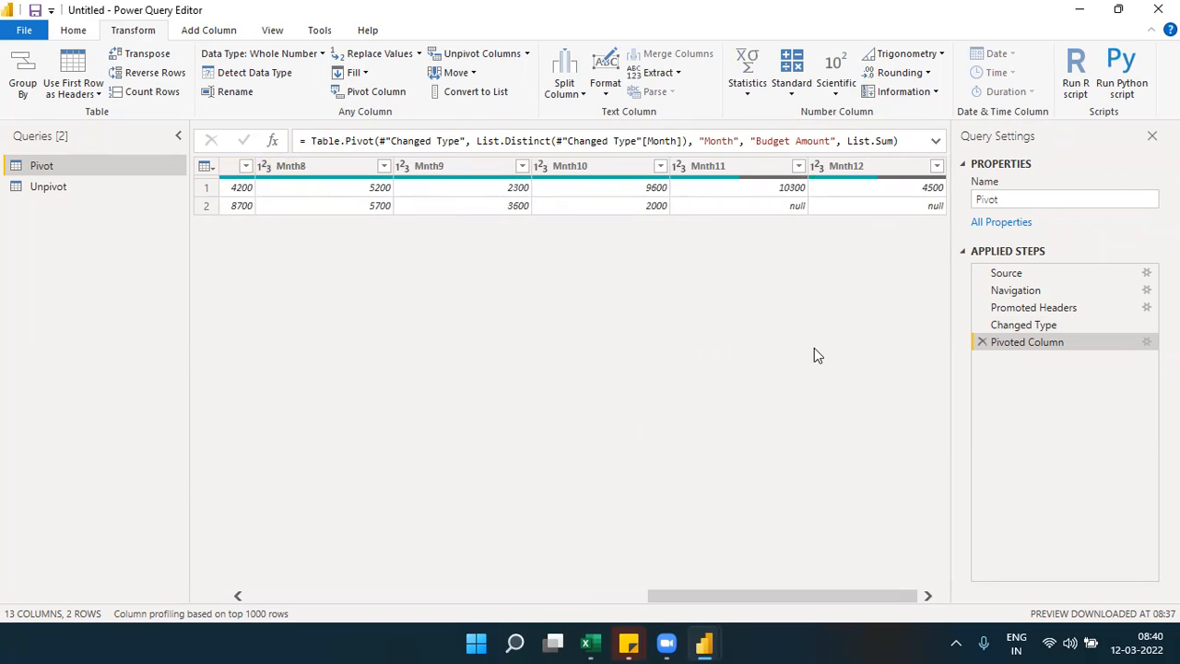
click(634, 595)
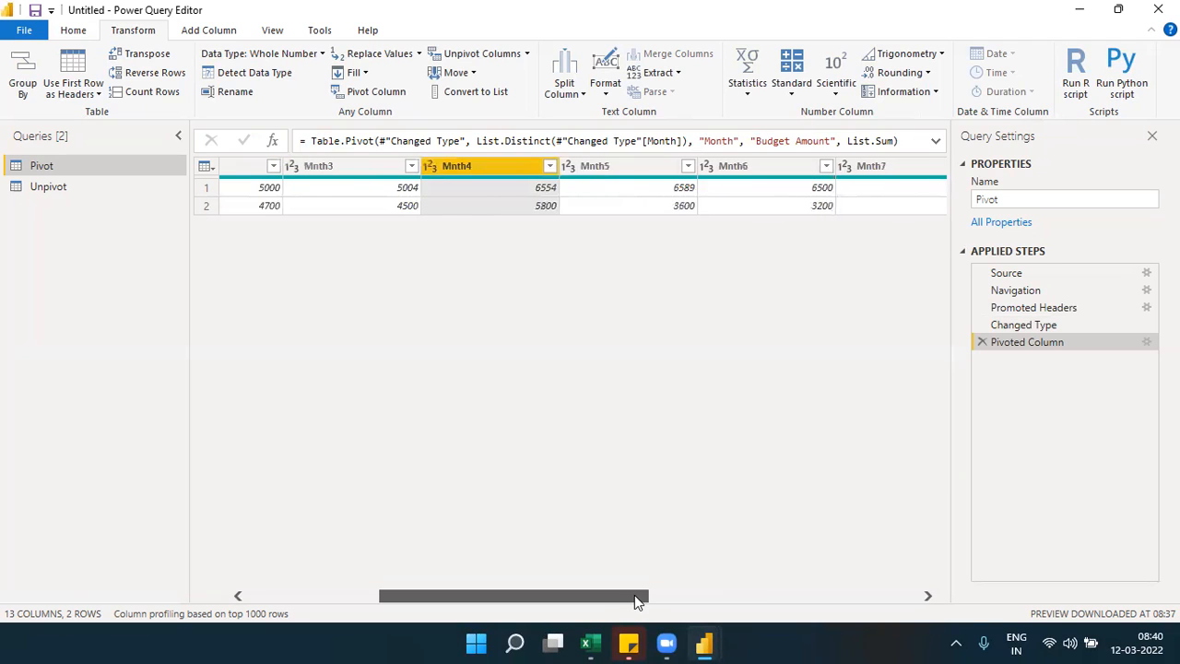
drag(635, 595, 472, 578)
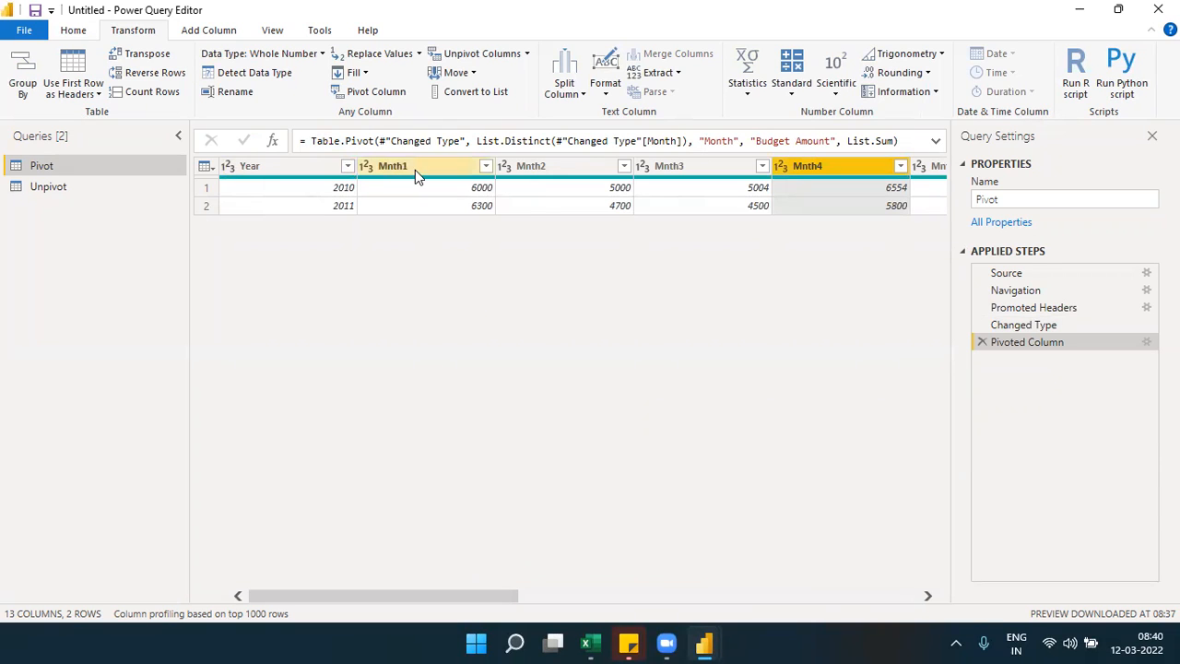
Inspect the 2011 row and the Mnth11 and Mnth12 cells of the pivoted table
click(212, 194)
click(209, 205)
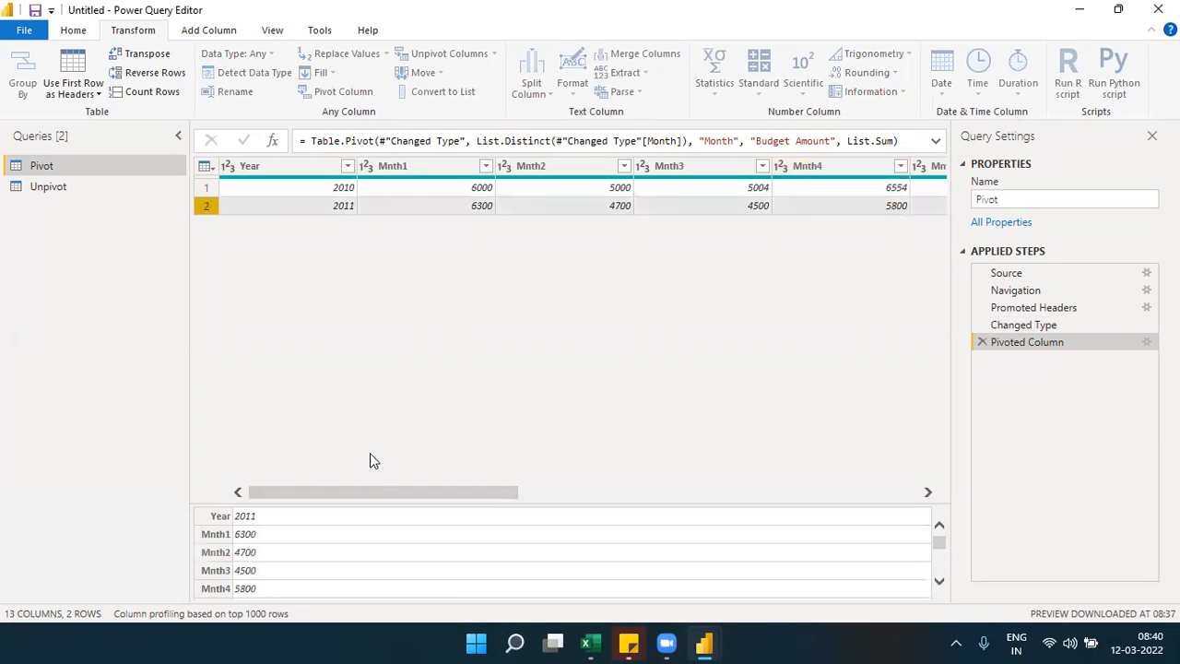
drag(377, 494, 777, 500)
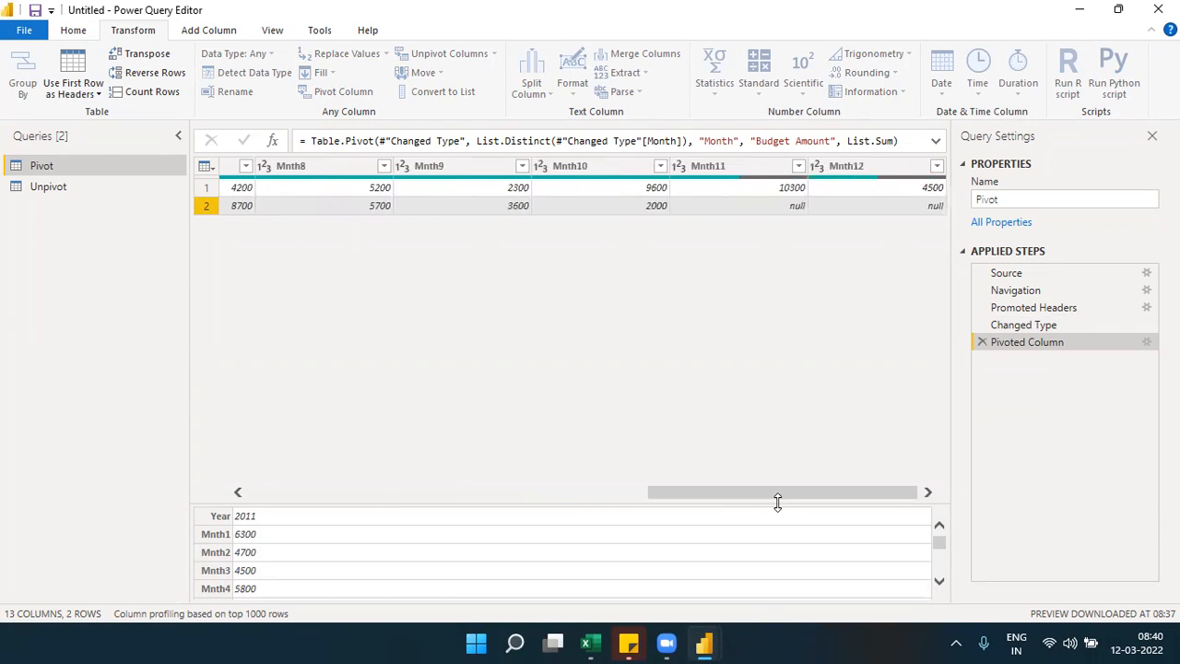
click(781, 192)
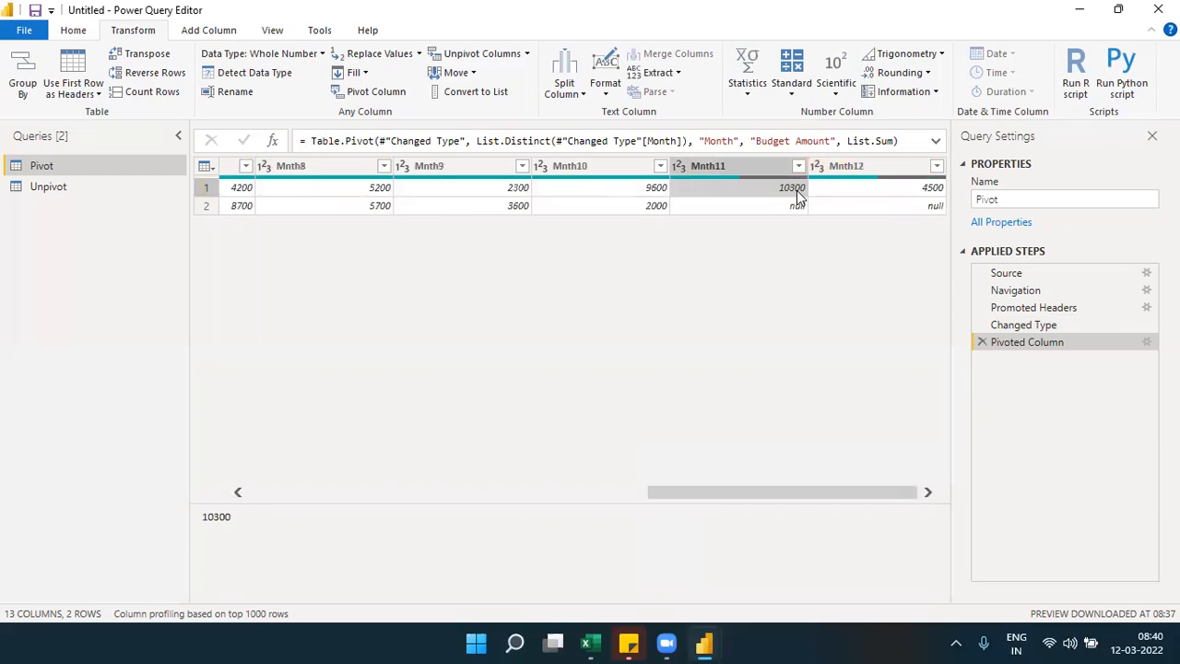
click(697, 206)
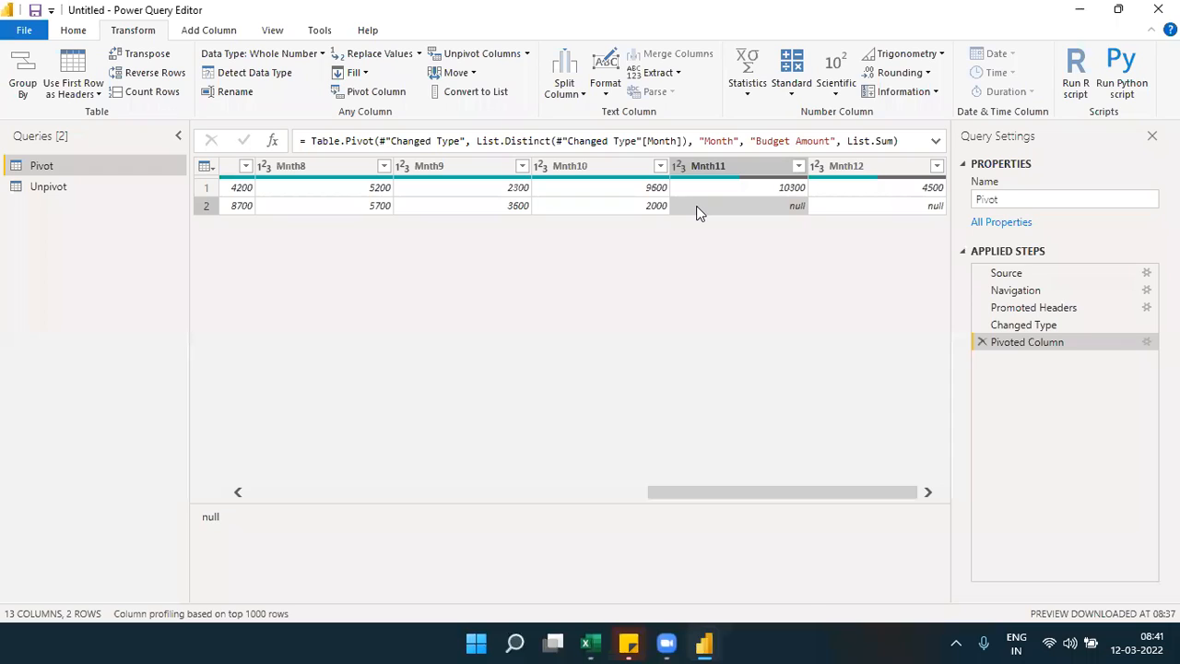
click(877, 206)
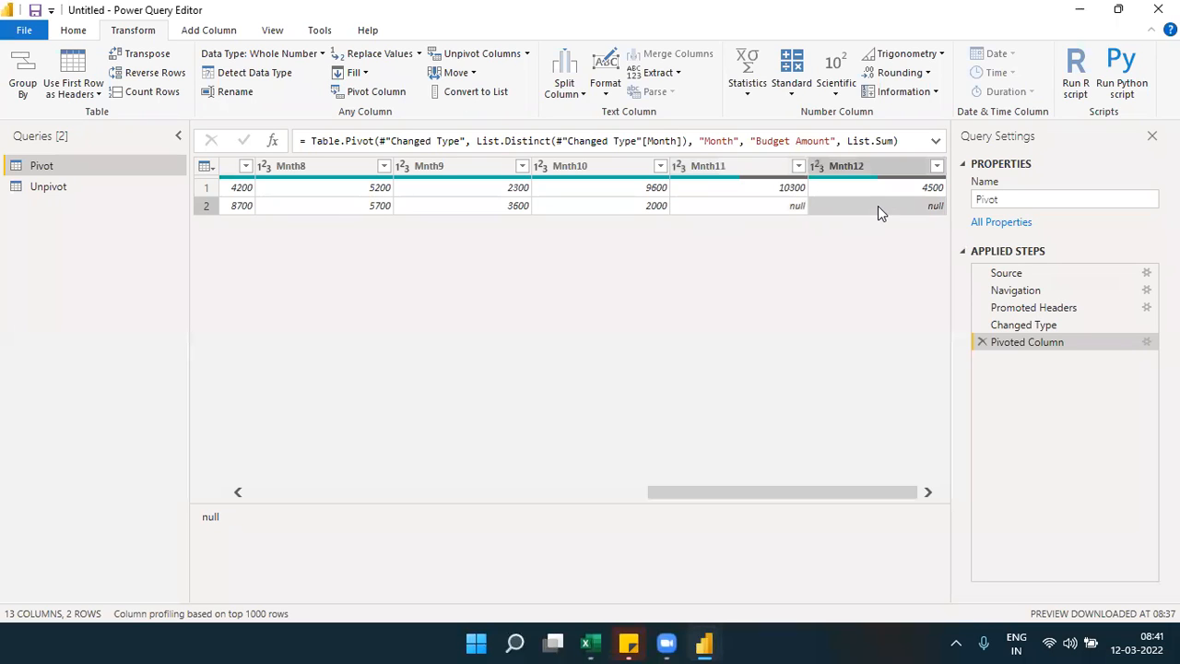
click(782, 209)
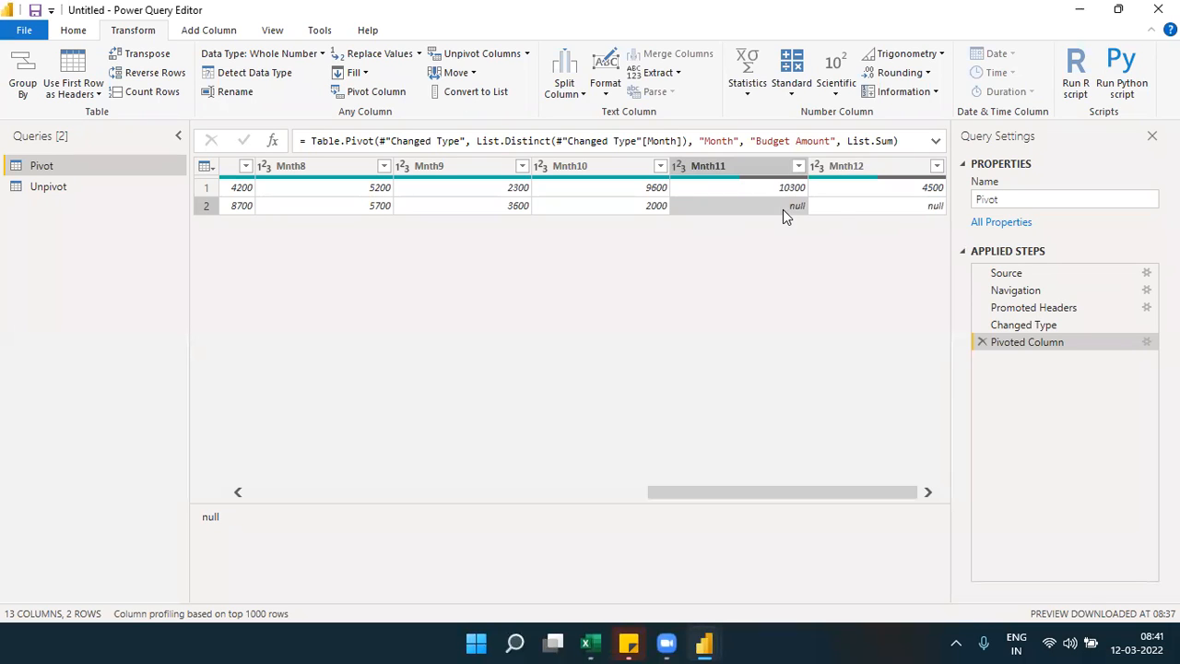
click(834, 208)
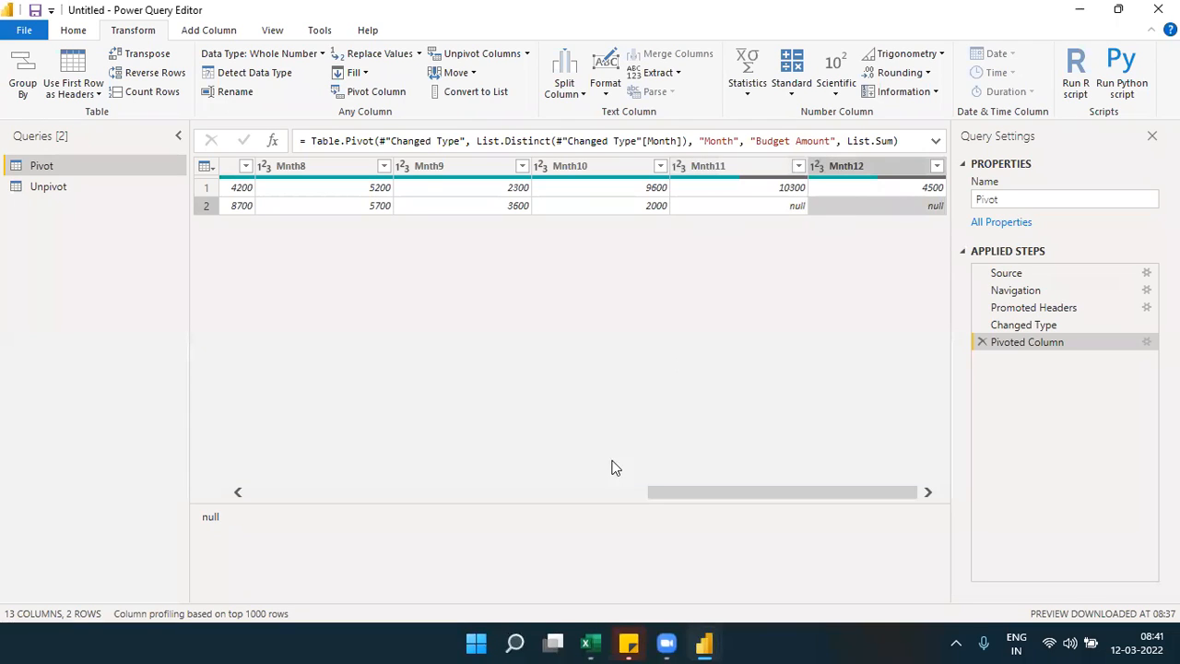
click(591, 492)
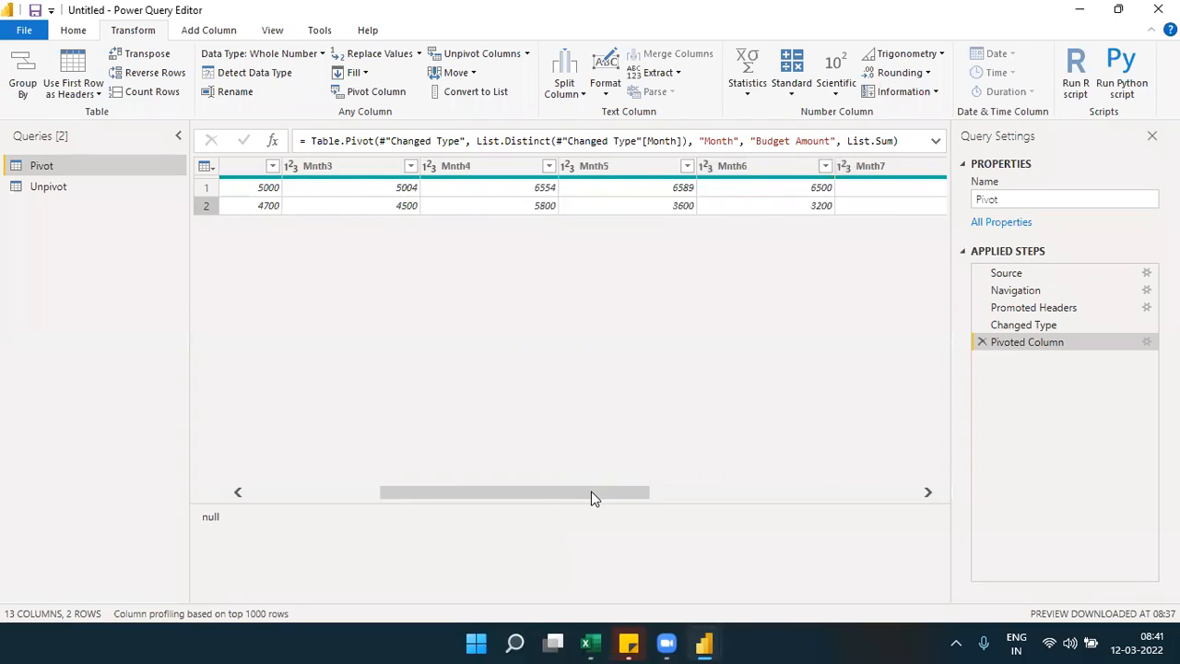
drag(591, 492, 412, 498)
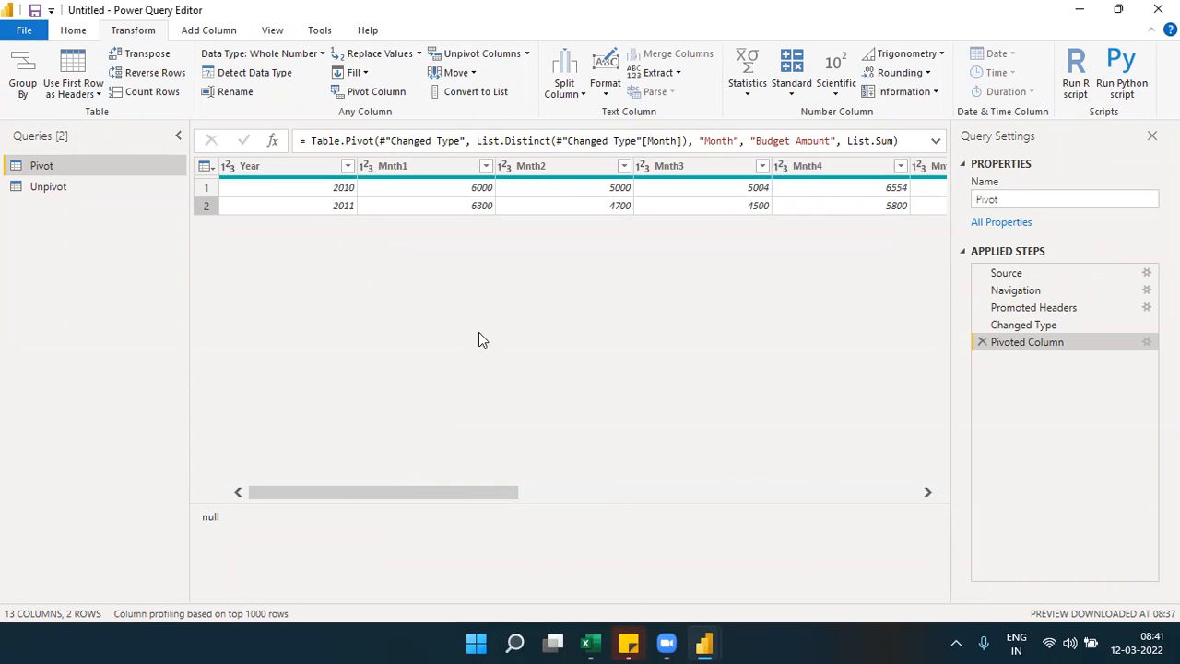
Replace null values with 0 in the Mnth11 and Mnth12 columns of the Pivot query
drag(464, 492, 923, 470)
click(778, 166)
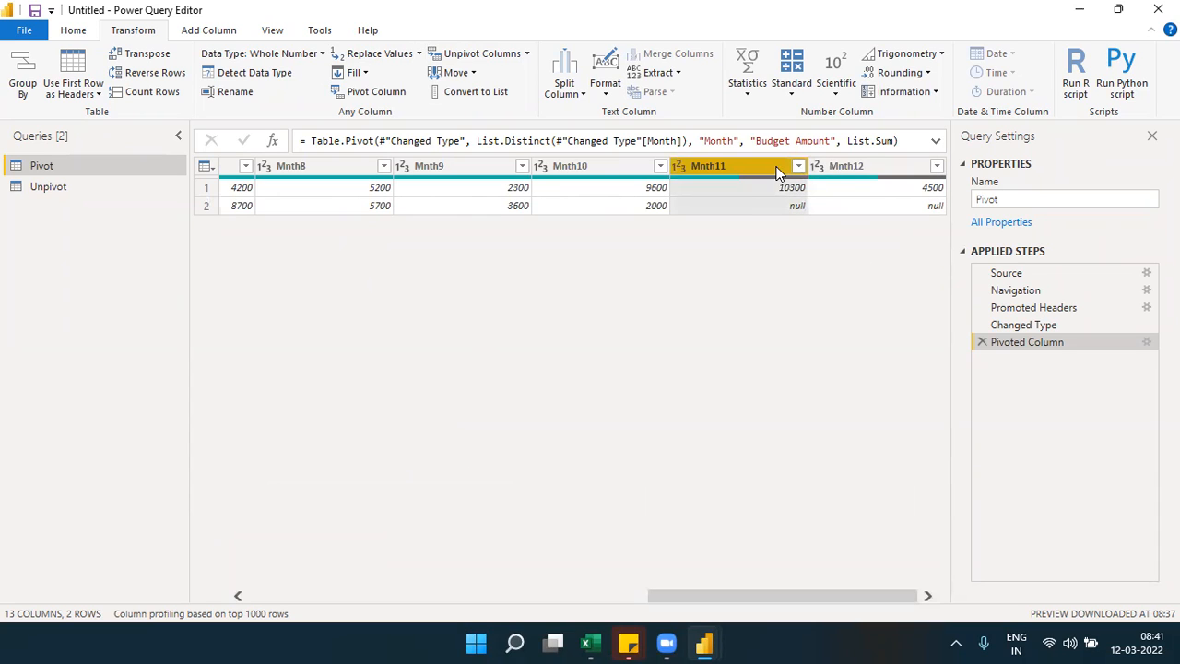
ctrl+click(882, 162)
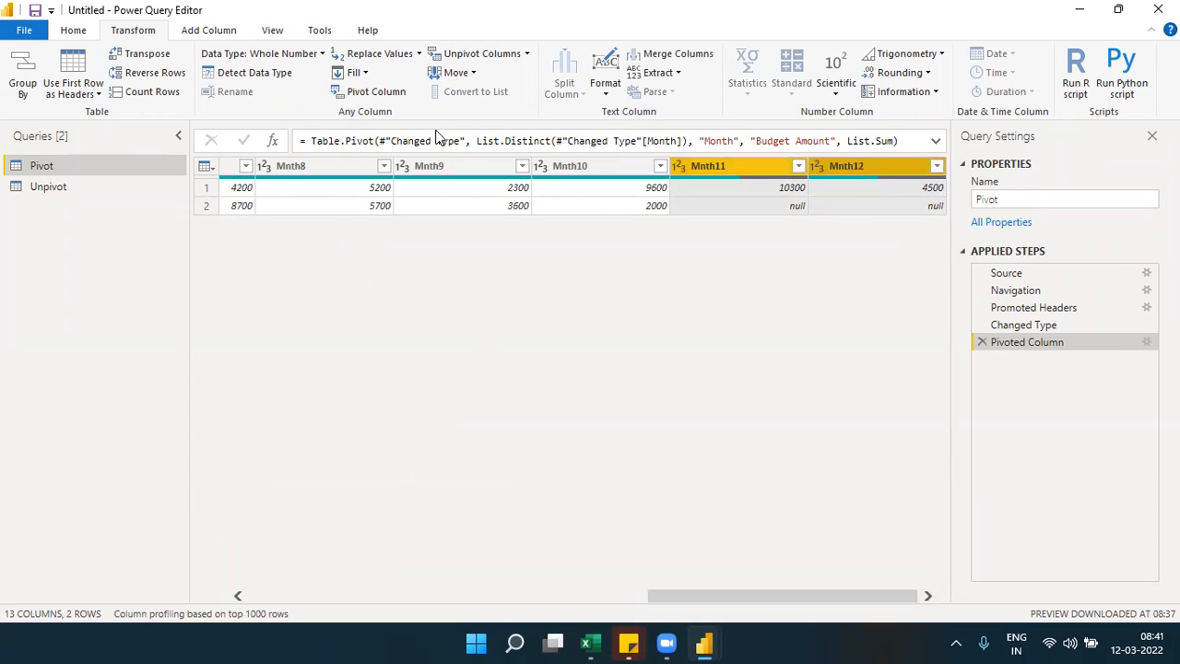
click(418, 53)
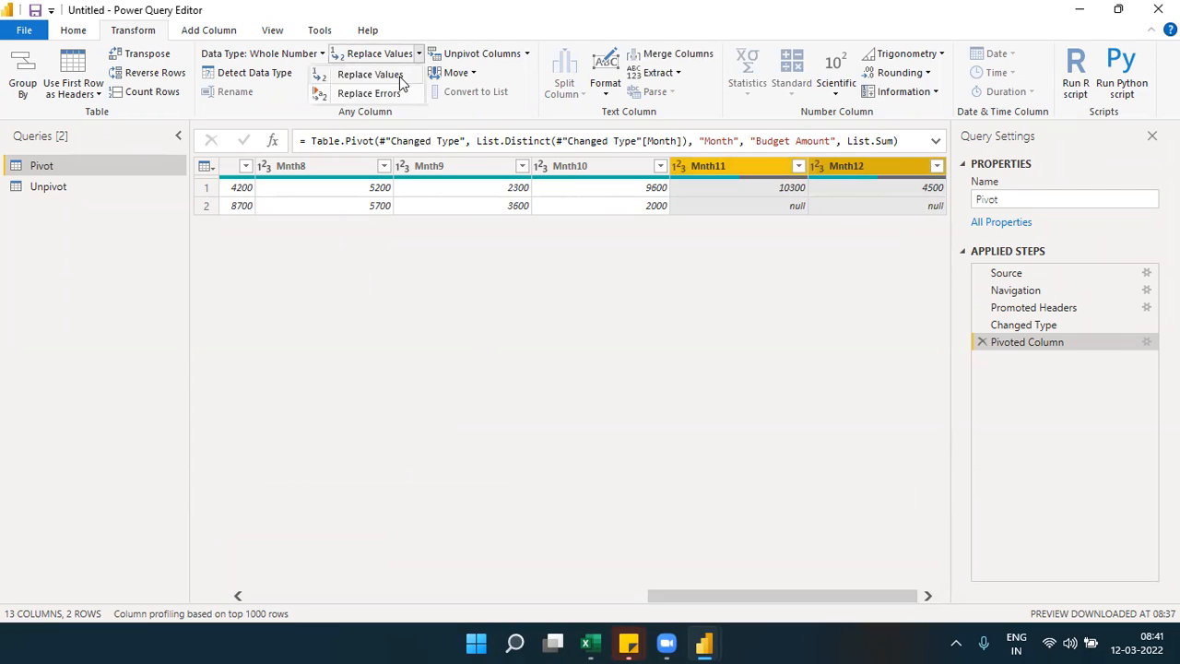
click(401, 83)
text(null)
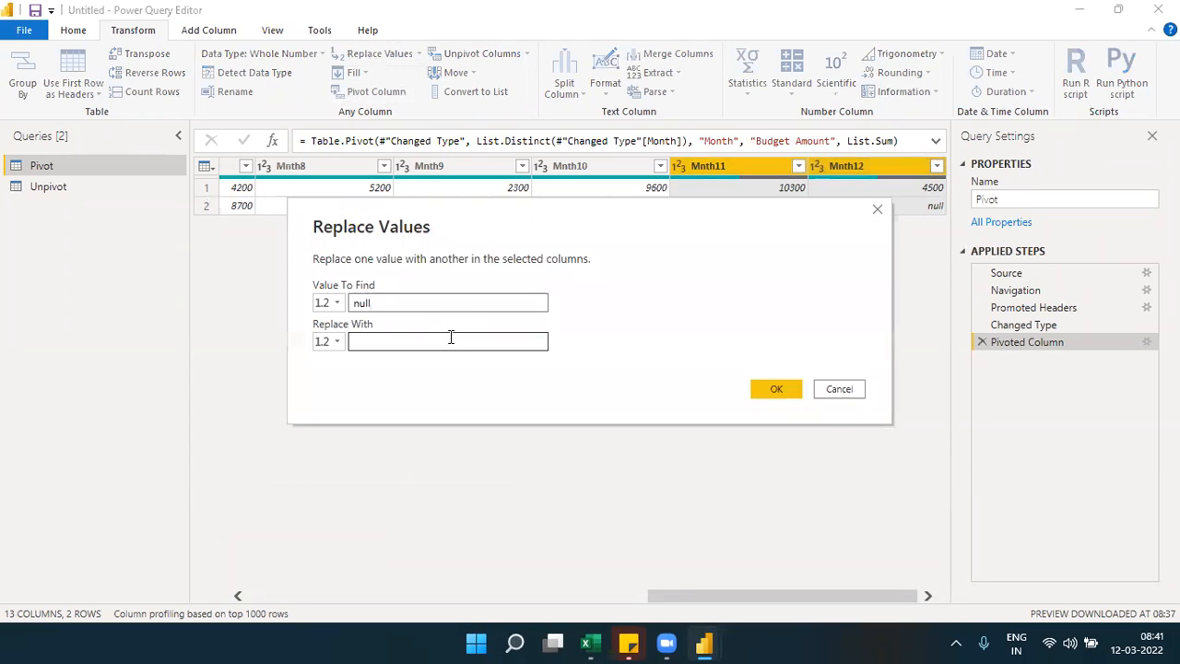
click(447, 342)
text(0)
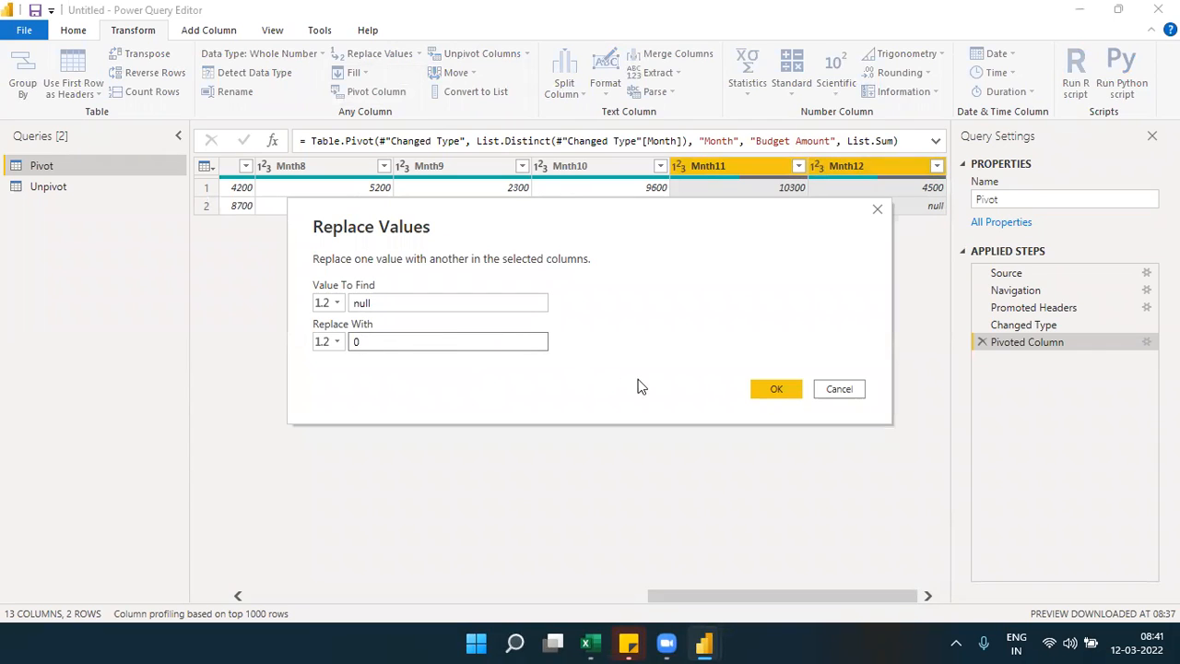
click(776, 391)
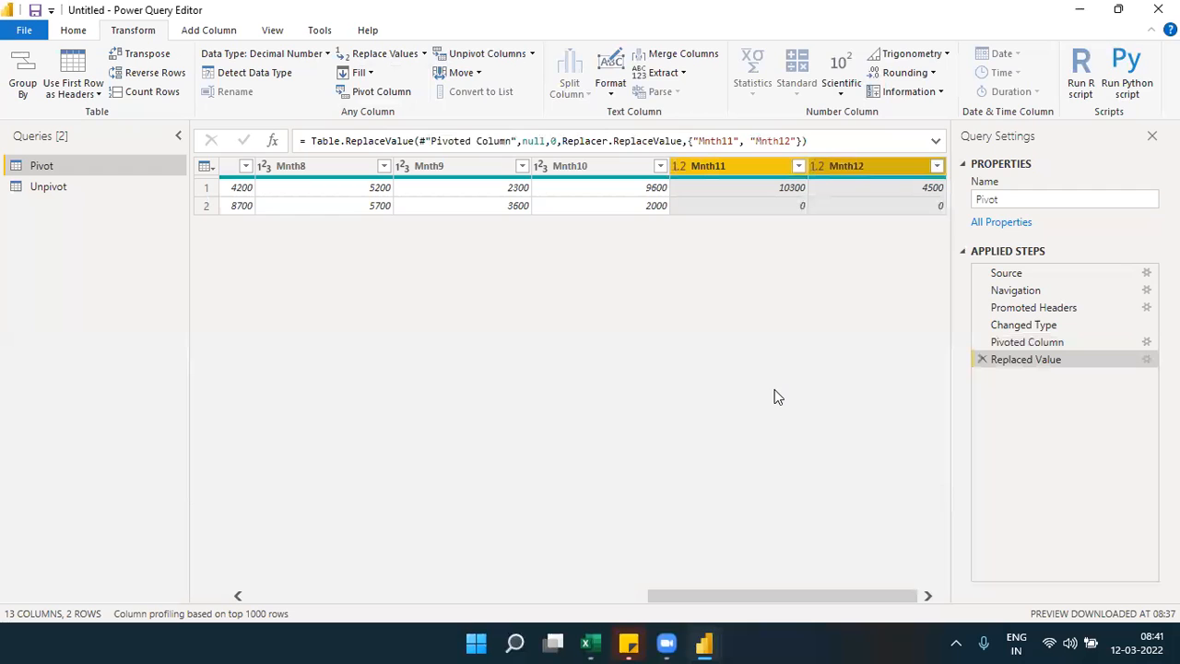
drag(715, 595, 316, 595)
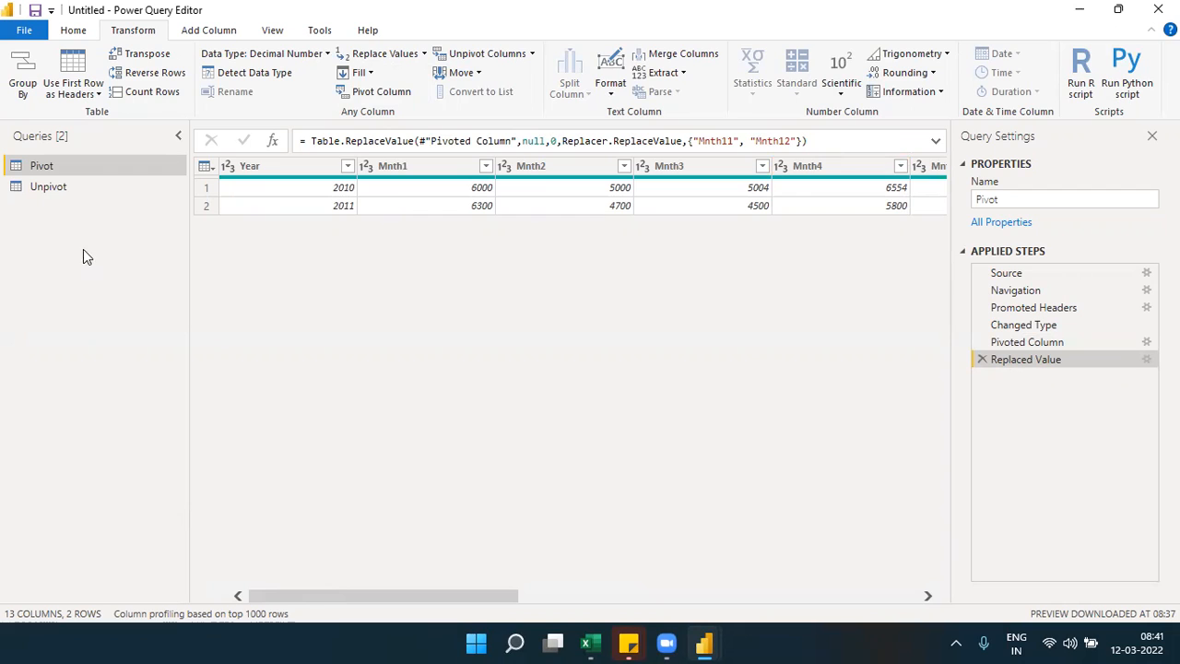
Switch to the Unpivot query and review the available Unpivot Columns options and its month columns
click(67, 192)
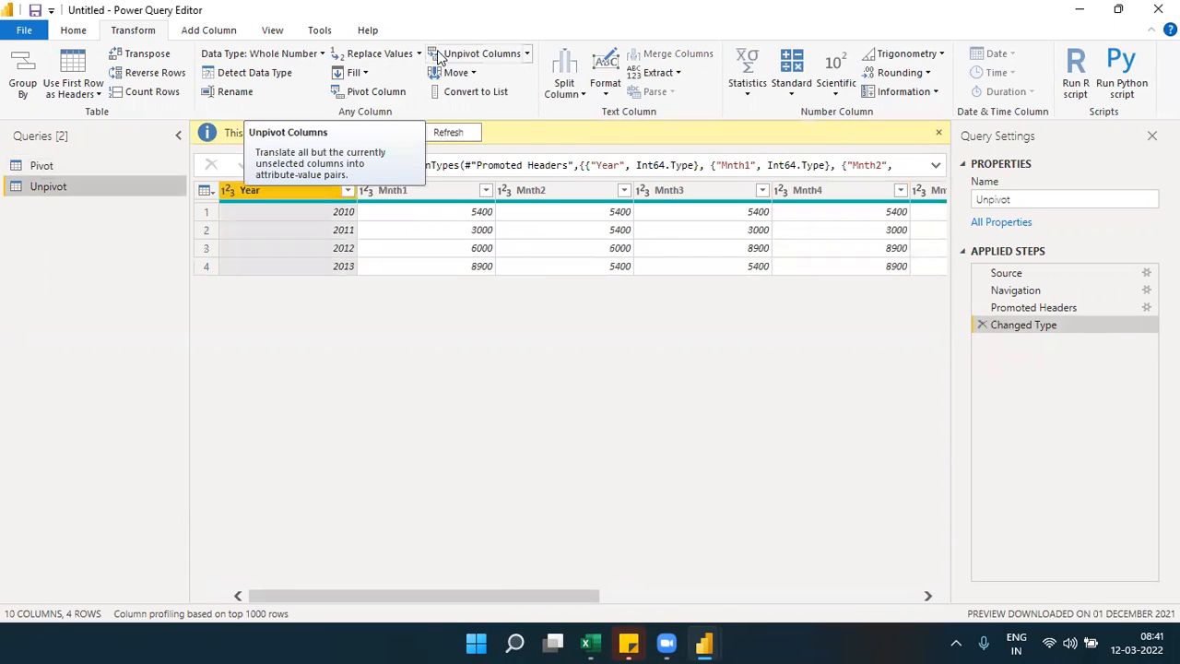
click(527, 54)
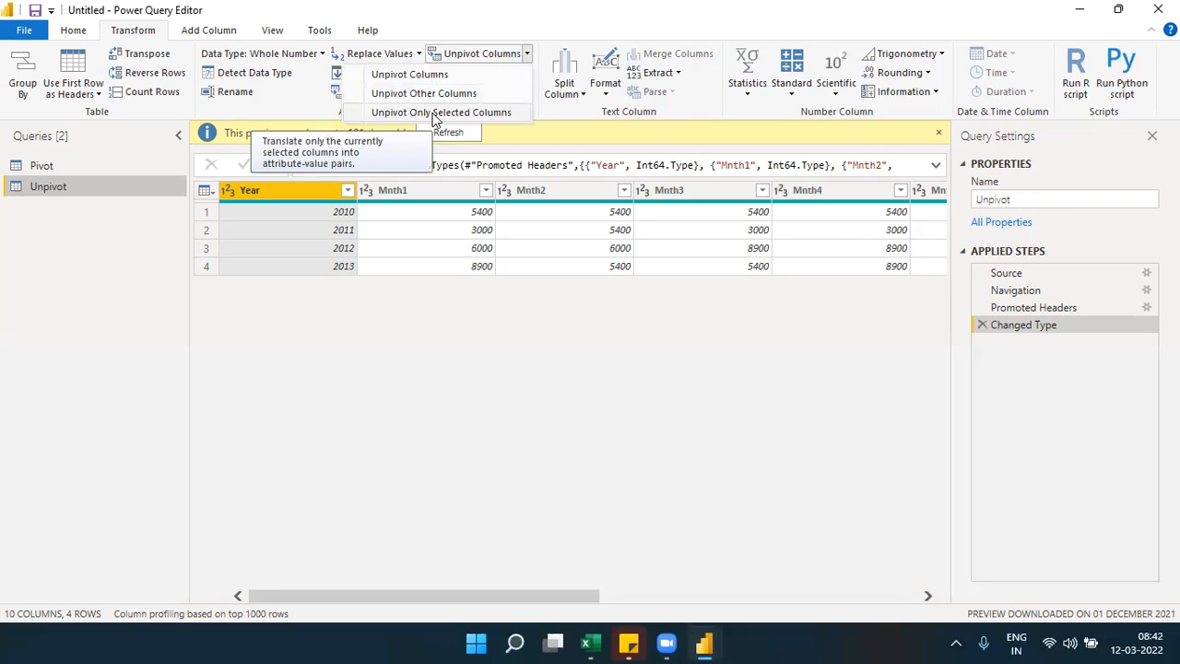
click(407, 194)
click(407, 192)
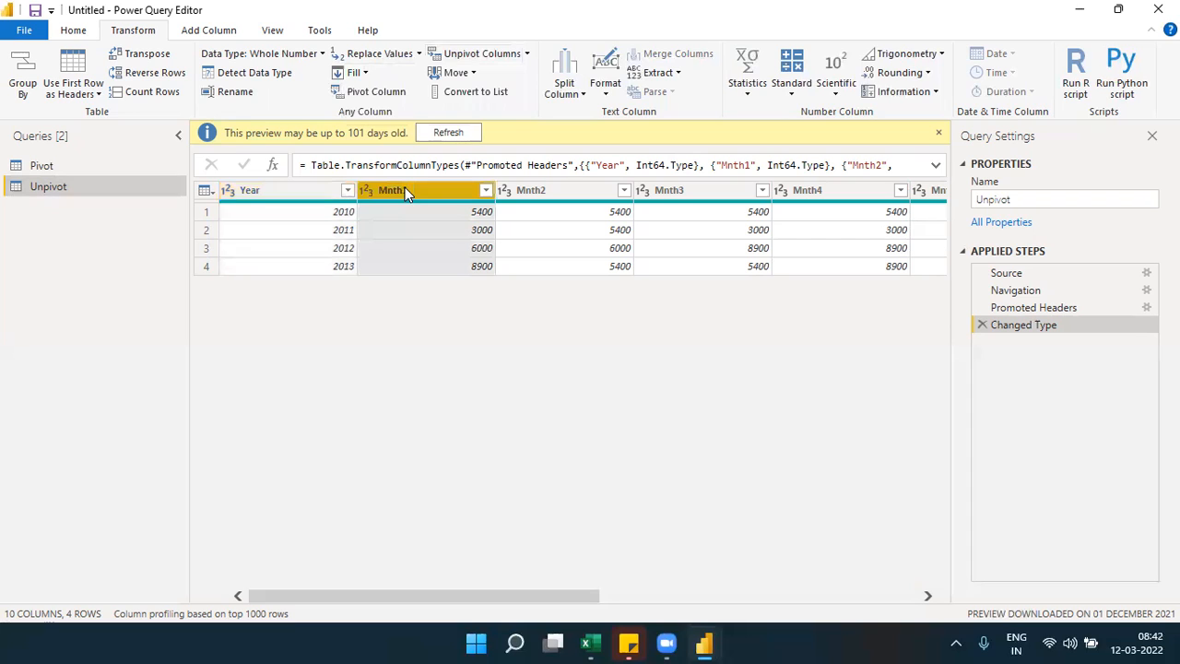
mouse_move(448, 603)
mouse_down()
mouse_move(783, 614)
mouse_move(611, 624)
mouse_move(440, 597)
mouse_move(438, 607)
mouse_up()
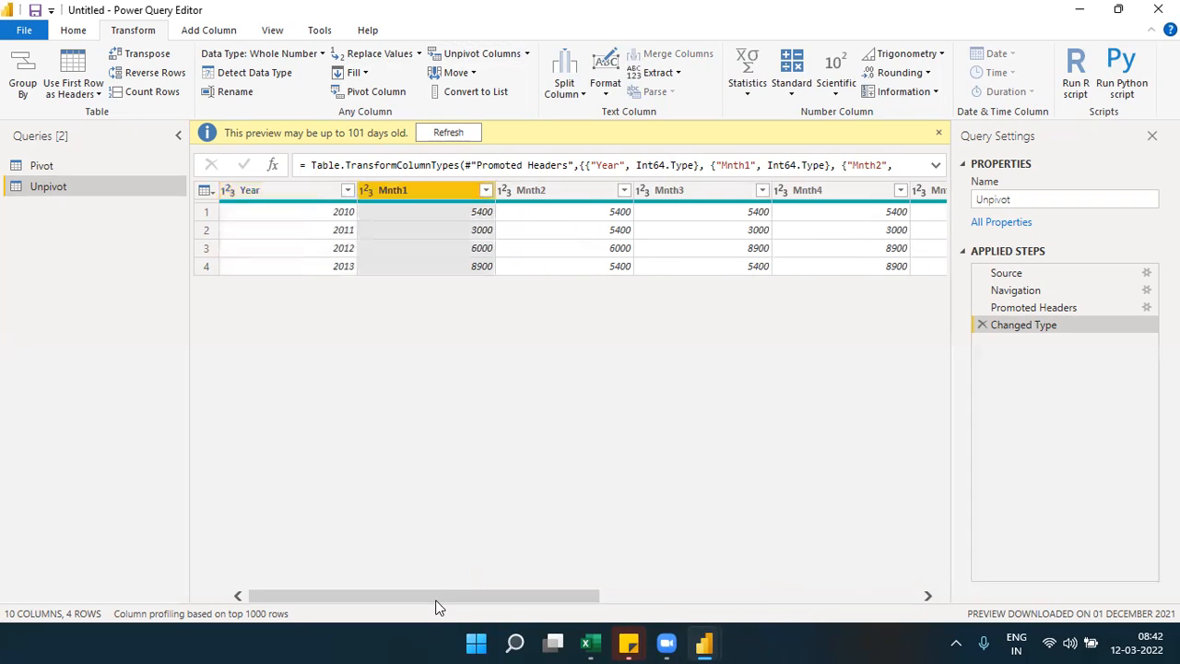
click(585, 187)
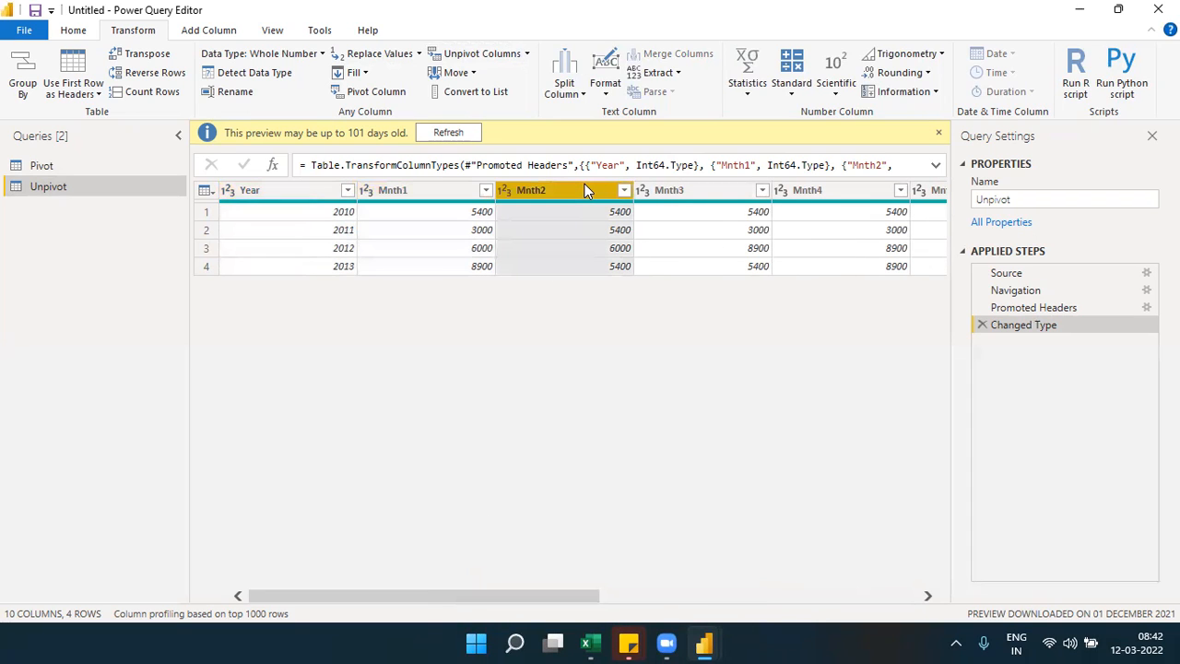
Unpivot only the selected columns Mnth1 through Mnth9, and remove that unpivot from the applied steps
click(440, 195)
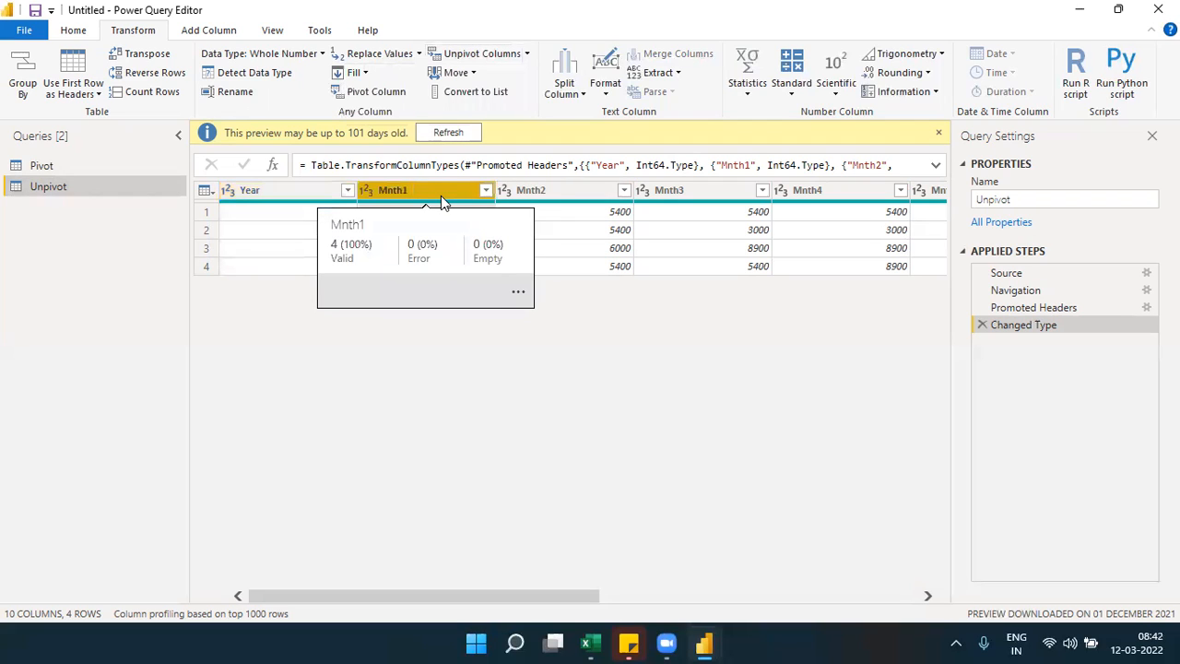
ctrl+click(536, 188)
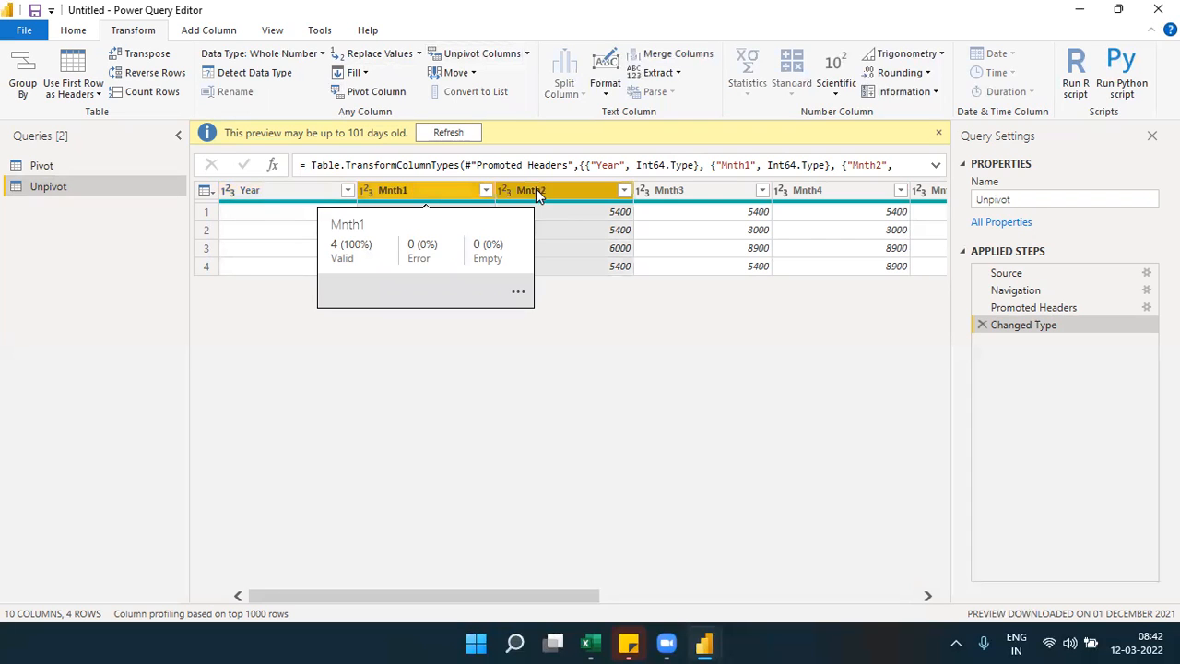
ctrl+click(652, 196)
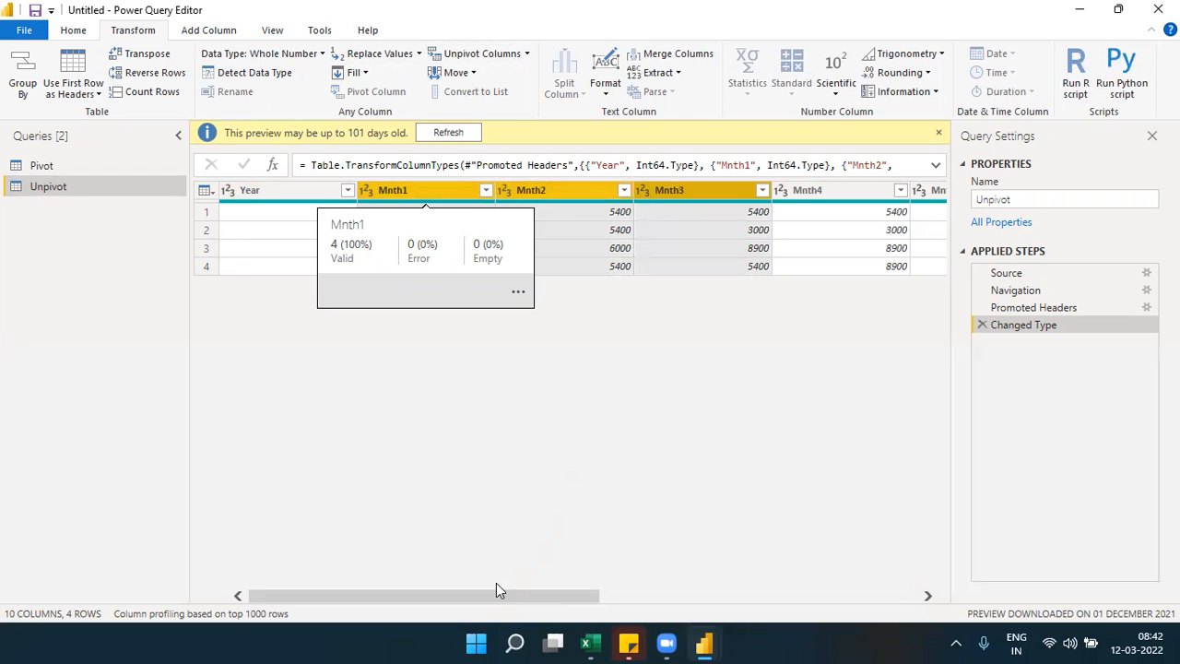
drag(492, 598, 634, 572)
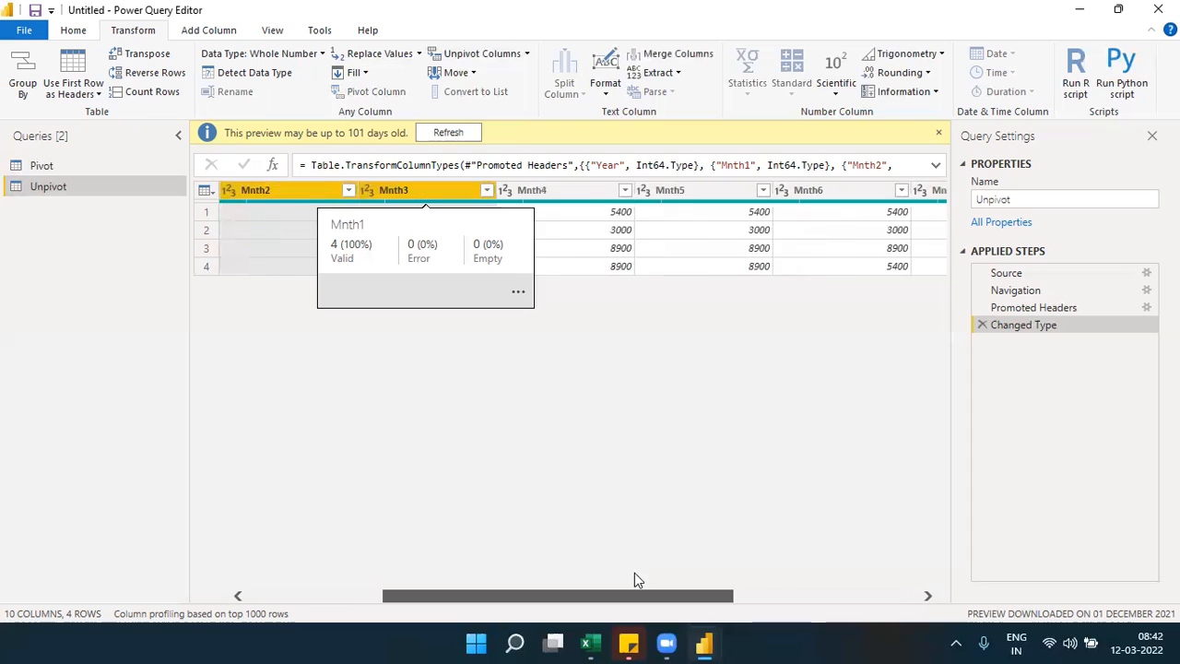
ctrl+click(571, 198)
ctrl+click(662, 190)
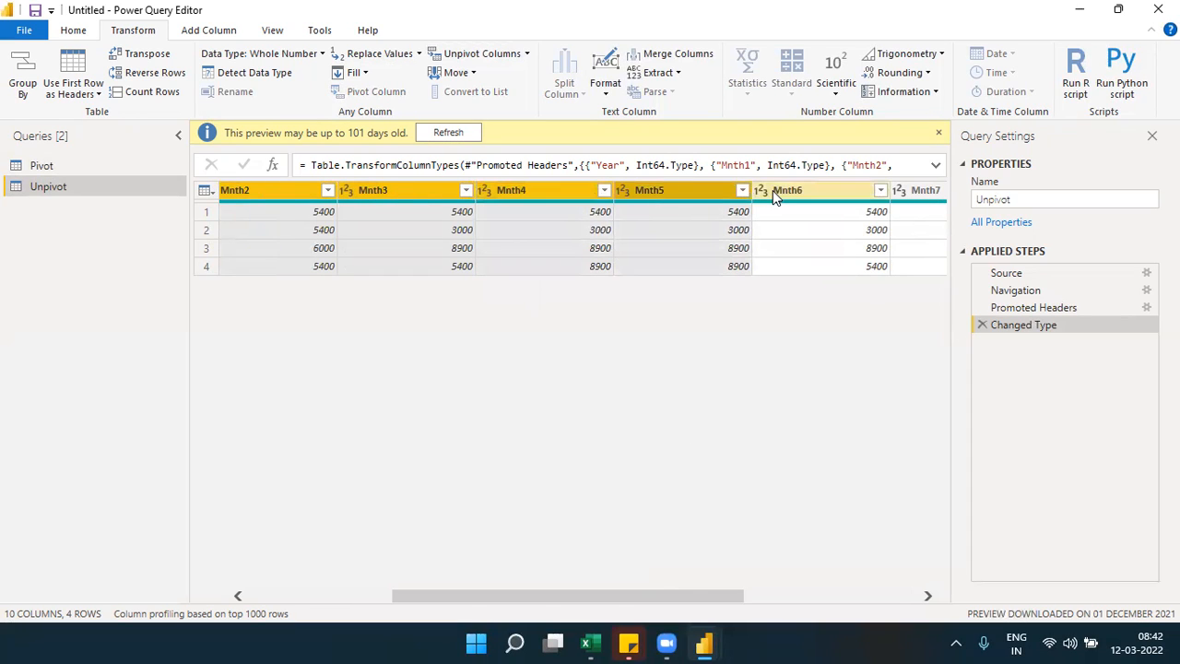
ctrl+click(780, 194)
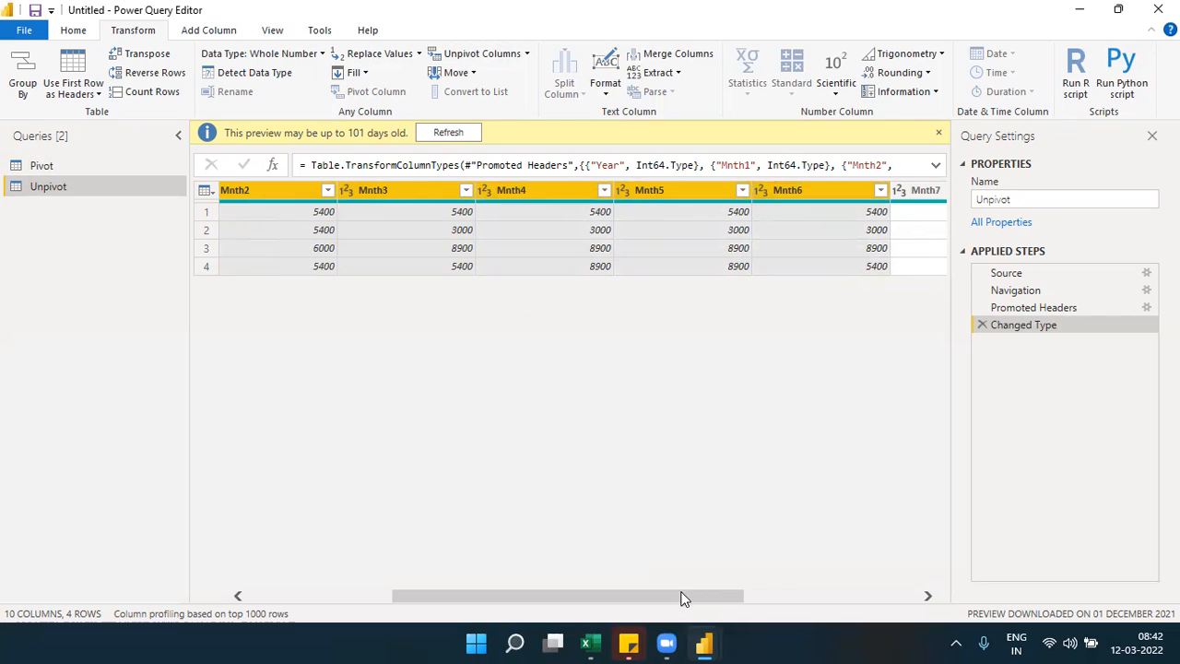
drag(684, 597, 878, 590)
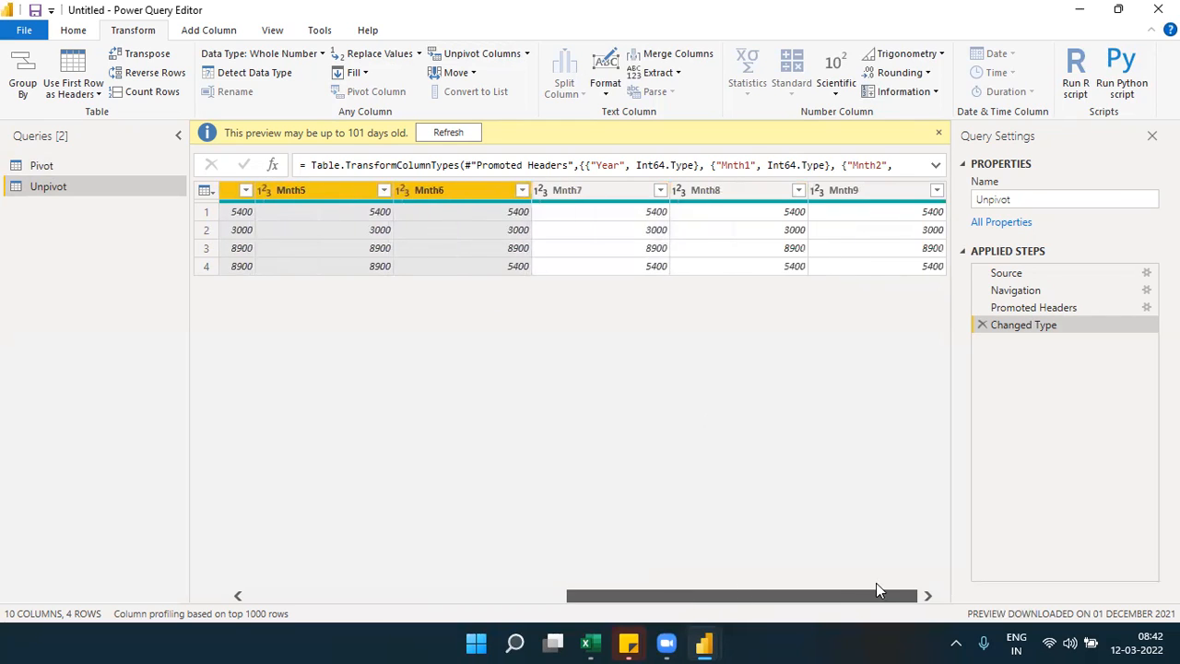
shift+click(614, 191)
shift+click(706, 189)
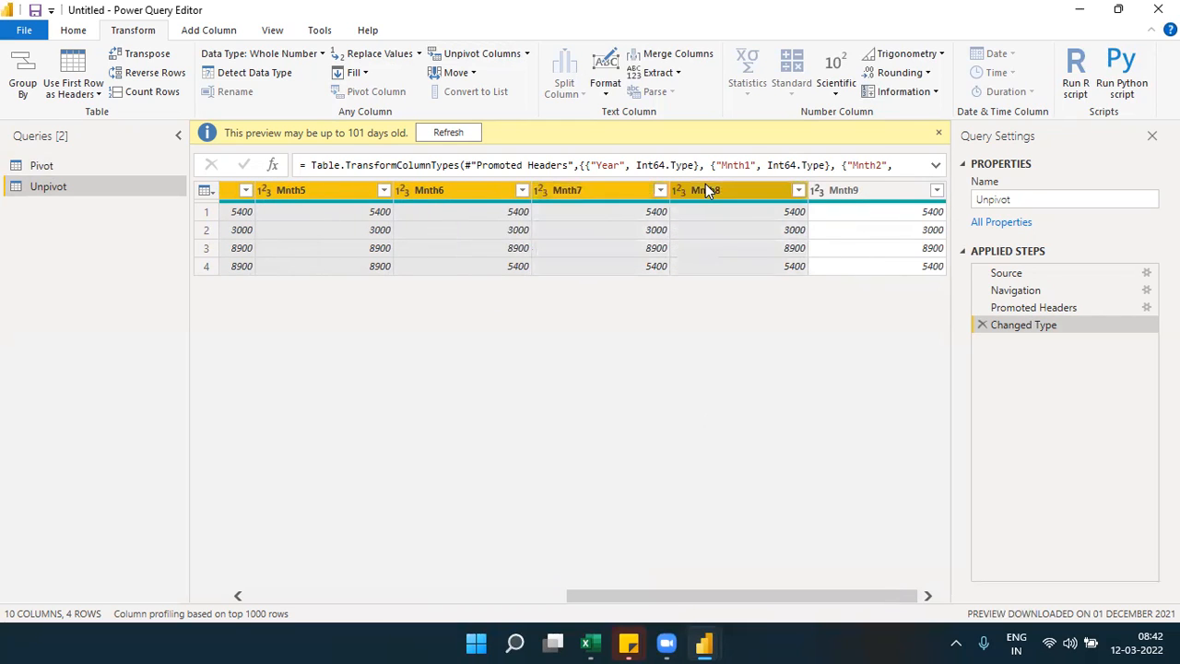
shift+click(829, 193)
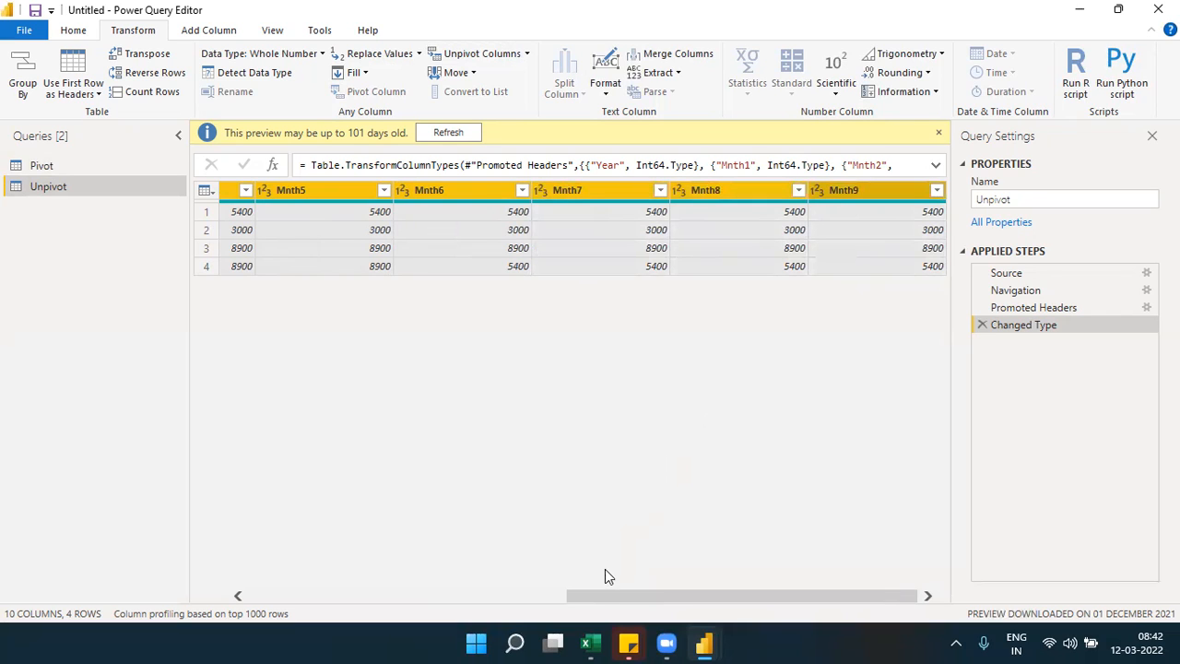
drag(557, 606, 231, 577)
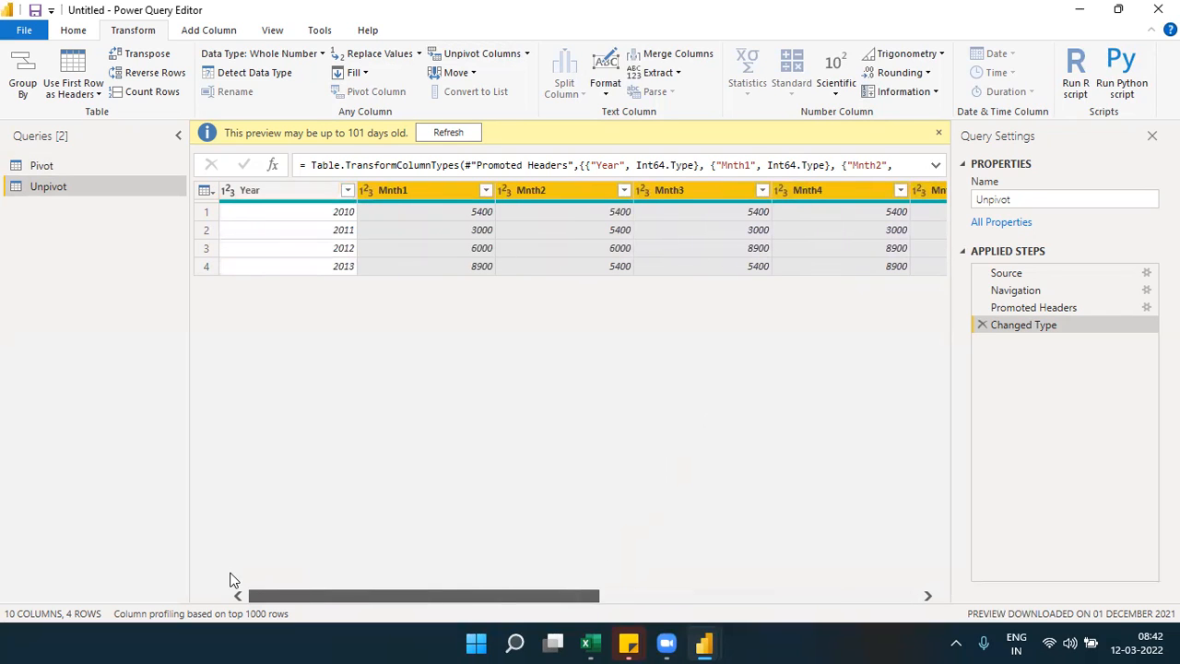
click(525, 56)
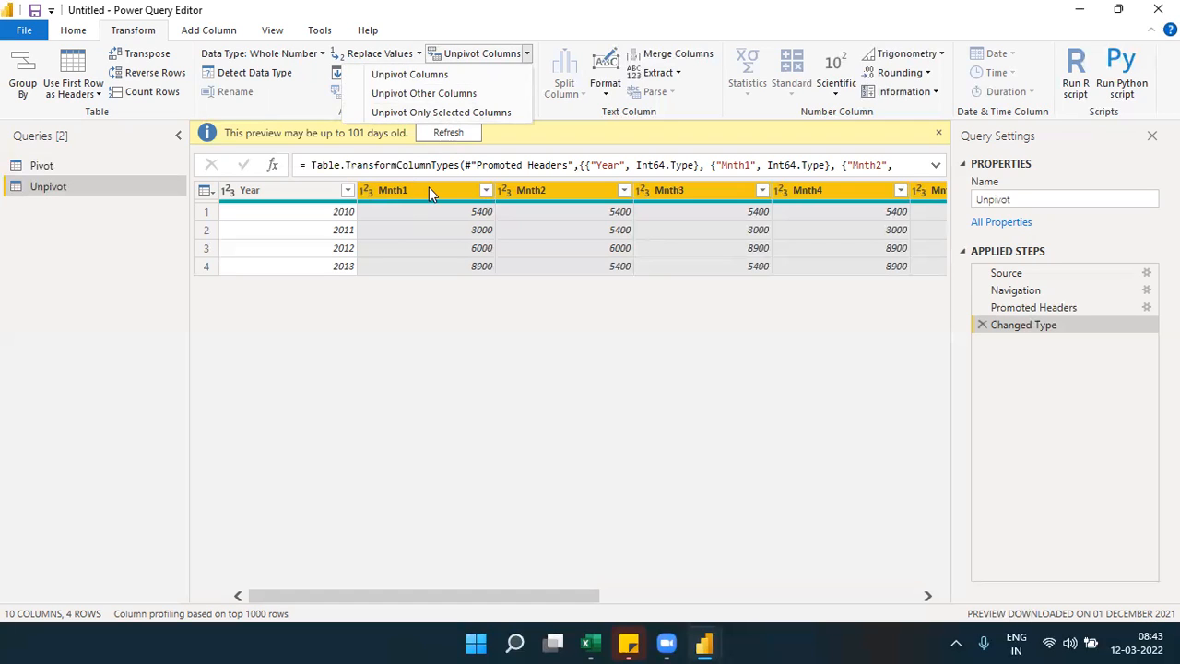
click(470, 112)
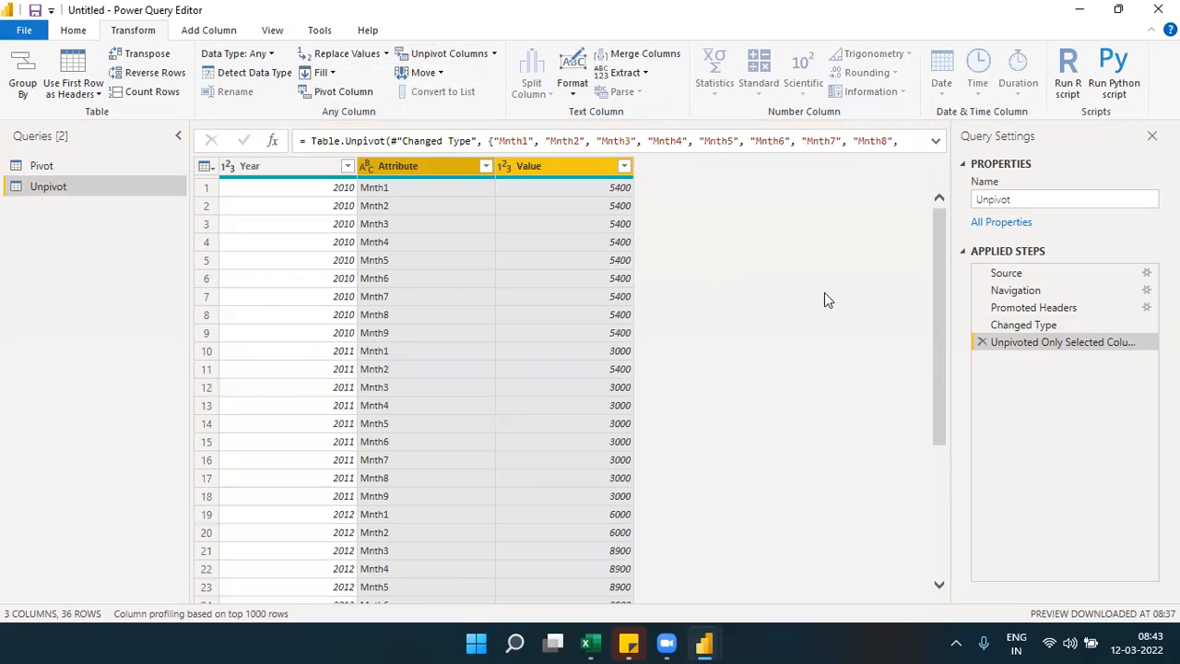
click(982, 343)
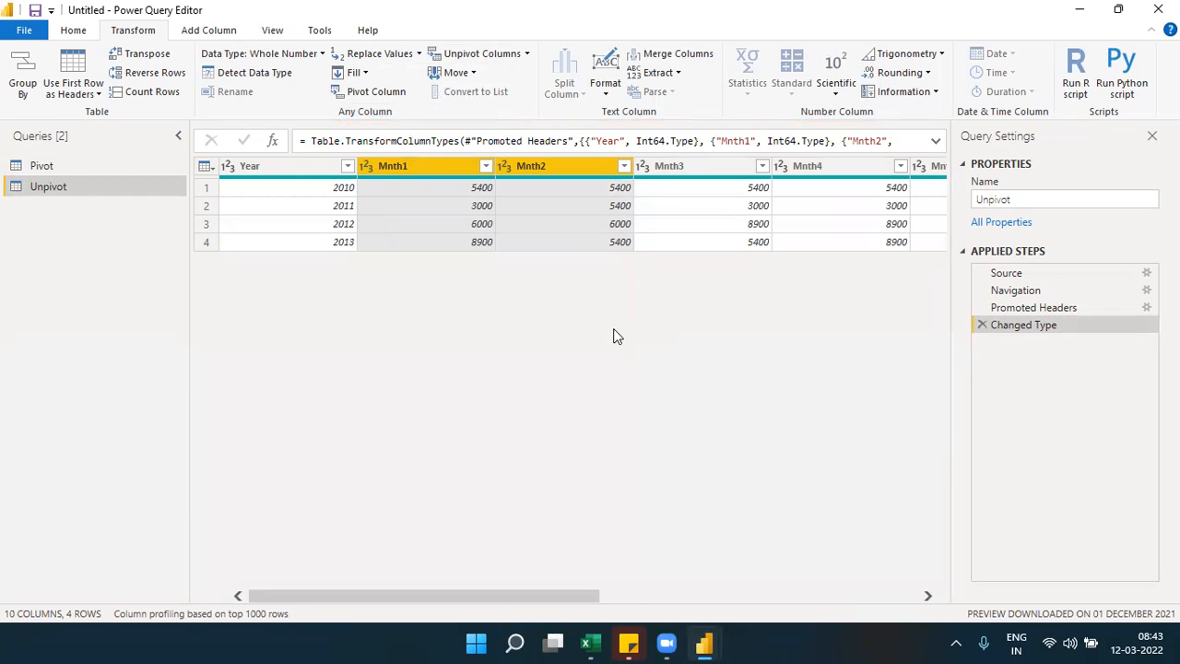
Unpivot all columns other than Year and review the distinct values of the Year, Attribute and Value columns
click(411, 173)
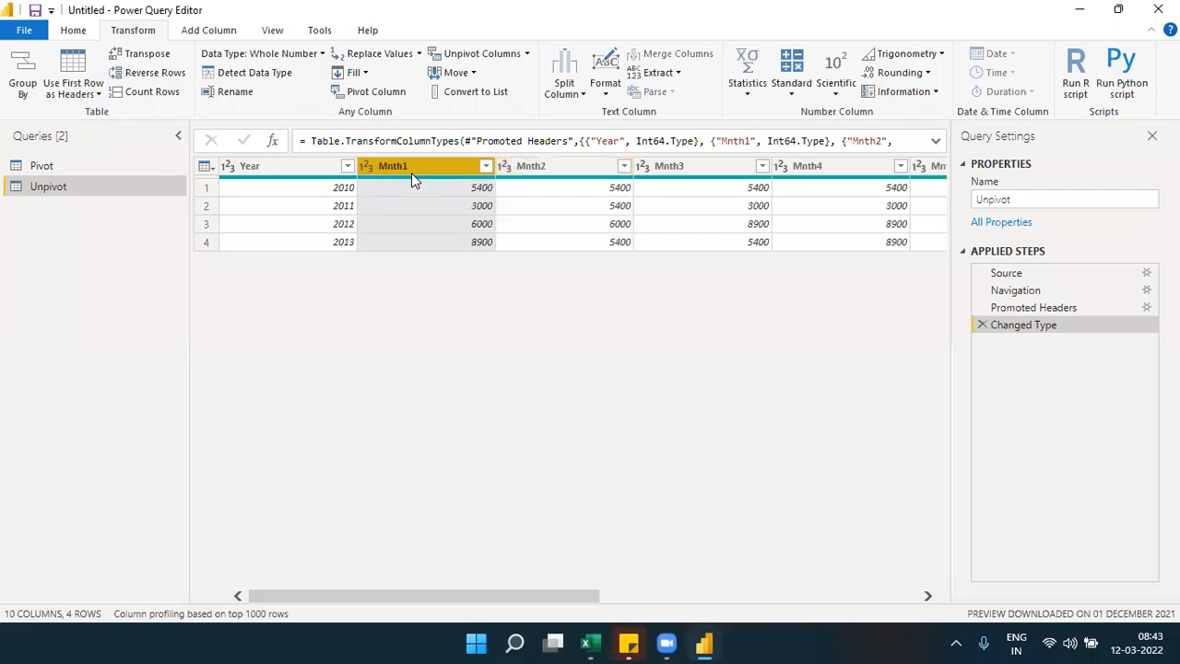
click(265, 162)
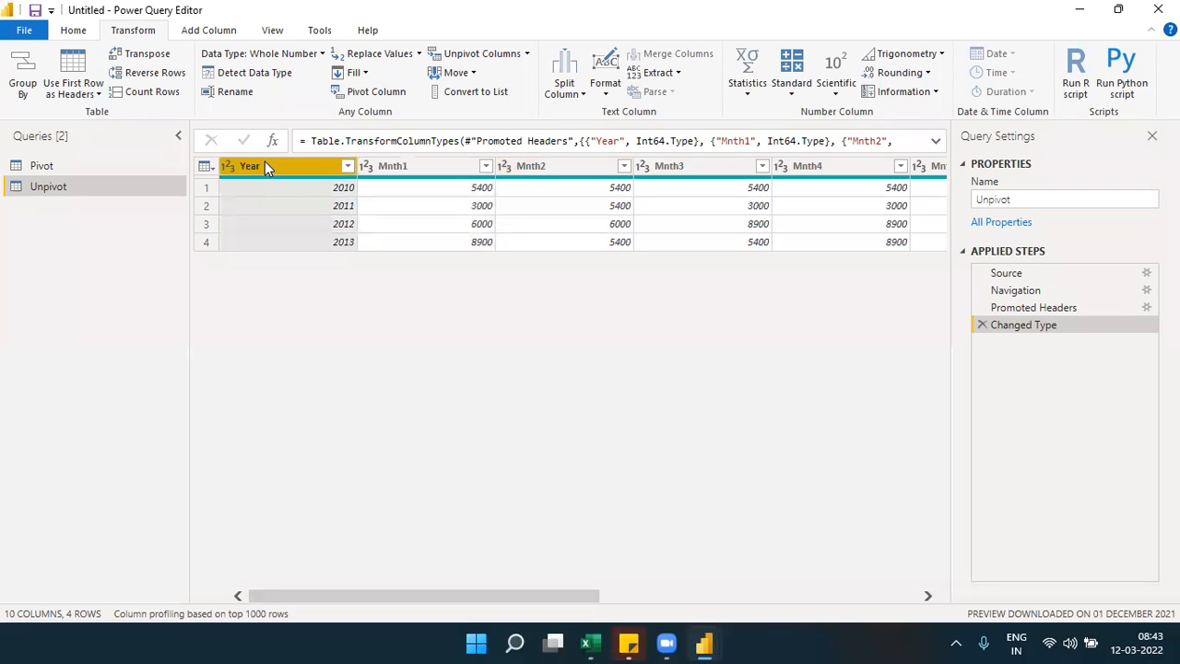
click(528, 55)
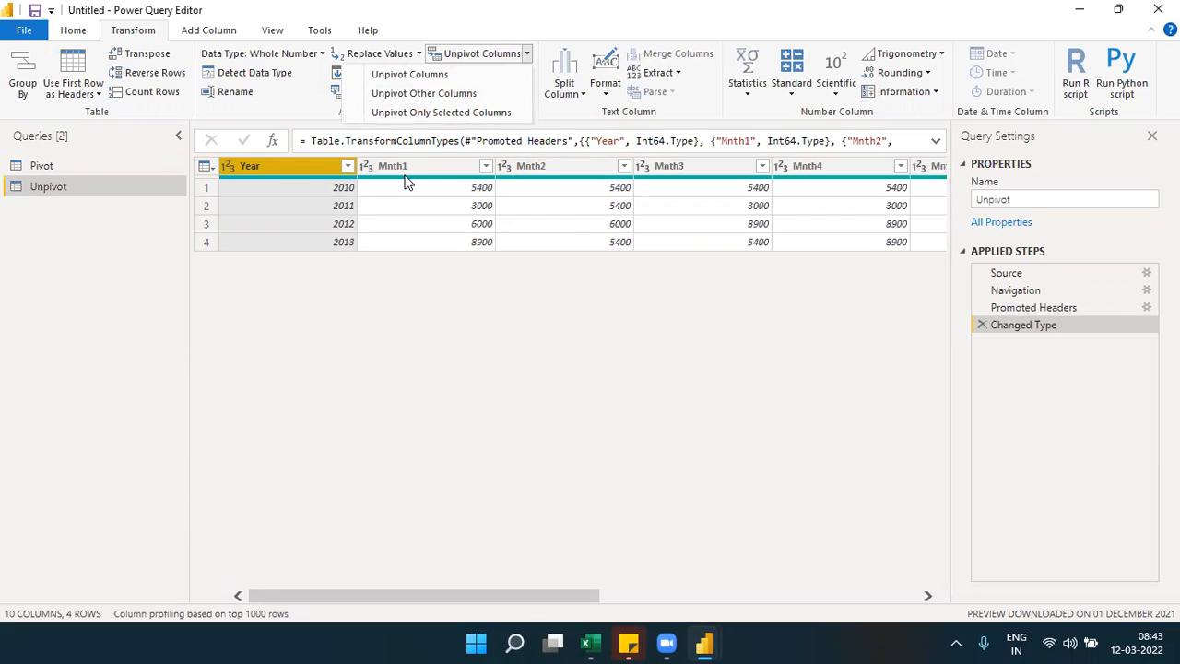
click(422, 95)
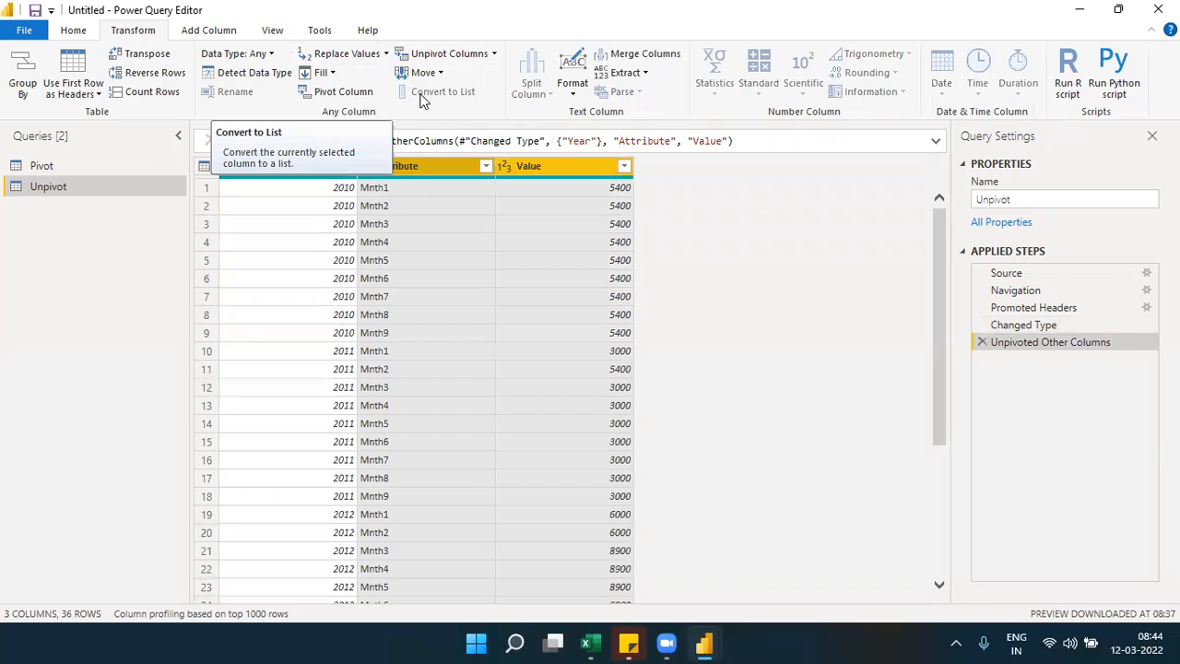
click(351, 172)
click(347, 167)
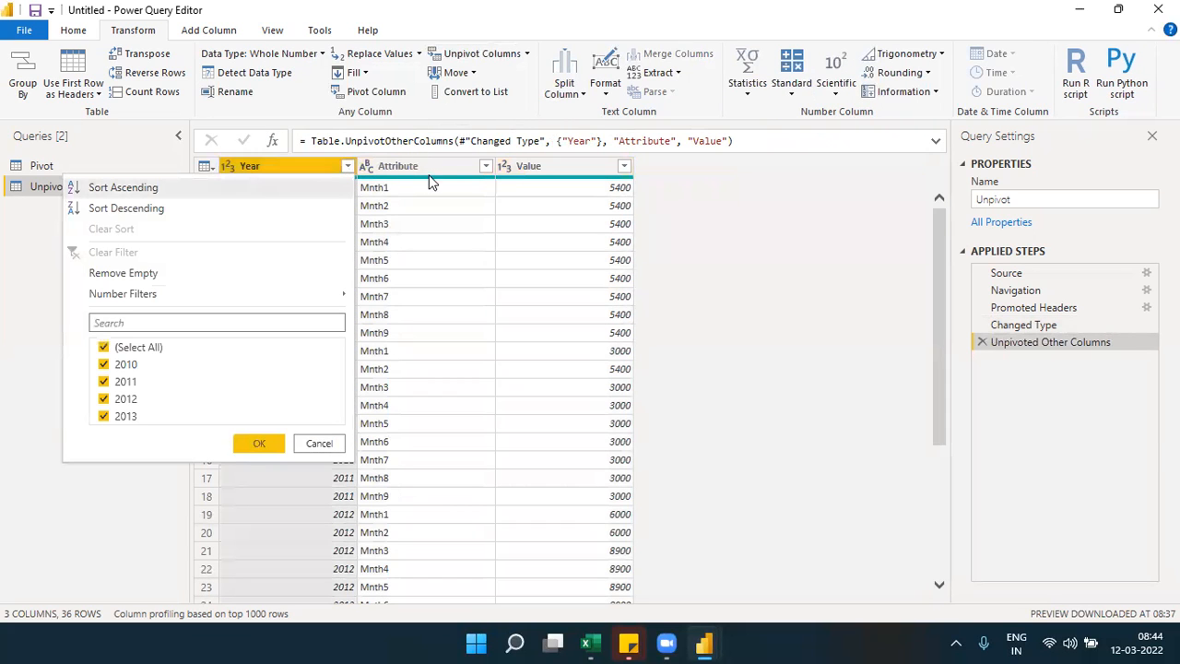
click(483, 167)
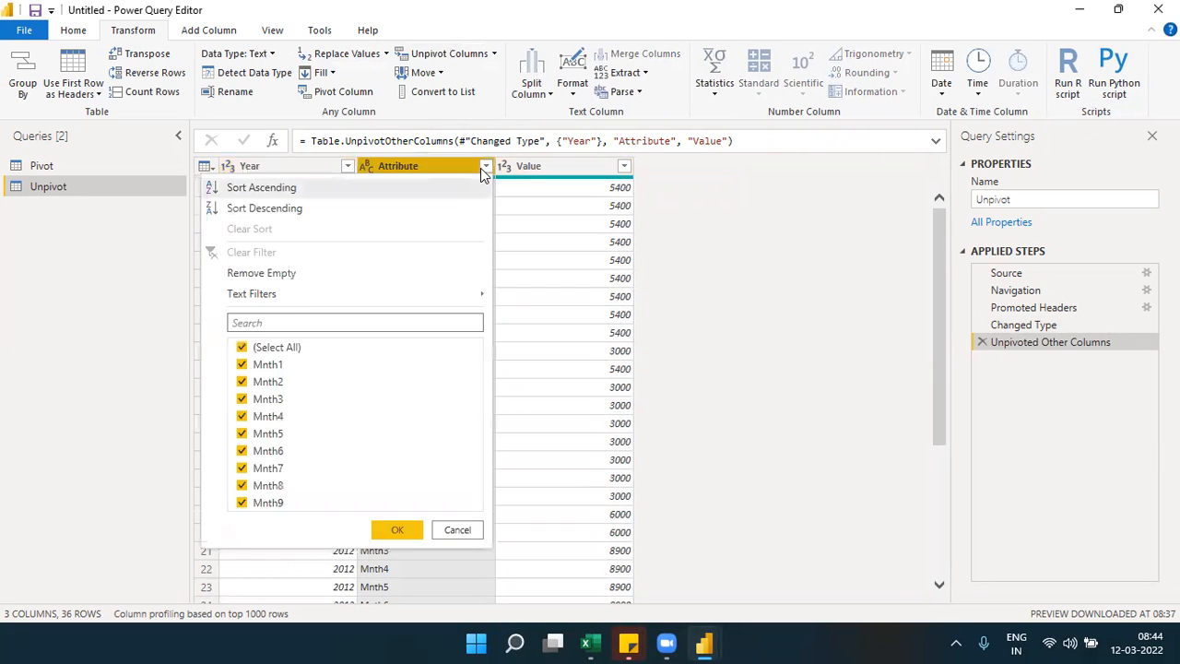
click(624, 167)
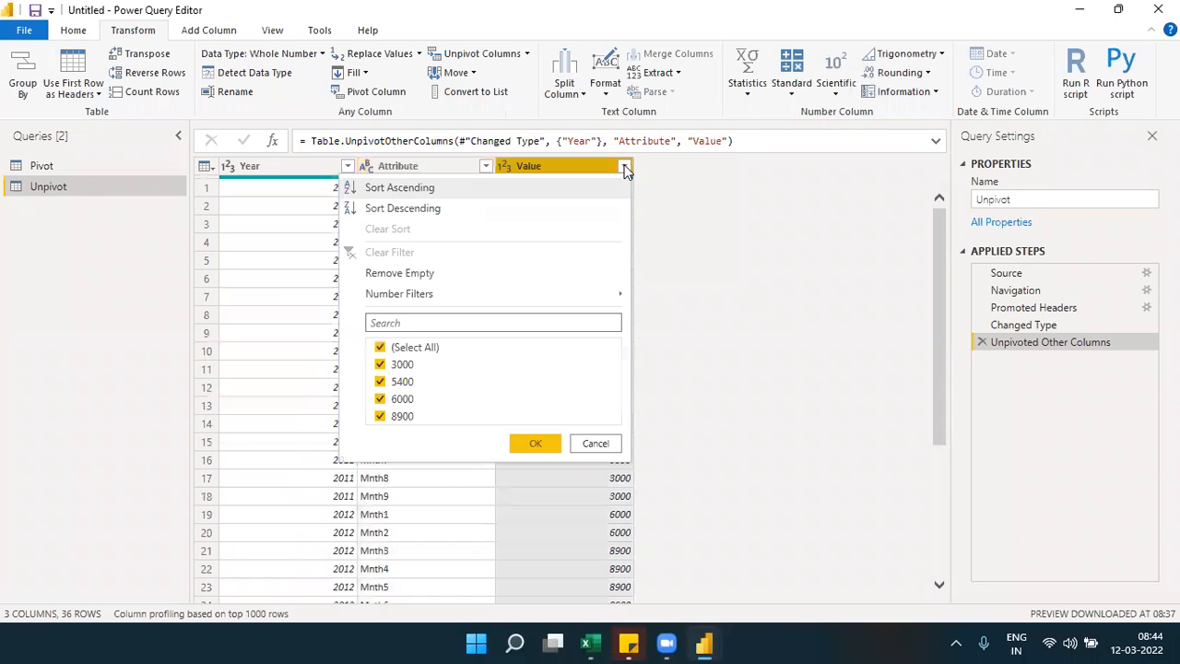
Rename the Attribute column of the Unpivot query to MonthName
double_click(431, 166)
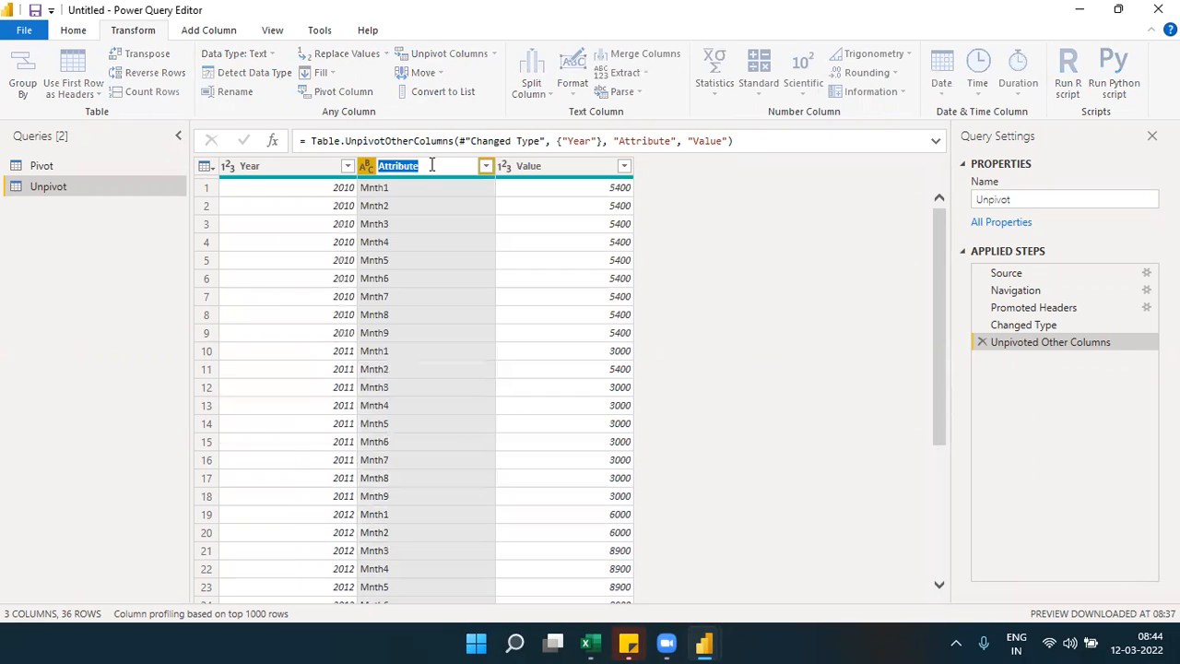
text(MonthName)
key(Return)
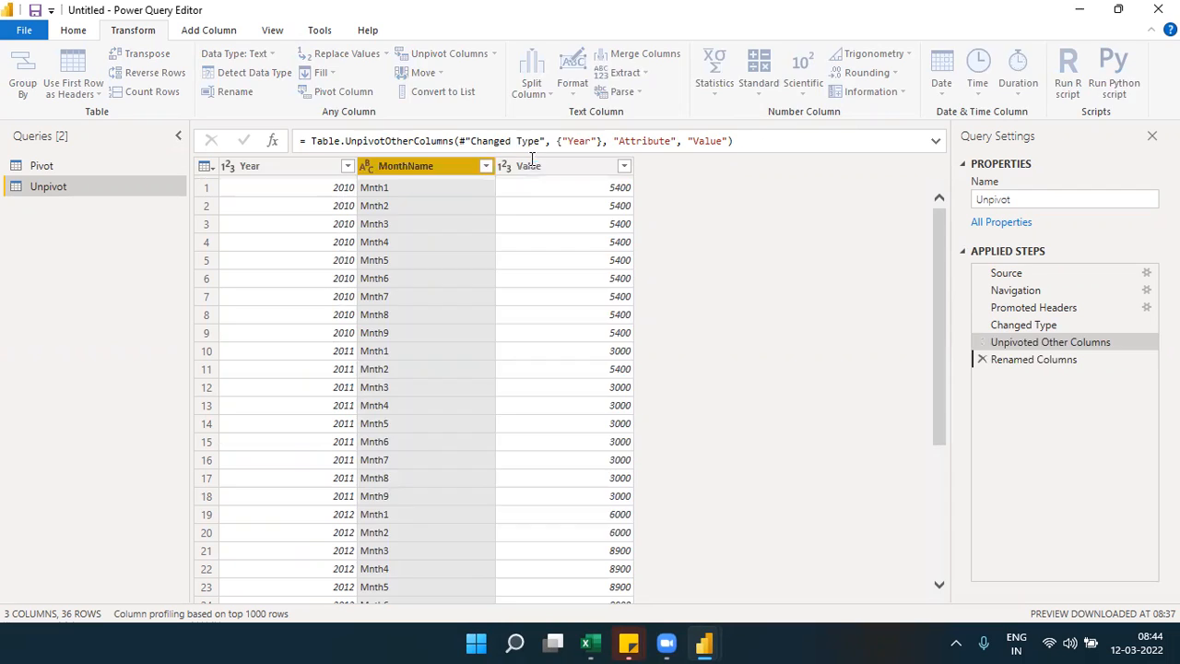
Rename the Value column of the Unpivot query to BudgetAmt
double_click(531, 166)
text(Bu)
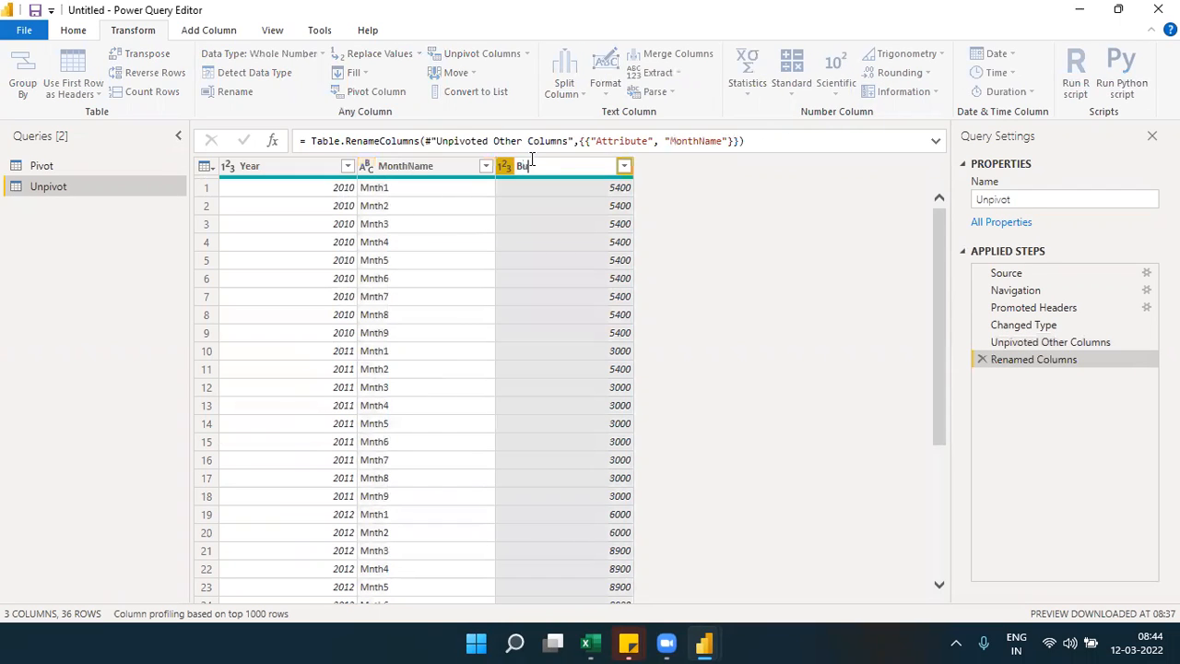
text(dgetAMt)
key(Return)
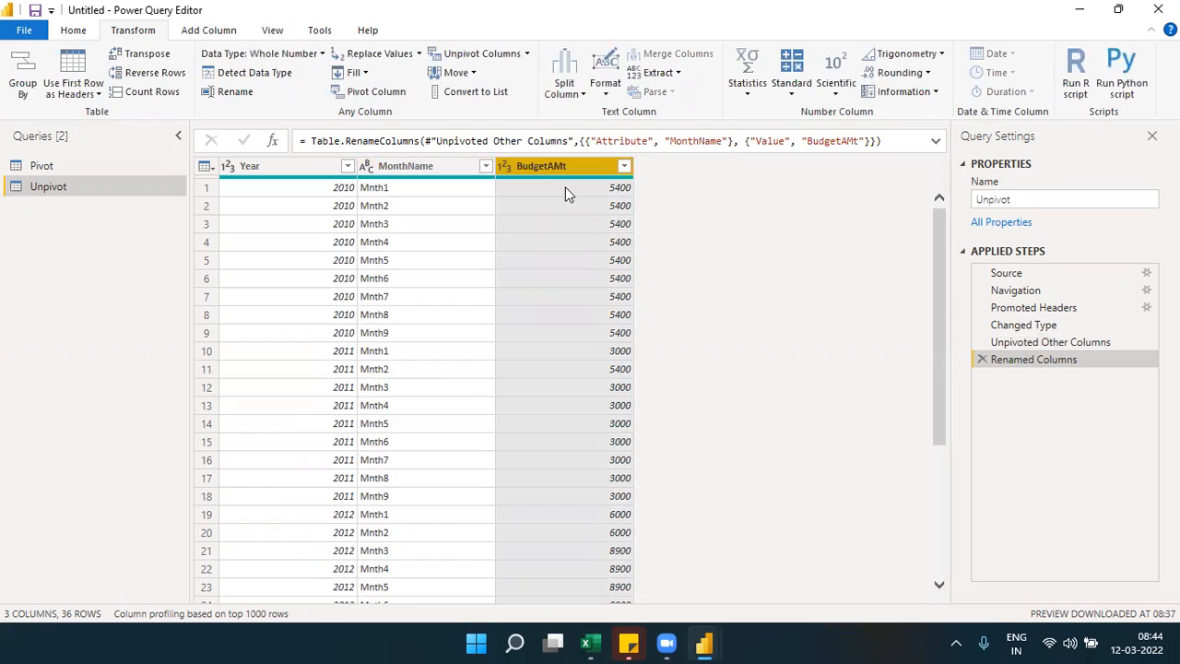
double_click(561, 166)
click(571, 166)
key(BackSpace)
key(BackSpace)
text(mt)
key(Return)
Compare the transformed tables of the Pivot and Unpivot queries, ending on the Unpivot query
click(79, 167)
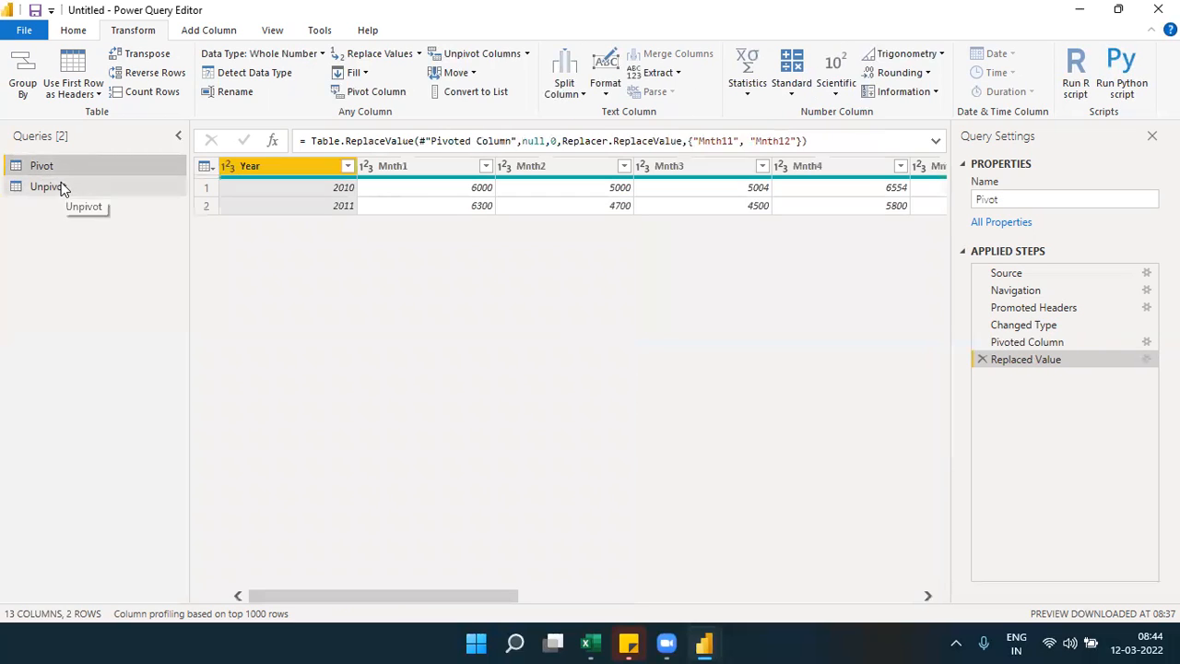
click(61, 188)
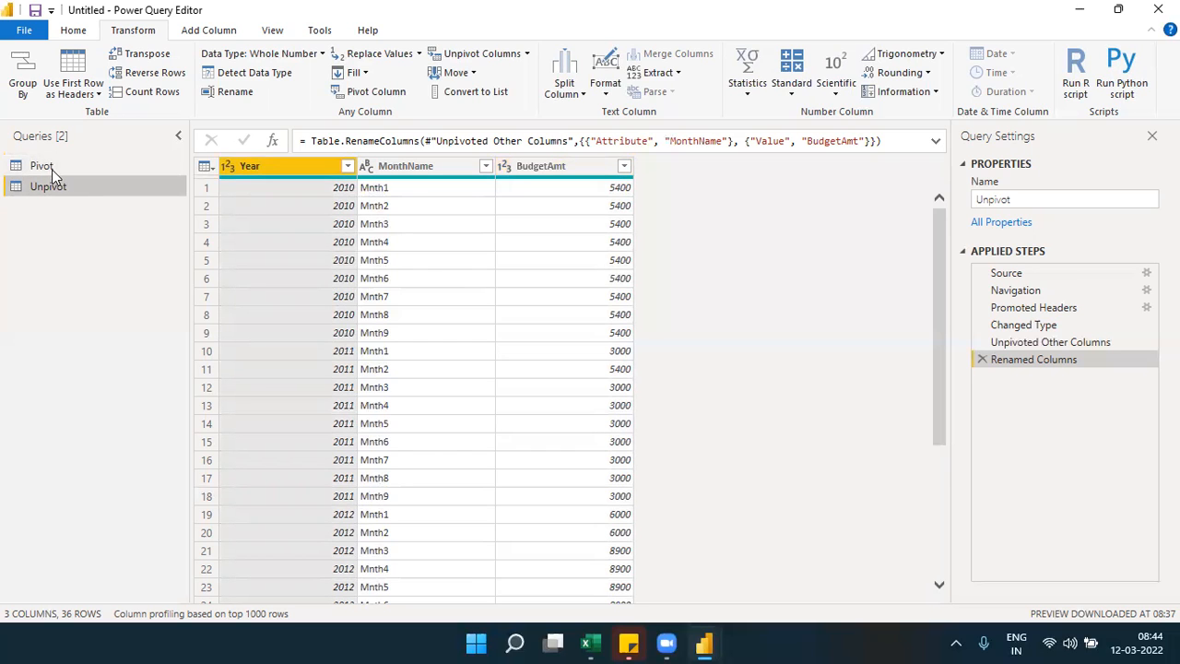
click(52, 165)
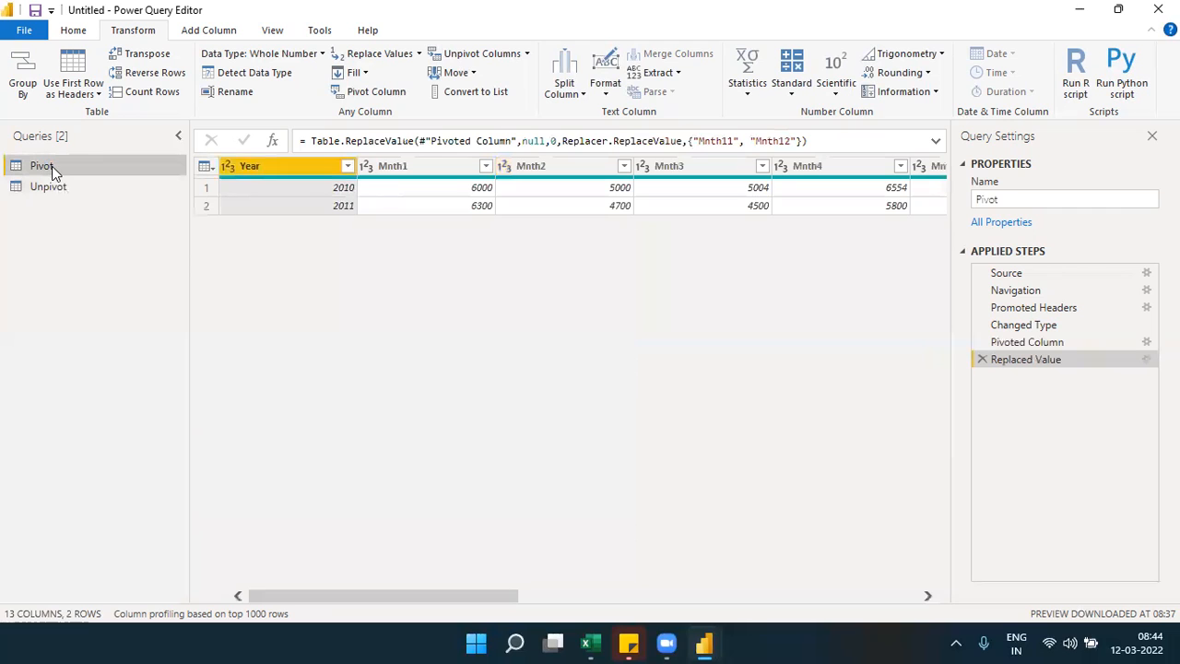
click(52, 188)
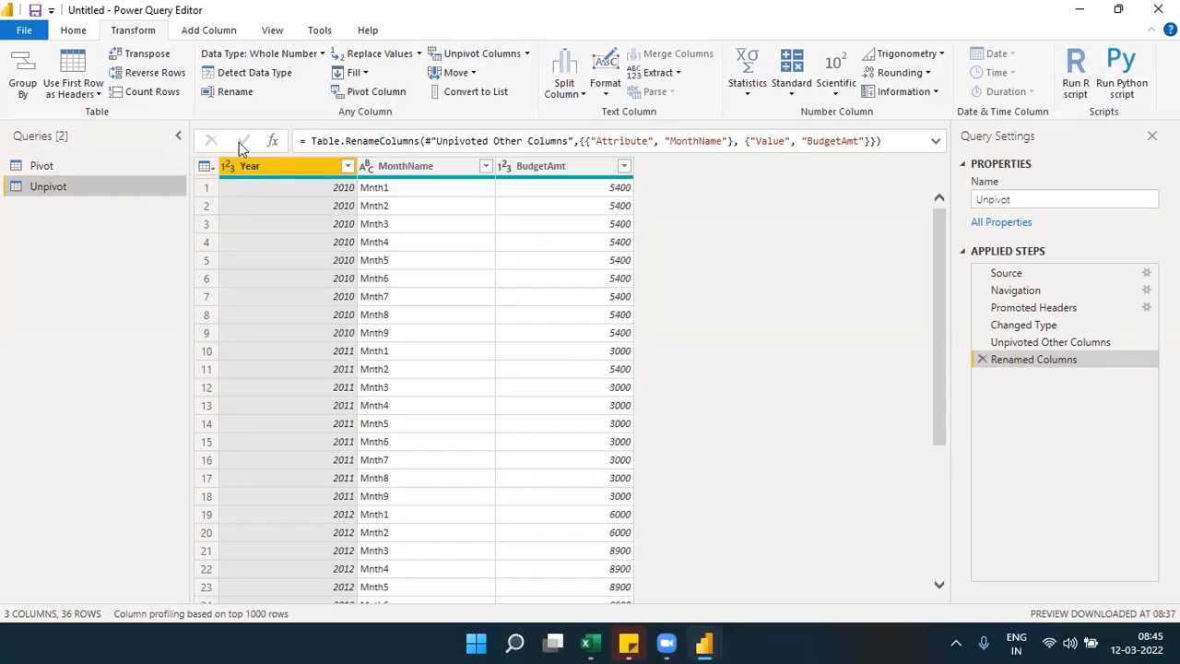
Change the data type of the Year column in the Unpivot query to Text
click(231, 164)
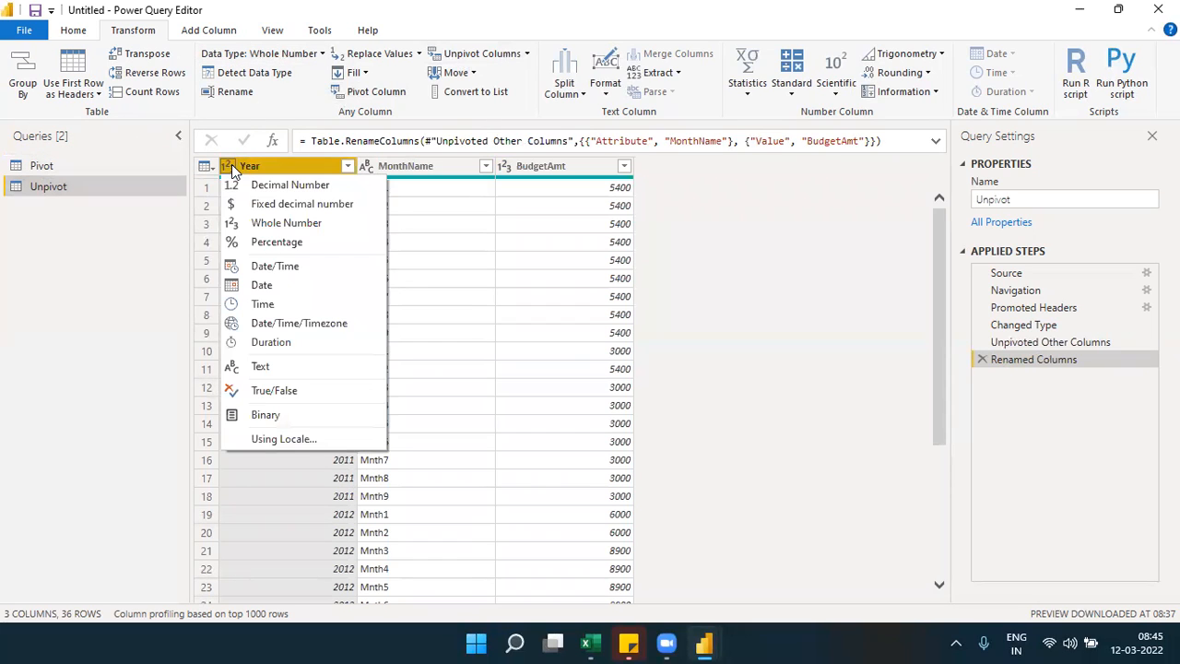
click(322, 55)
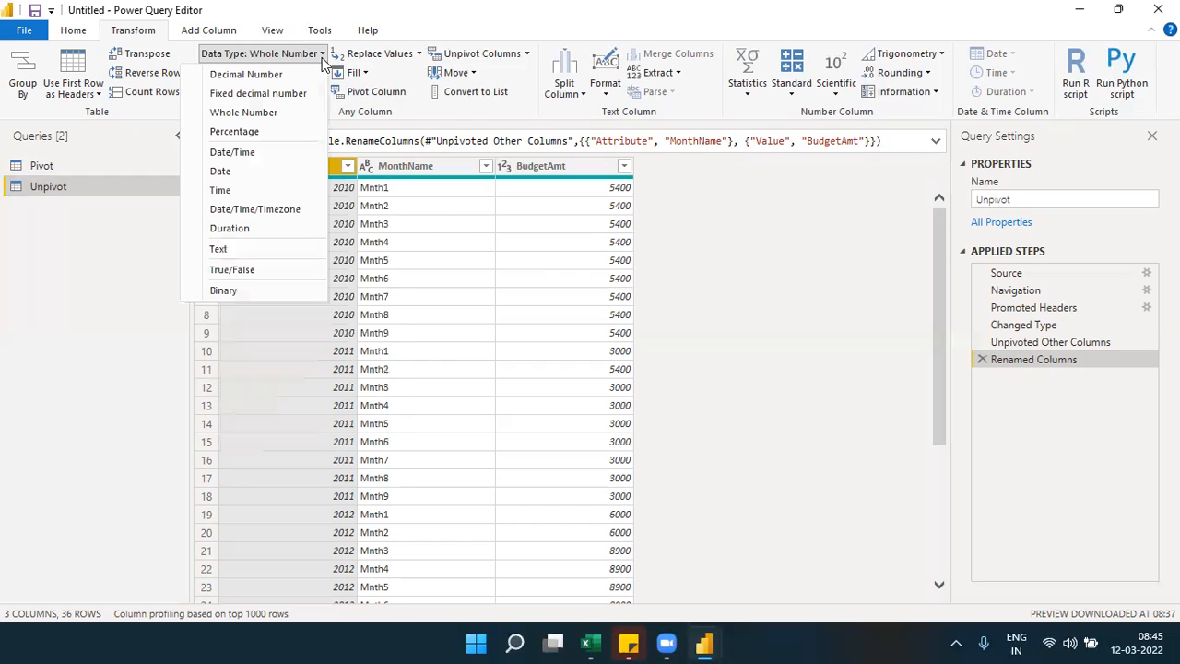
click(260, 258)
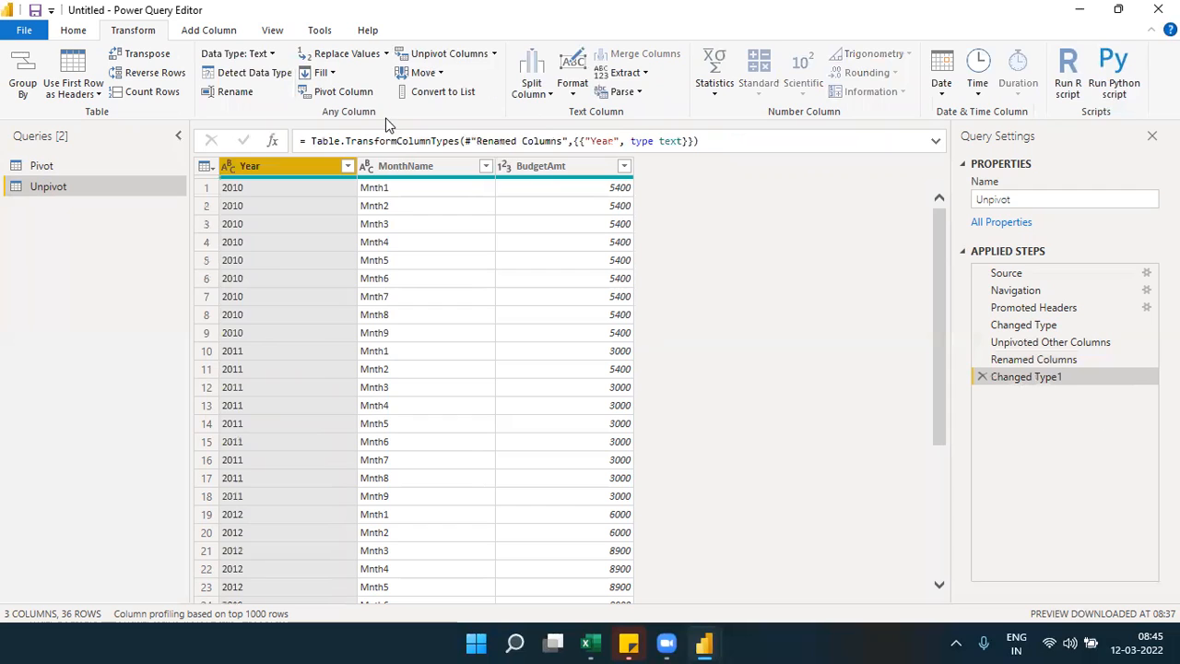
Detect the Year column's data type automatically and check the assigned type among its data type options
click(228, 165)
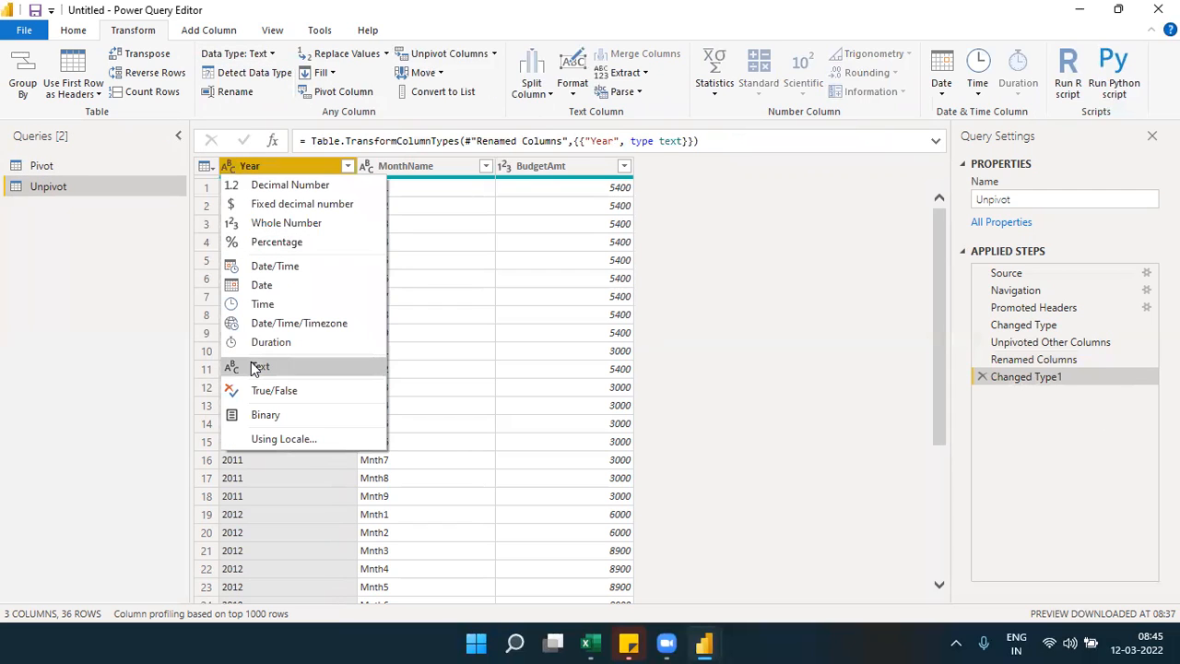
click(252, 113)
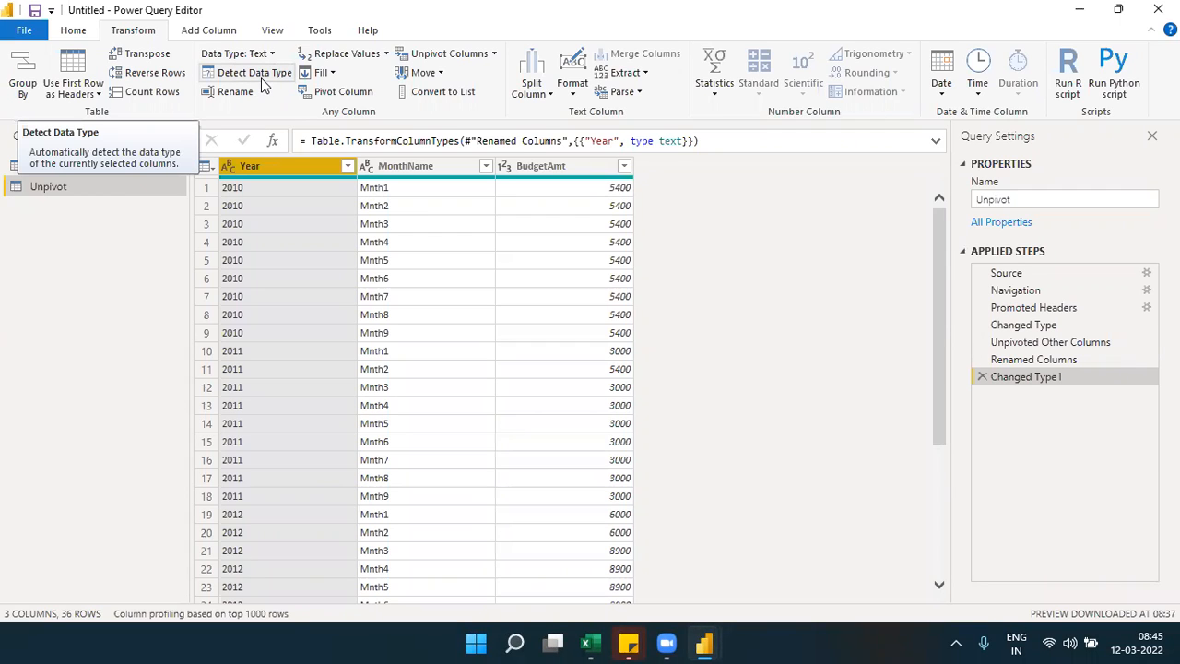
click(261, 77)
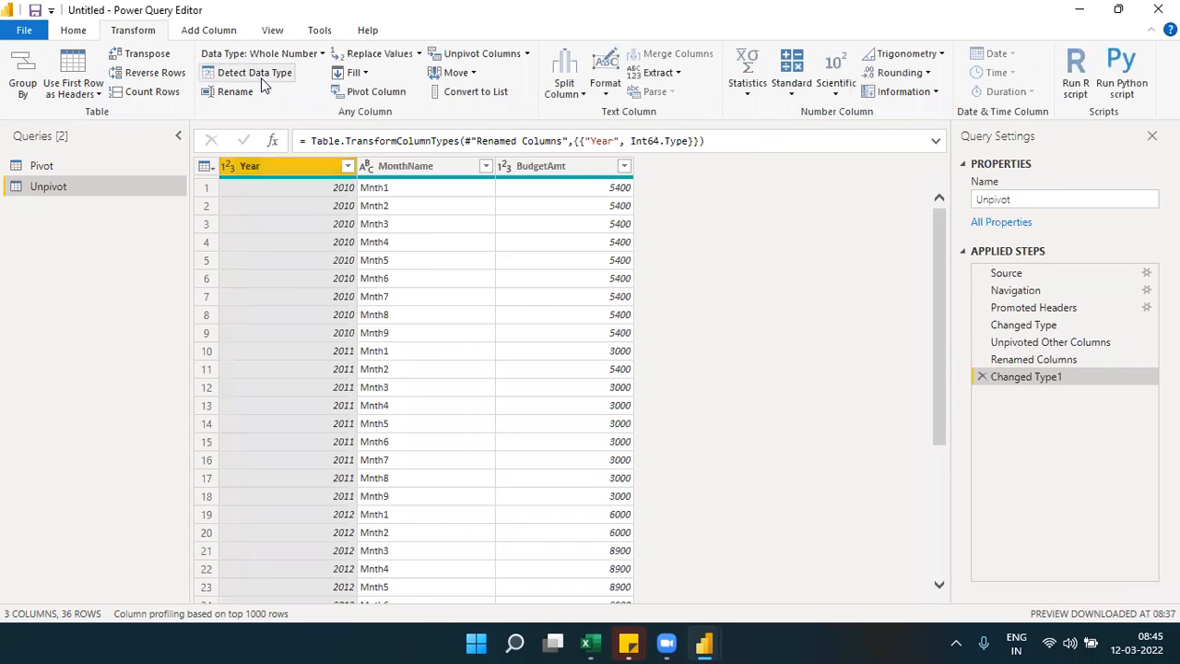
click(230, 168)
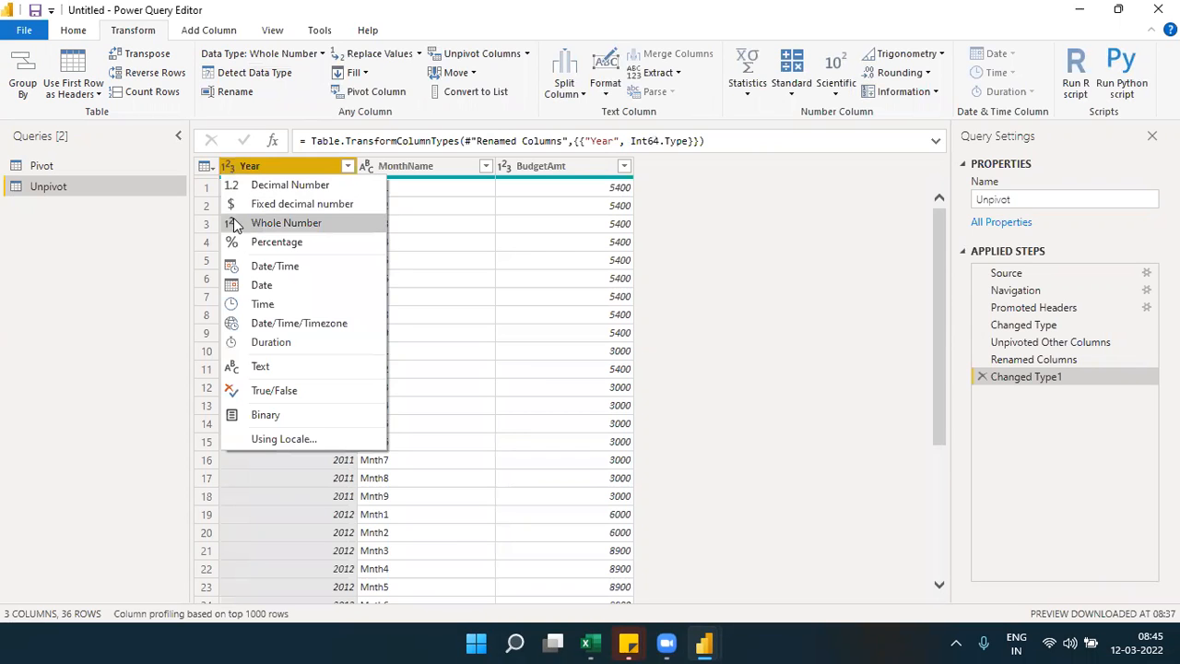
Change the Year column's data type to Text, replacing the current conversion, and rename the column to Order Year
click(262, 369)
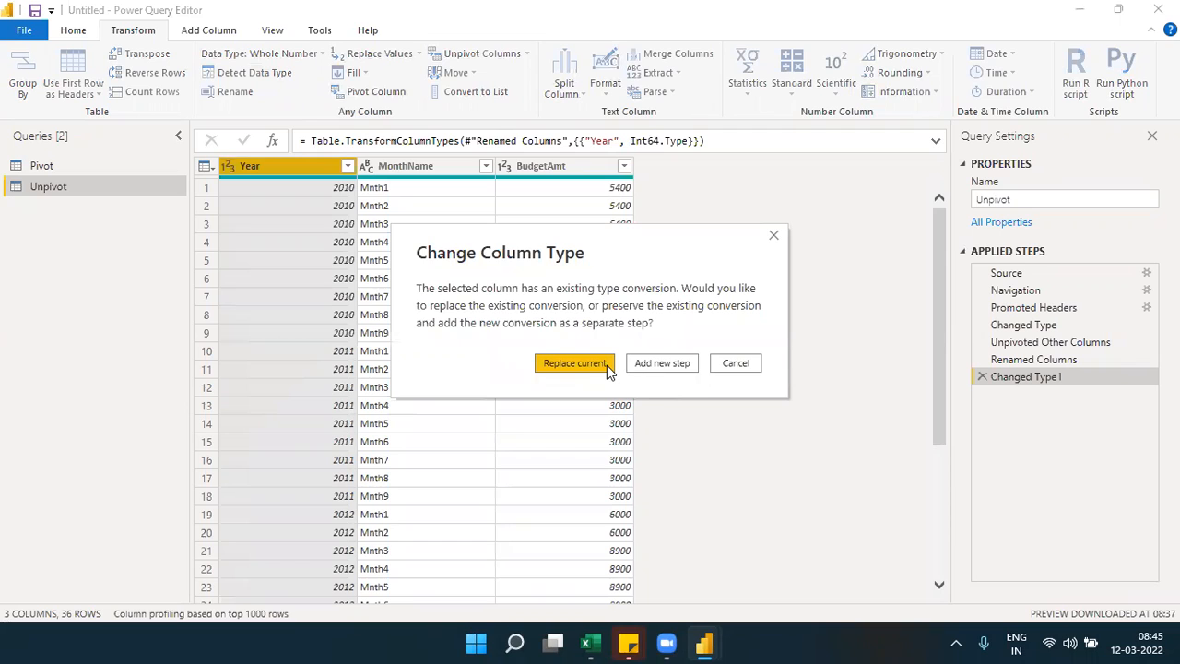
click(609, 370)
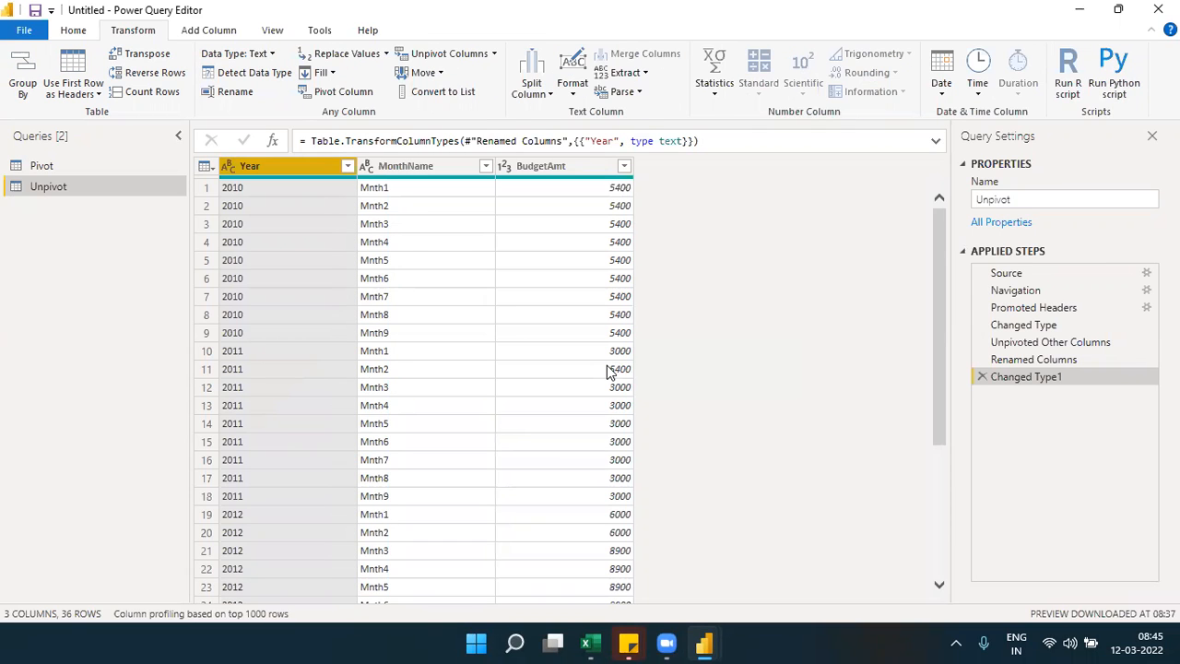
click(235, 91)
click(271, 166)
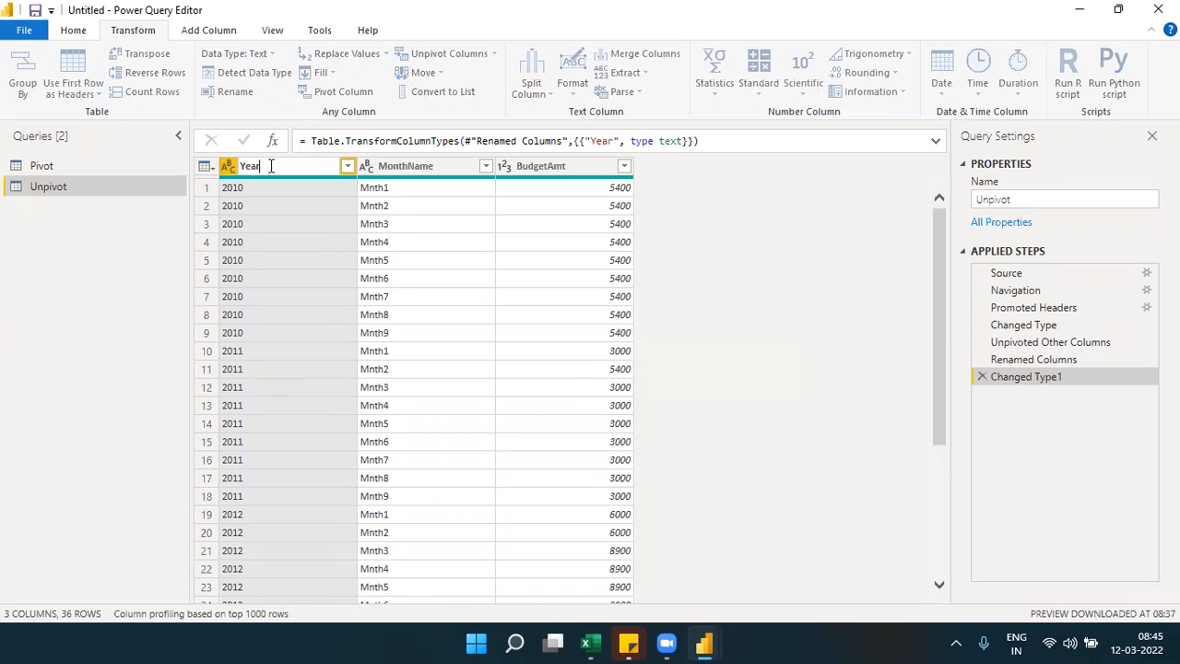
double_click(249, 166)
text(Order Year)
key(Return)
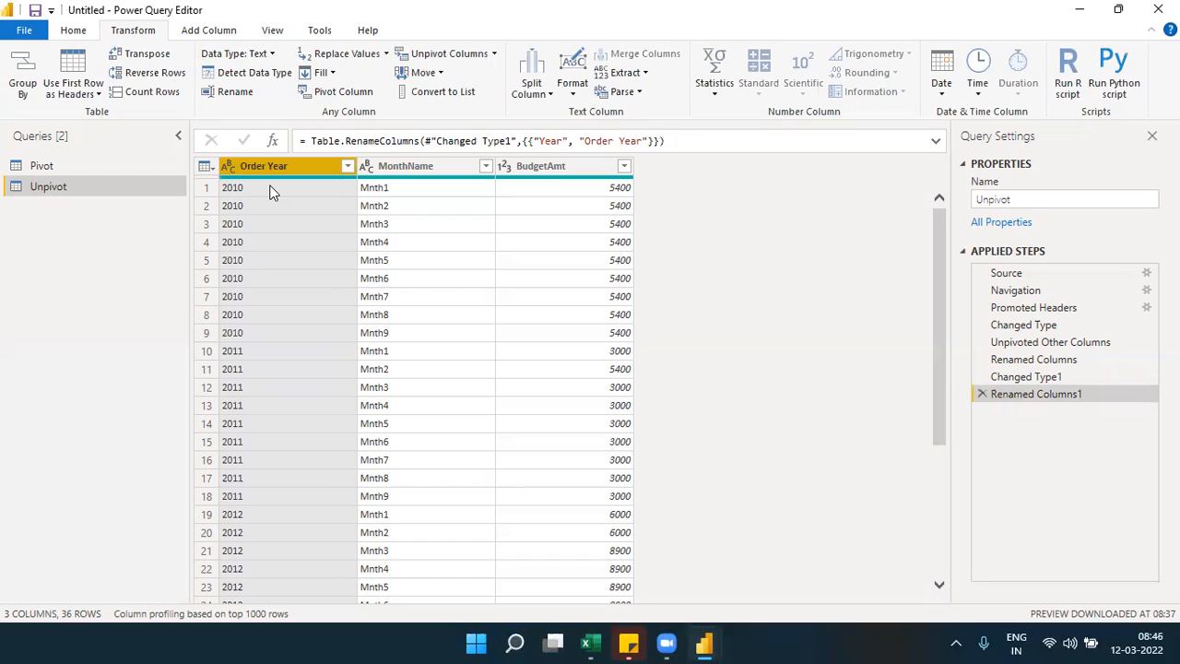
Set up a value replacement on the Order Year column that finds 2010 and replaces it with 2010-01, with the advanced options expanded
click(385, 56)
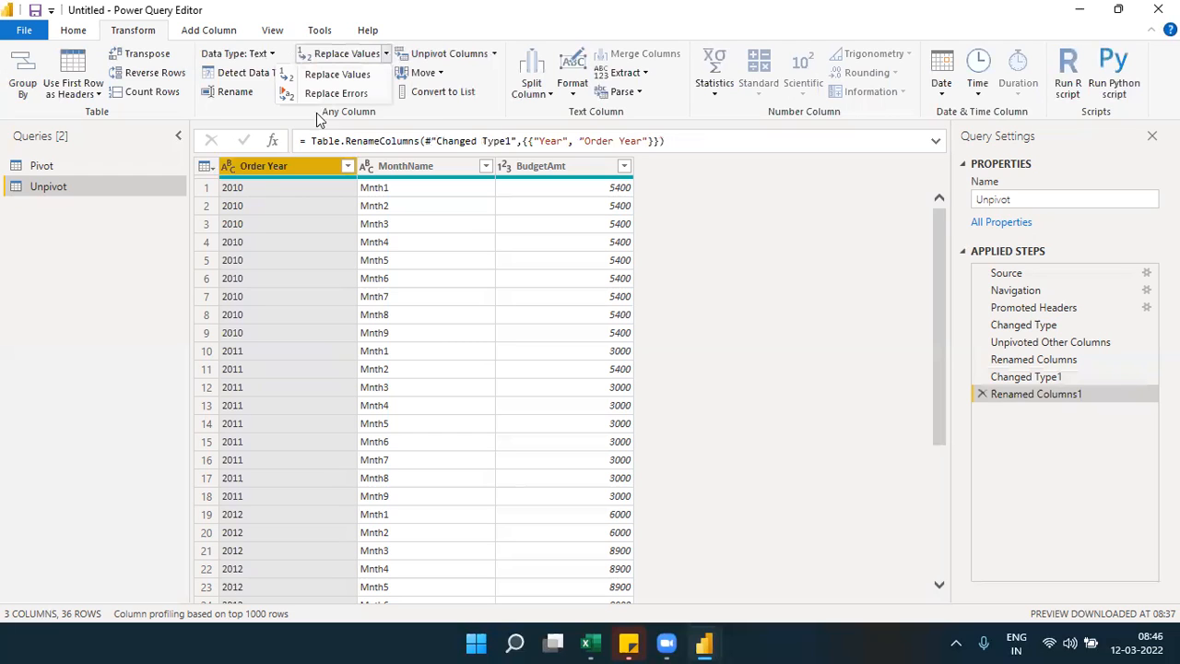
click(350, 77)
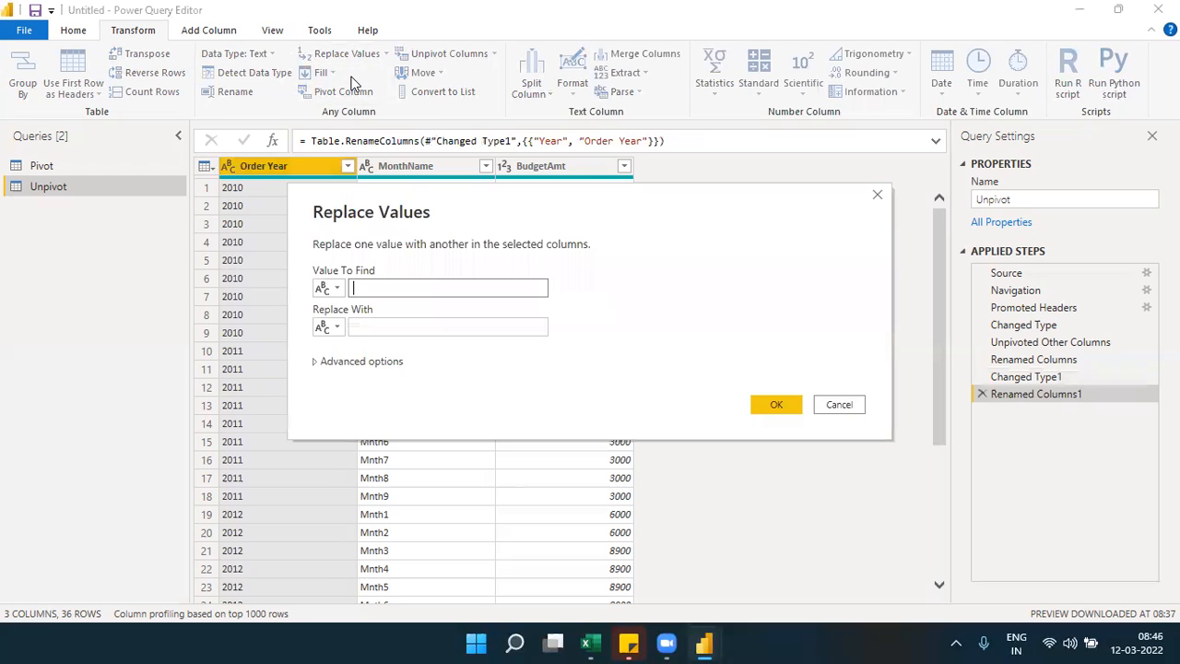
text(2010)
click(377, 327)
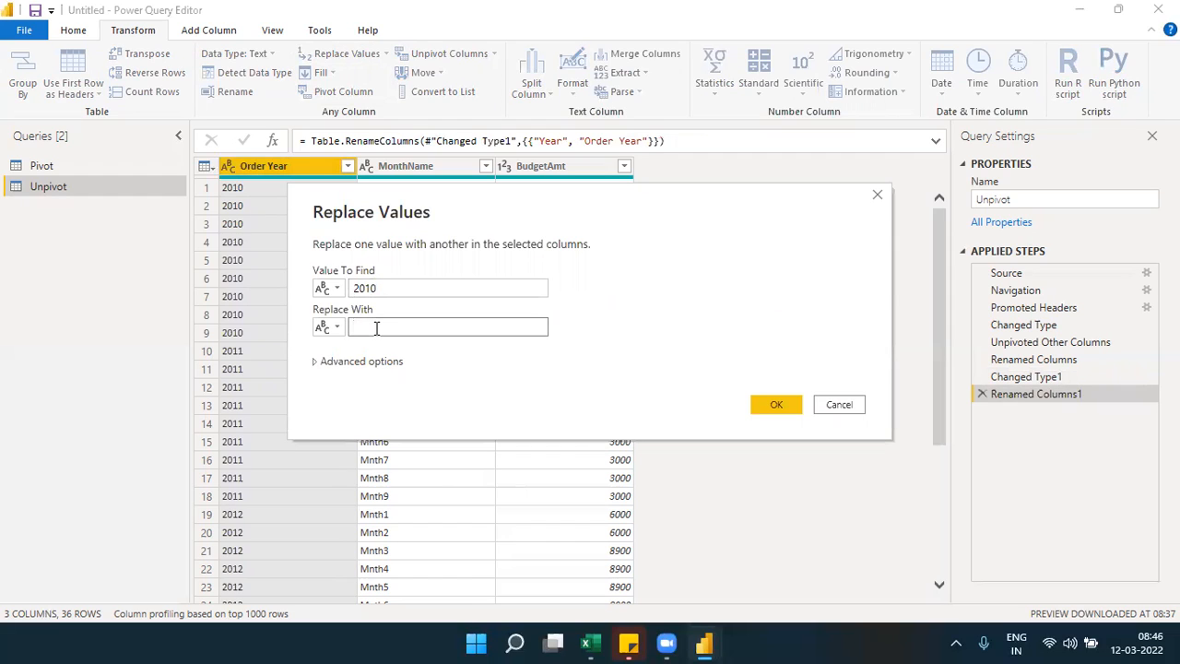
text(201001)
click(316, 363)
click(387, 290)
drag(378, 289, 352, 291)
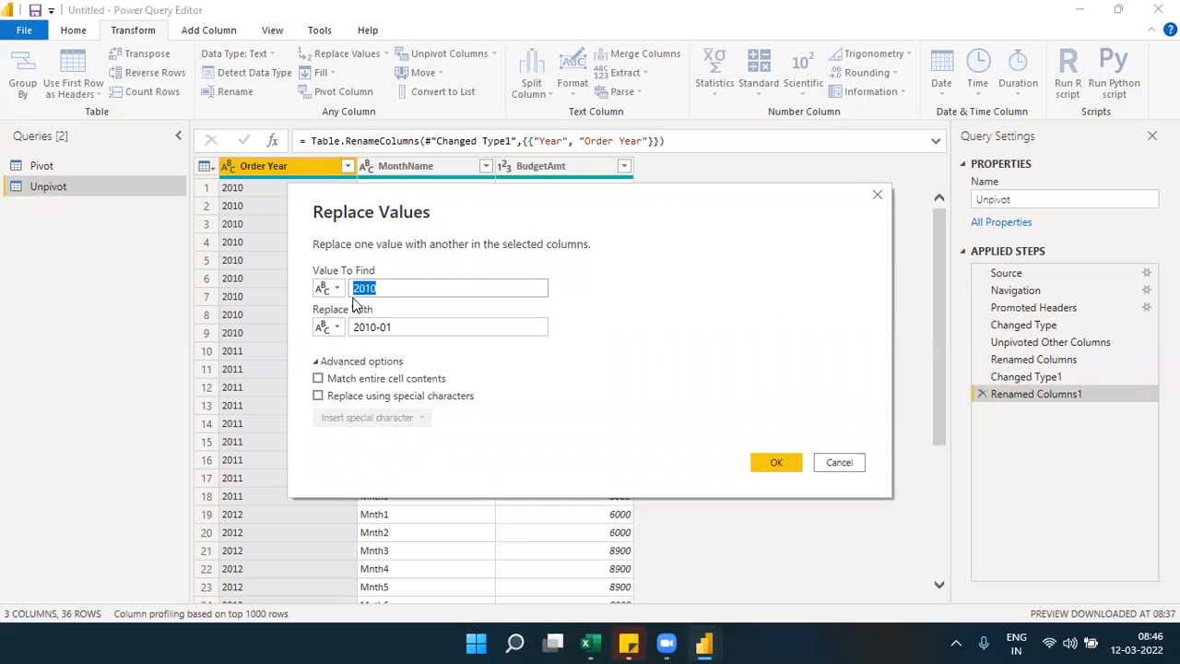
drag(416, 330, 359, 337)
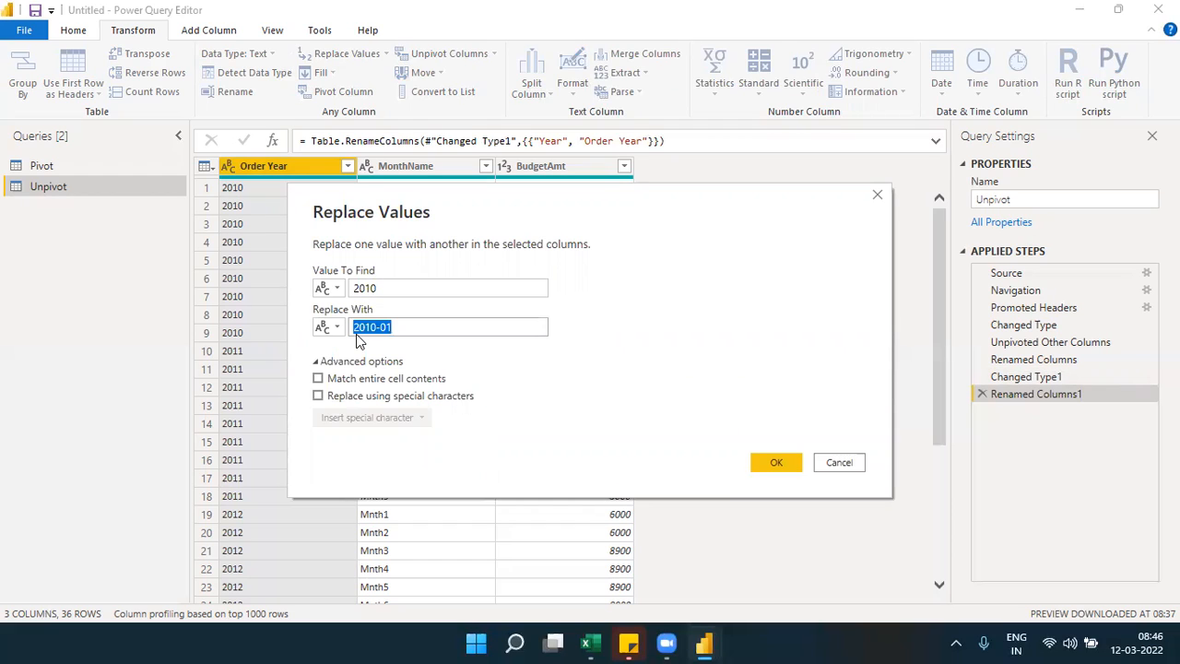
Try the options for matching entire cell contents and replacing using special characters, view the insertable special characters, and leave both options off
click(319, 379)
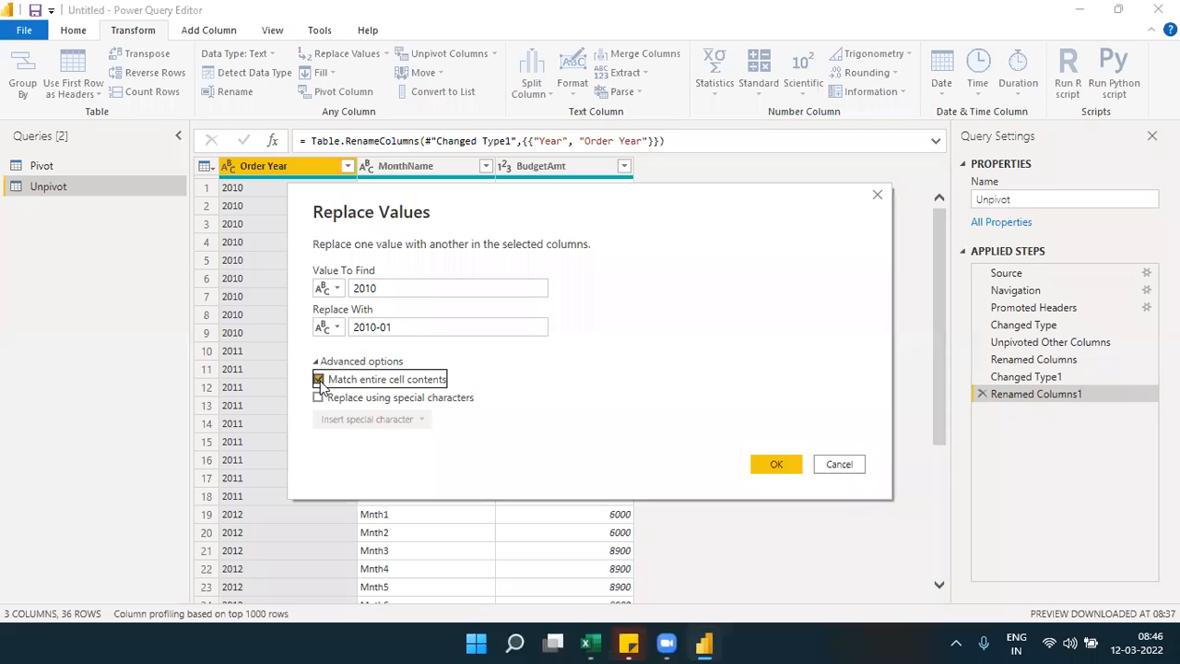
click(377, 377)
click(396, 398)
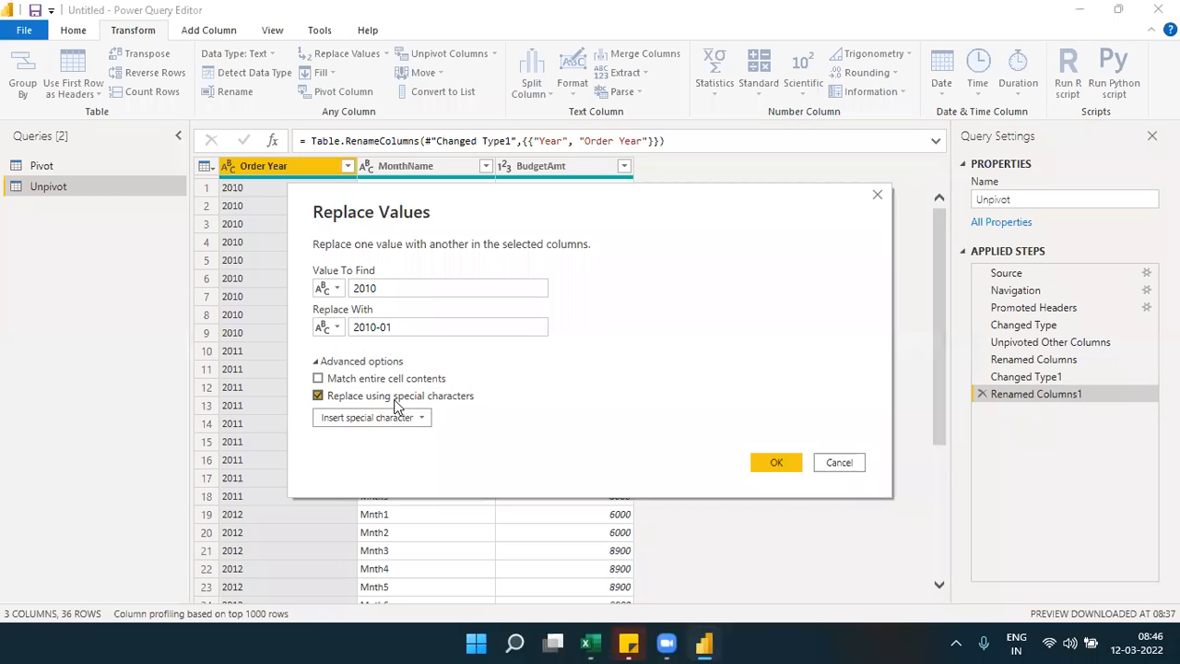
click(412, 418)
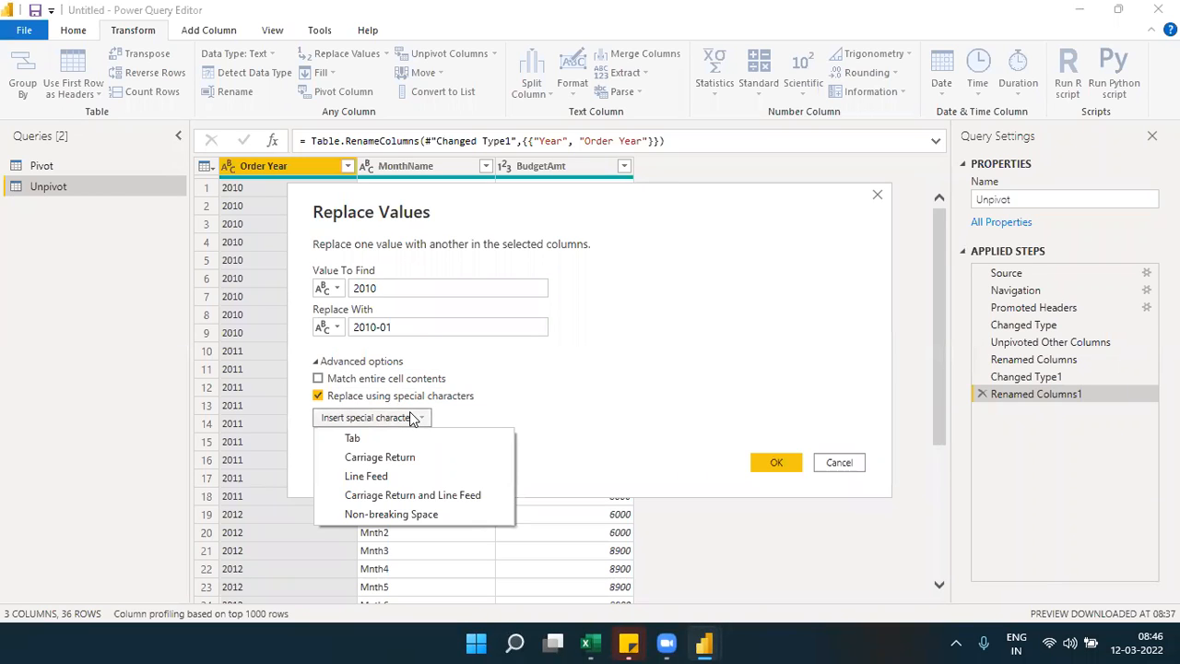
click(364, 397)
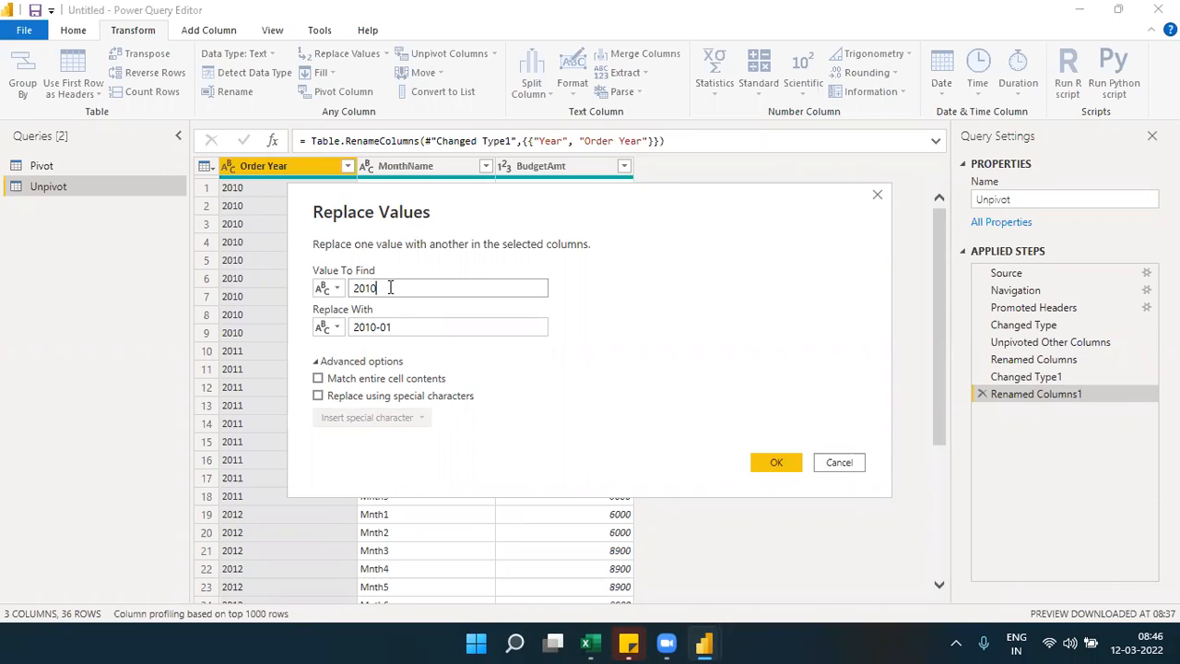
Apply the replacement of 2010 with 2010-01 in the Order Year column
drag(380, 287, 356, 289)
drag(395, 327, 355, 337)
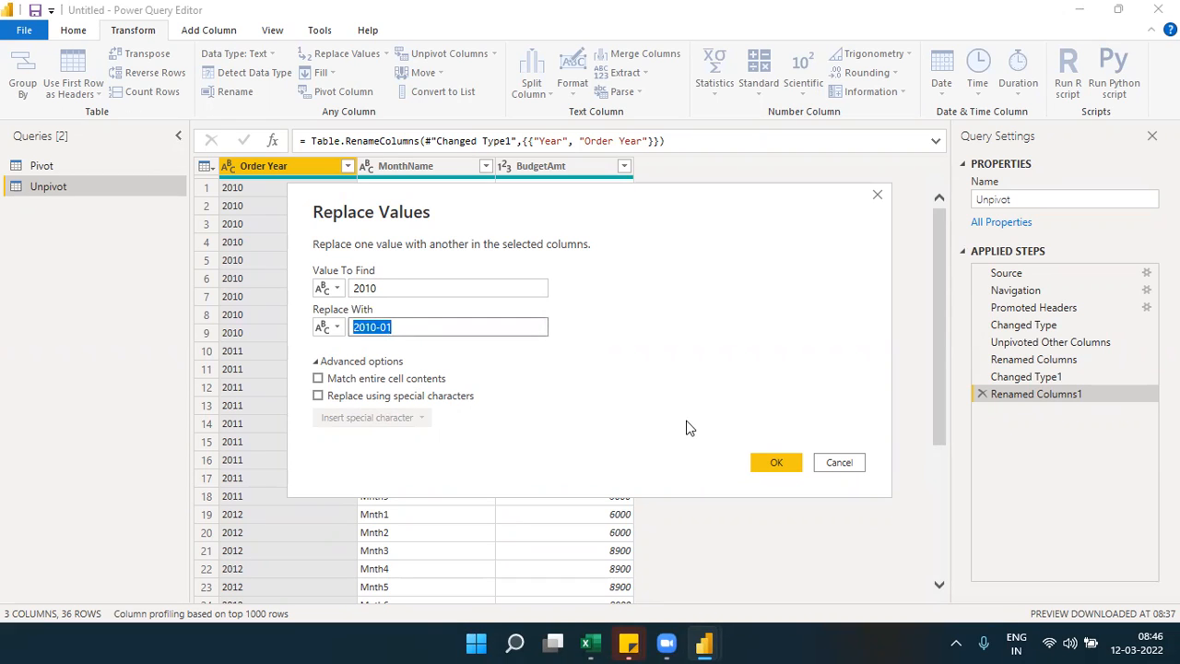
click(773, 463)
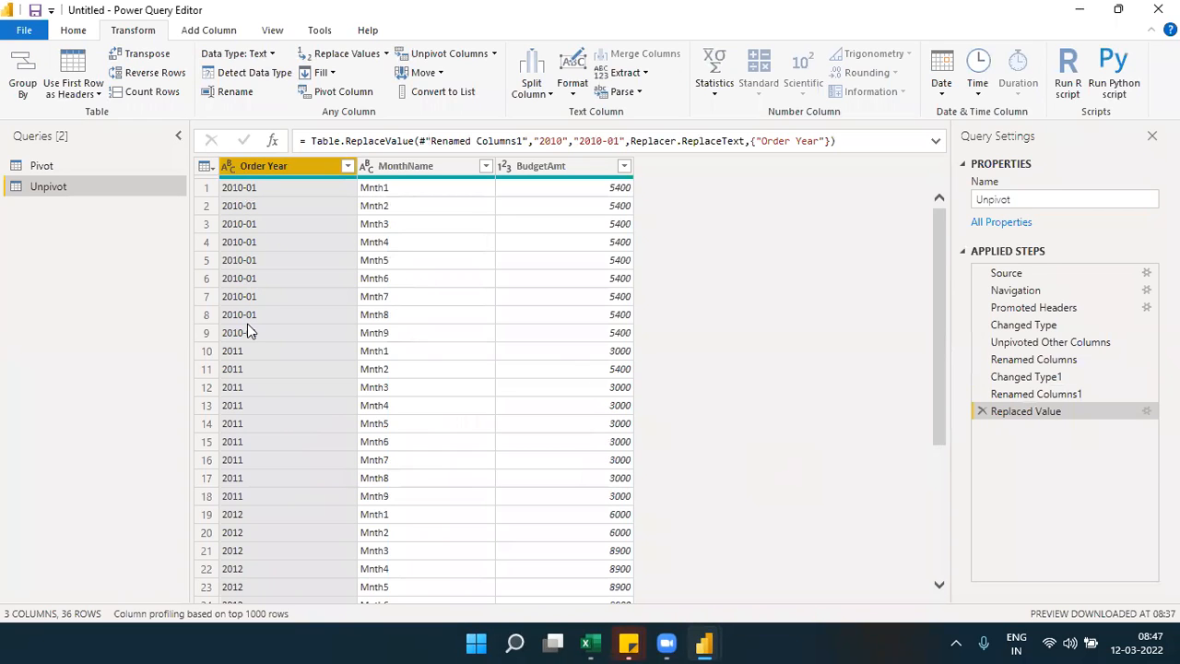
click(387, 54)
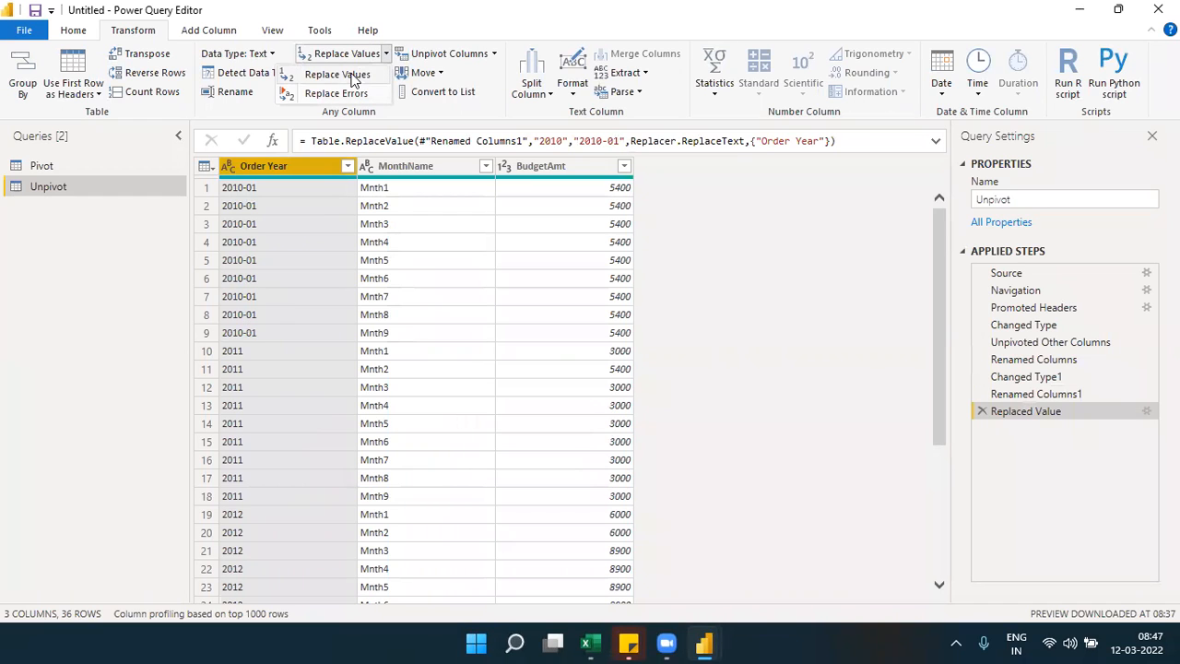
click(311, 99)
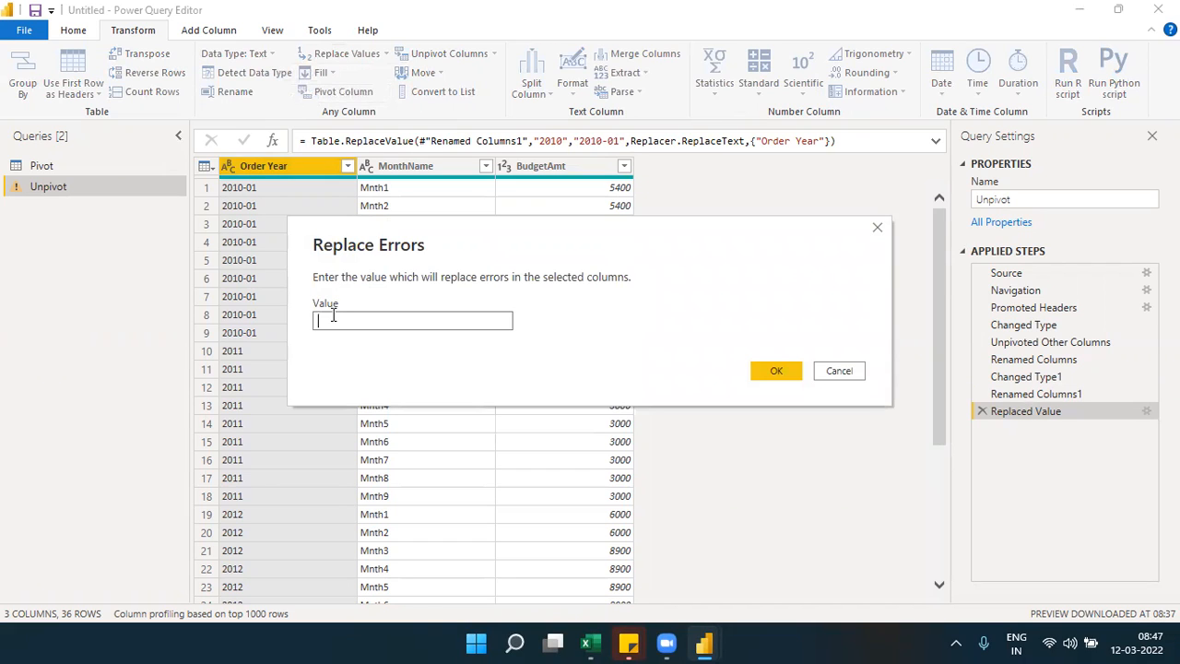
text(0)
click(879, 228)
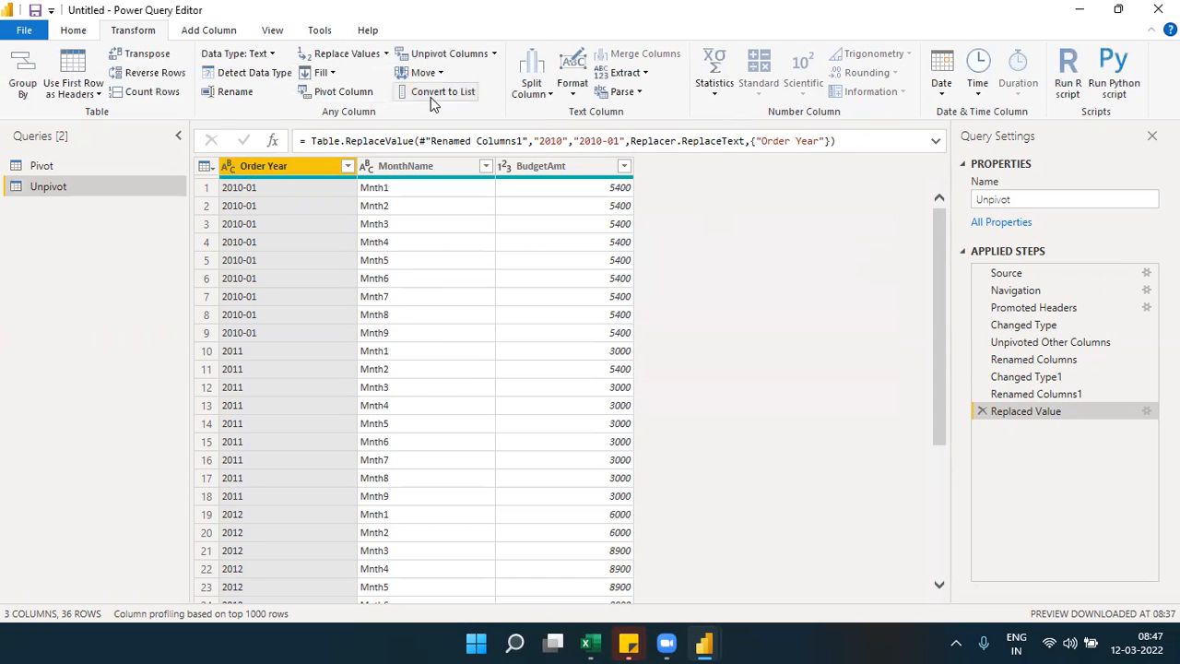
click(385, 53)
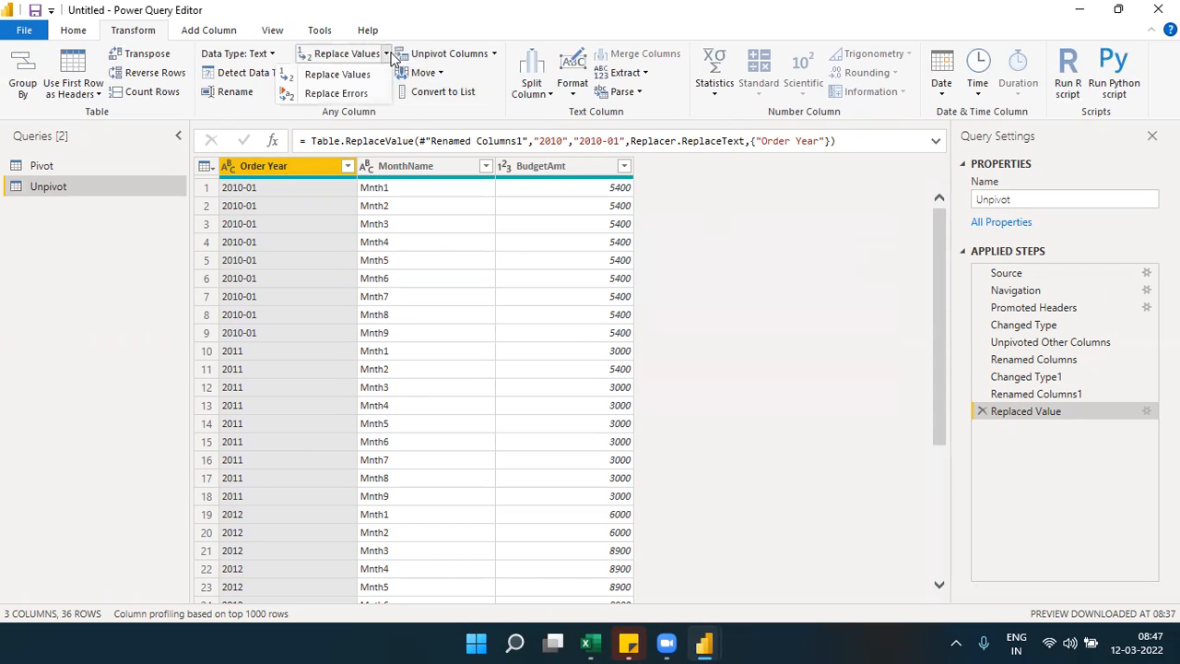
click(415, 121)
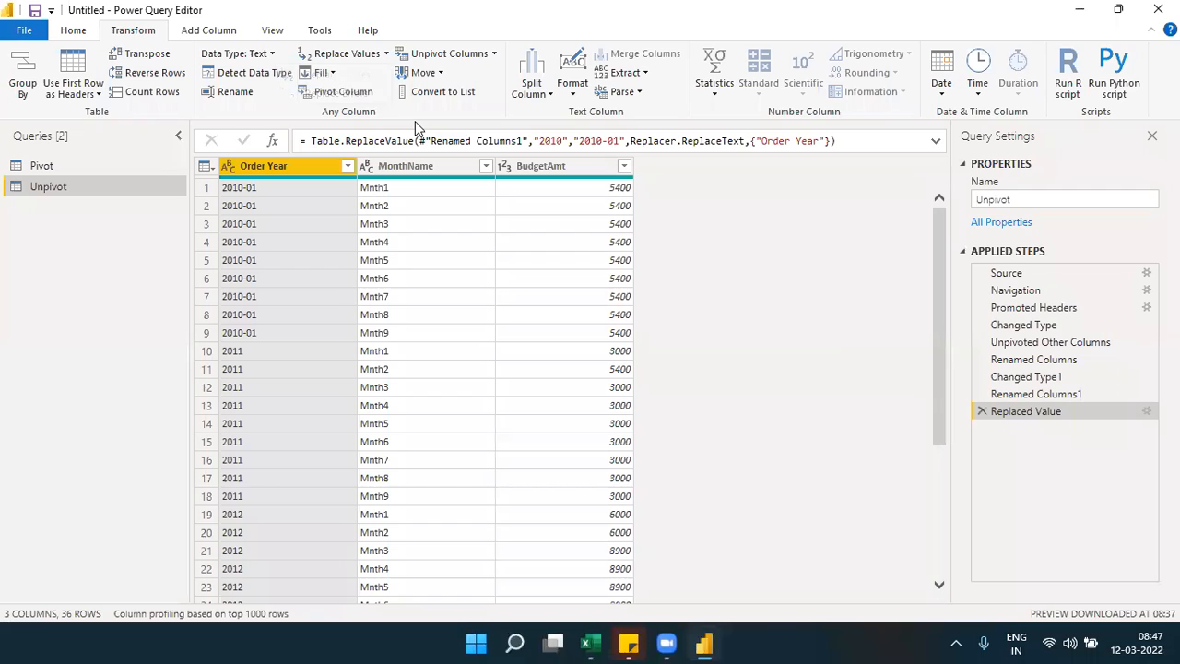
Switch to the Pivot query and examine the available Fill directions for its Year column
click(334, 77)
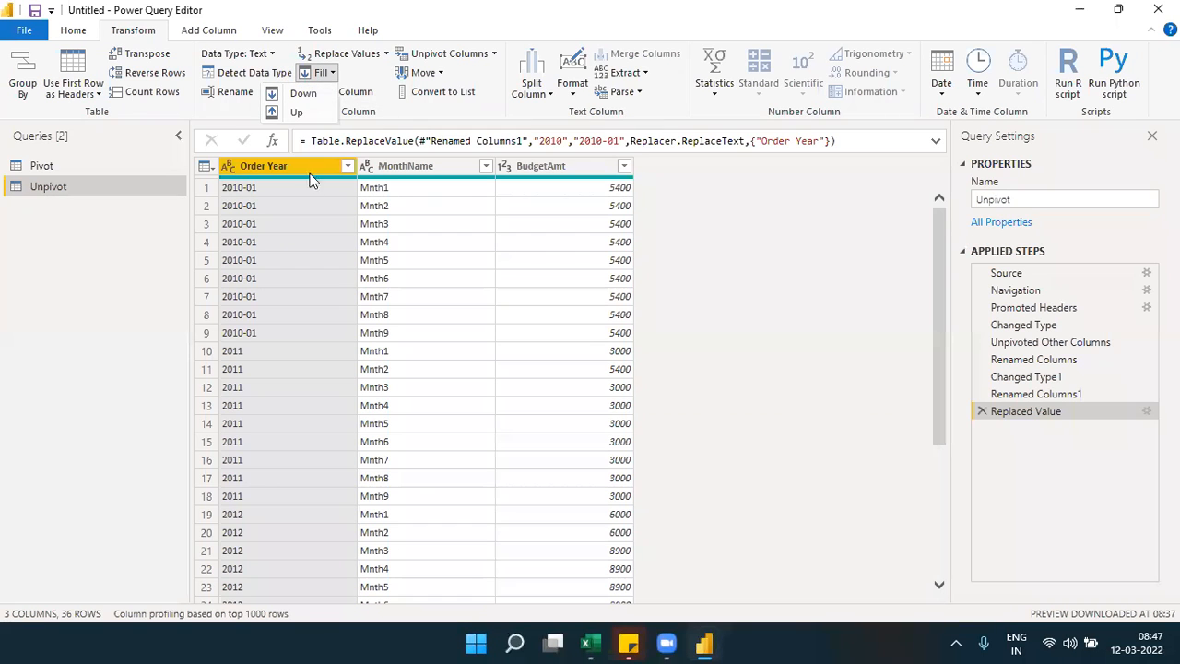
click(66, 178)
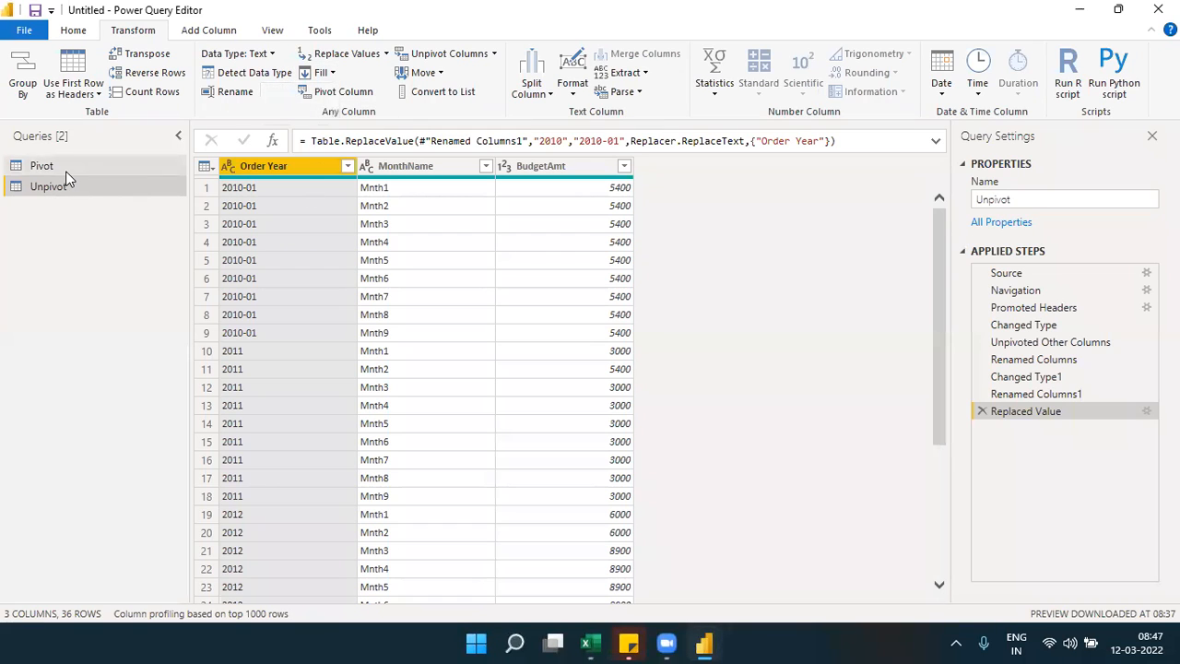
click(68, 168)
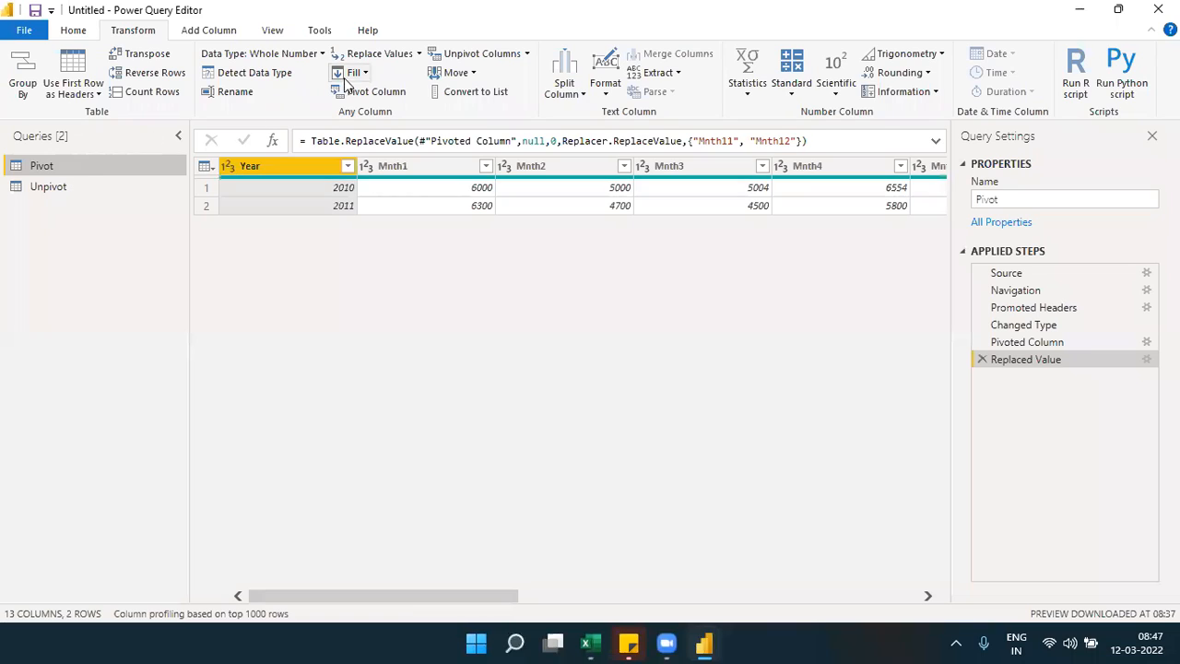
click(366, 73)
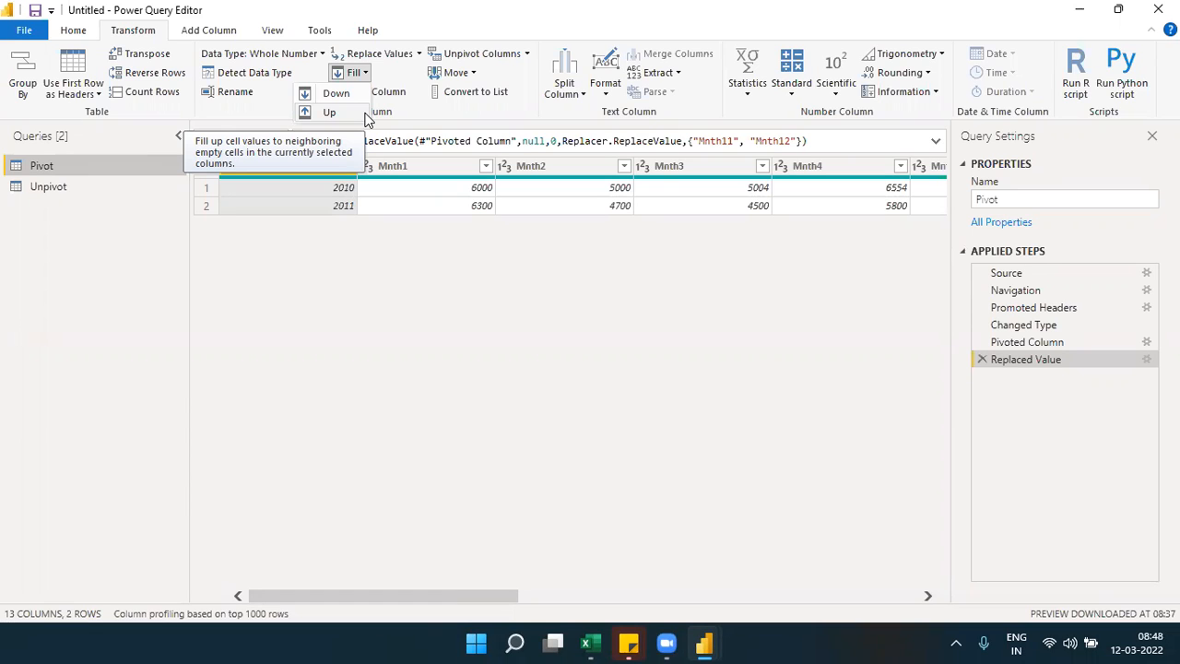
click(417, 111)
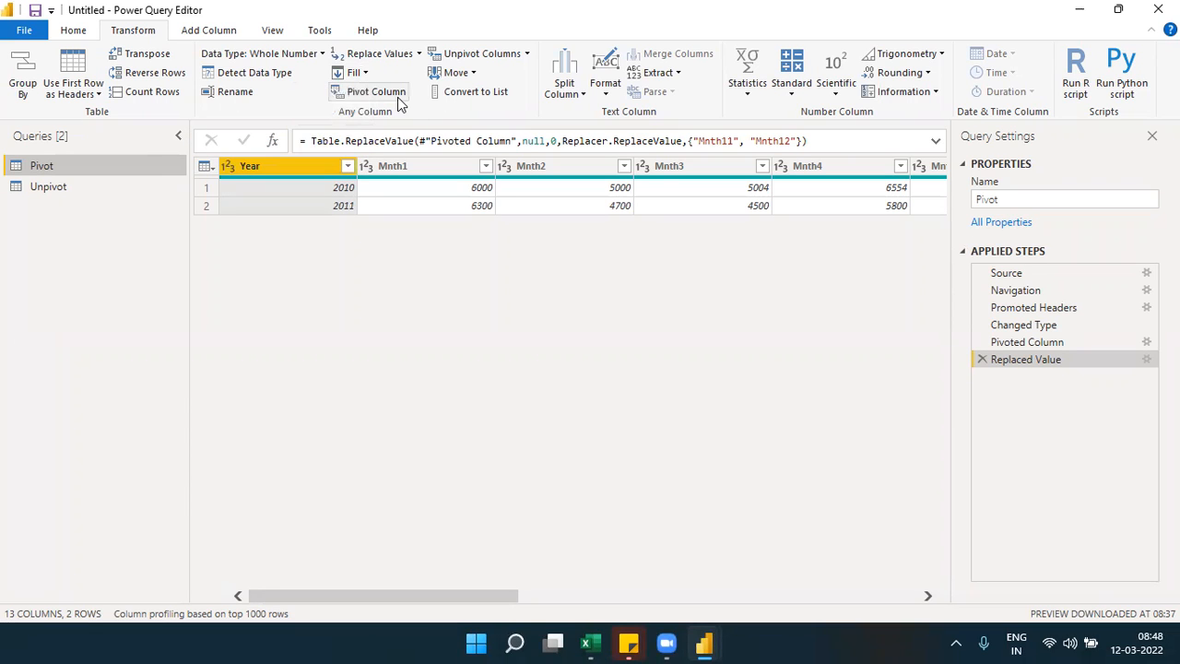
Move the Pivot query's Year column one place right, to the end, and back to the beginning of the table
click(472, 80)
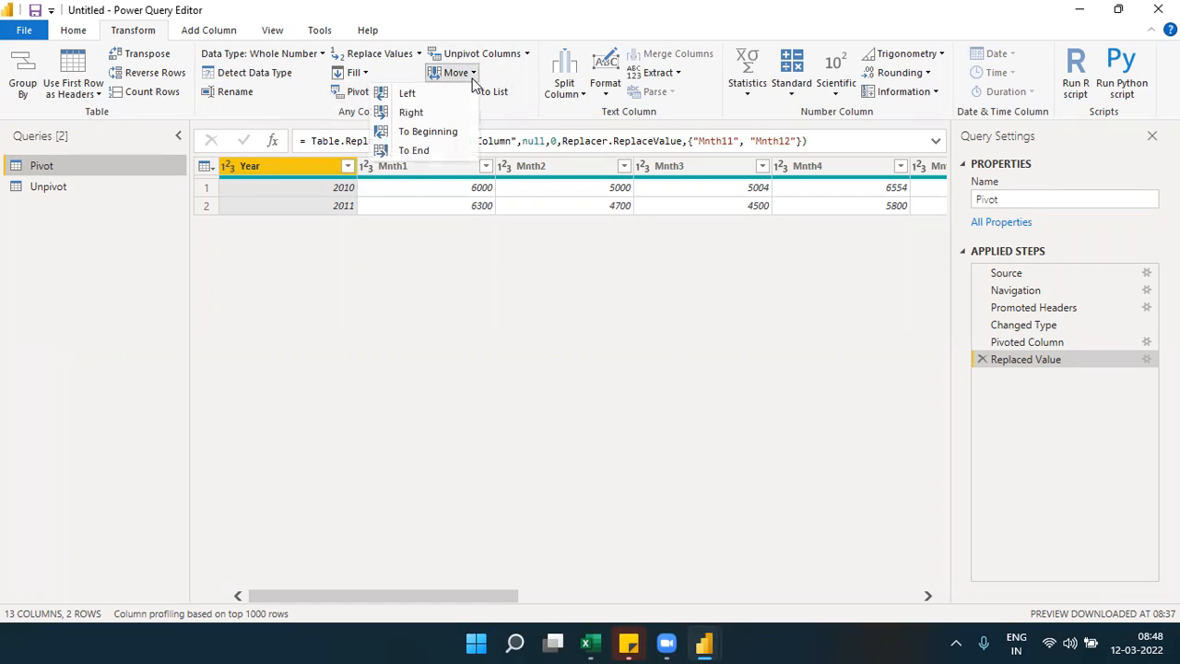
click(406, 113)
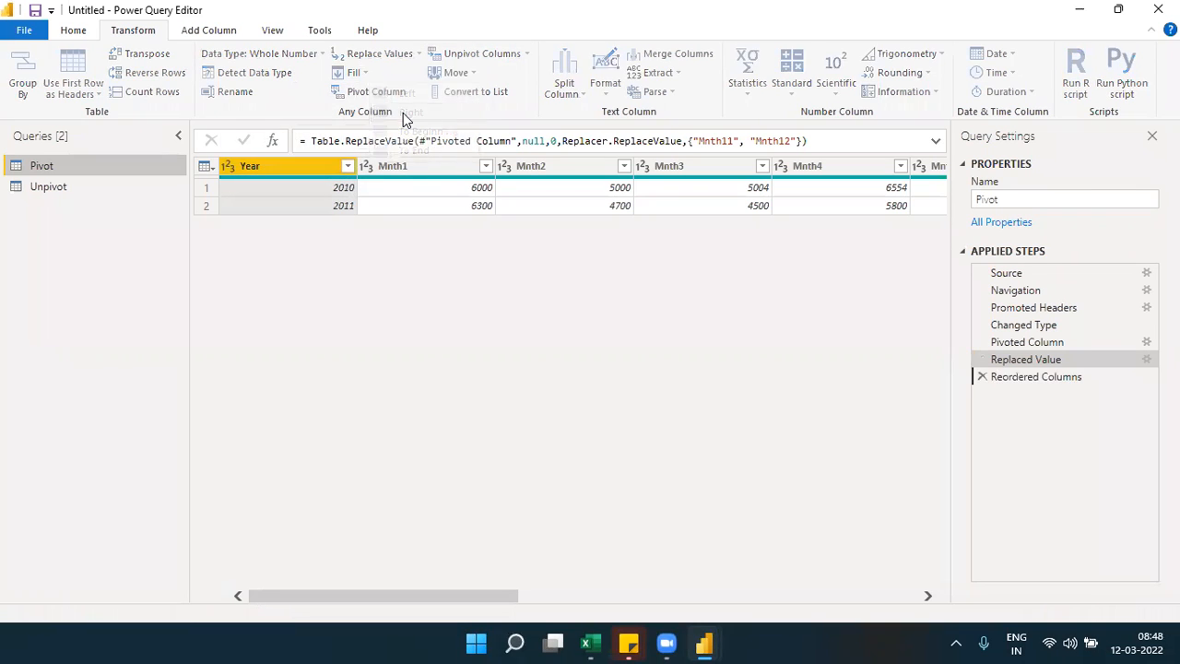
click(470, 75)
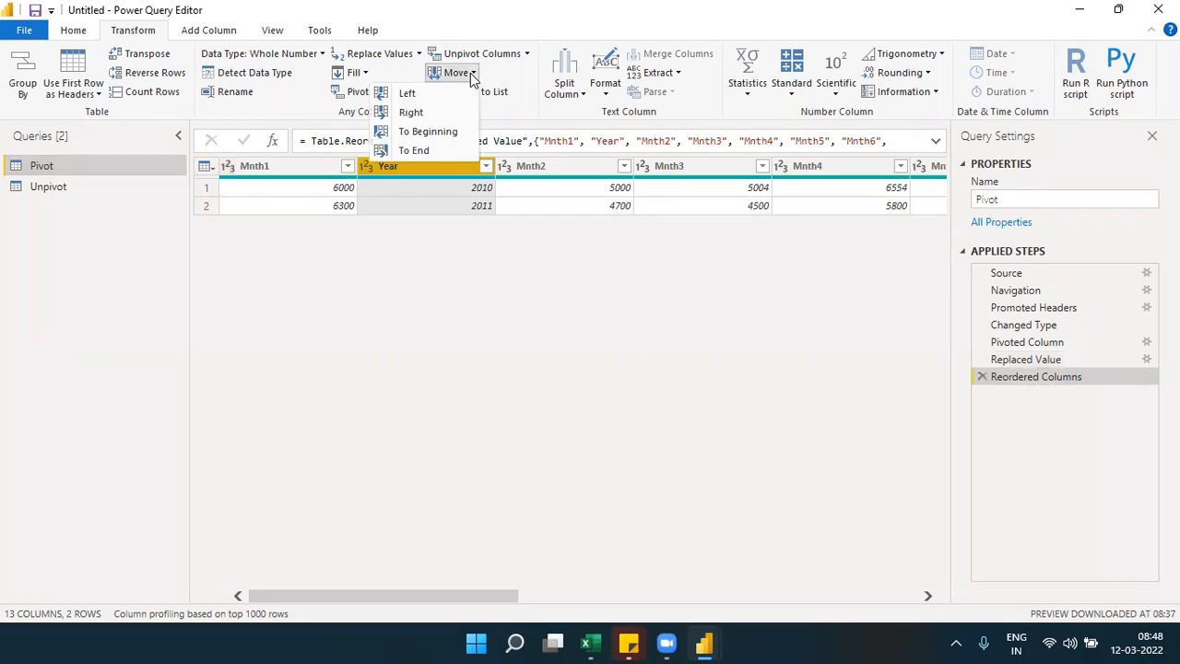
click(439, 150)
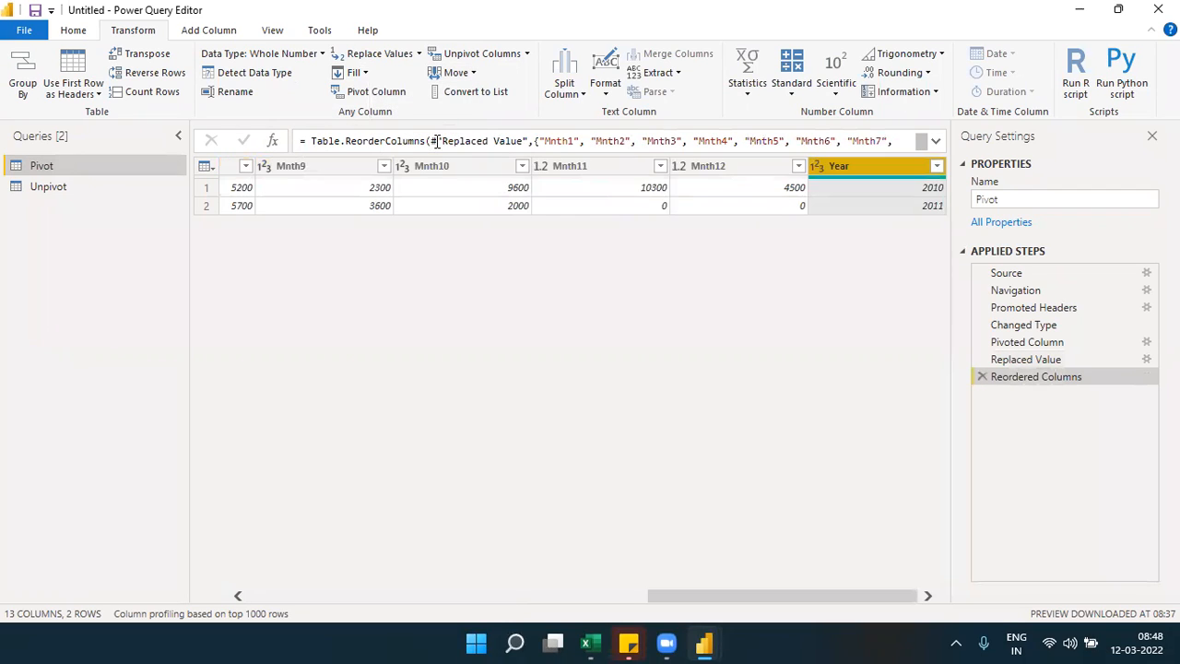
click(470, 76)
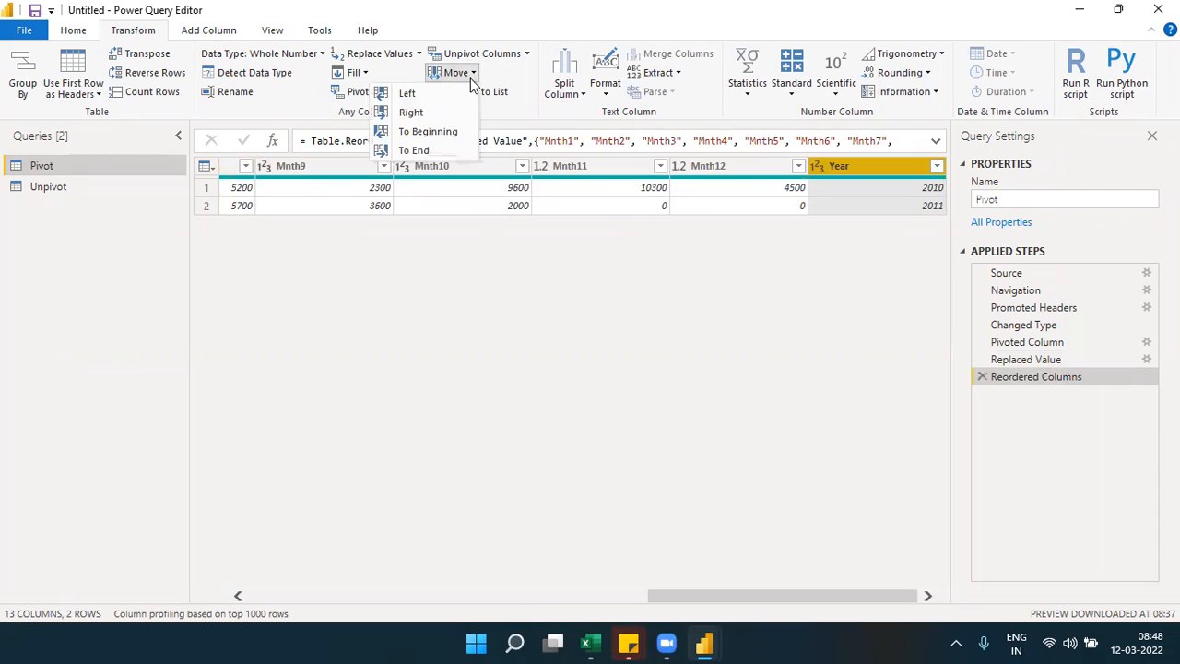
click(428, 125)
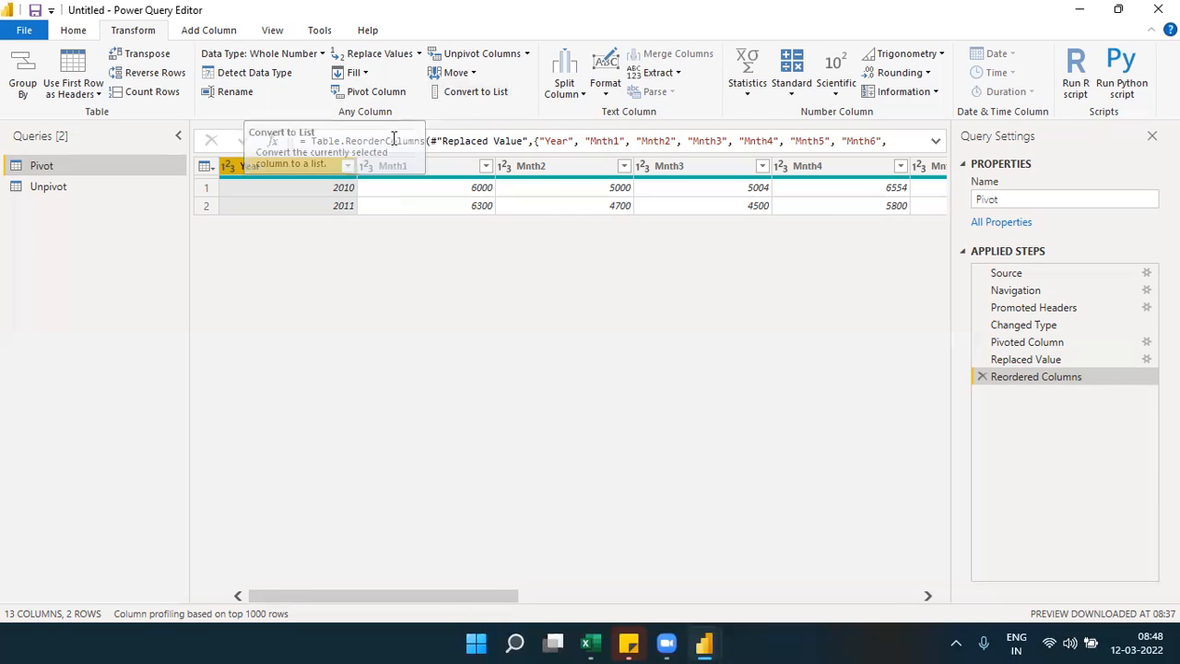
Review the common data source types available for a new query and return to the Unpivot query
click(80, 38)
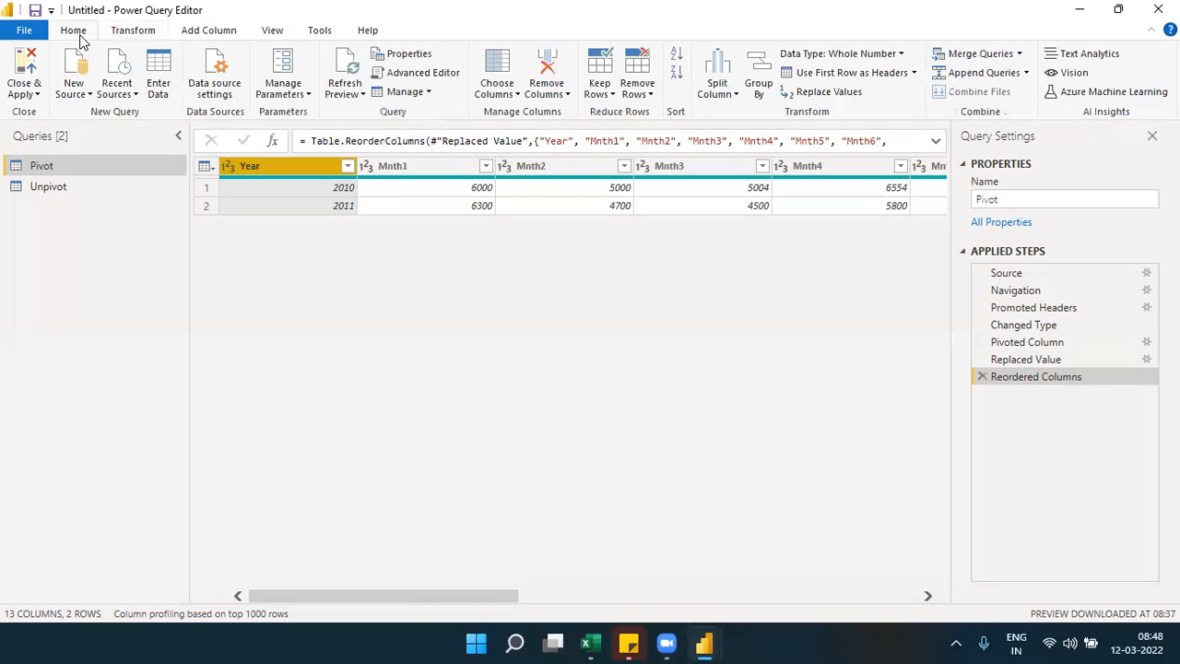
click(81, 94)
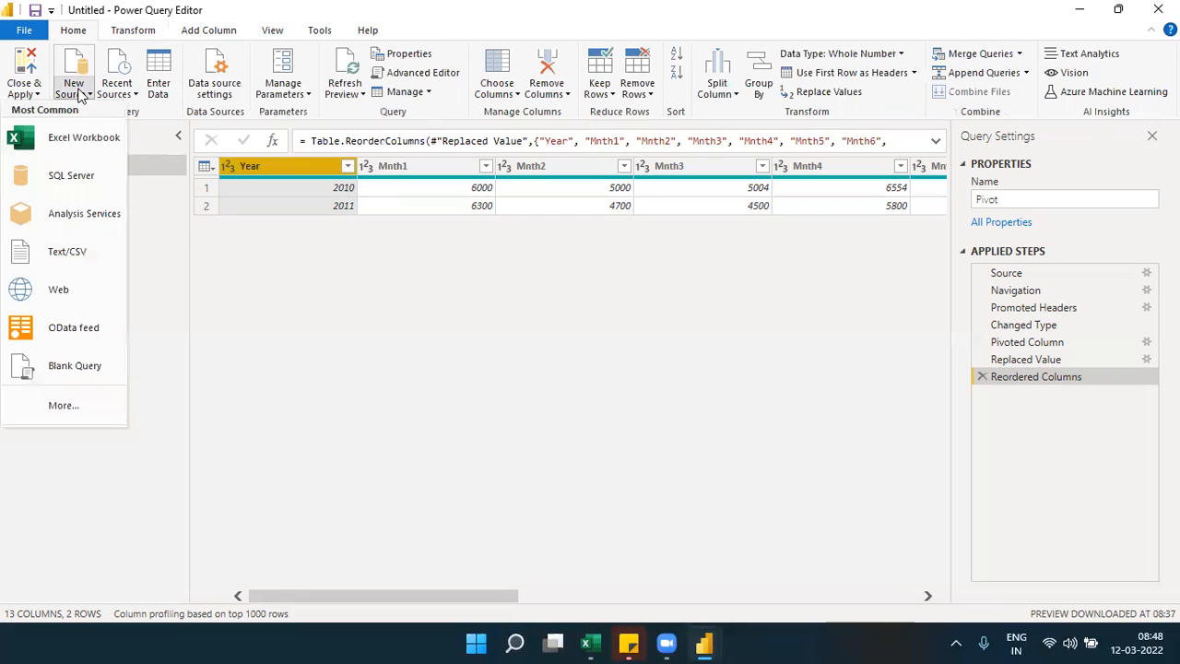
click(173, 229)
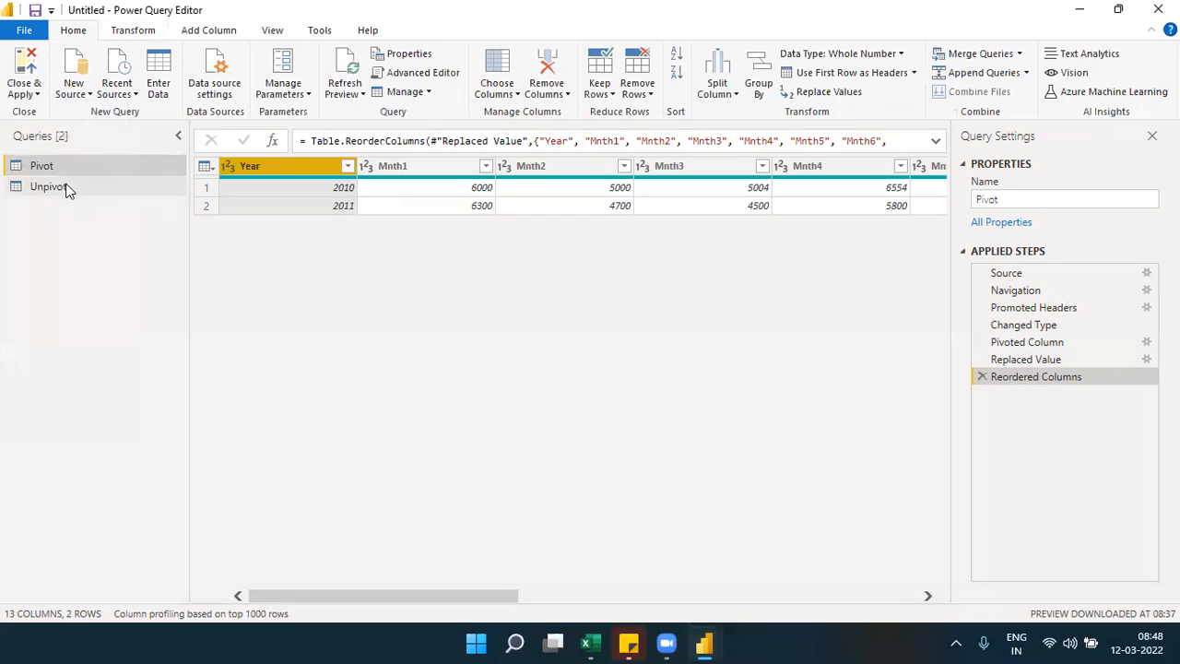
click(65, 188)
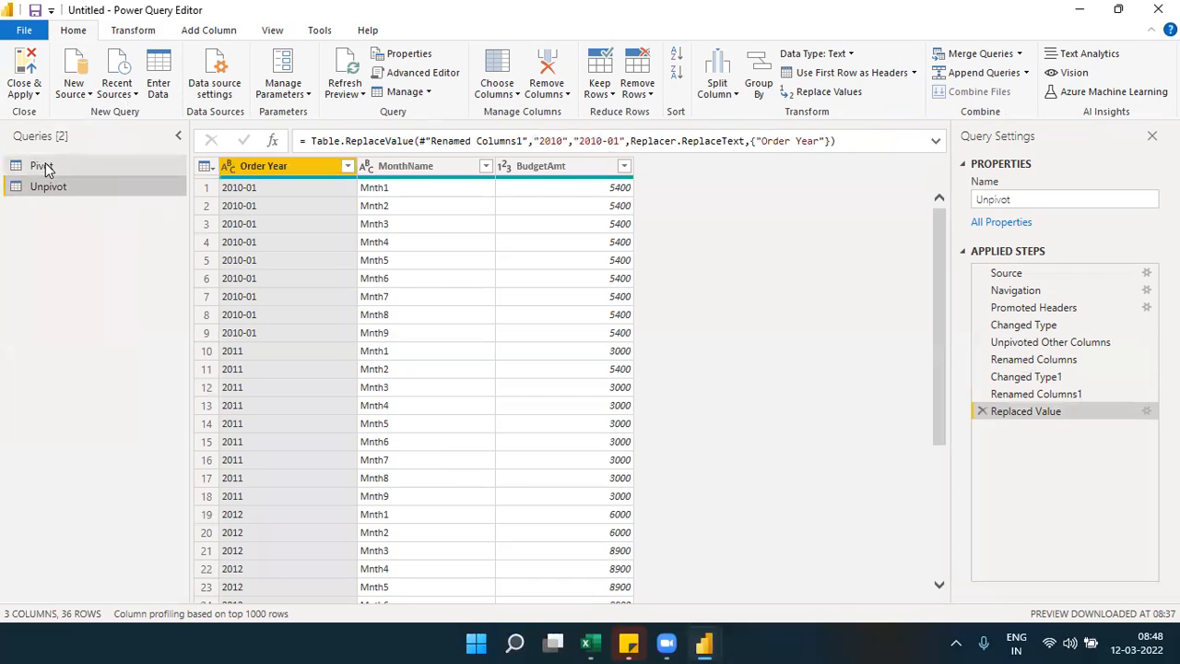
Switch to the Pivot query and view the common data source types for a new query
click(43, 167)
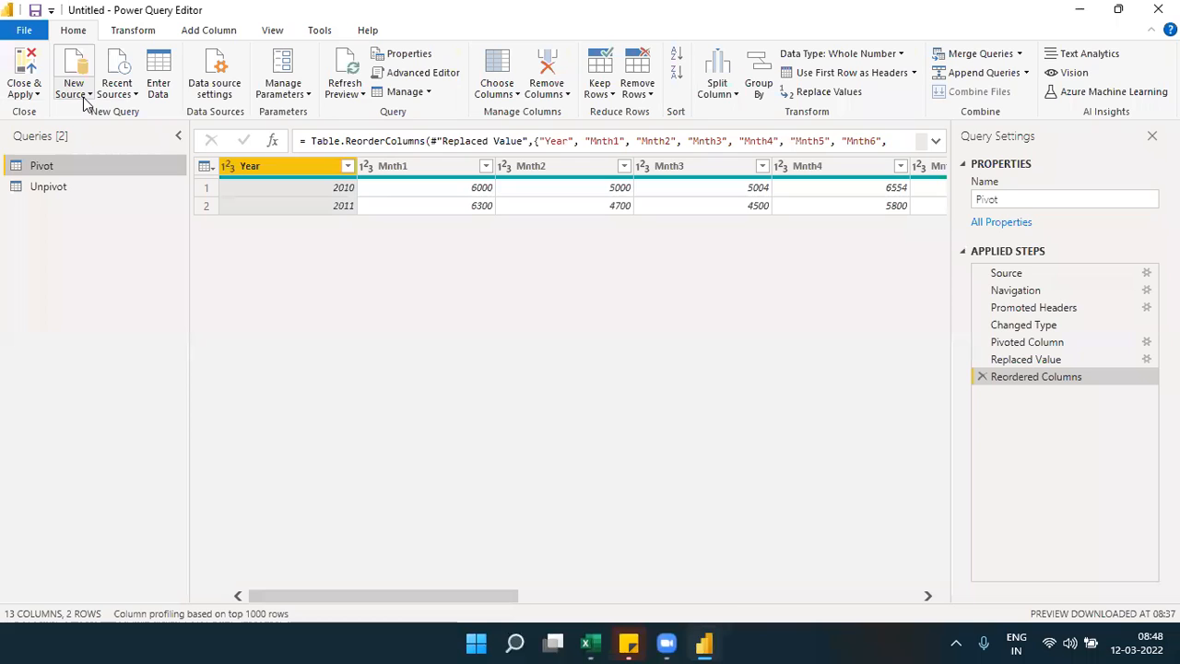
click(83, 96)
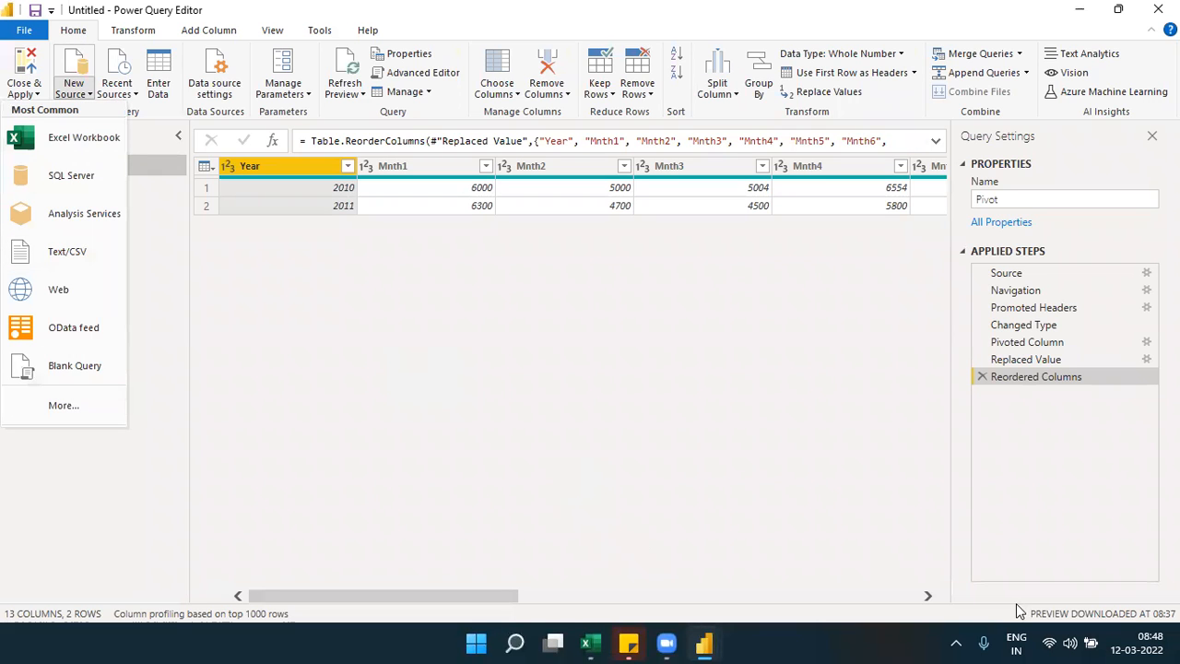
Go to the desktop, browse to the Sources folder and inspect the file properties of SampleHealth_new
click(1178, 644)
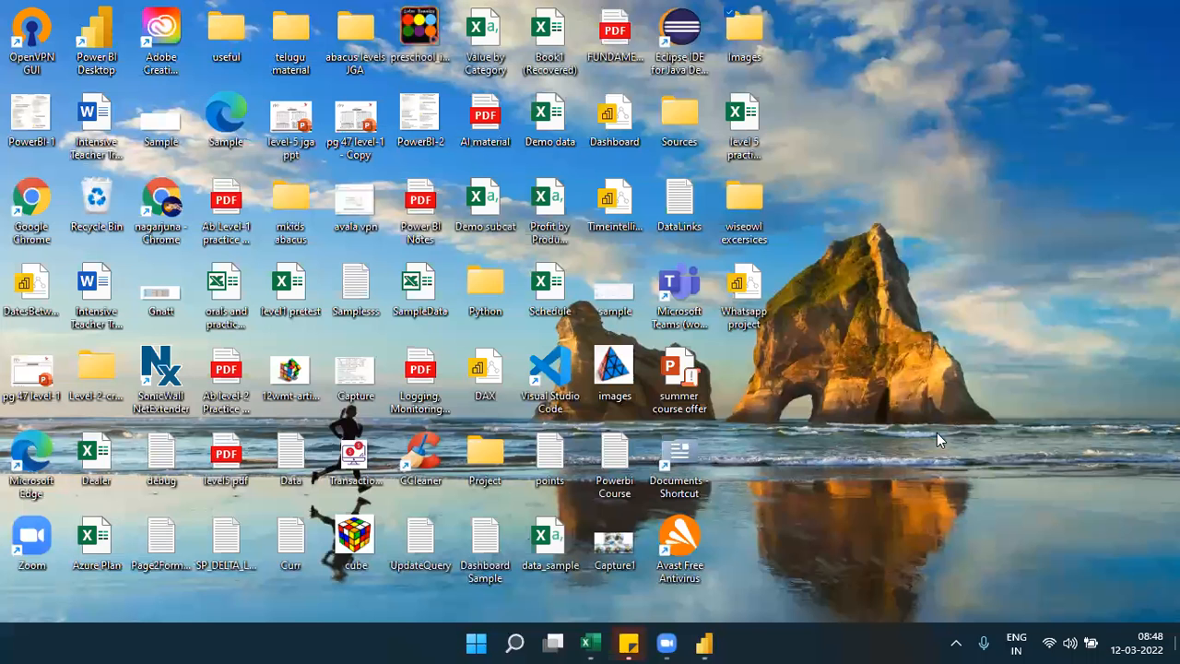
double_click(750, 53)
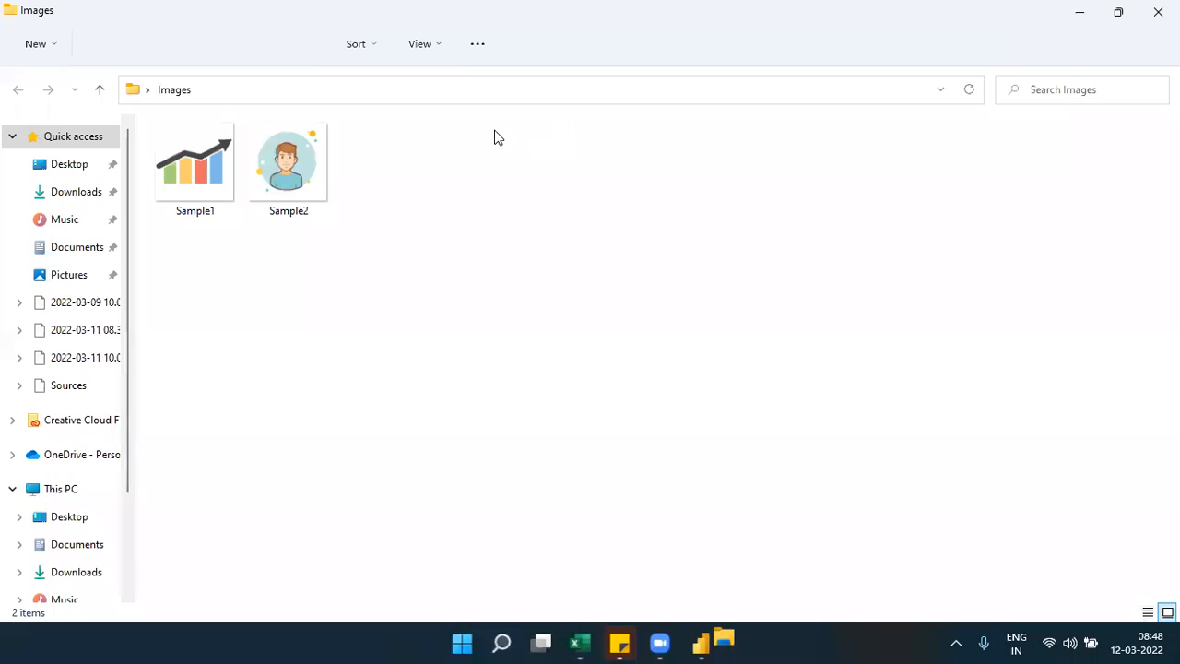
click(83, 384)
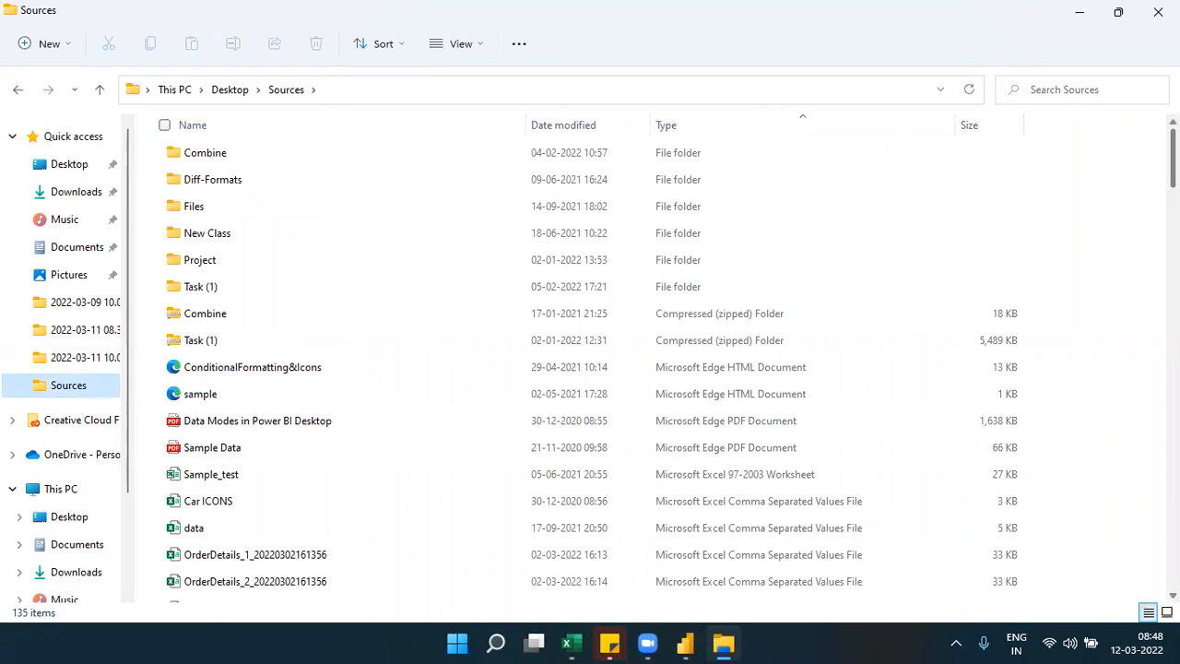
scroll(590, 369, down, 5)
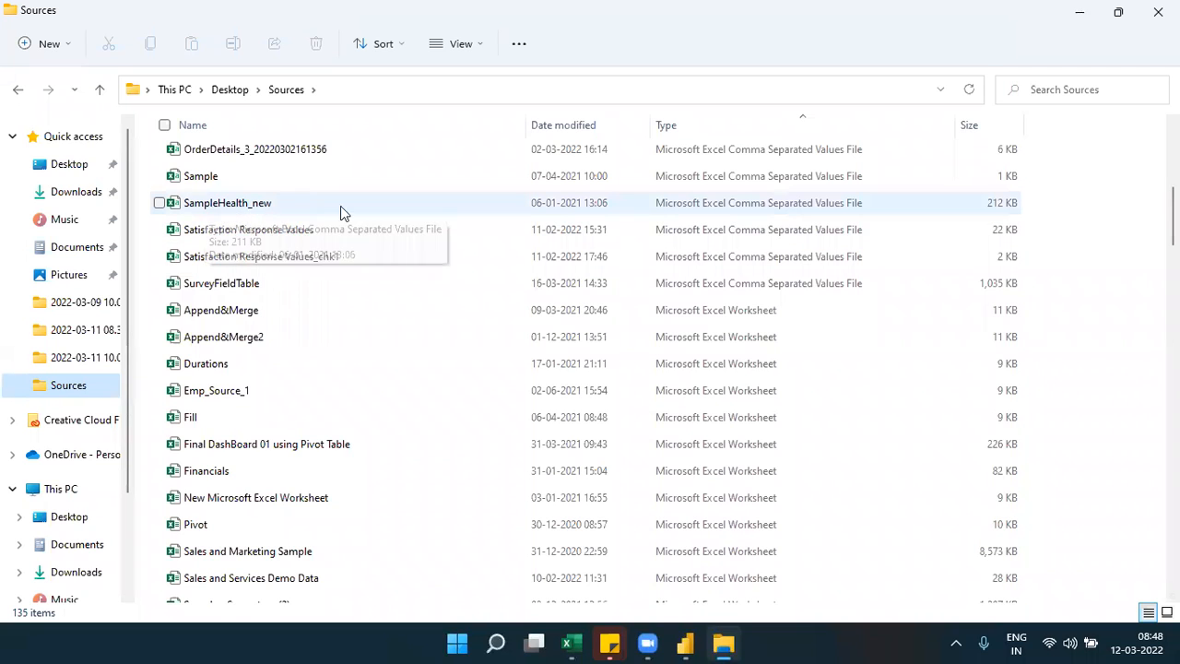
click(200, 208)
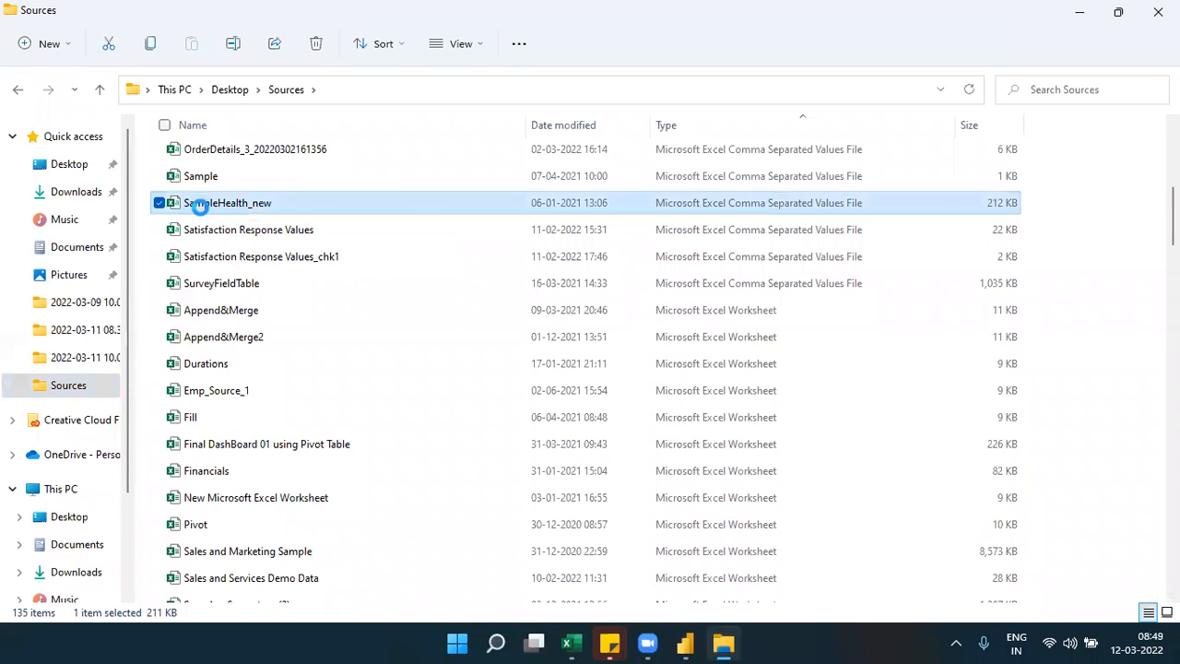
right_click(200, 208)
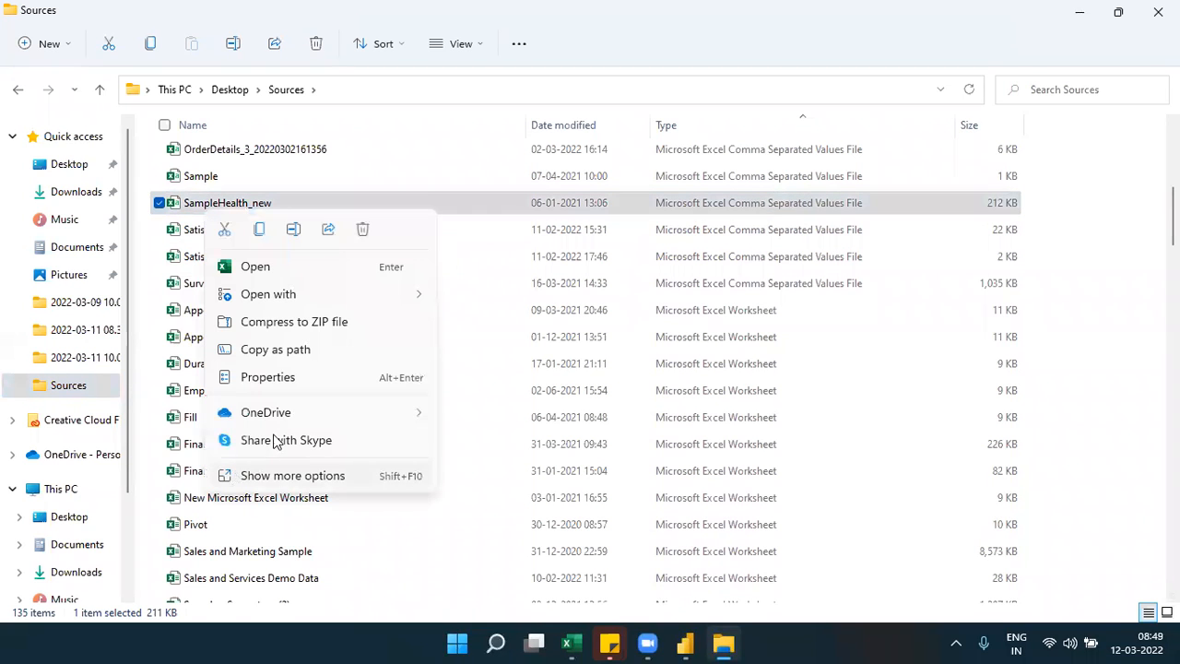
click(289, 384)
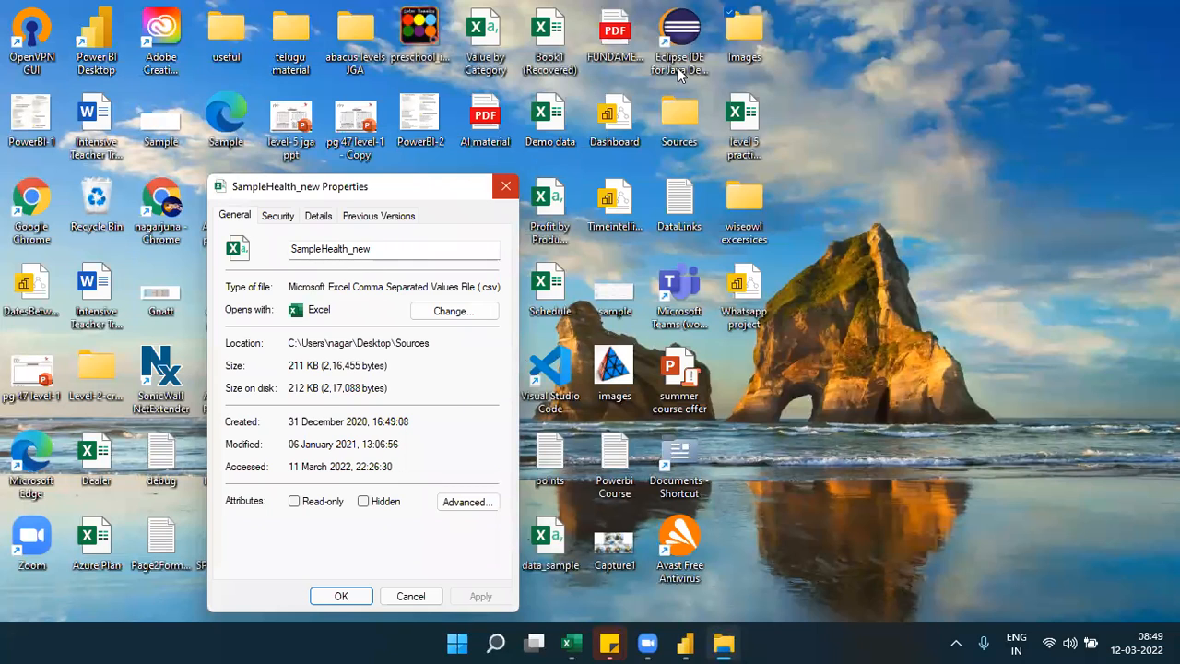
click(507, 186)
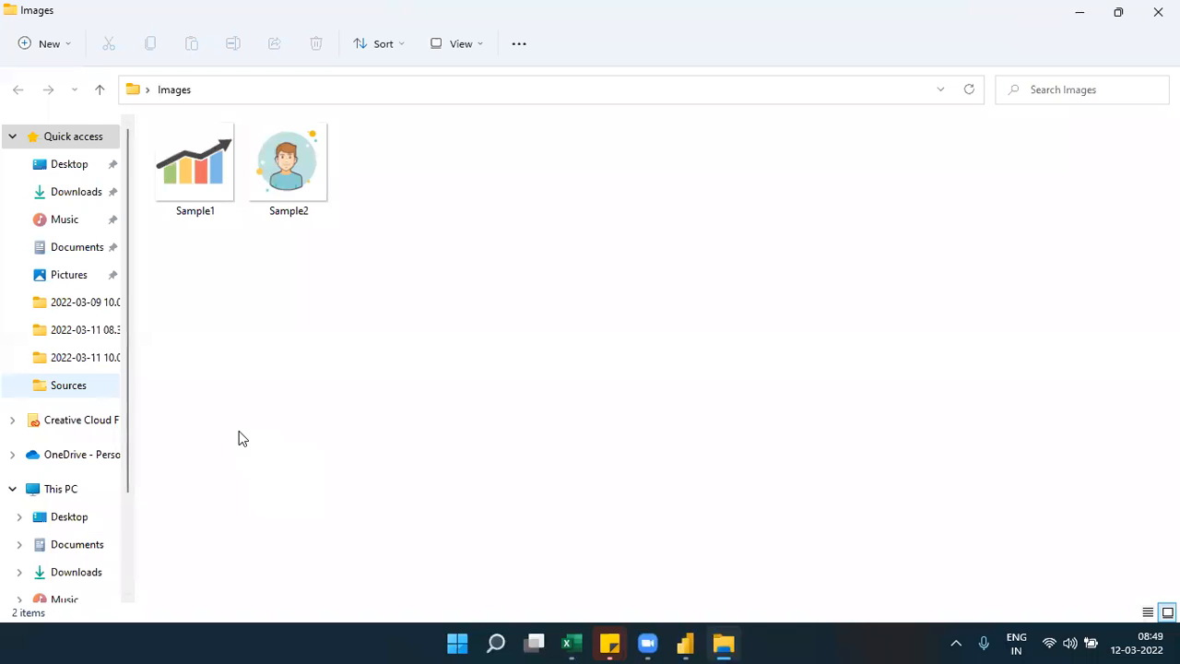
Open the SampleHealth_new CSV file from the Sources folder in Notepad and maximize the window
click(68, 384)
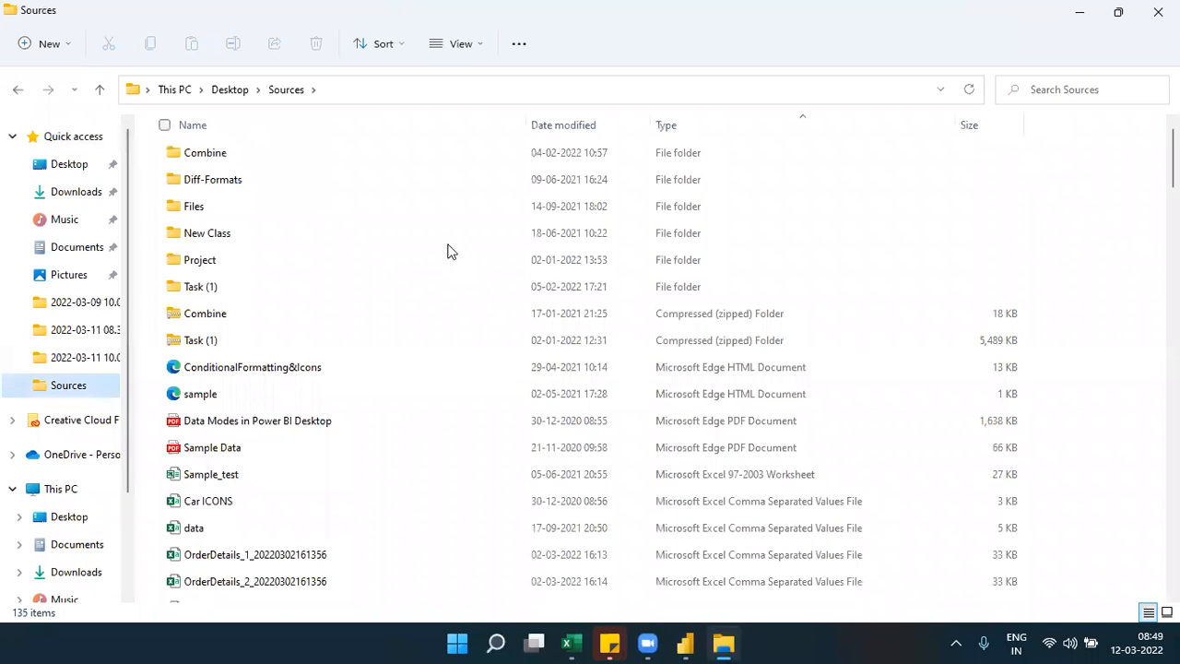
scroll(461, 230, down, 1)
scroll(461, 236, down, 4)
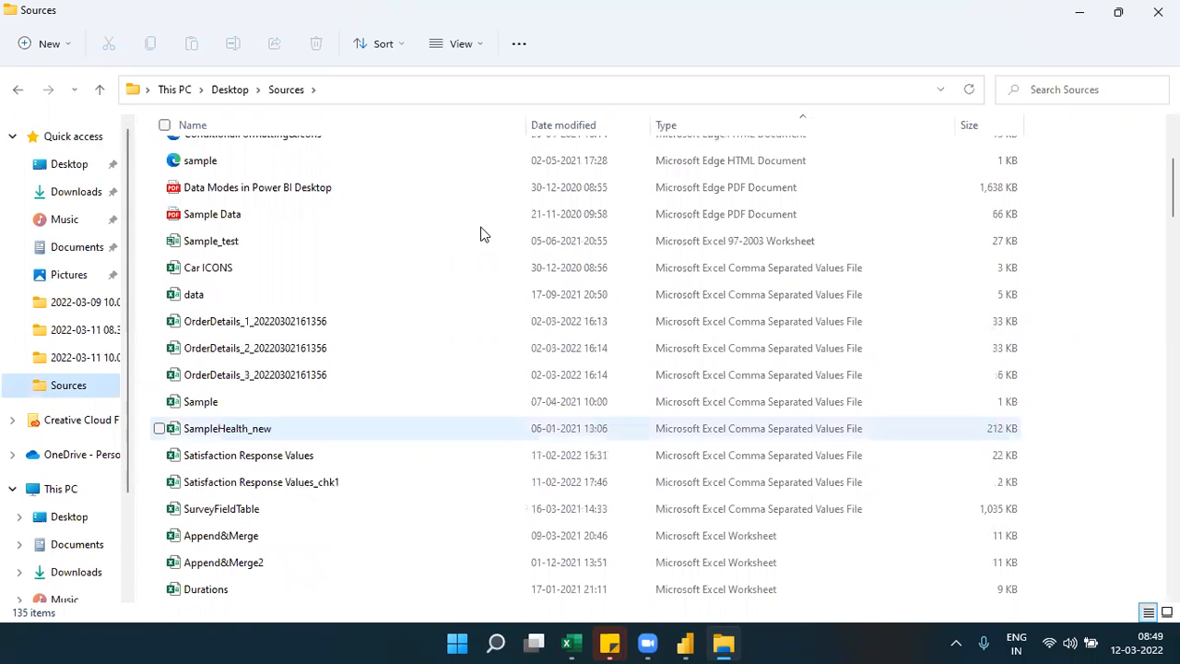
right_click(244, 428)
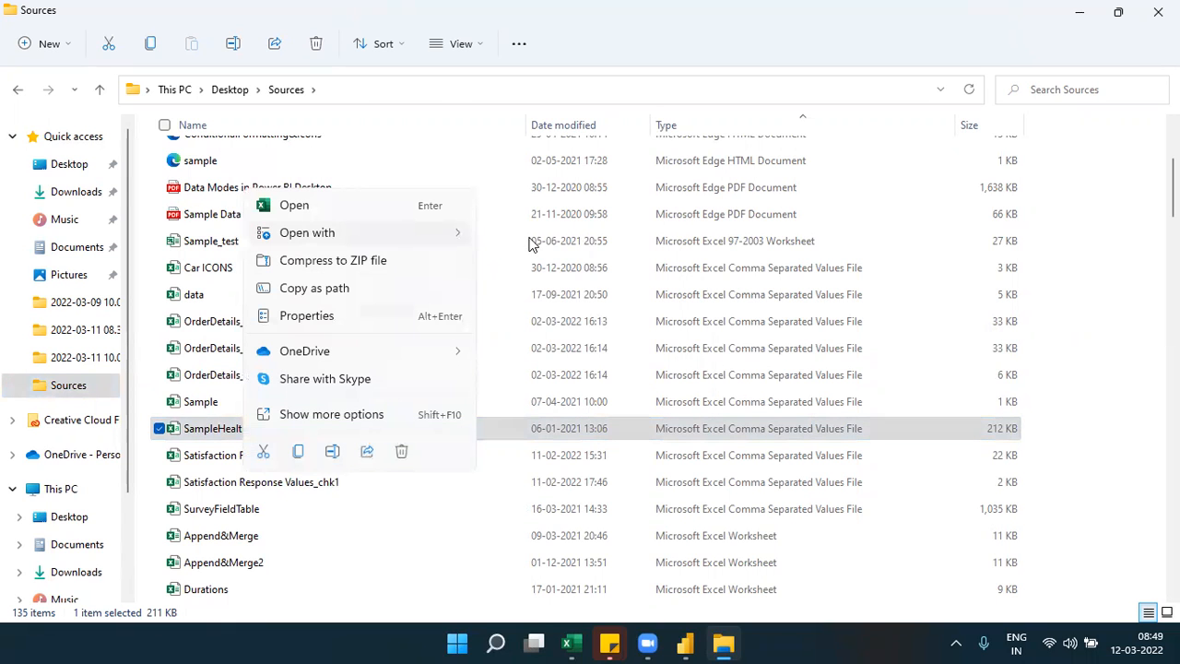
mouse_move(369, 232)
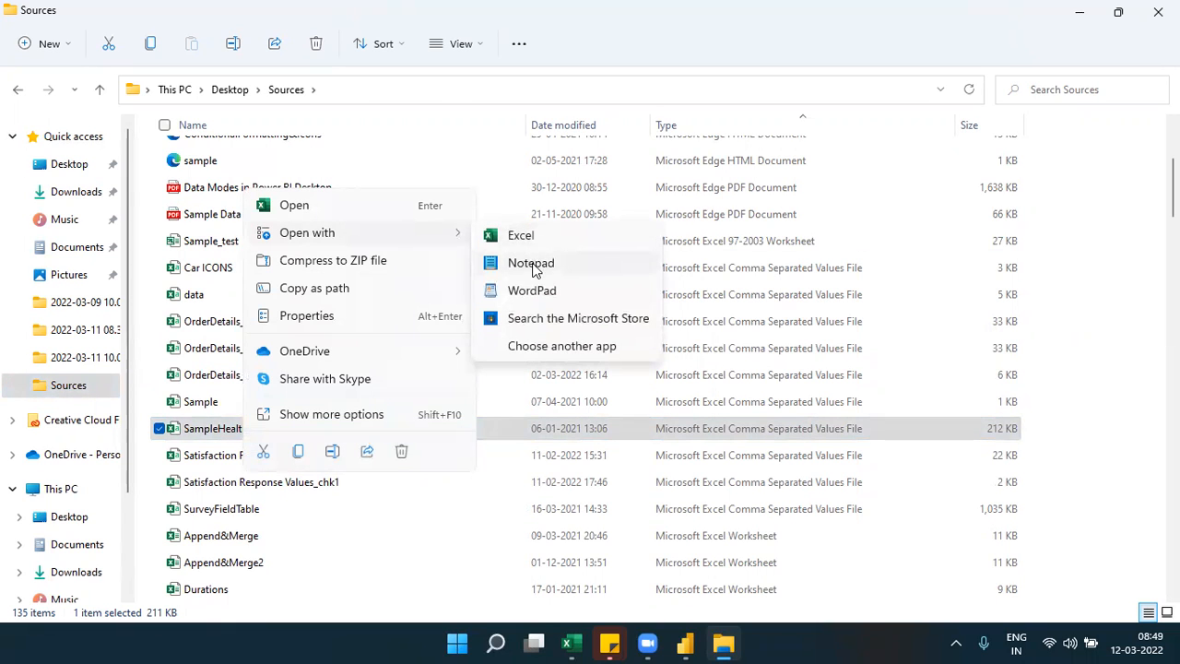
click(533, 264)
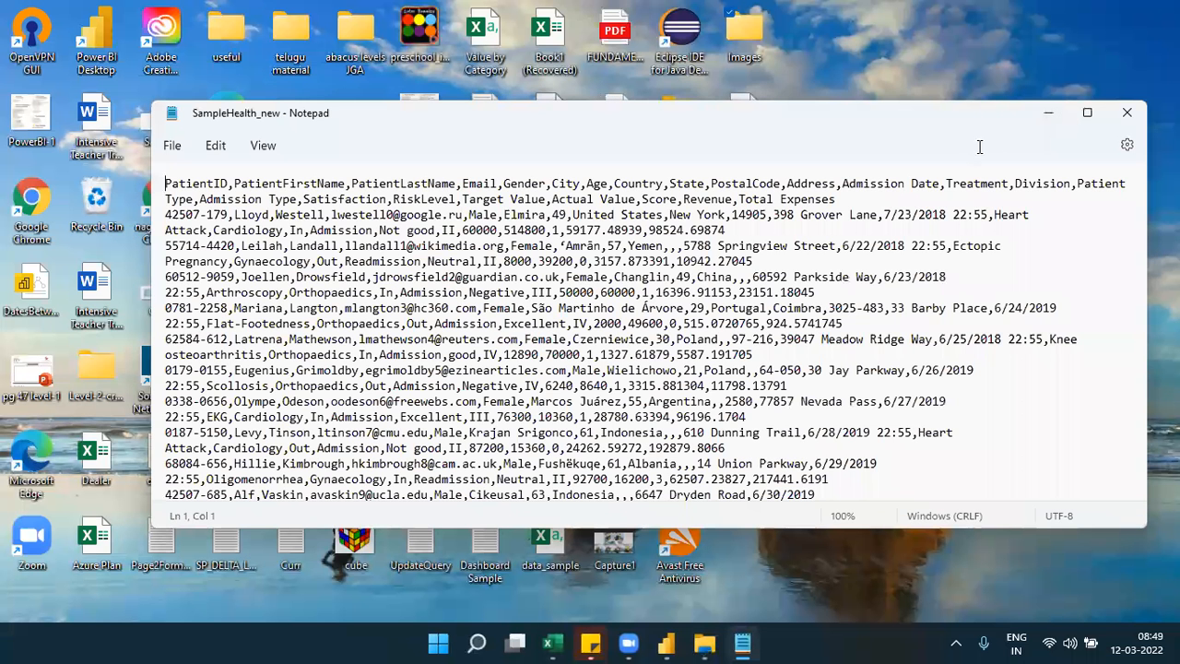
double_click(158, 119)
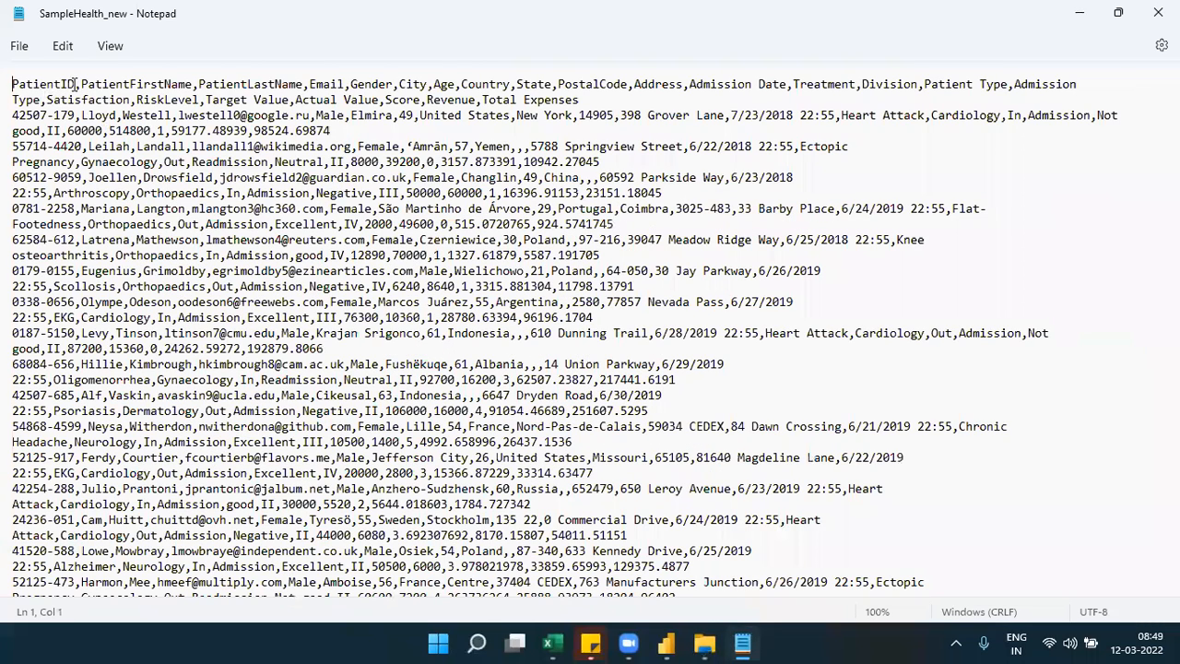
Examine how commas separate the PatientID and PatientFirstName headers and the first record's values, and close the text file
key(ctrl+shift+Right)
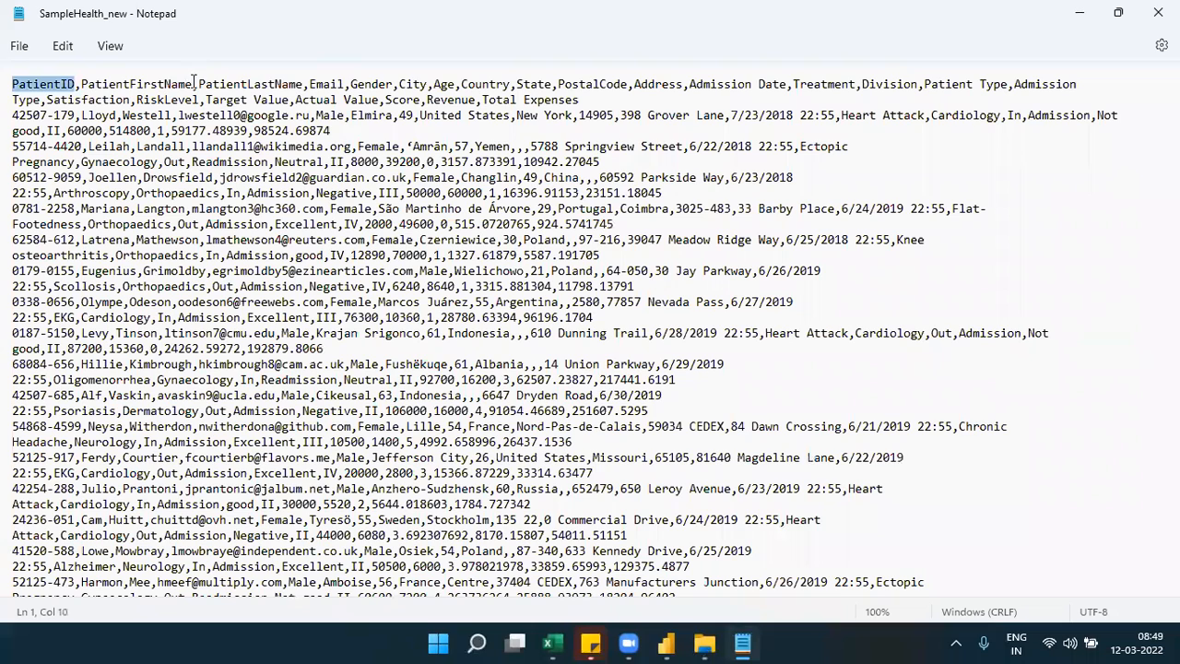
double_click(97, 89)
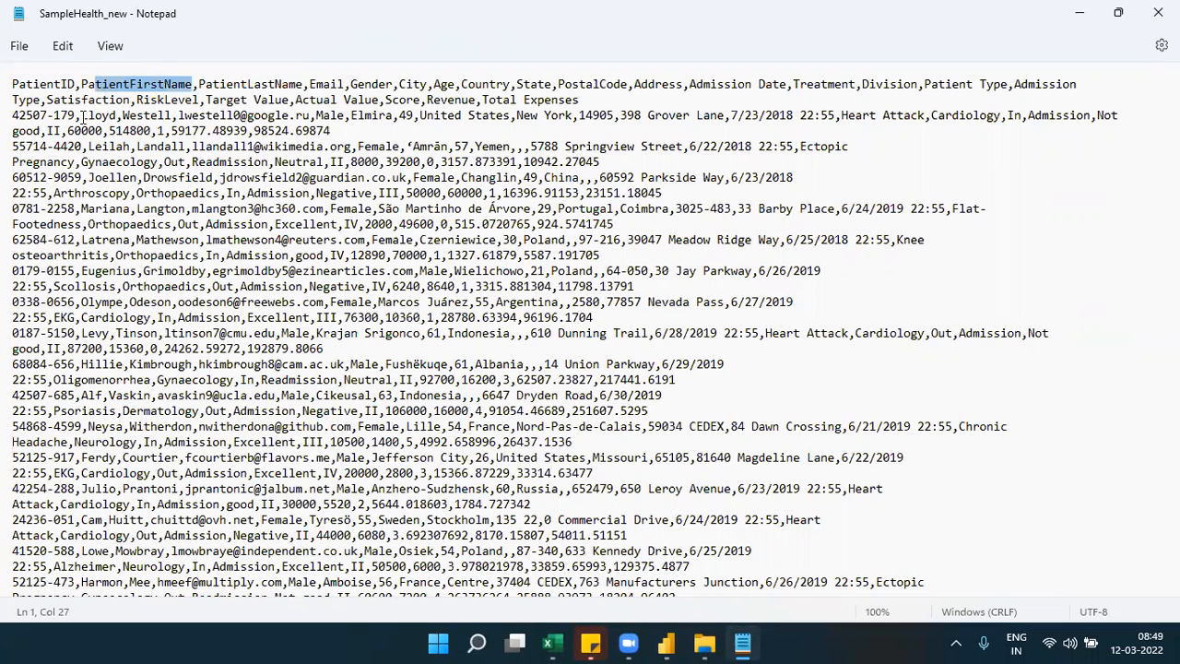
click(82, 117)
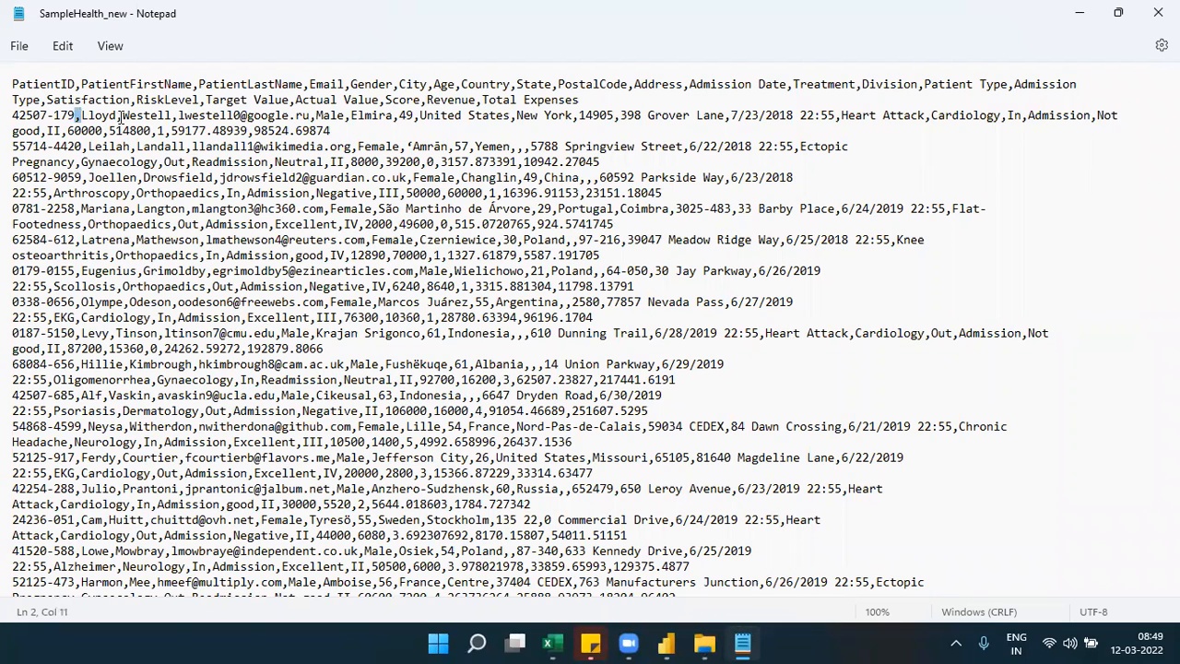
click(120, 117)
click(79, 115)
click(1146, 14)
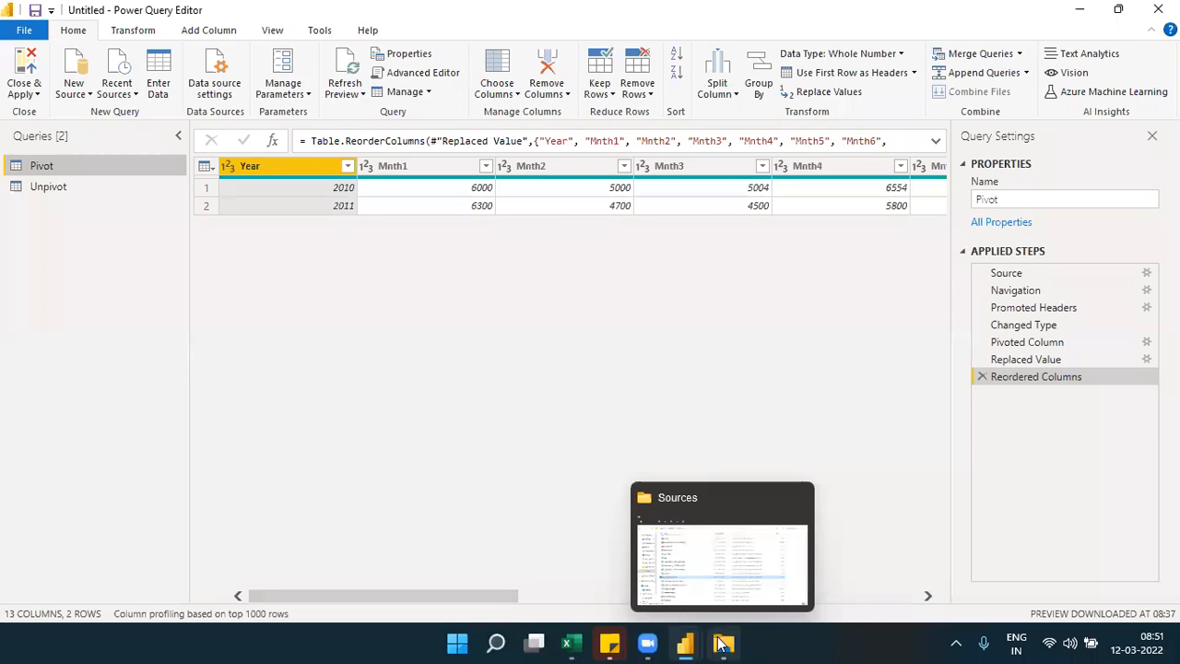
Check the Sources folder, return to Power Query Editor and connect to a new Text/CSV data source
click(722, 643)
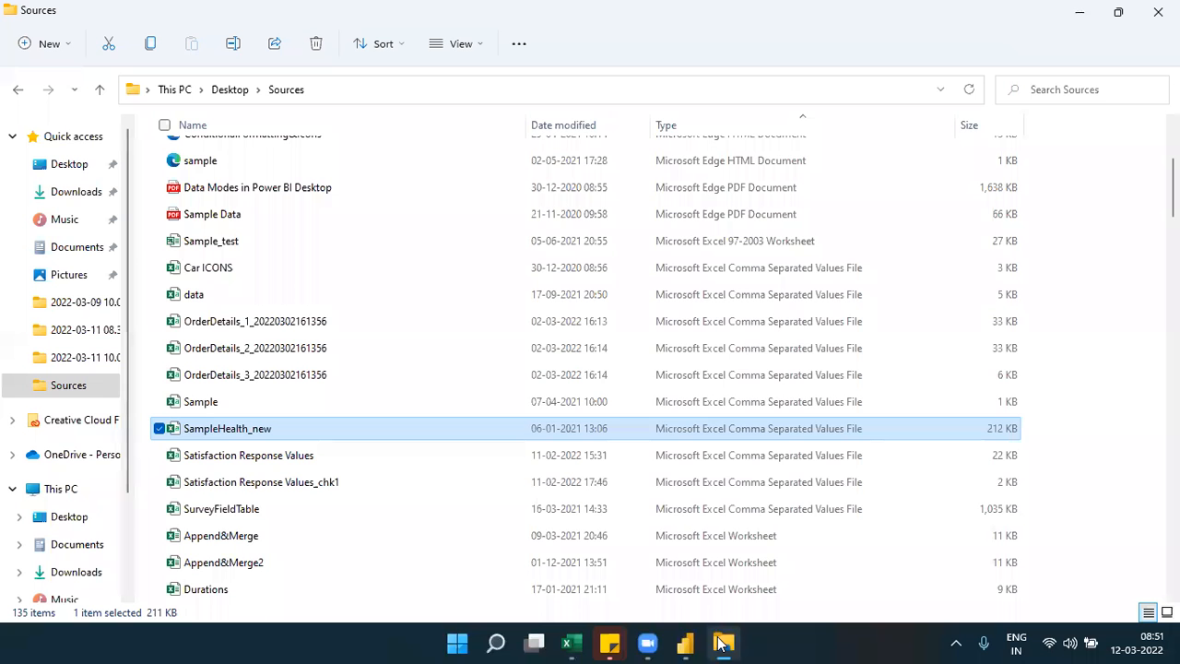
click(722, 643)
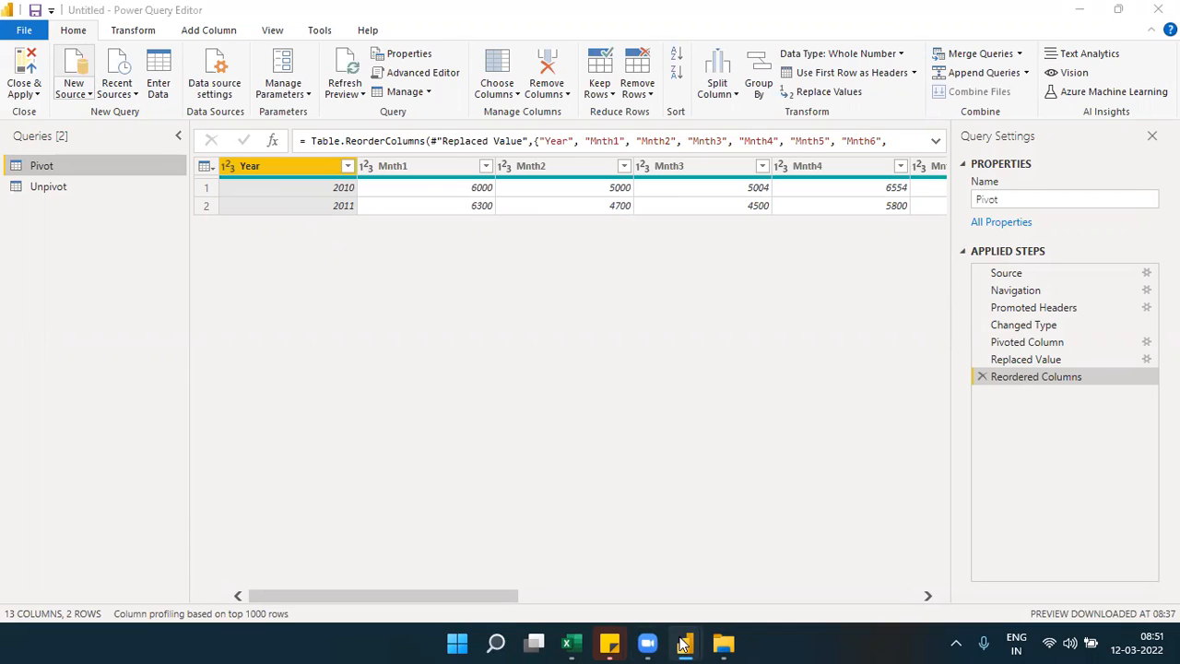
mouse_move(684, 646)
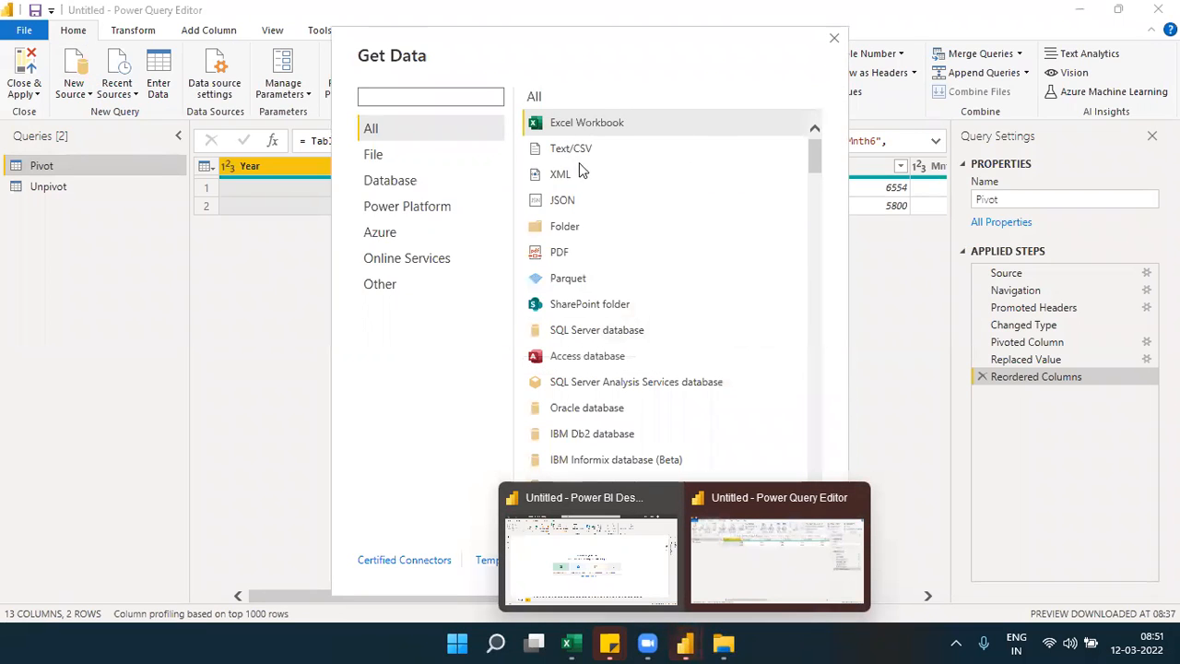
click(575, 155)
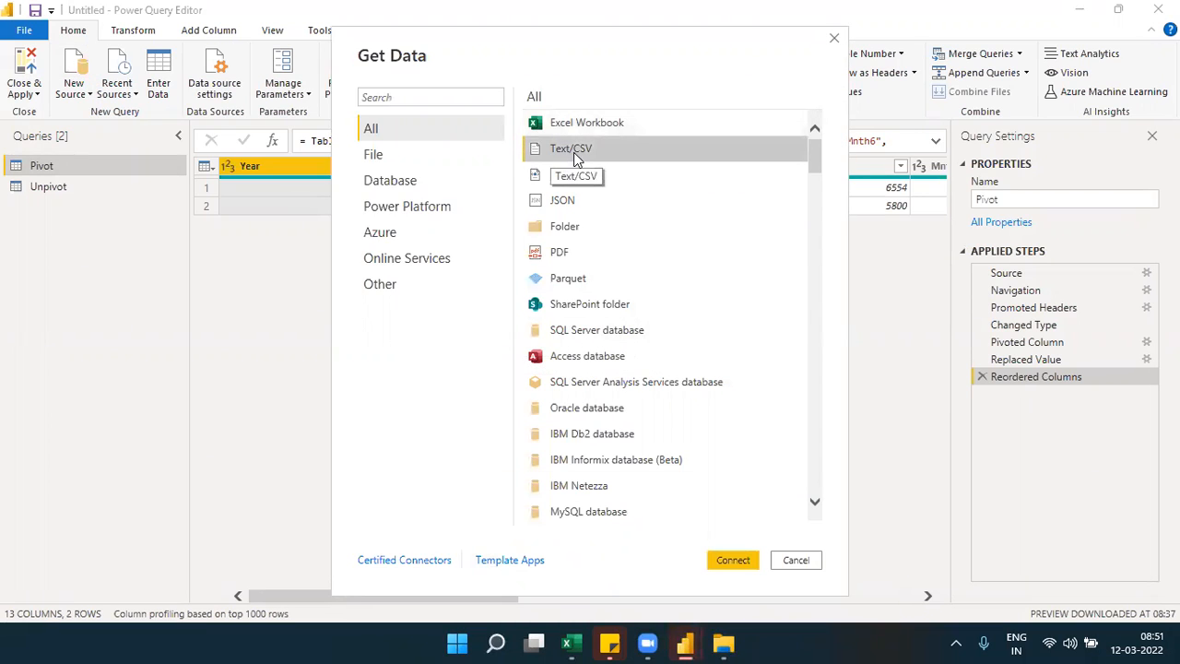
click(732, 562)
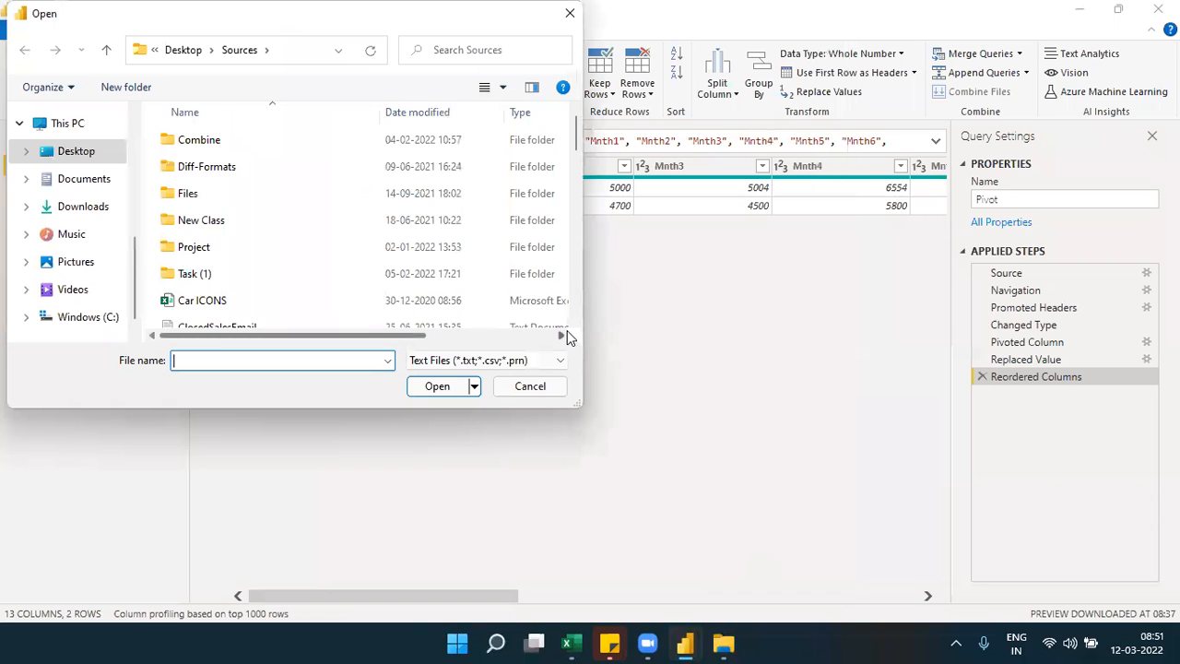
Load the SampleHealth_new file from the Sources folder into the import preview
scroll(574, 316, down, 1)
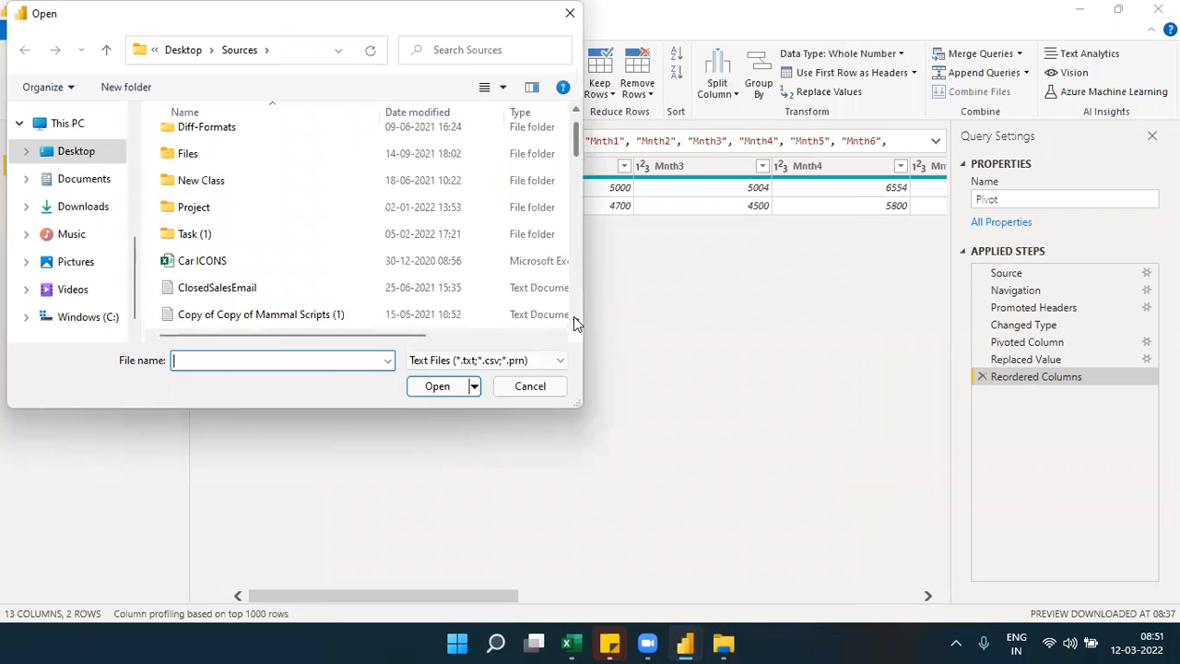
scroll(573, 318, down, 3)
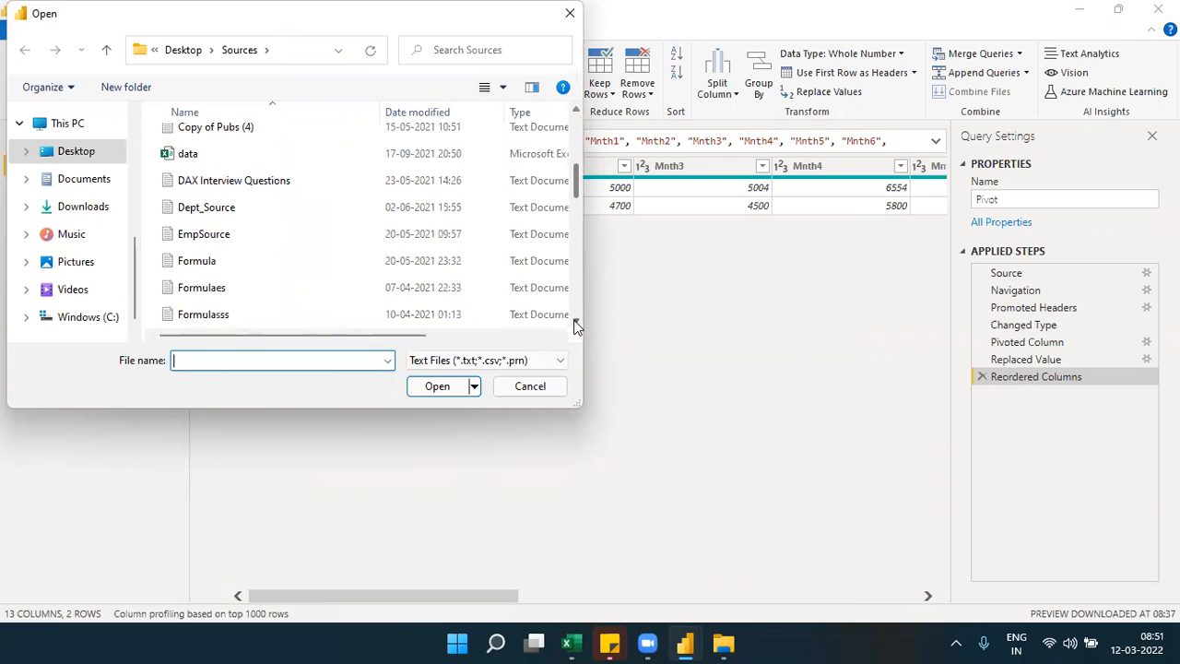
scroll(574, 324, down, 4)
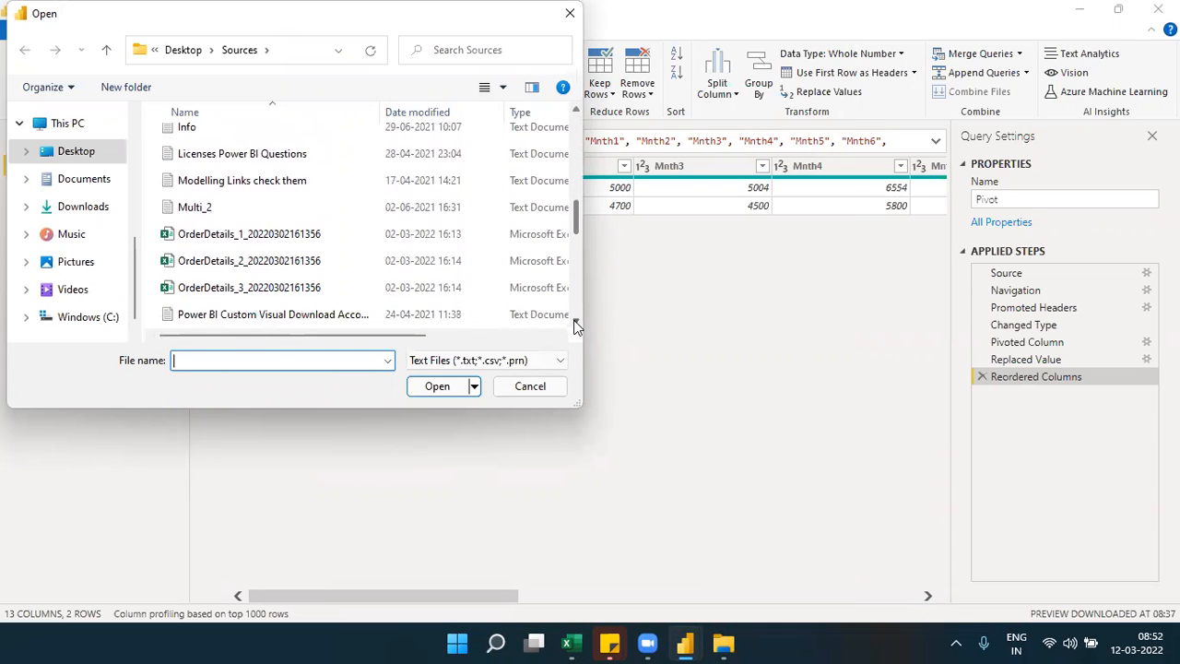
scroll(574, 324, down, 3)
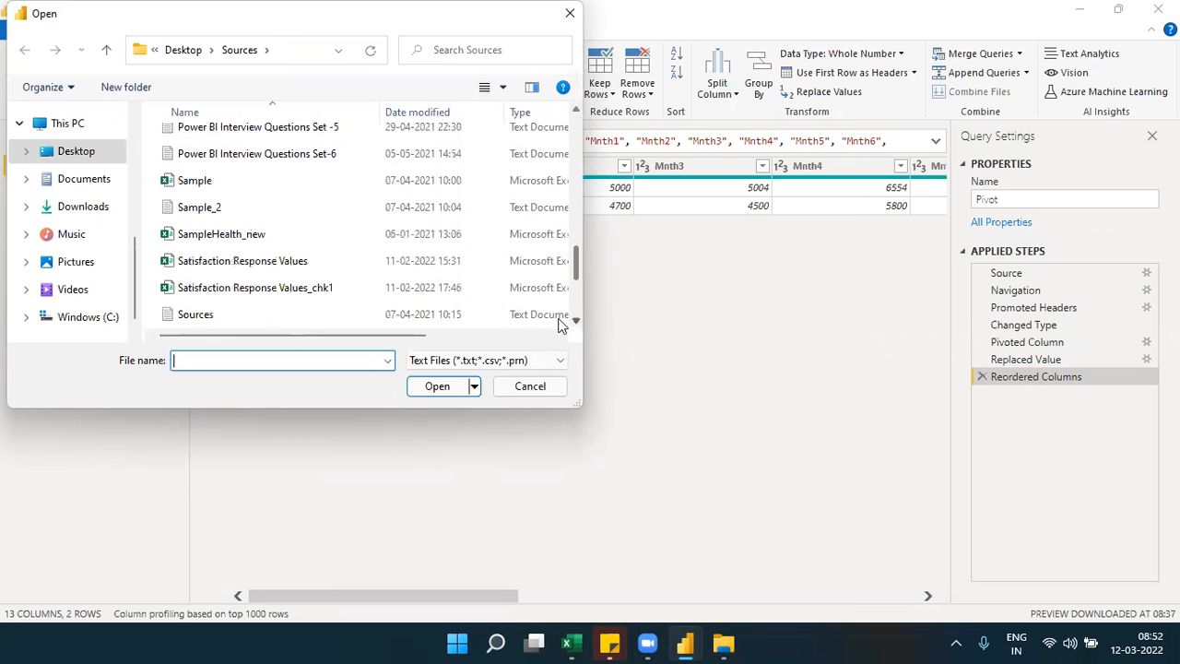
double_click(237, 236)
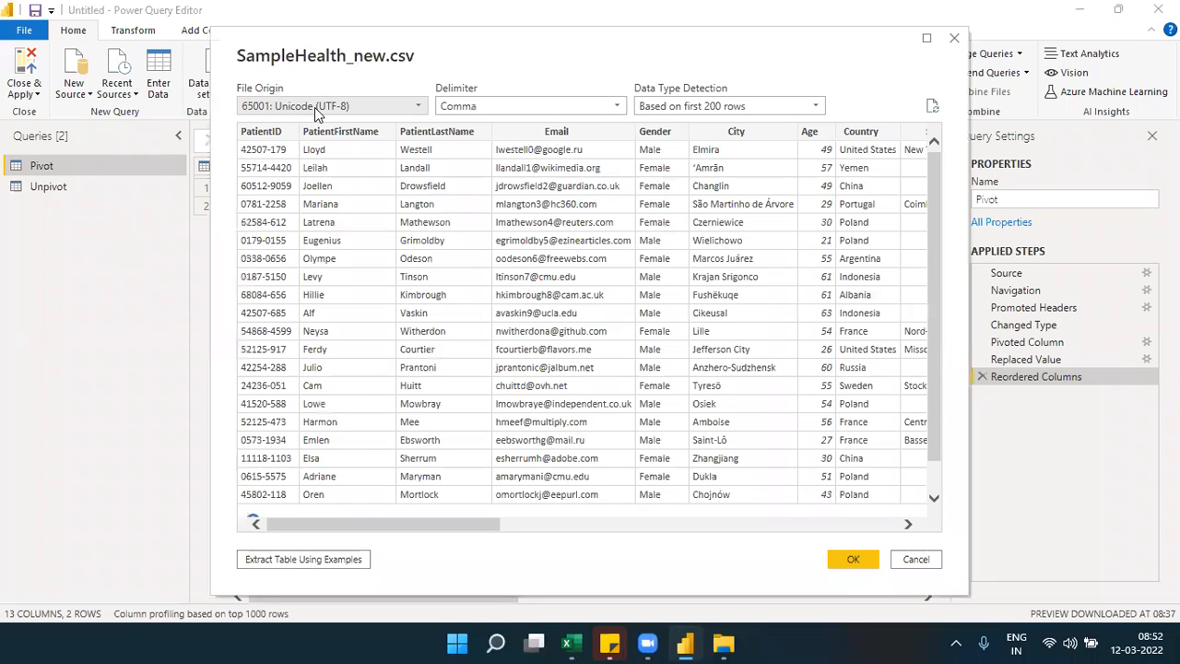
Import SampleHealth_new.csv with the Comma delimiter and data type detection based on the first 200 rows
click(501, 106)
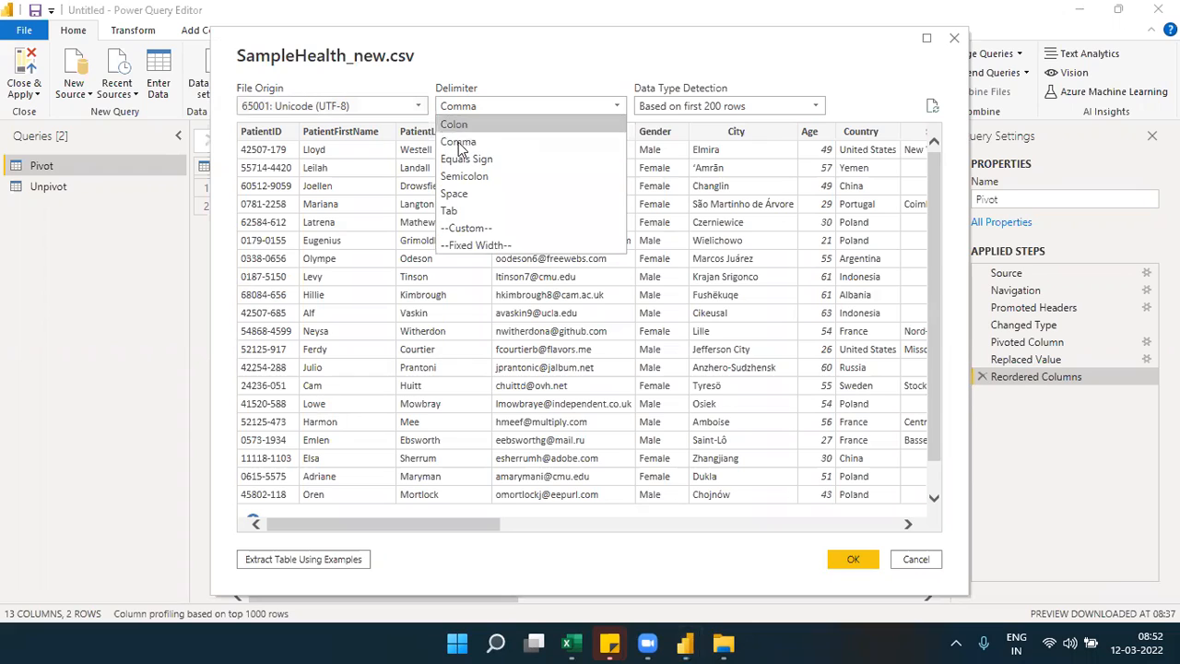
click(459, 143)
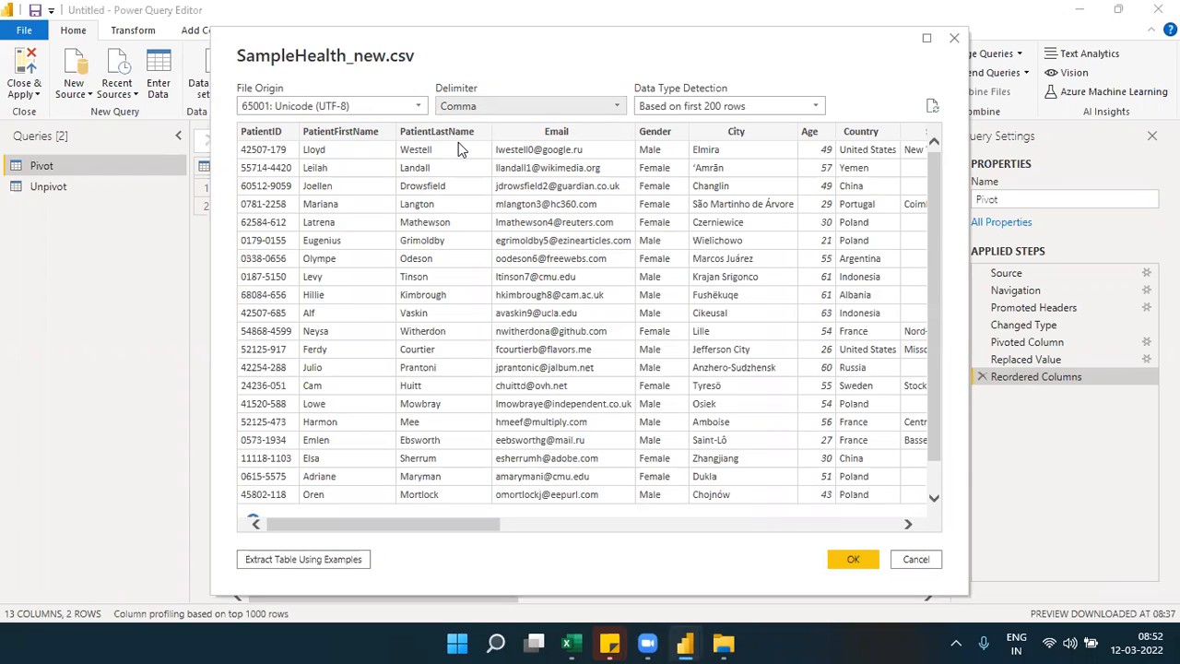
click(619, 105)
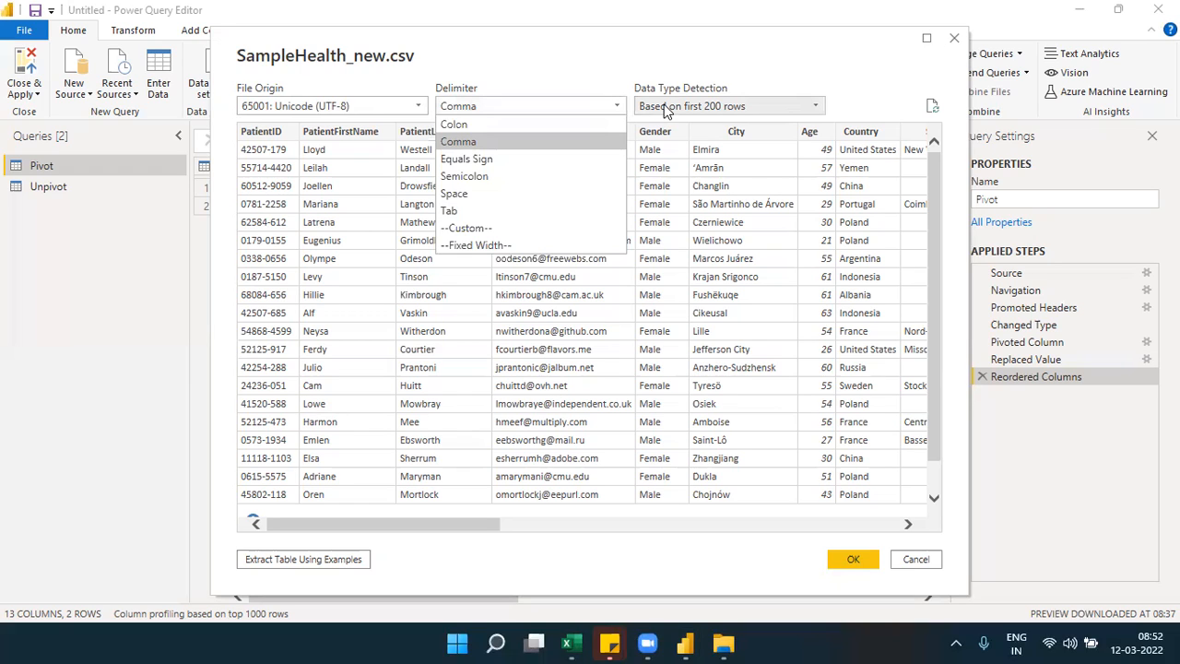
click(686, 84)
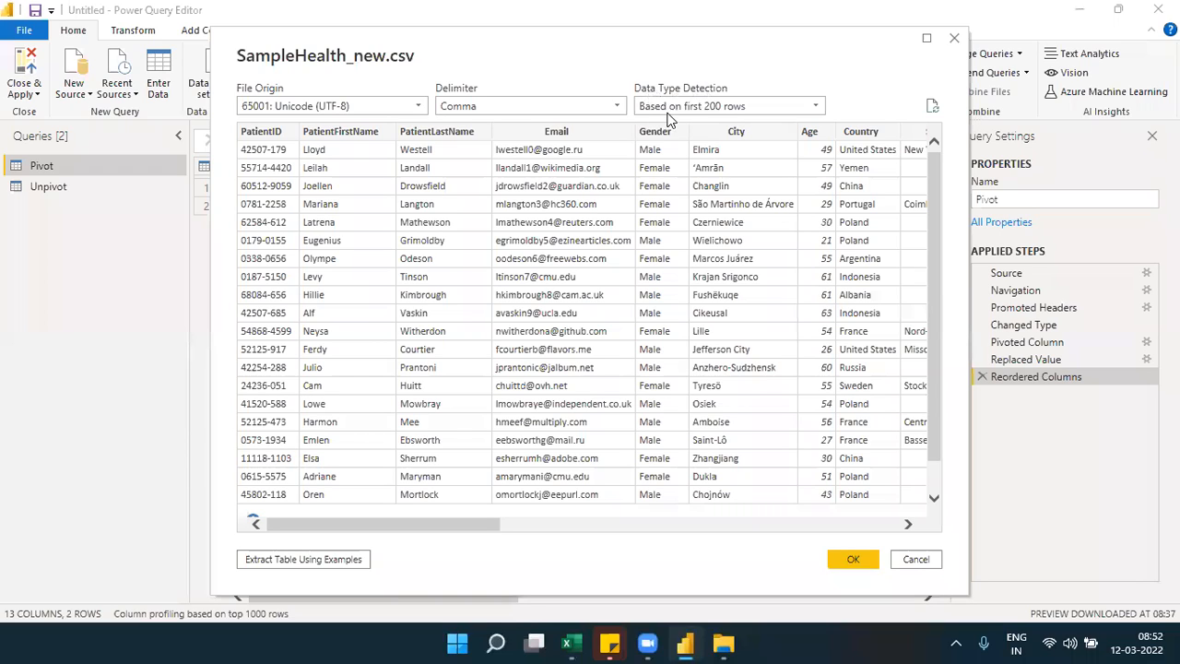
click(669, 116)
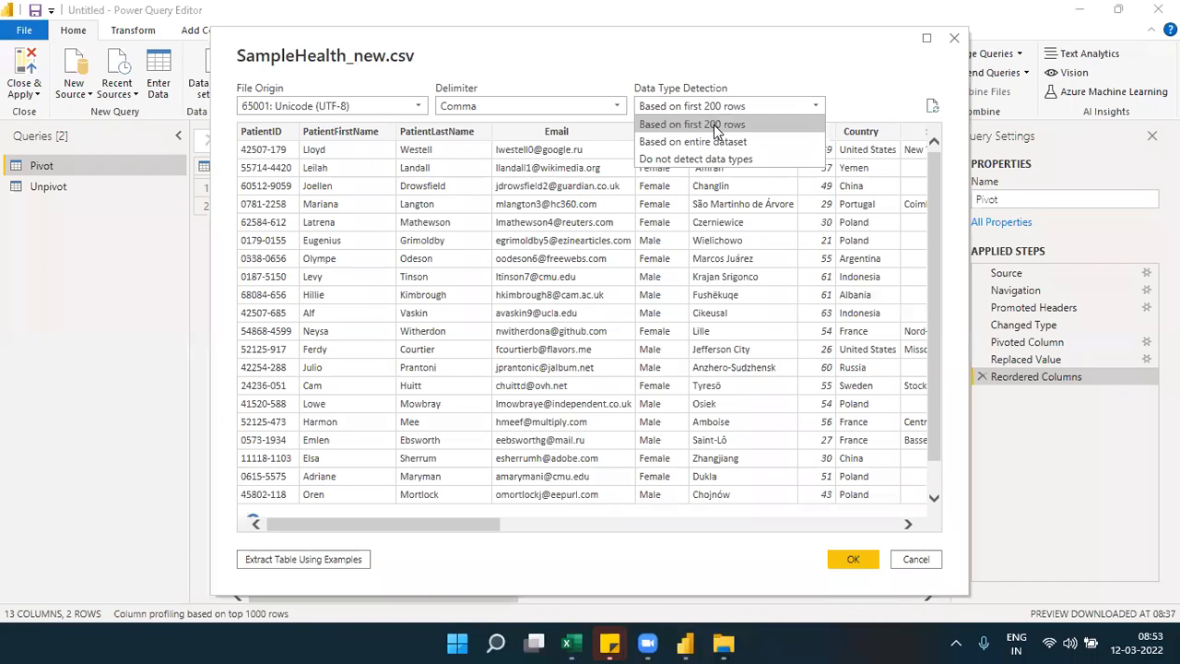
click(715, 126)
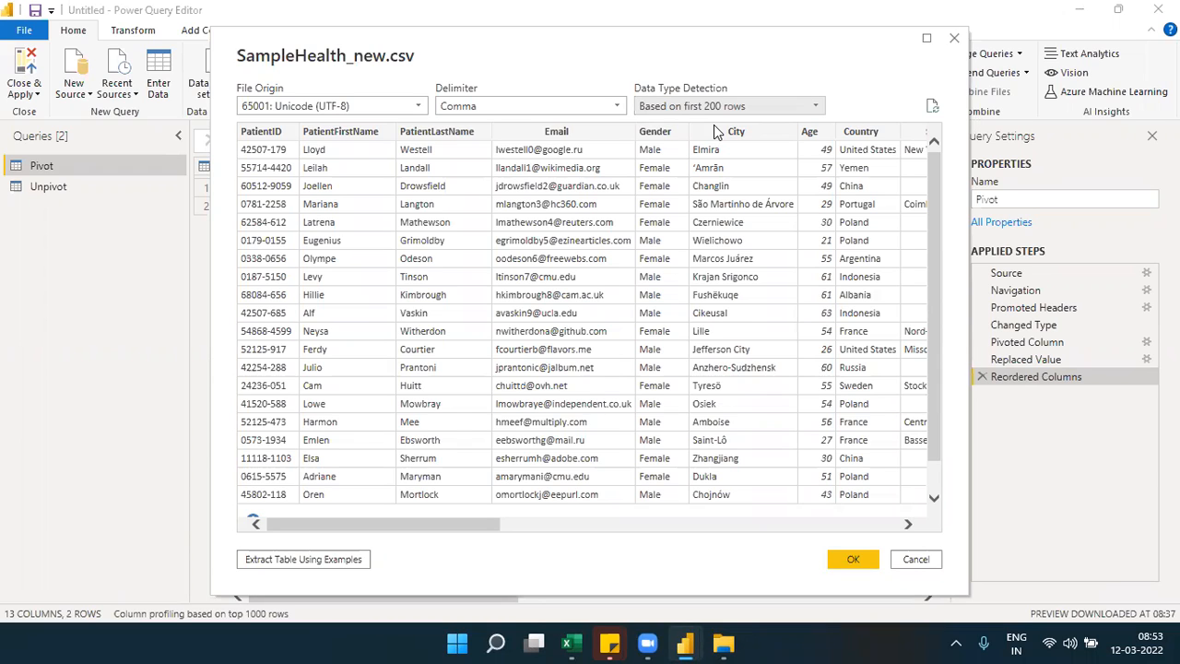
click(848, 559)
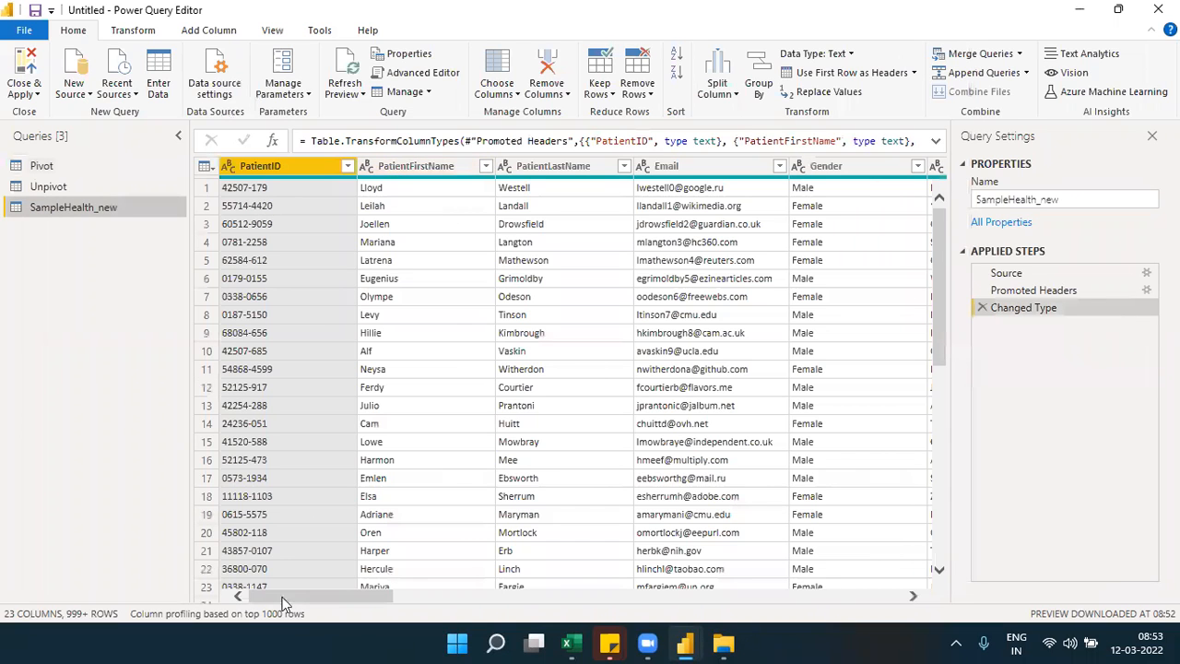
Look through the imported SampleHealth_new columns up to Total Expenses and check their data types
drag(287, 606, 488, 596)
click(660, 596)
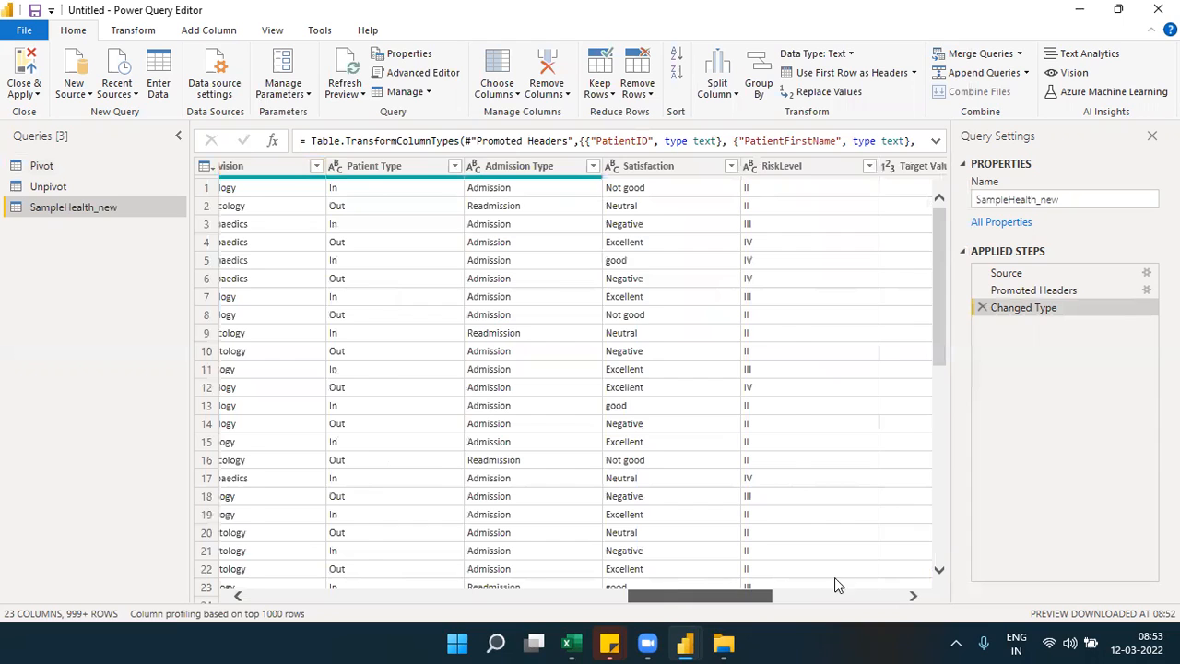
click(840, 595)
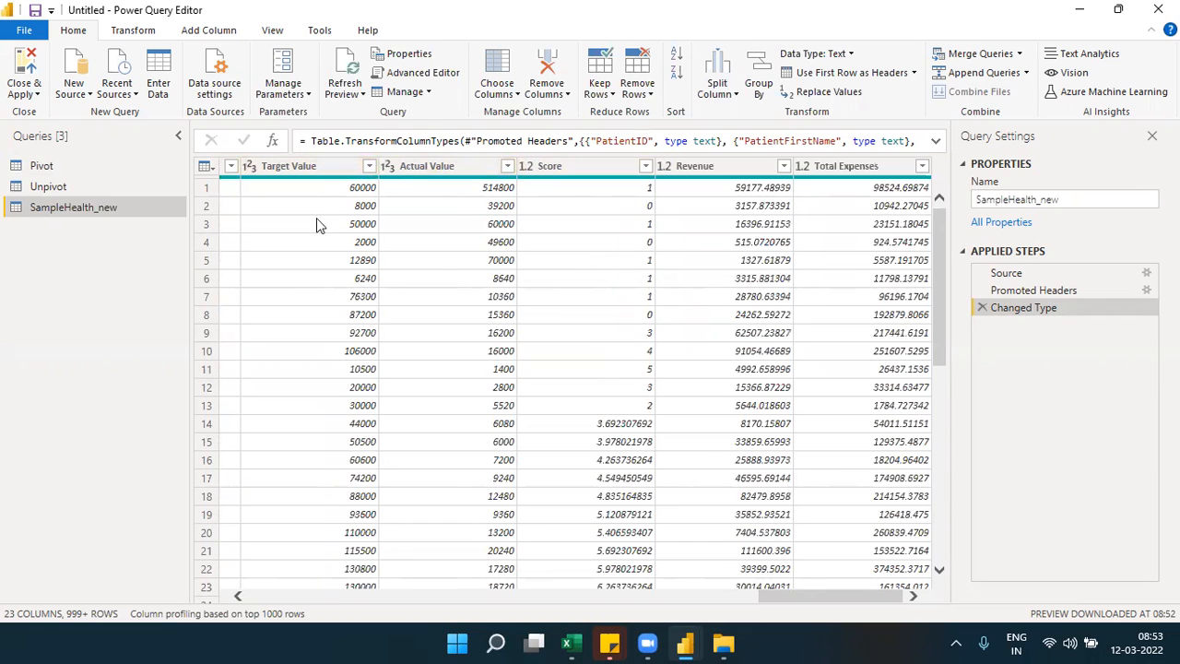
drag(790, 597, 635, 610)
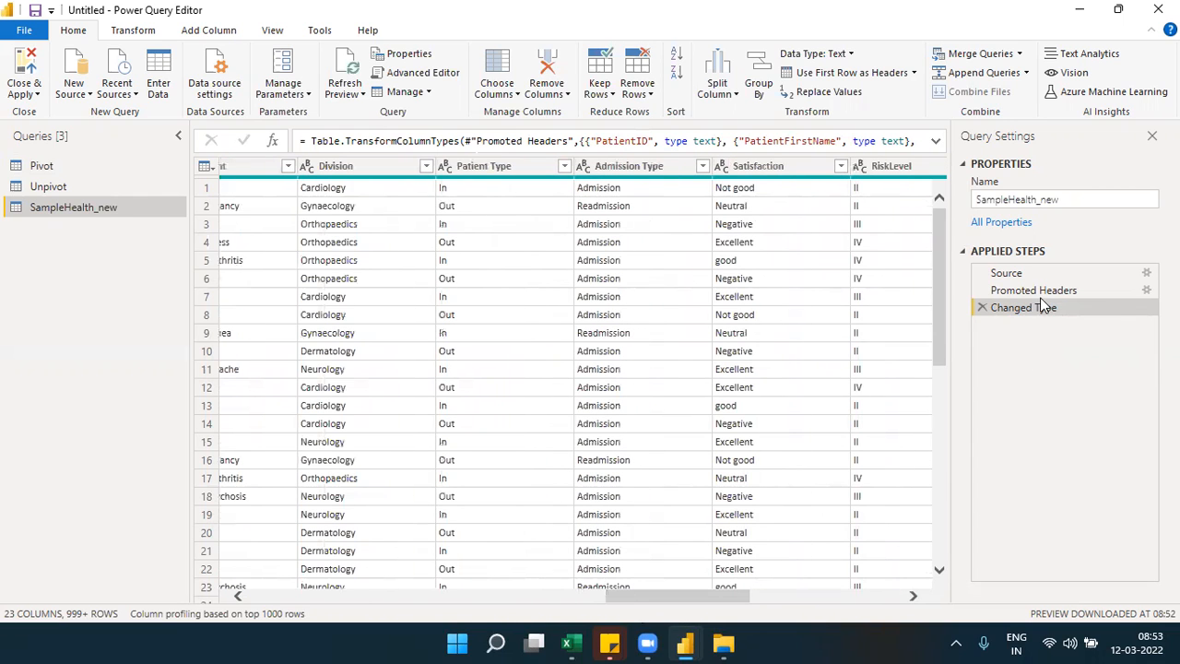
Compare the table at the Source and Promoted Headers steps and check the options for using the first row as headers
click(1012, 275)
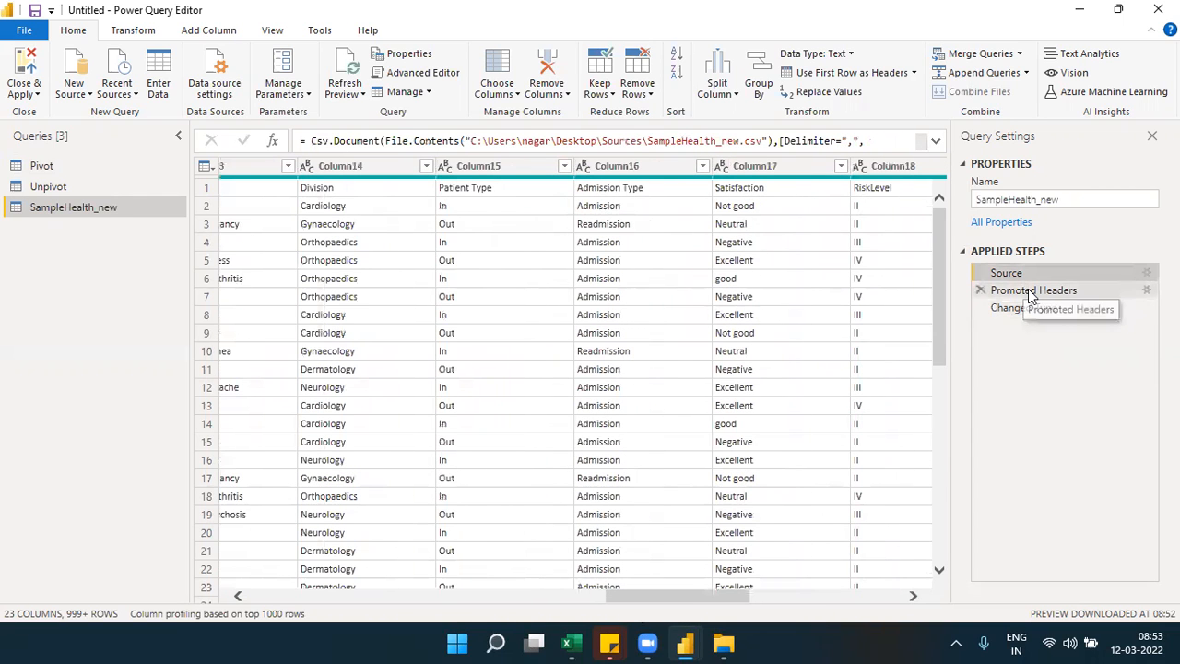
click(800, 593)
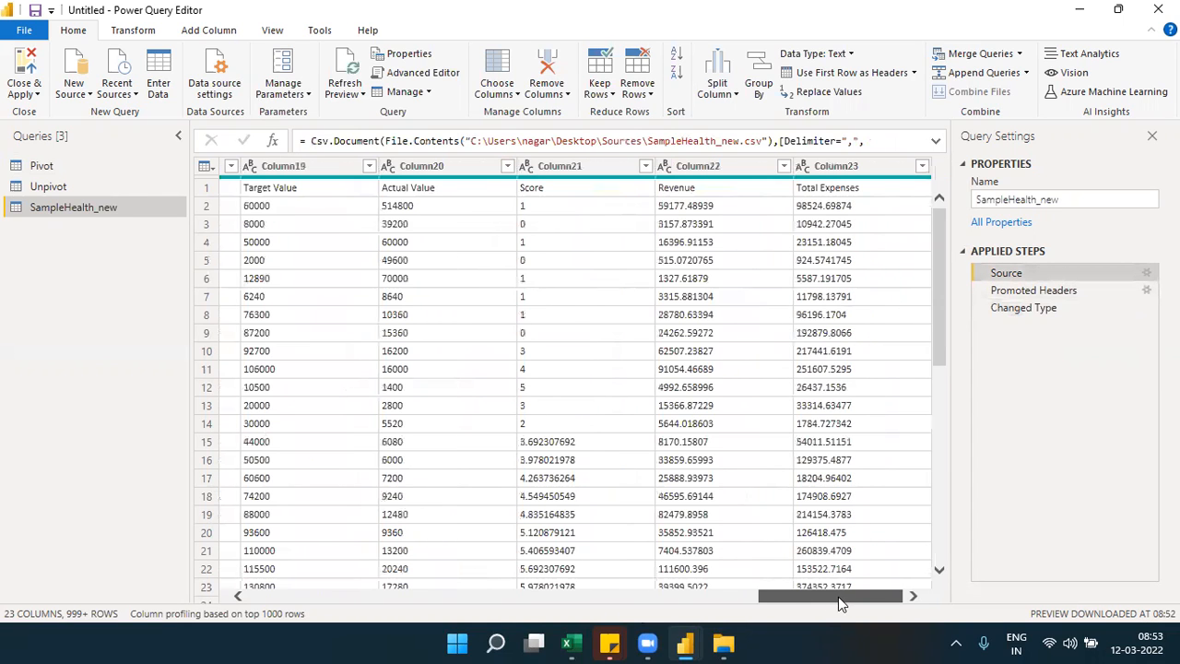
click(1009, 291)
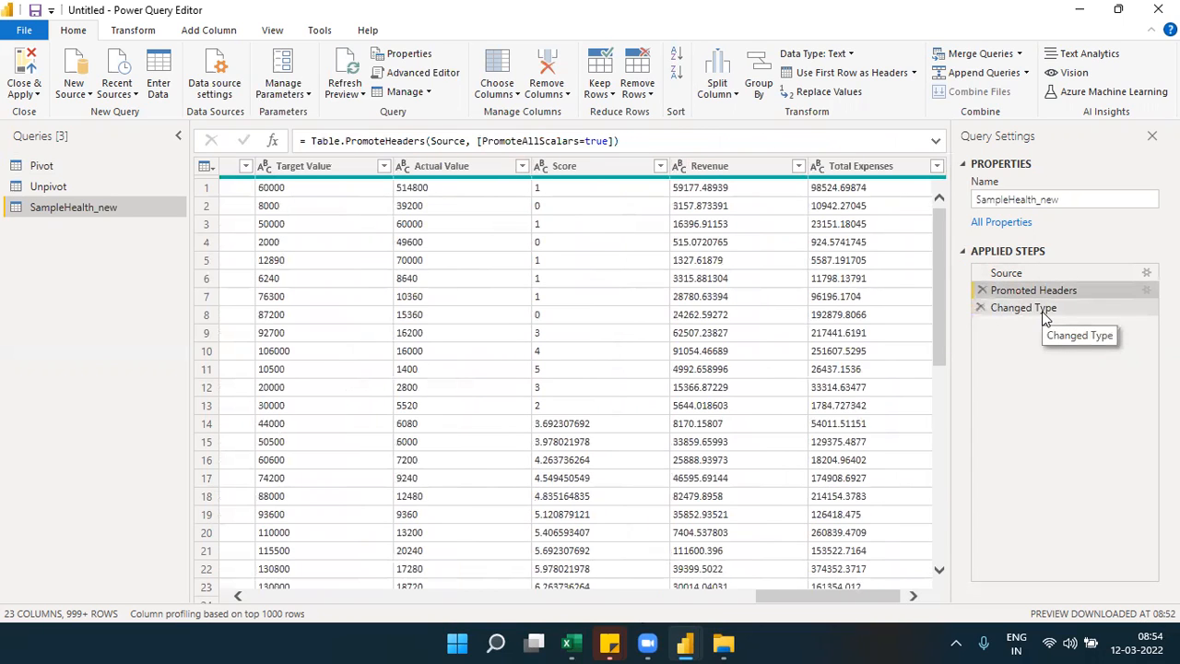
click(139, 33)
click(99, 94)
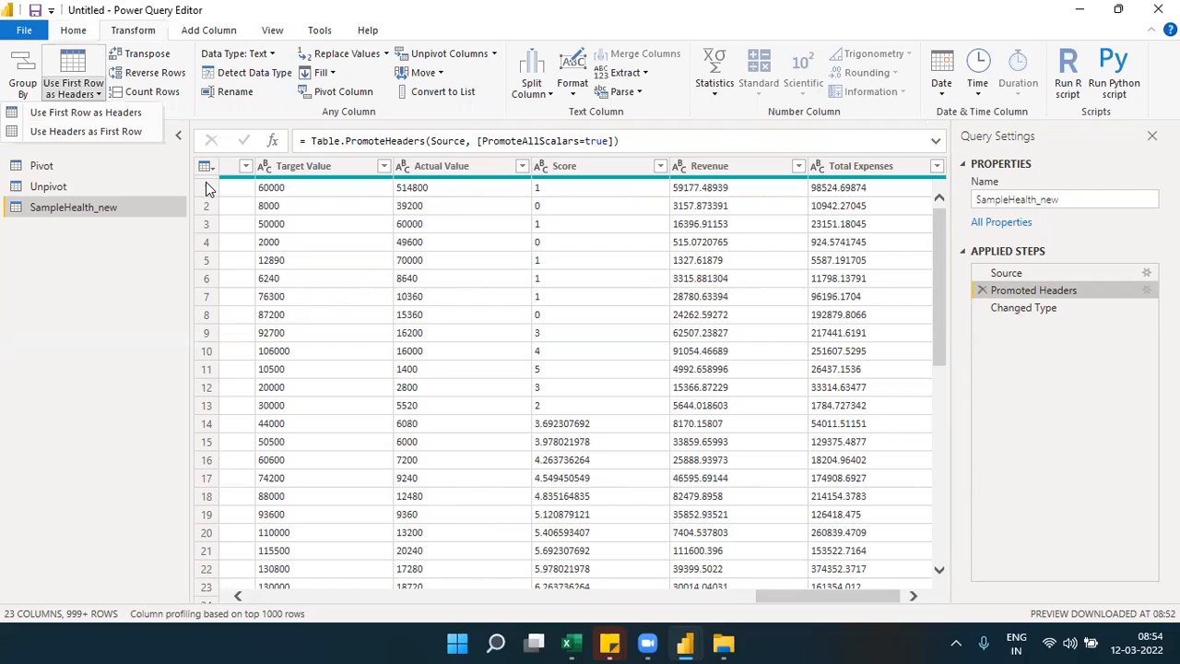
Delete the Changed Type and Promoted Headers steps from the SampleHealth_new query
click(980, 308)
click(980, 308)
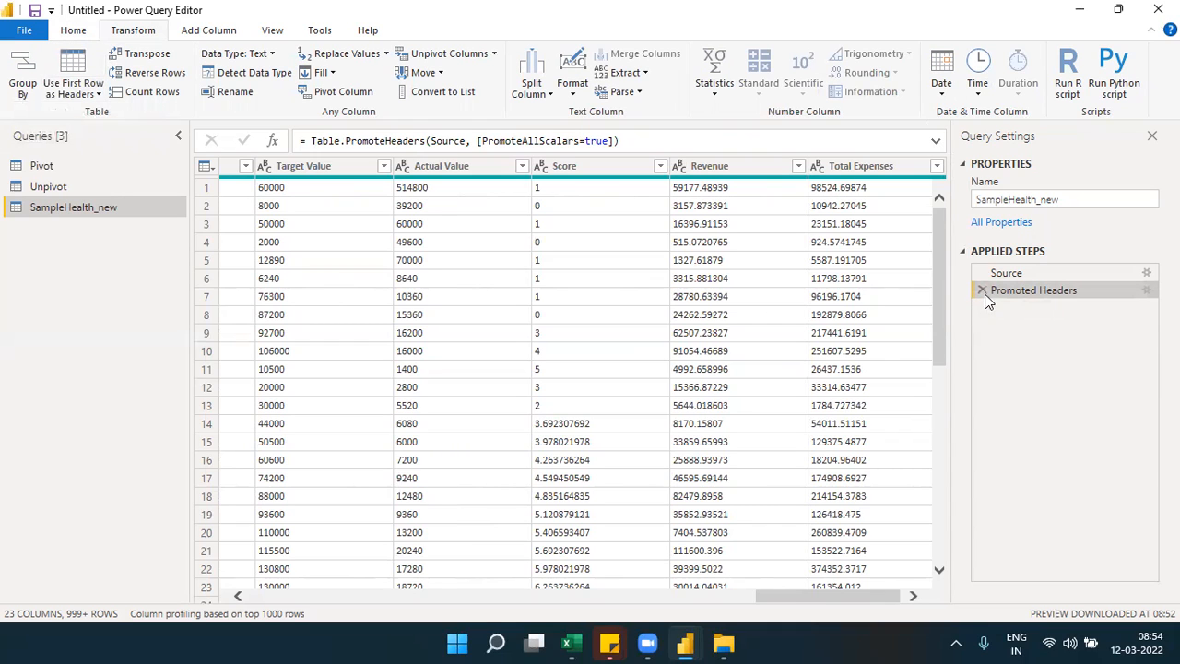
click(982, 290)
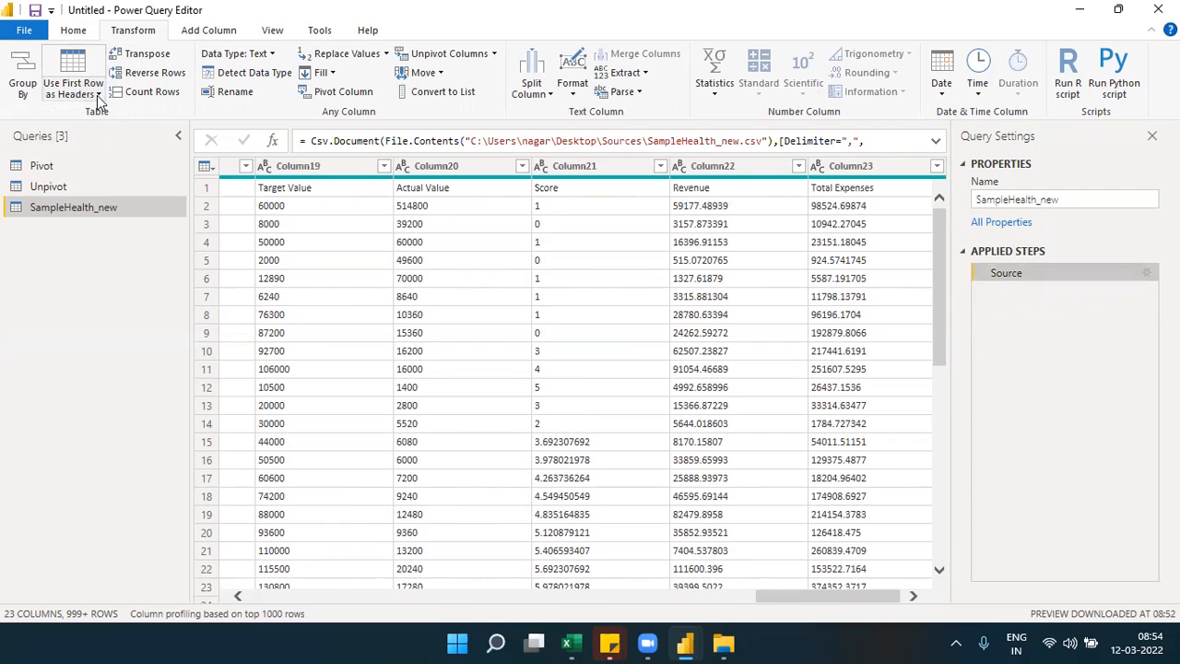
Promote the first row of SampleHealth_new to column headers
click(258, 598)
click(261, 600)
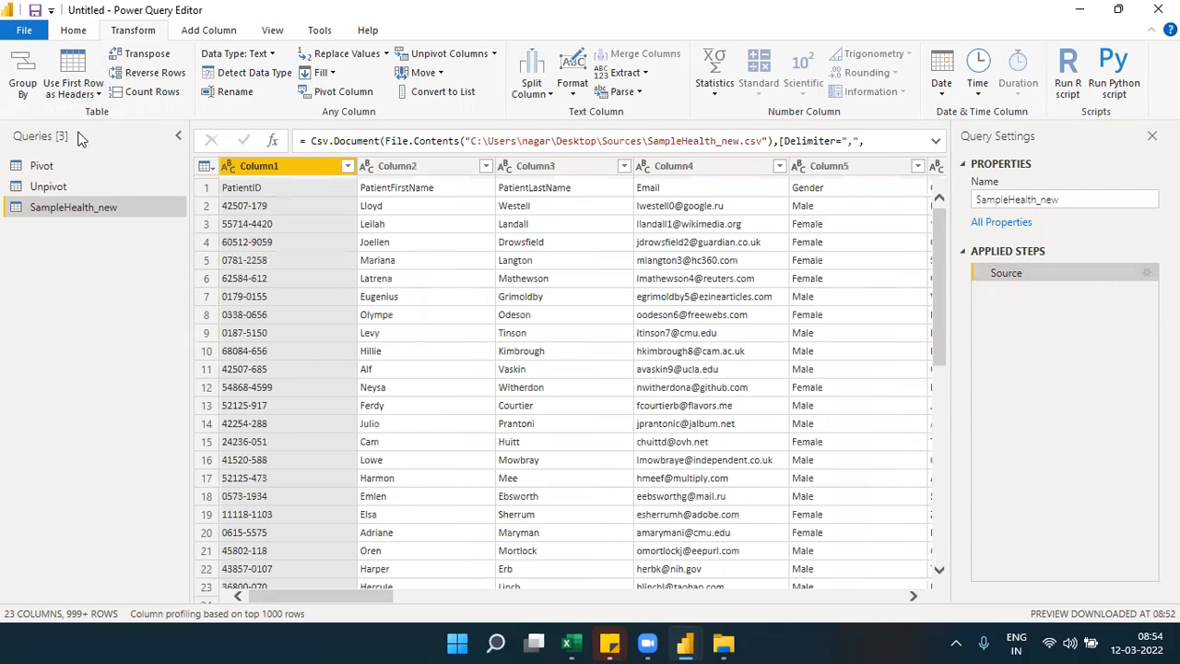
click(87, 97)
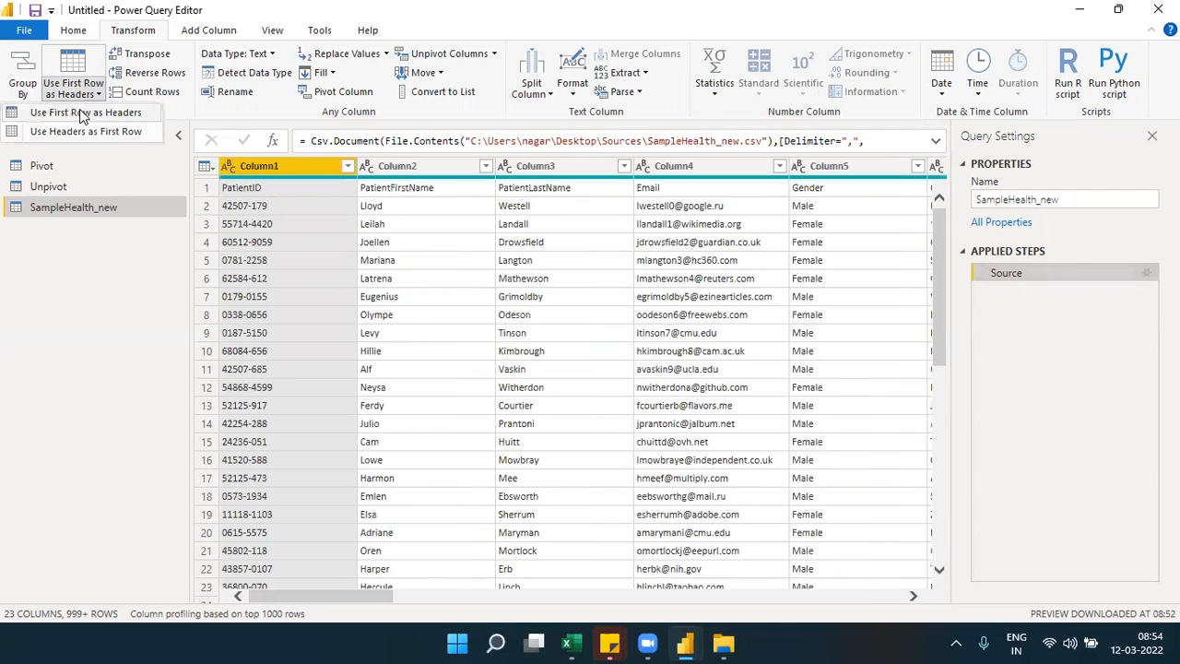
click(81, 112)
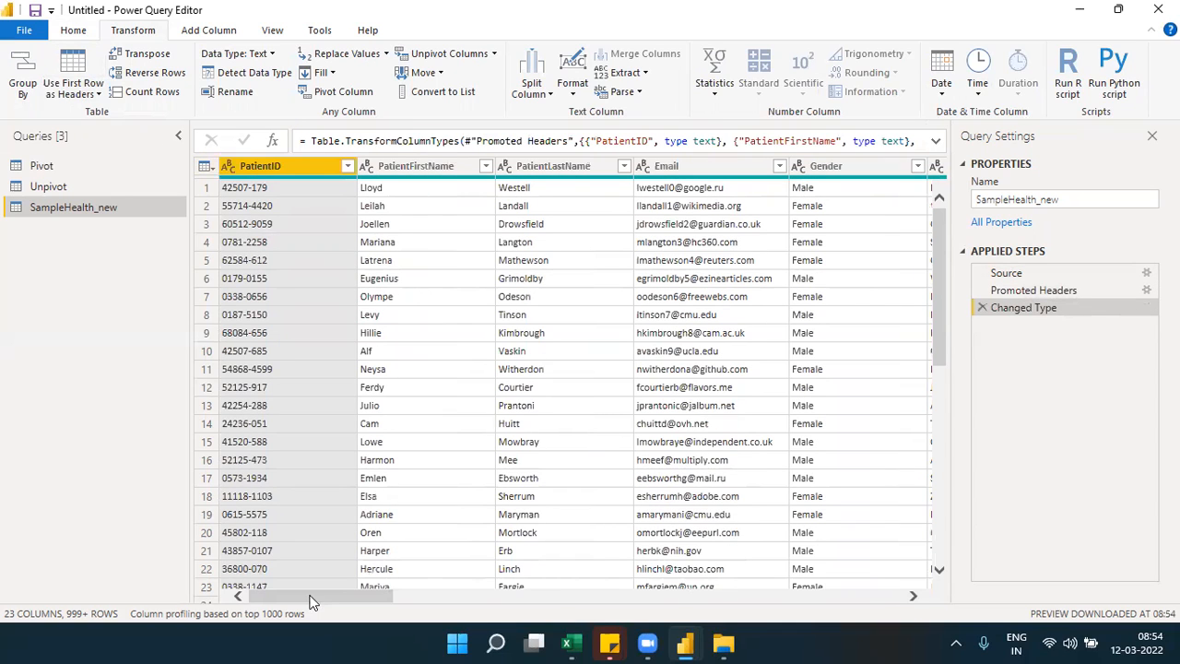
Examine the detected column types and read through the Admission Date values for their date formats
drag(306, 599, 876, 610)
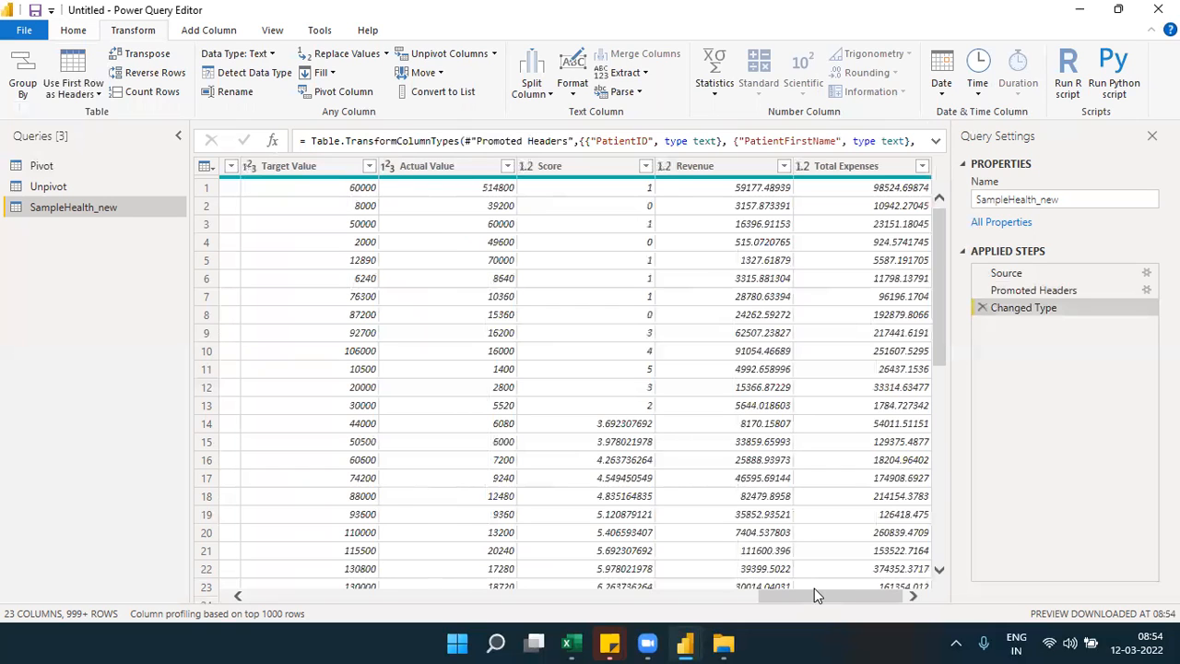
drag(771, 597, 567, 588)
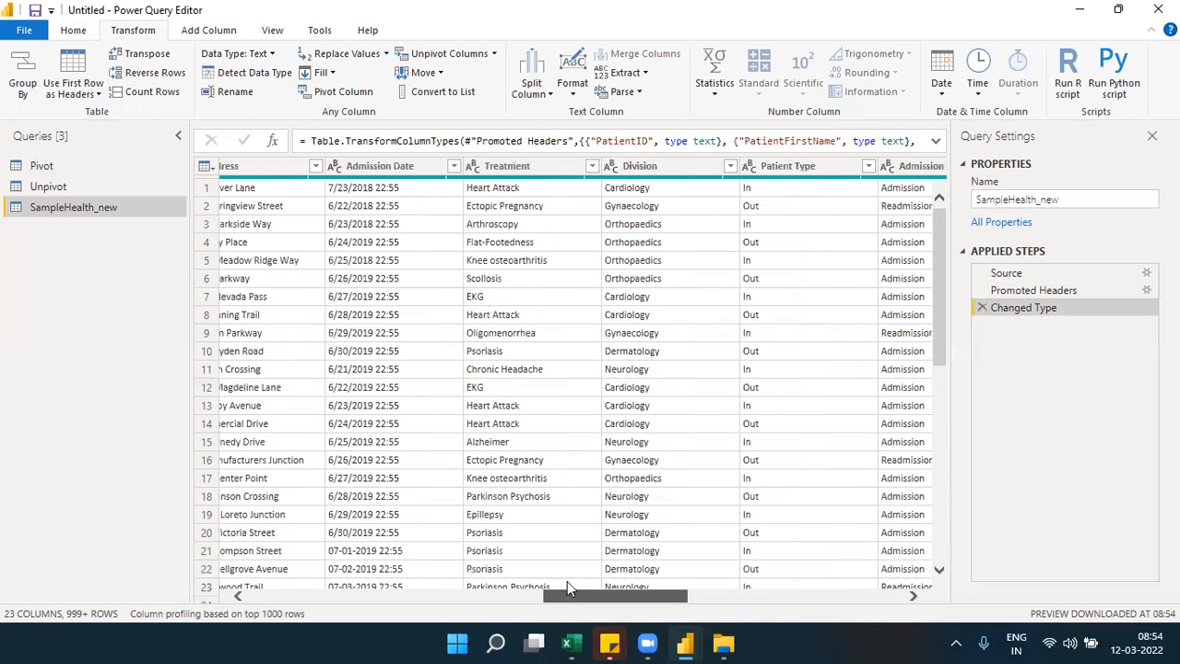
click(523, 171)
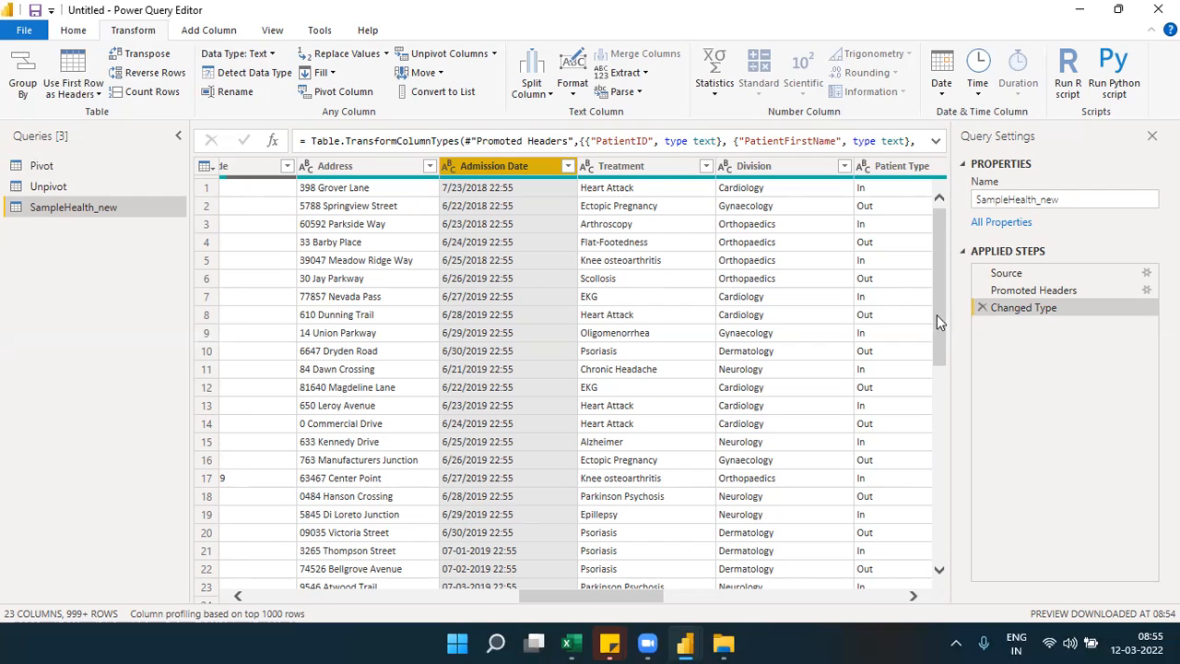
drag(939, 304, 945, 366)
drag(952, 462, 951, 530)
scroll(935, 531, down, 4)
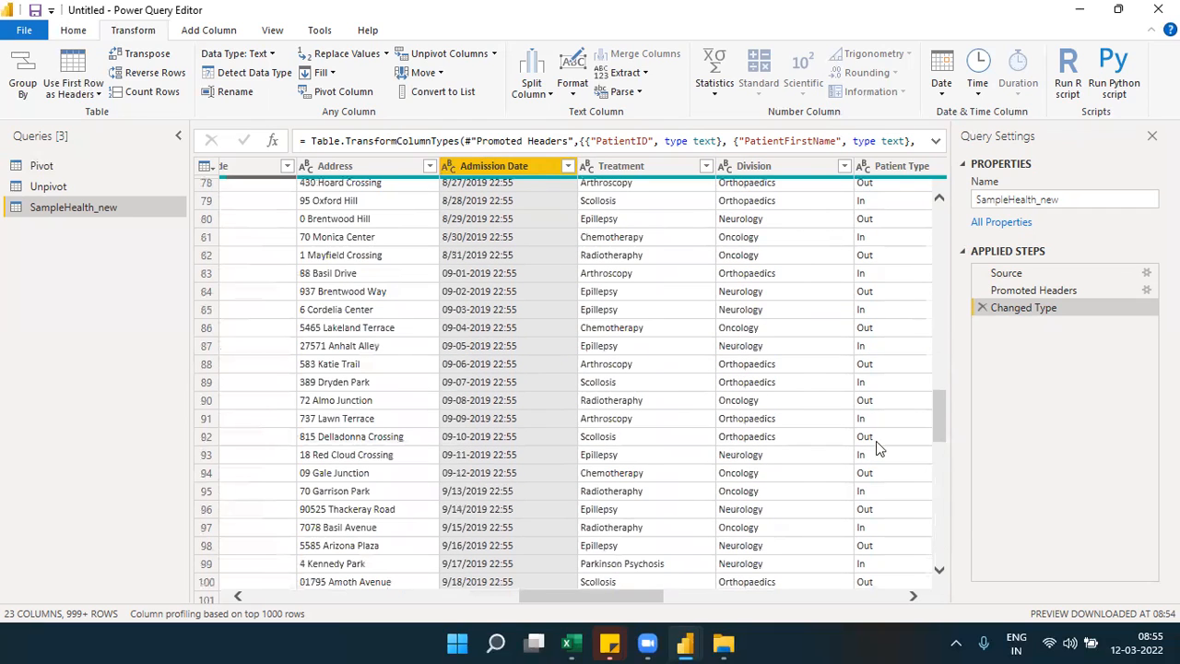
drag(941, 412, 937, 554)
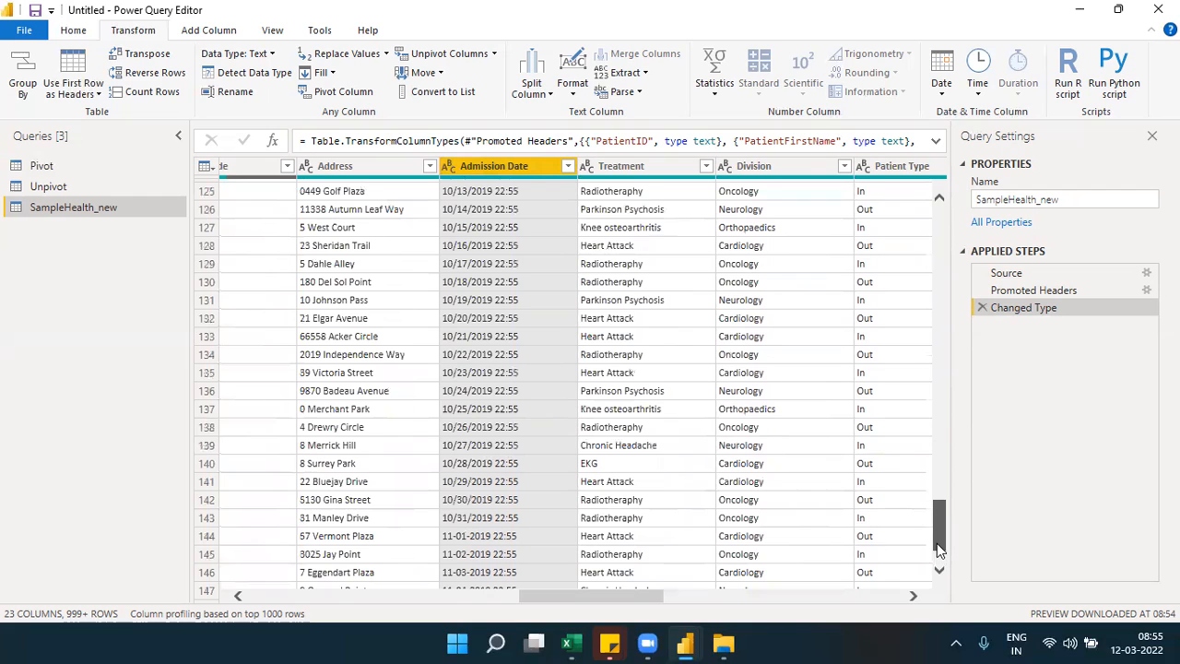
drag(931, 253, 939, 215)
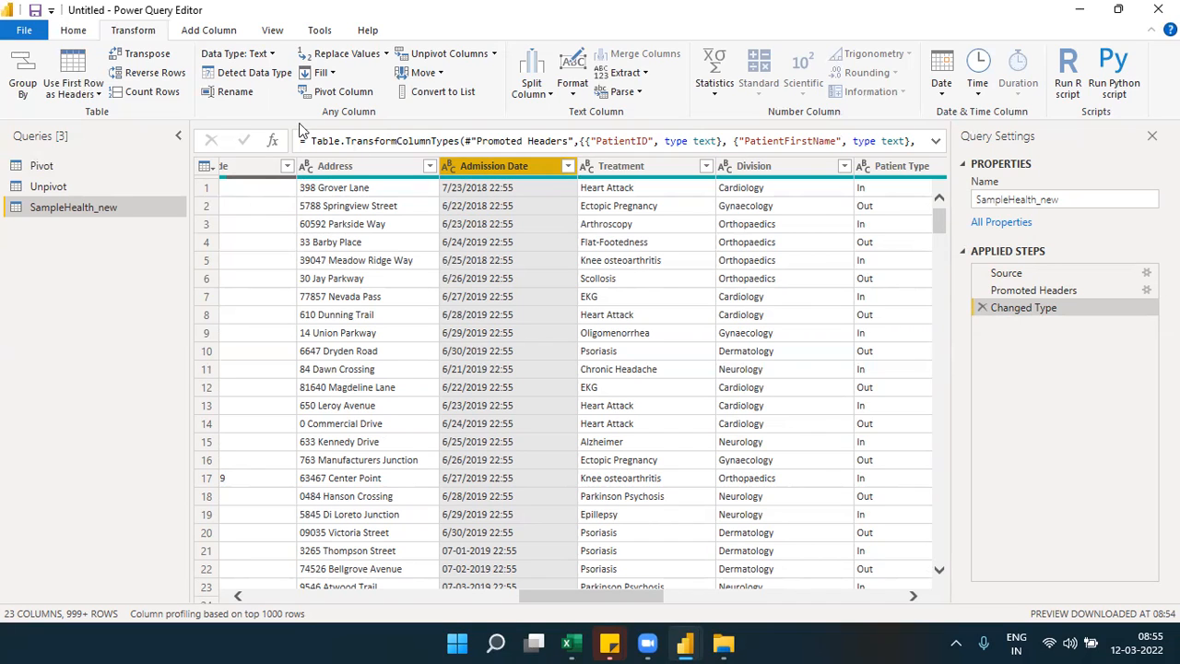
Change the Admission Date column's data type to Date/Time, adding the conversion as a new step
click(273, 61)
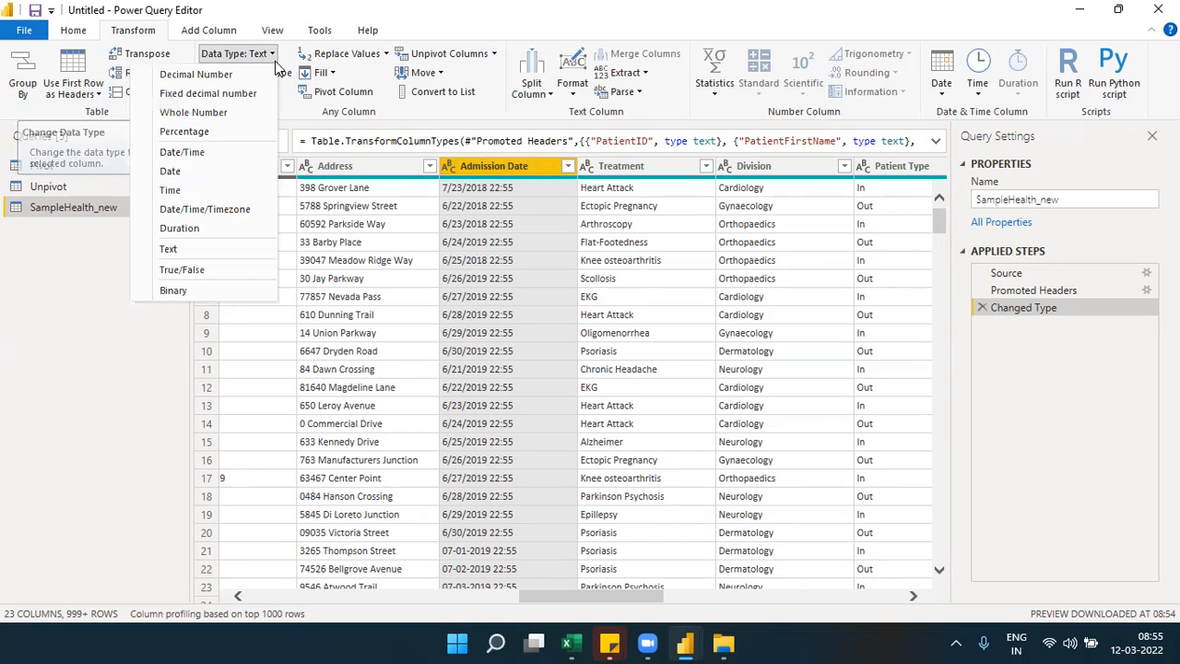
click(208, 152)
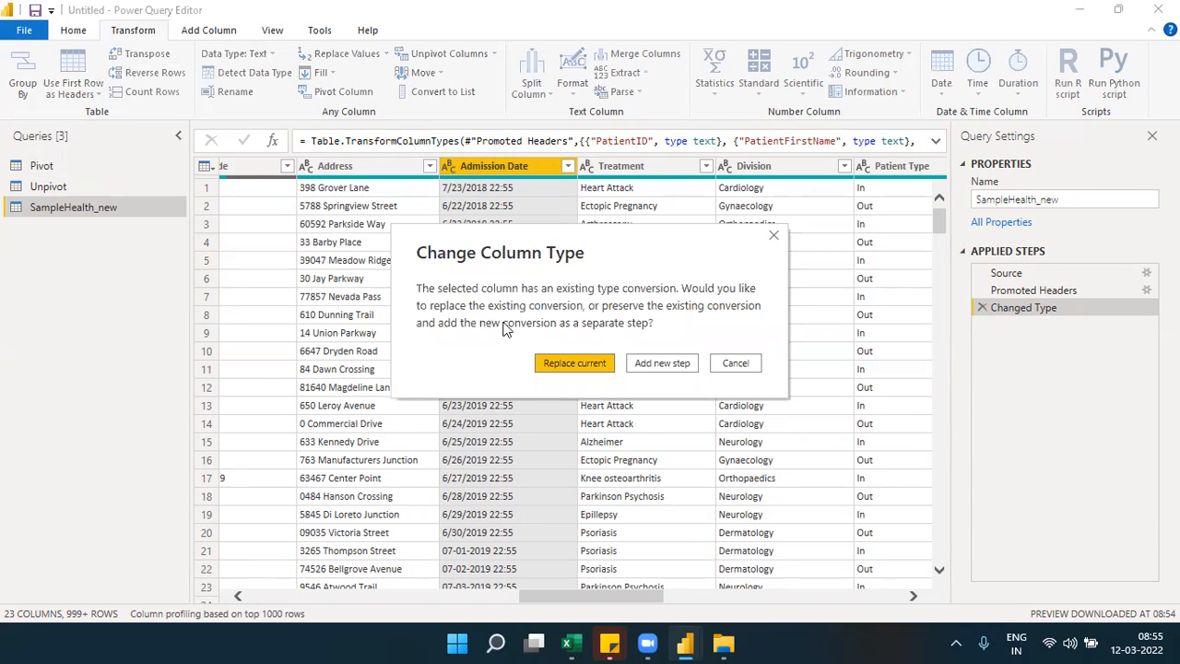
click(646, 363)
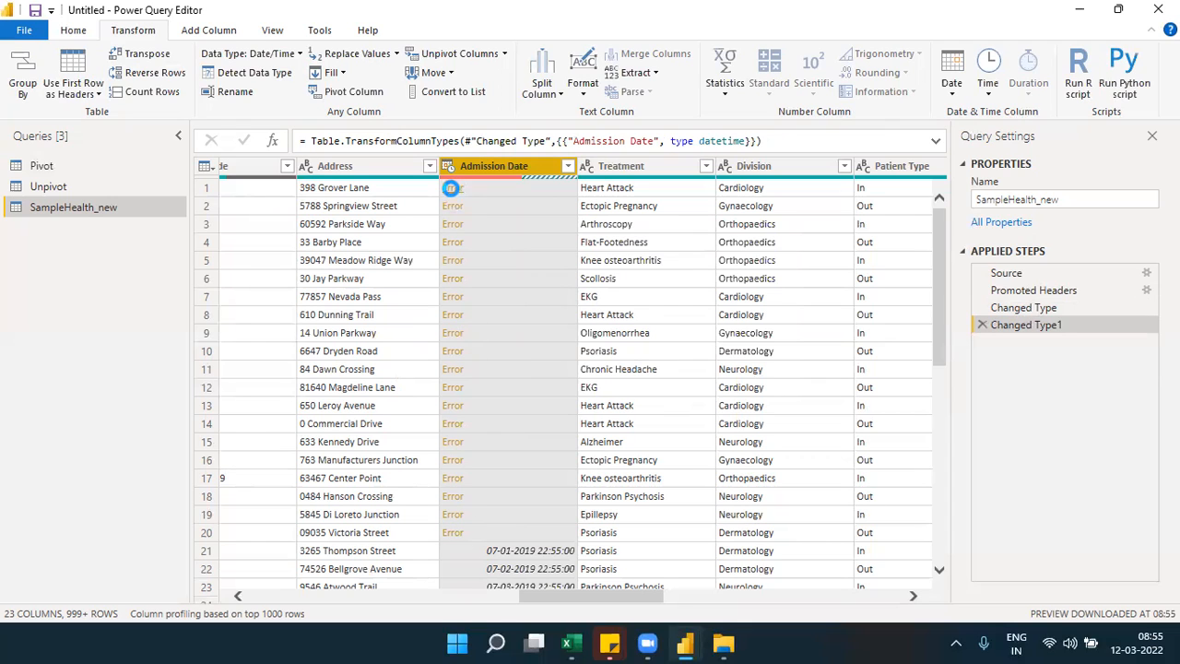
Inspect the error details of the first Admission Date value, and delete the drill-down step this adds
click(452, 189)
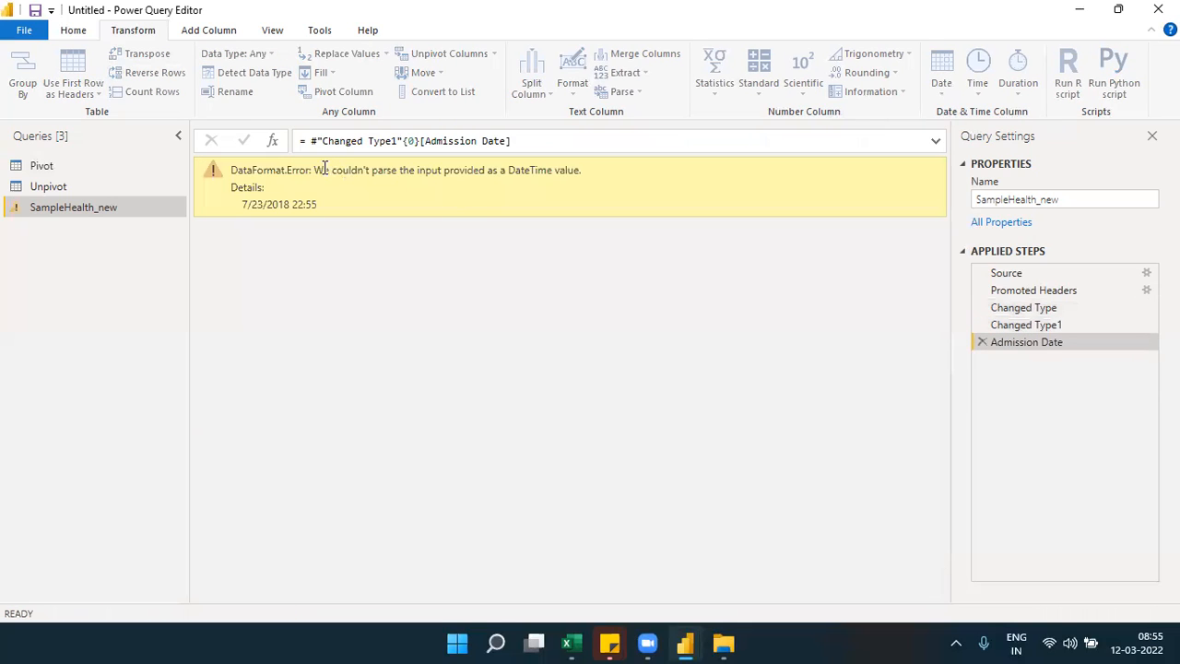
drag(316, 170, 596, 181)
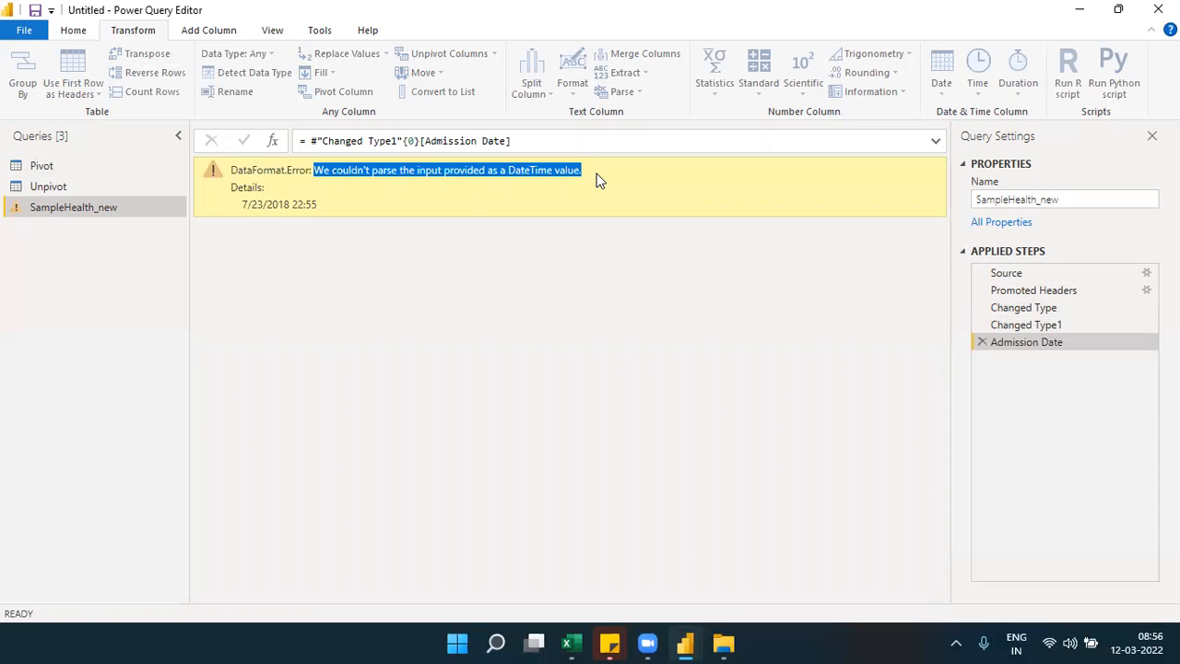
click(982, 343)
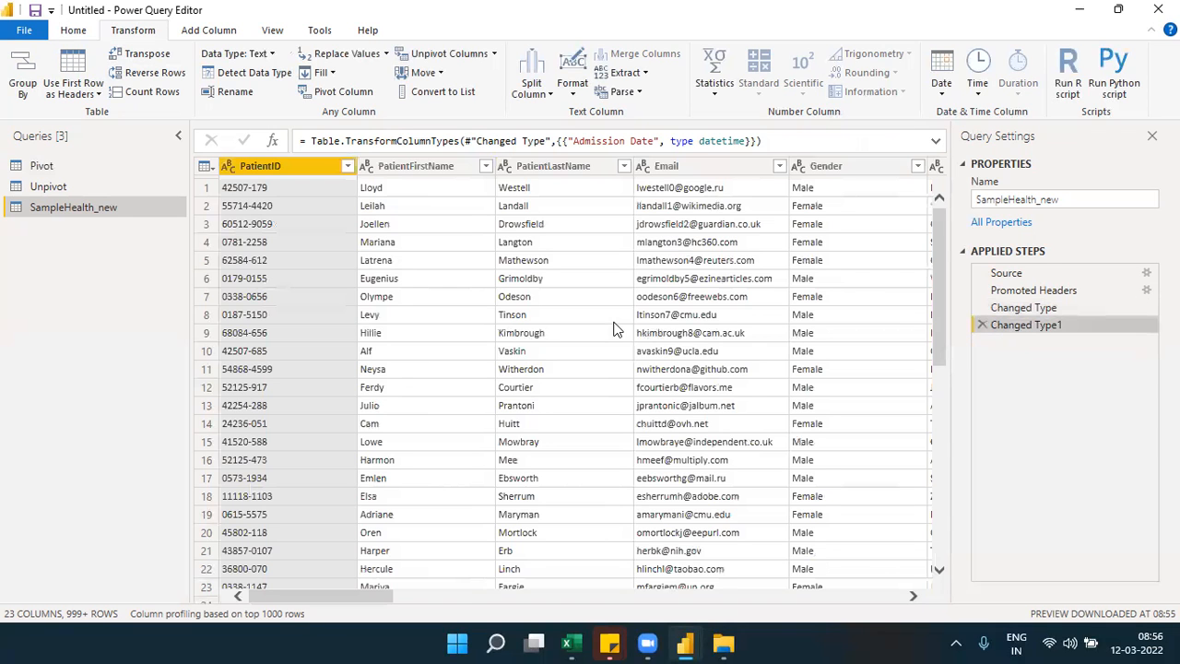
Check the date transformations offered for the Admission Date column, and delete the step that converts it to Date/Time
drag(316, 595, 427, 595)
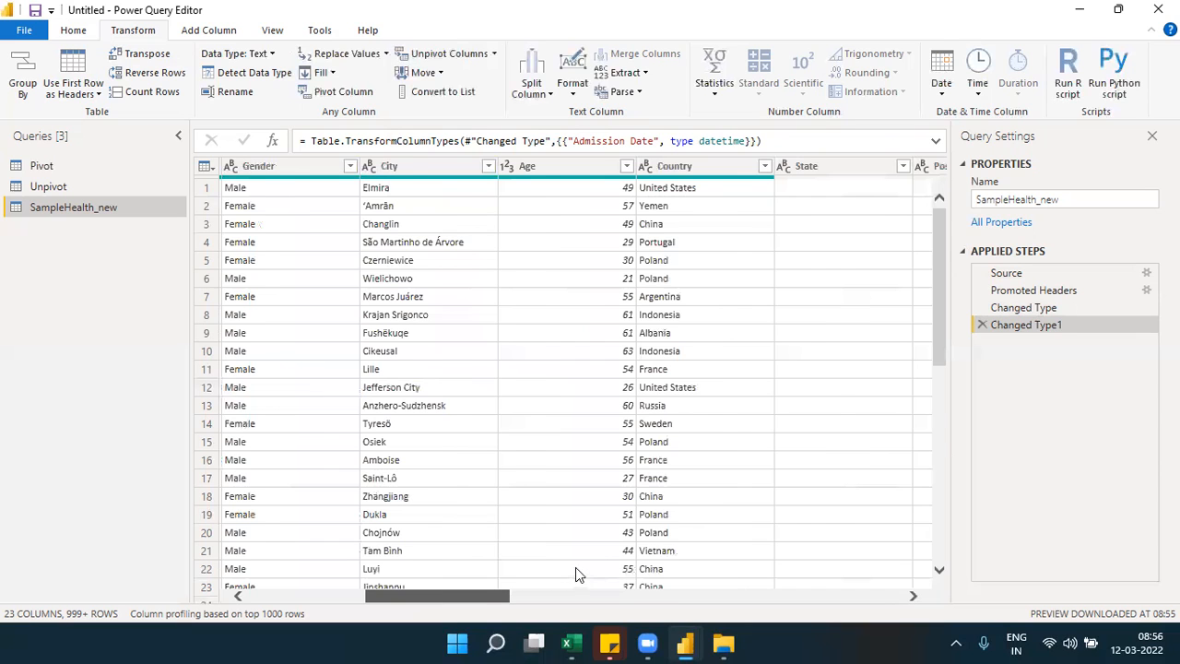
scroll(576, 568, right, 5)
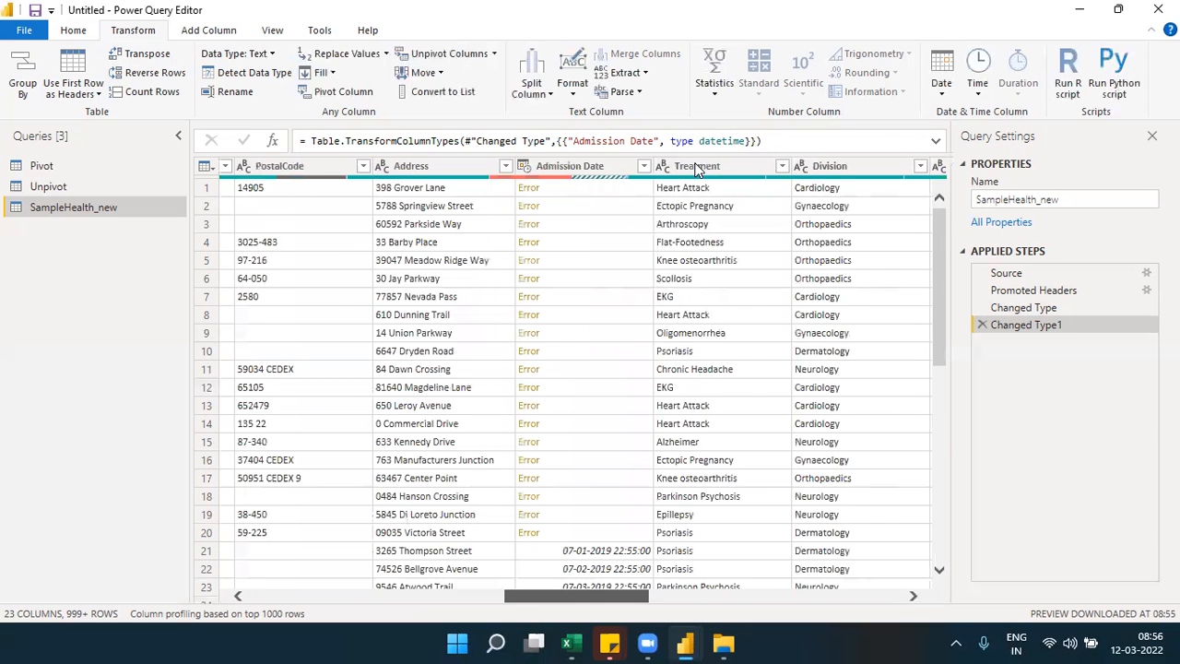
scroll(696, 168, right, 1)
click(695, 167)
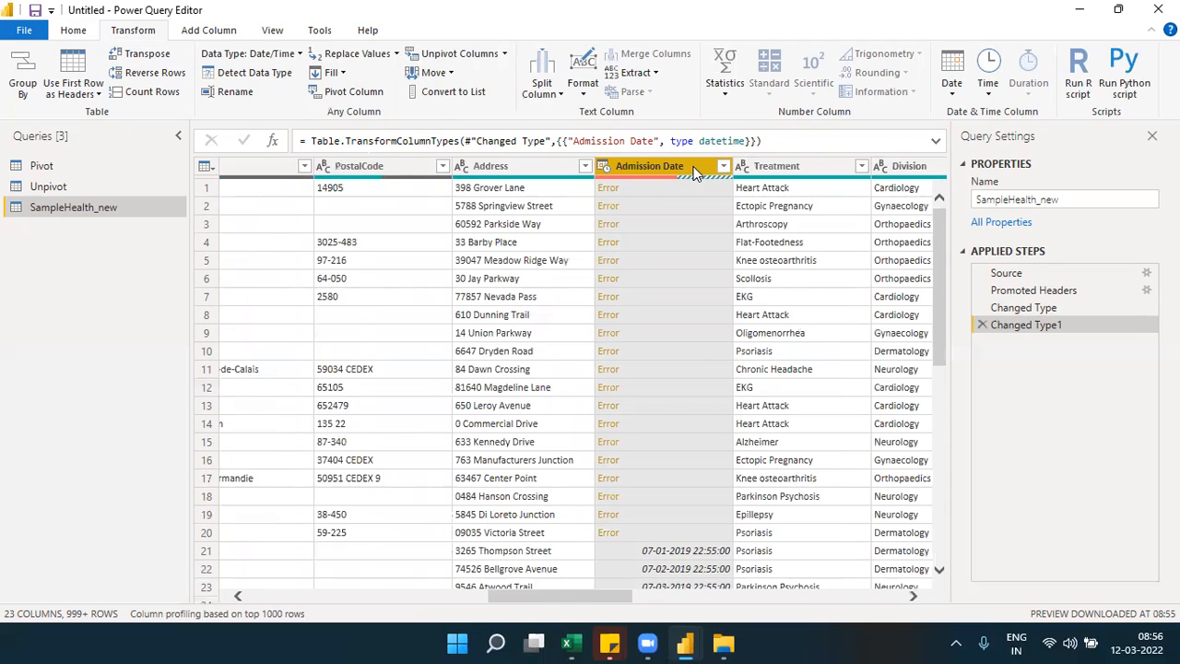
click(945, 97)
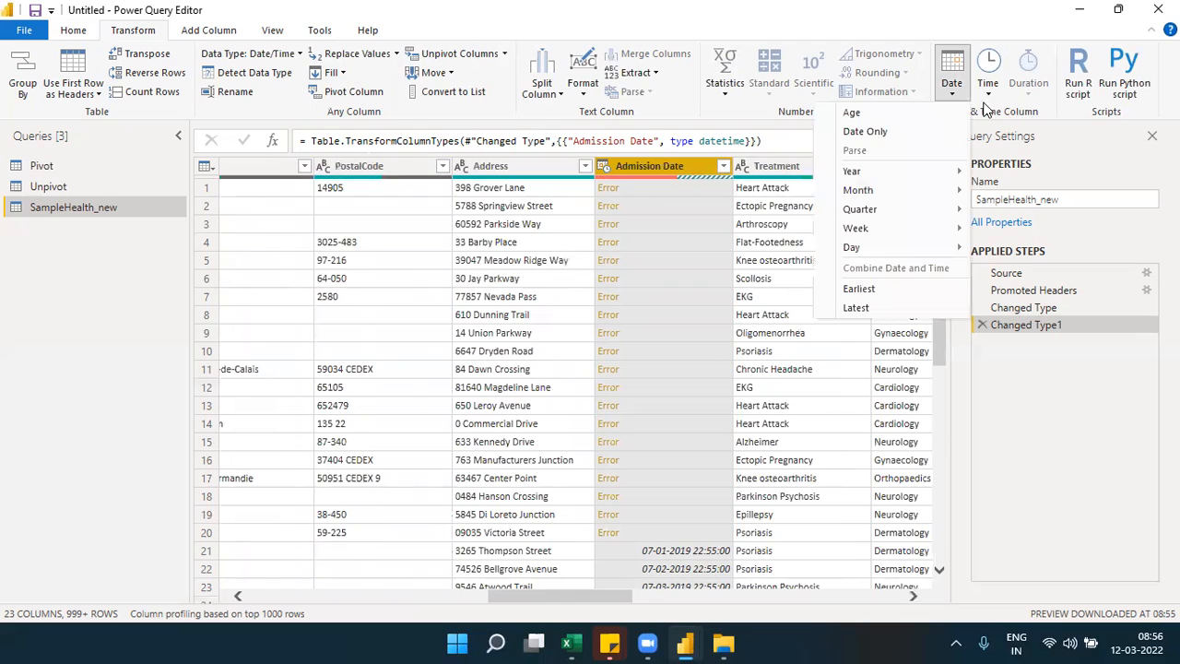
click(985, 109)
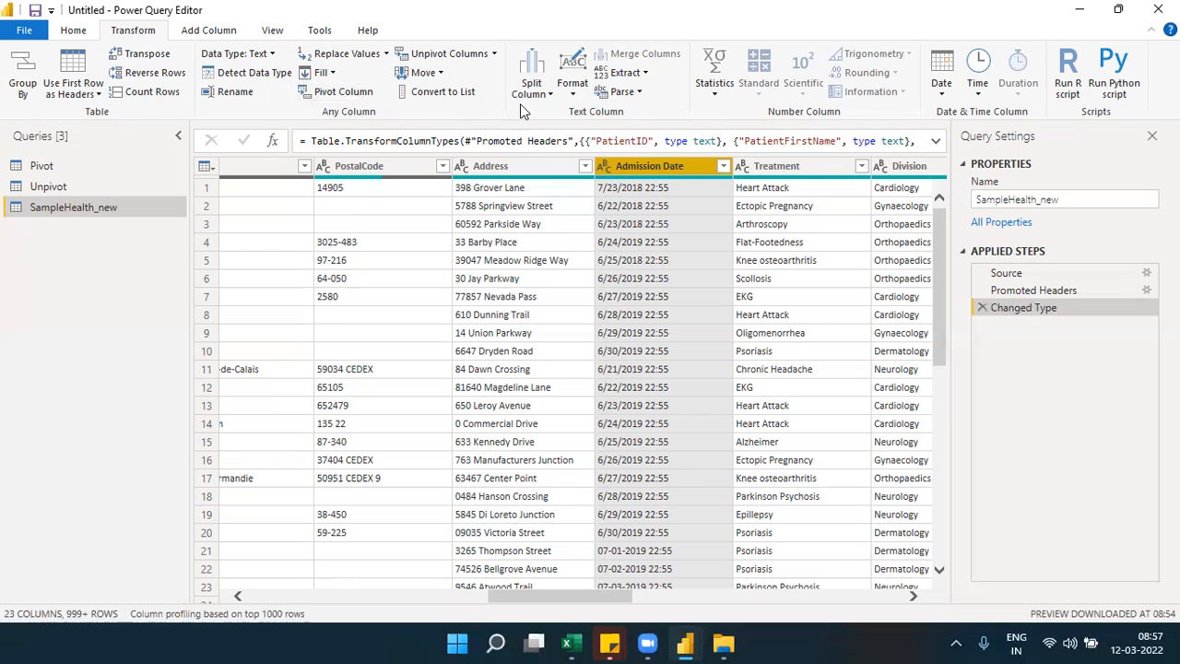
click(551, 96)
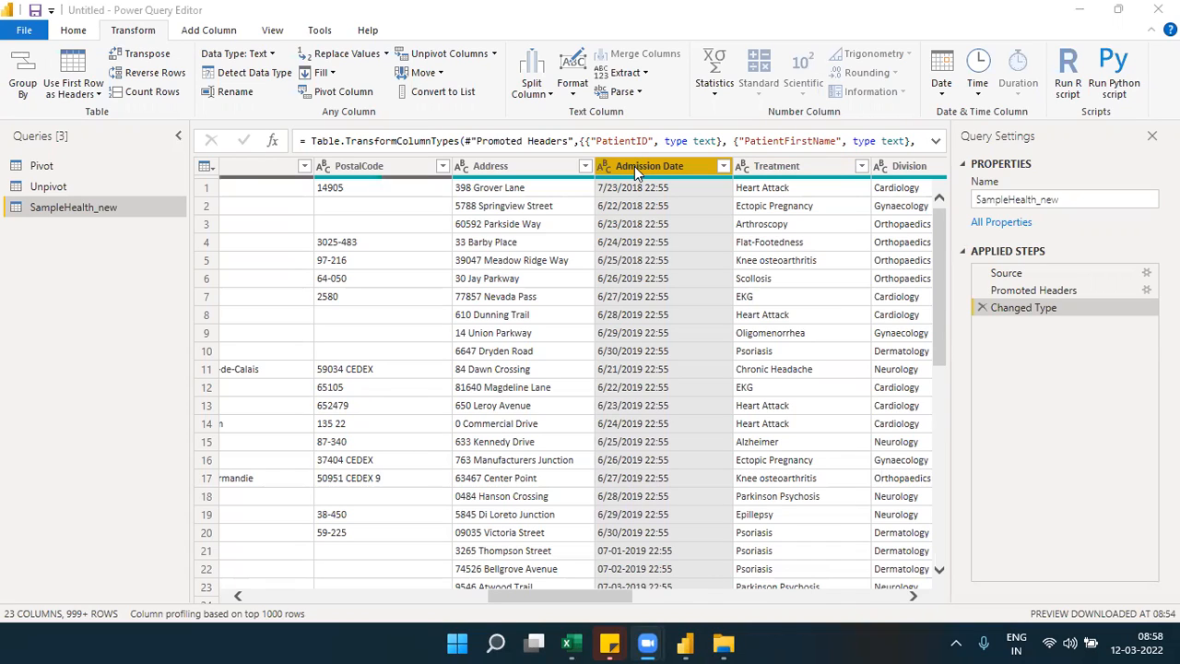
click(552, 95)
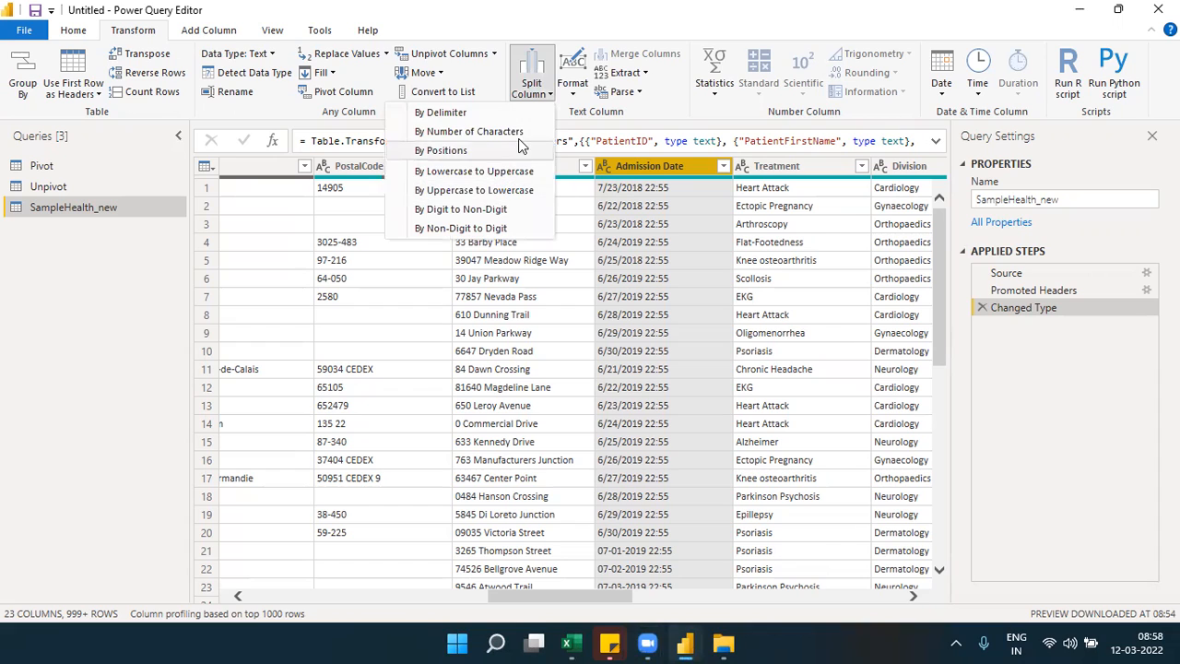
click(479, 113)
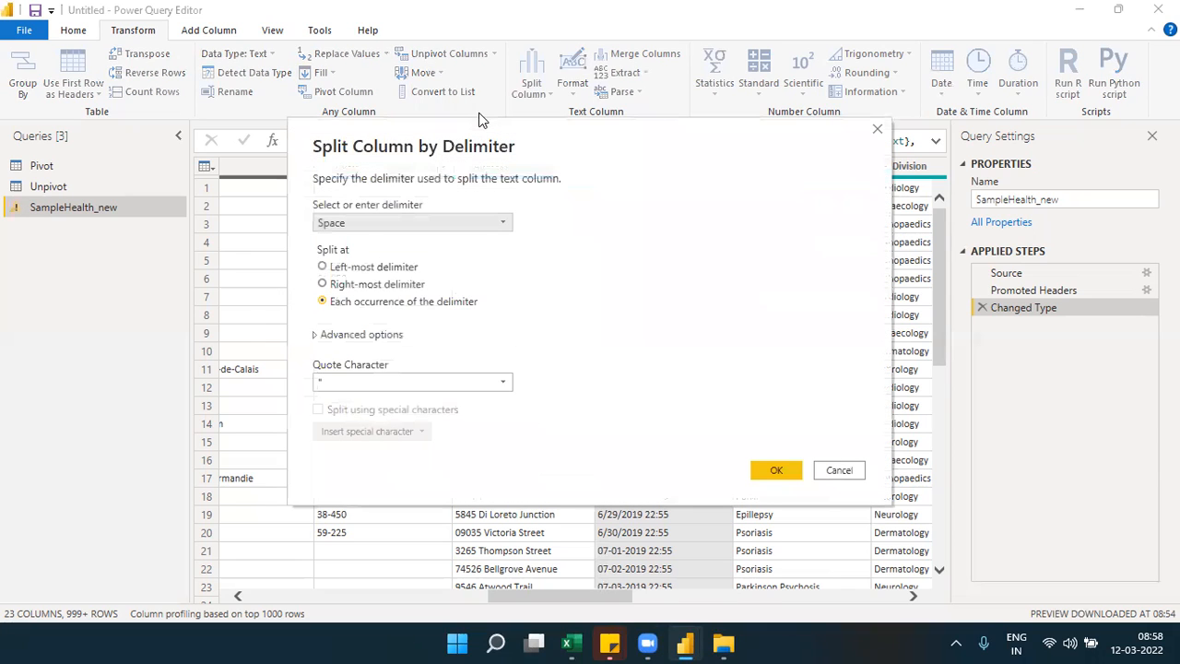
click(877, 131)
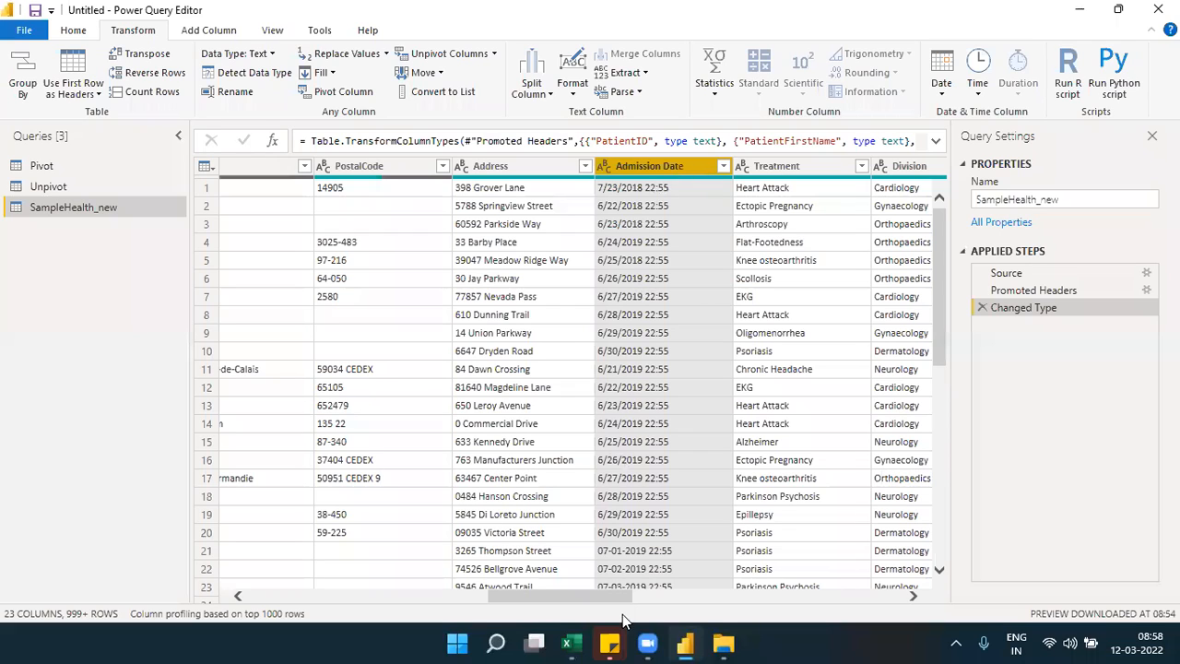
Split the Admission Date column at each occurrence of the space delimiter, and check the data type of the second resulting column
mouse_move(647, 643)
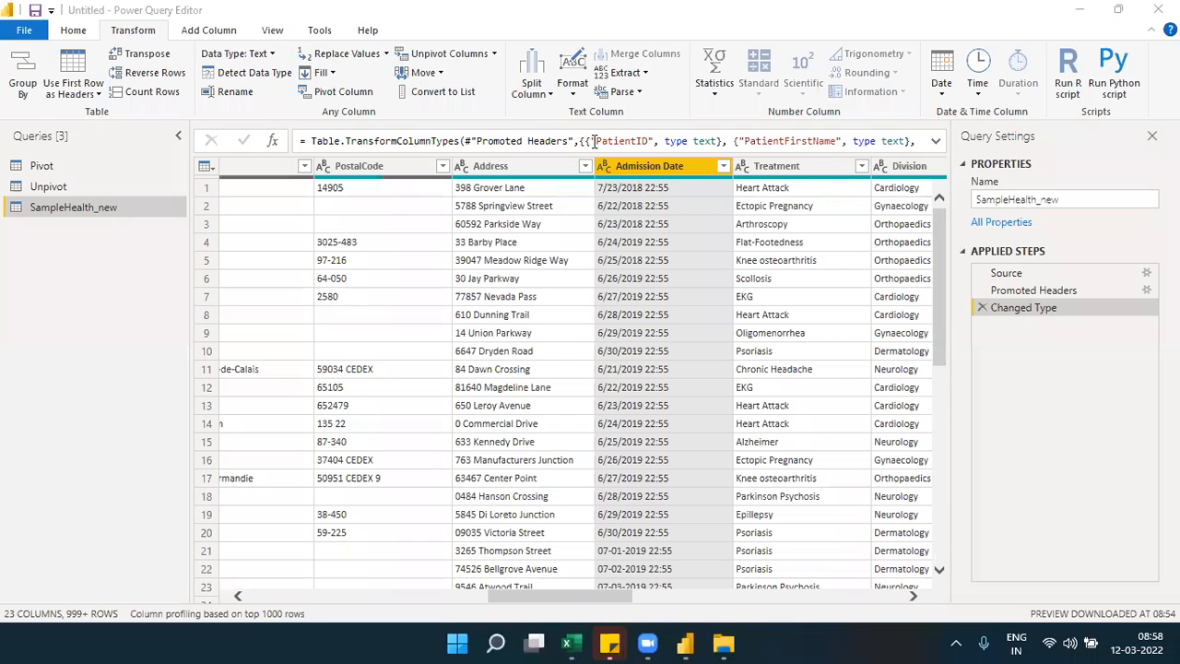
click(532, 92)
click(532, 113)
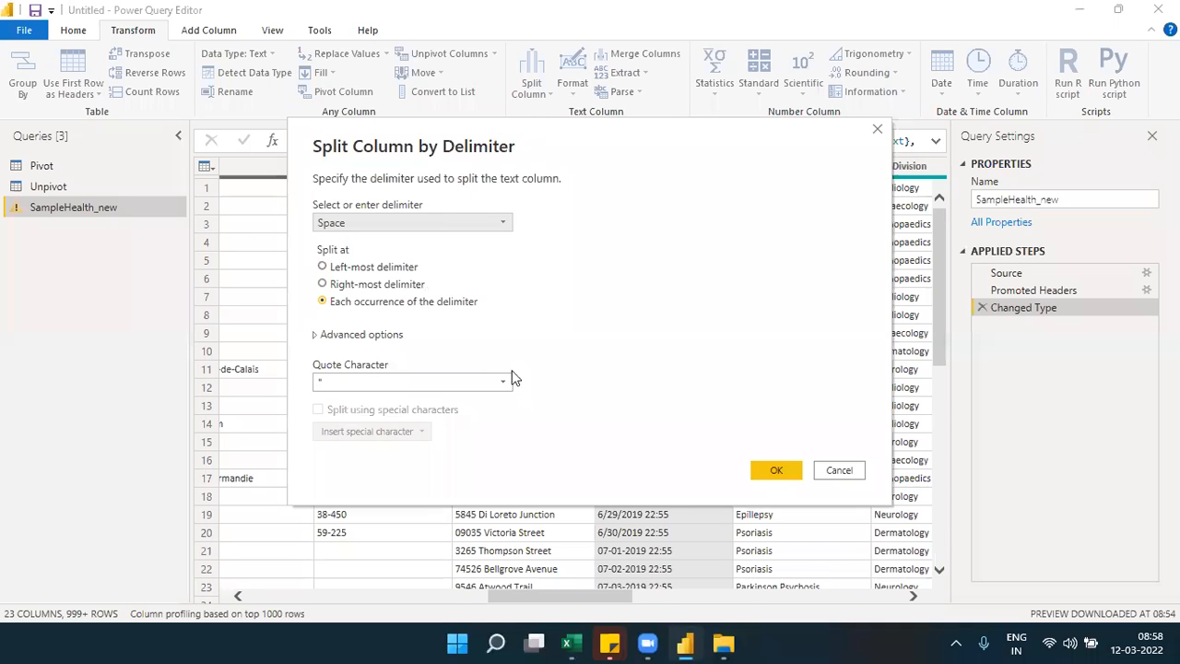
click(773, 472)
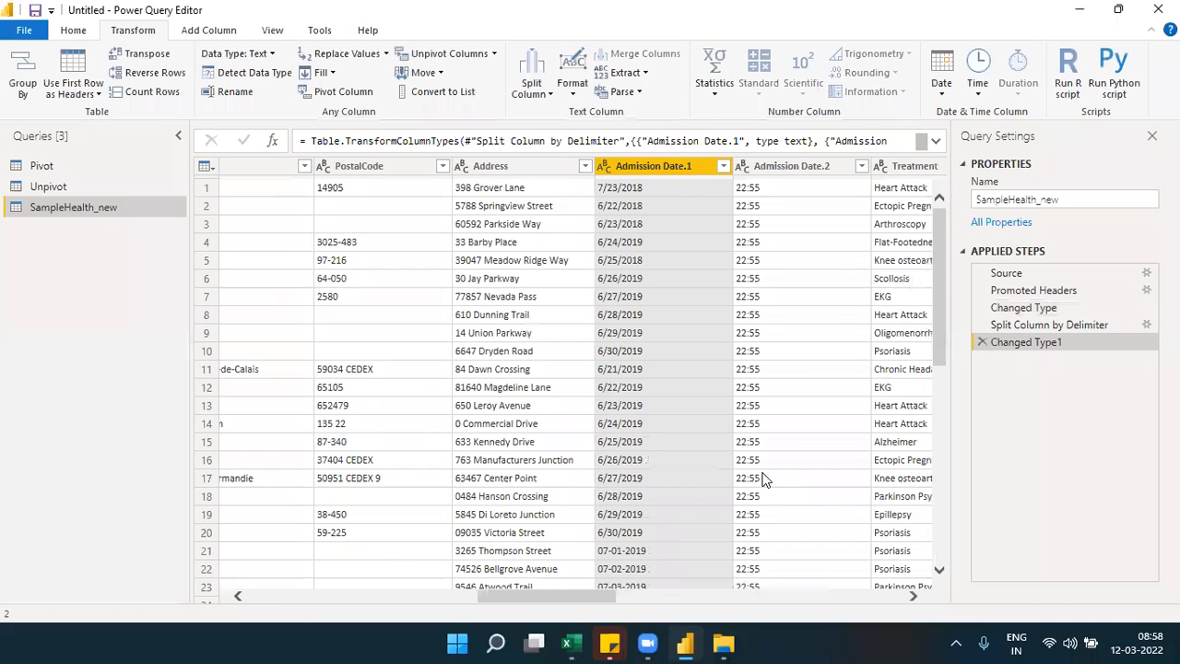
click(745, 166)
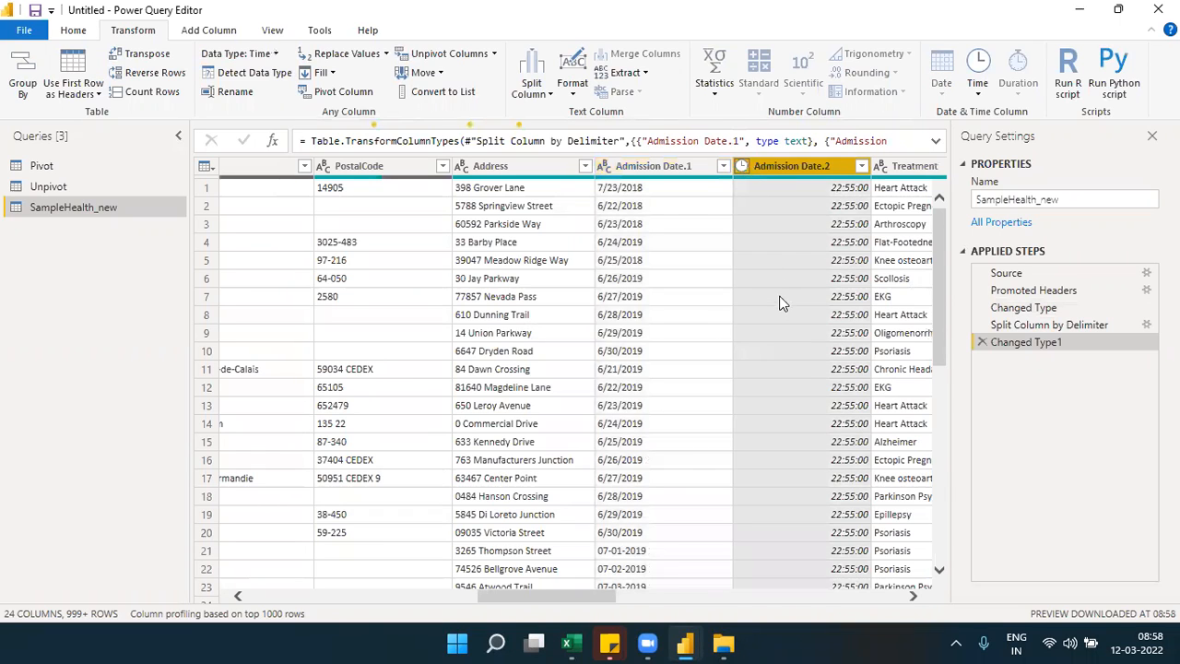
click(742, 166)
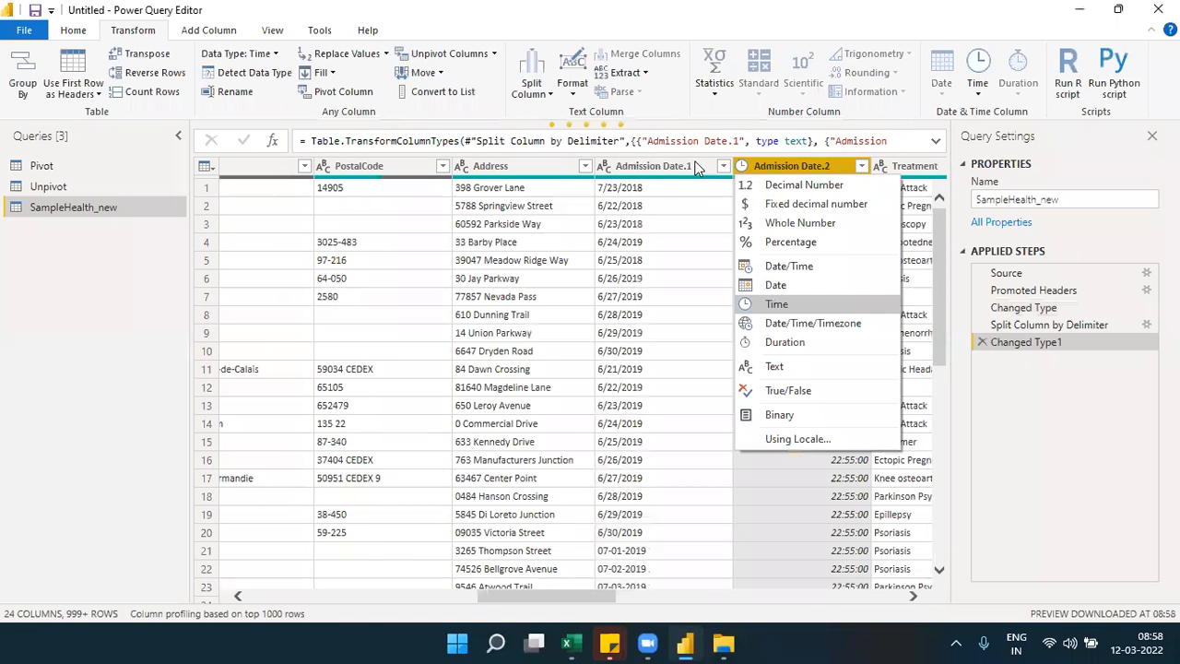
Replace "-" with "/" in the Admission Date.1 column, and look through the resulting dates
click(696, 166)
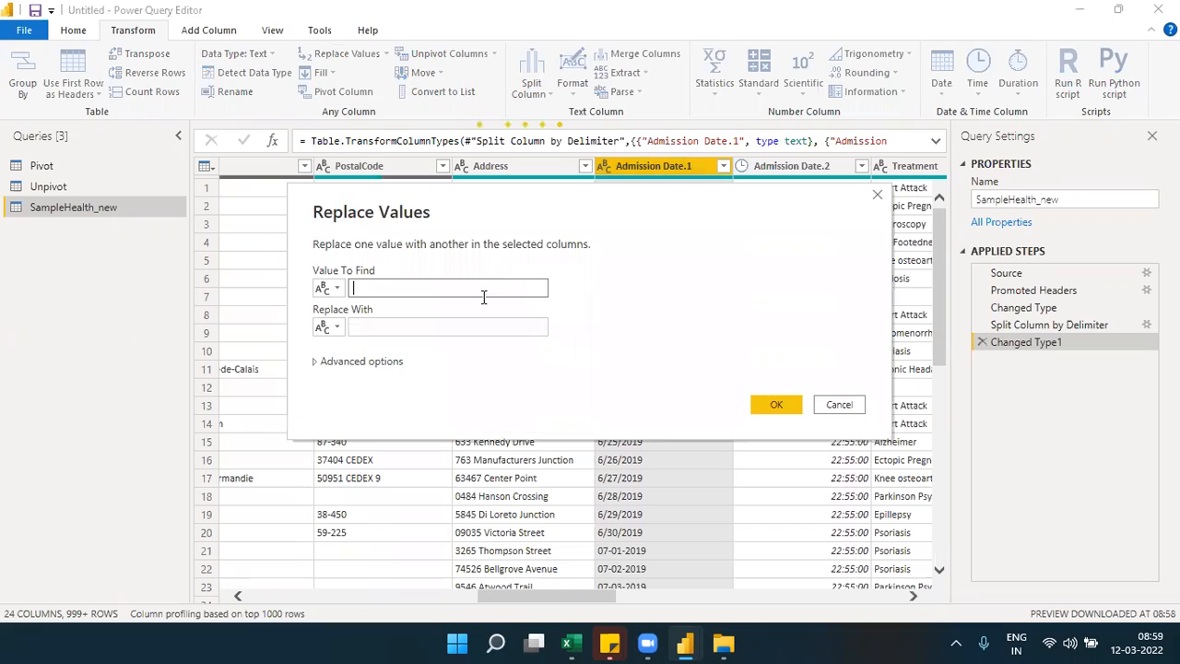
text(-)
click(465, 322)
text(/)
click(788, 417)
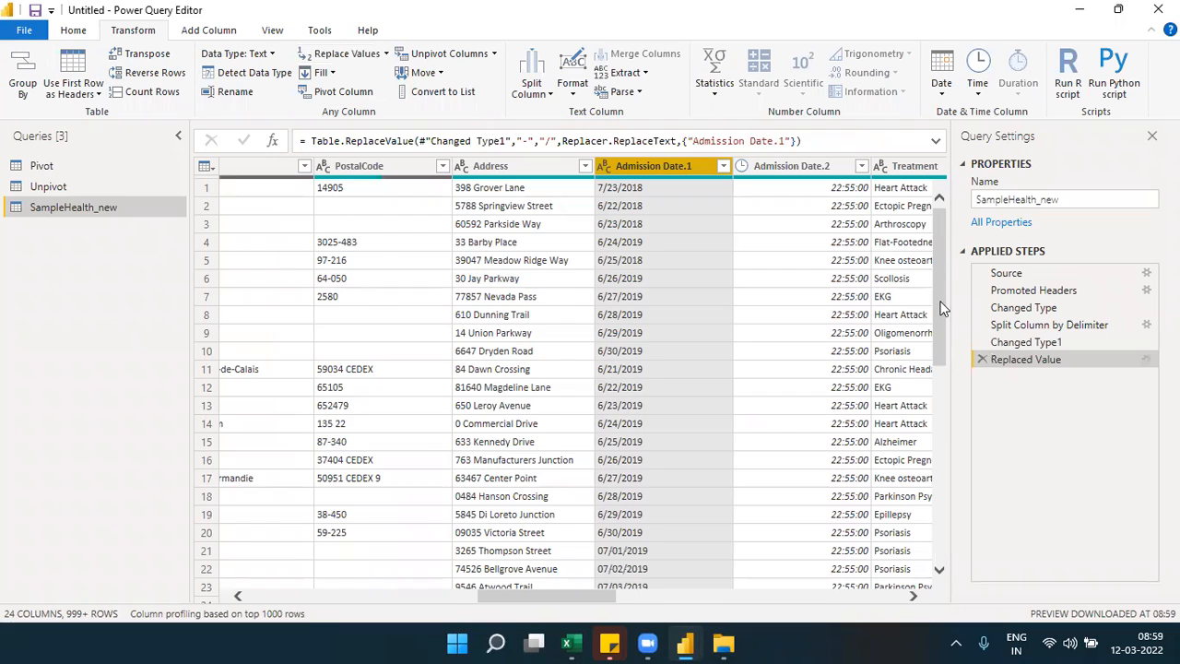
scroll(945, 310, down, 4)
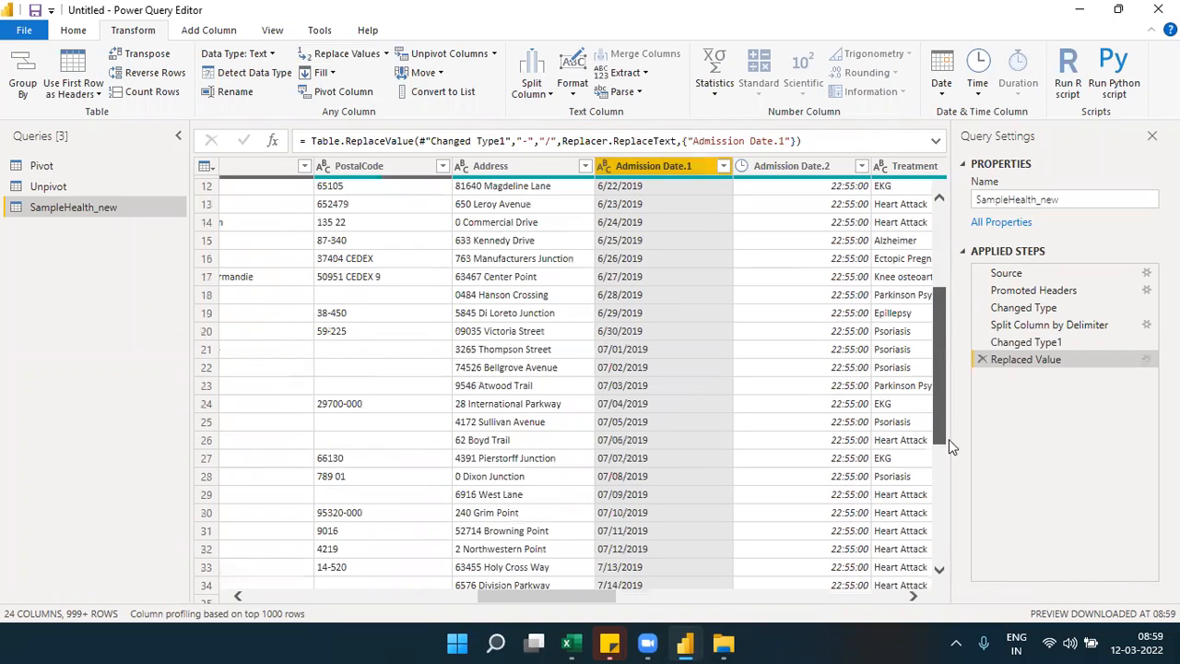
scroll(933, 370, down, 10)
drag(918, 227, 916, 198)
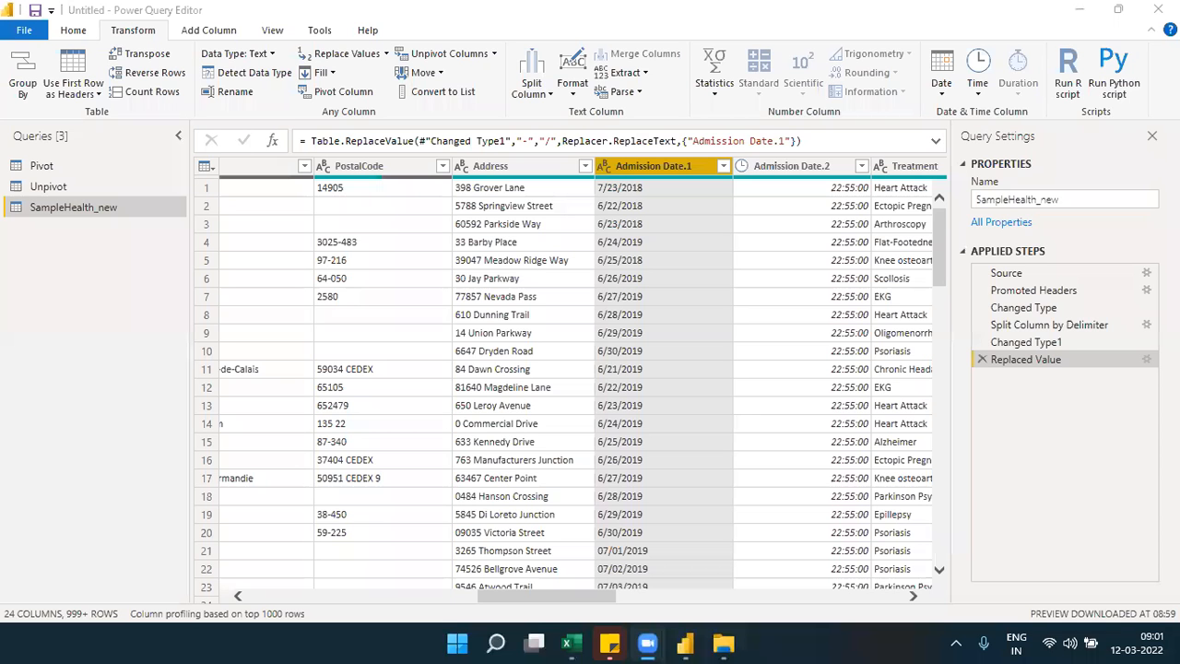
click(650, 166)
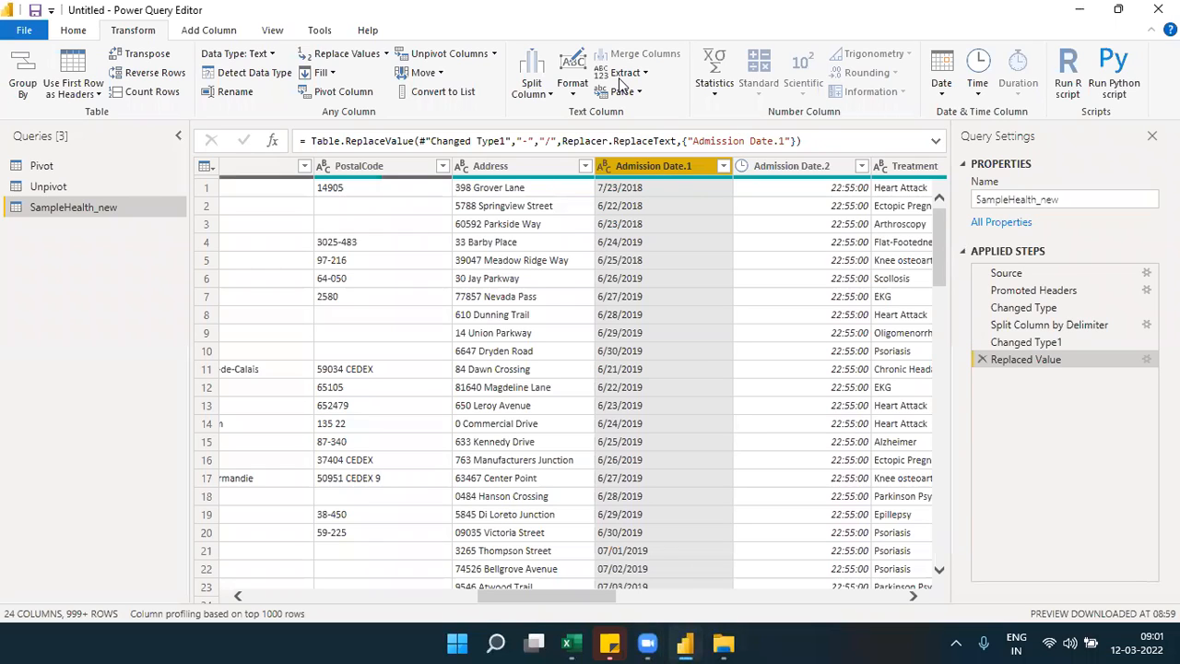
click(238, 54)
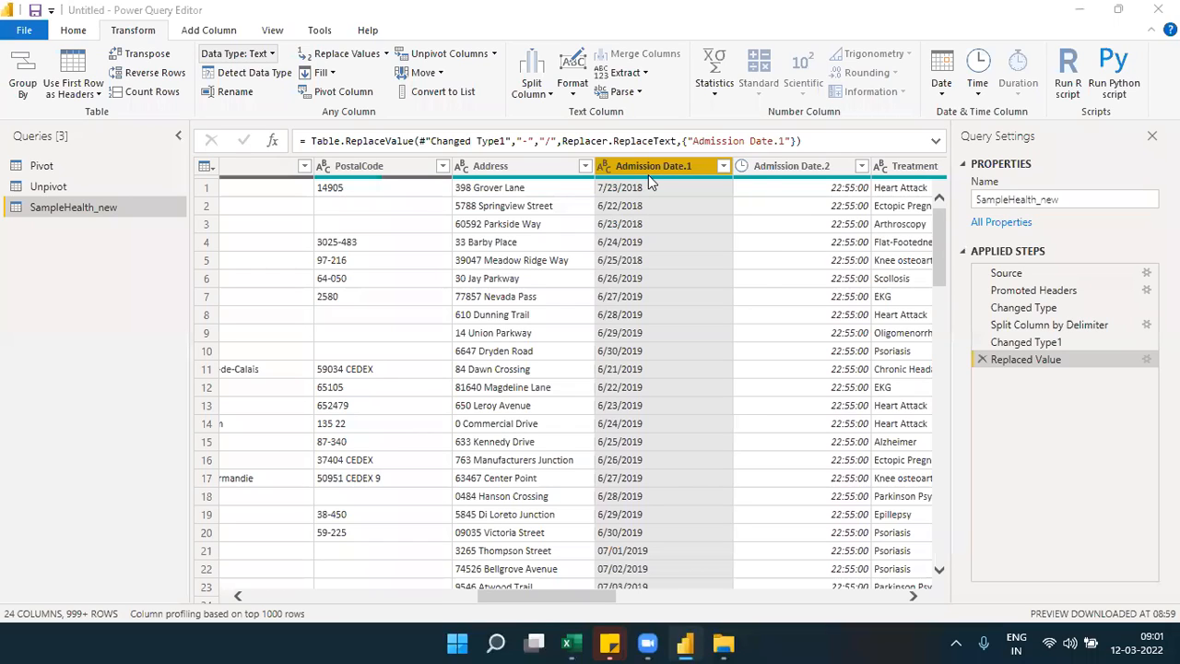
mouse_move(648, 174)
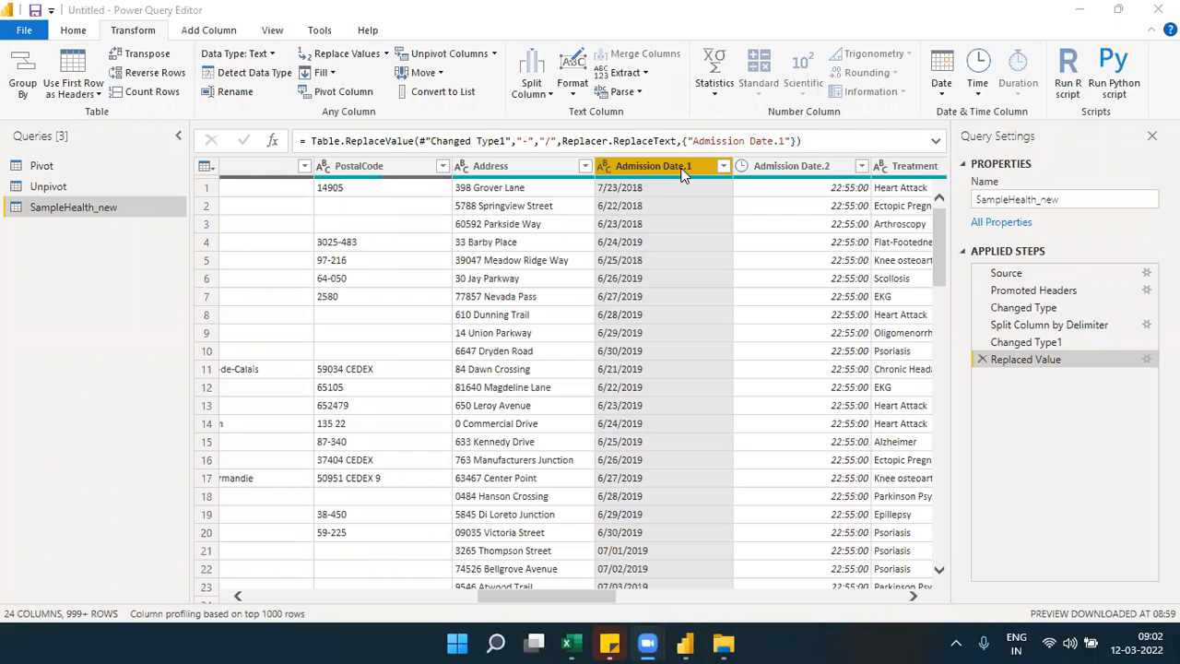
key(super+a)
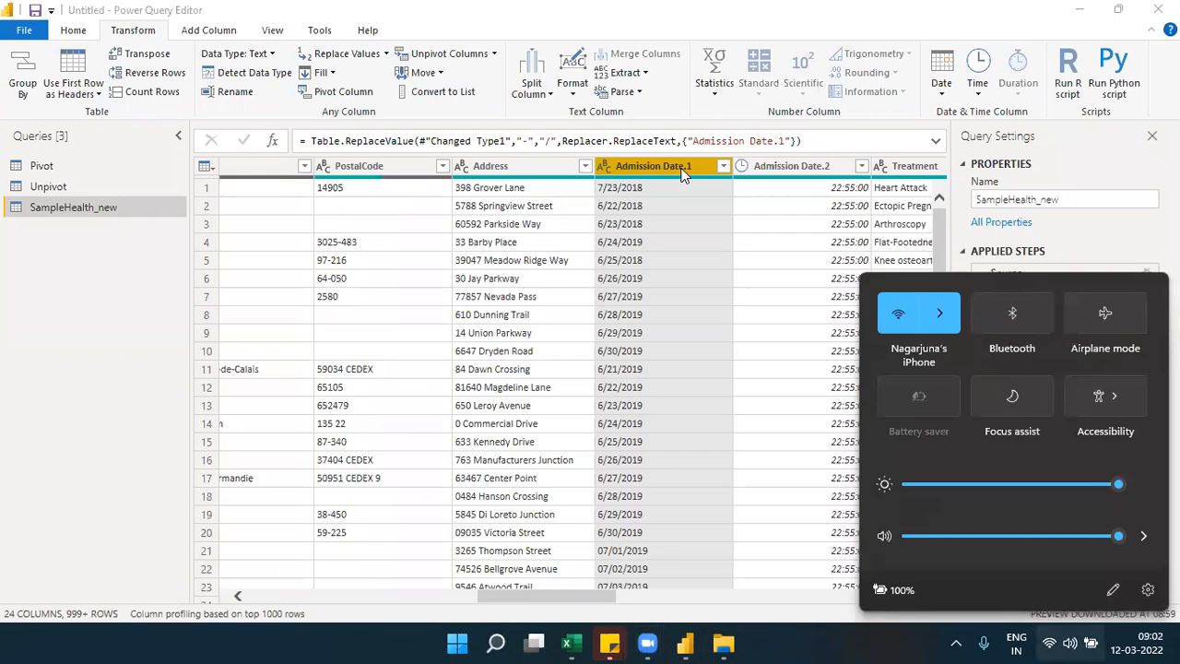
key(super+a)
key(Down)
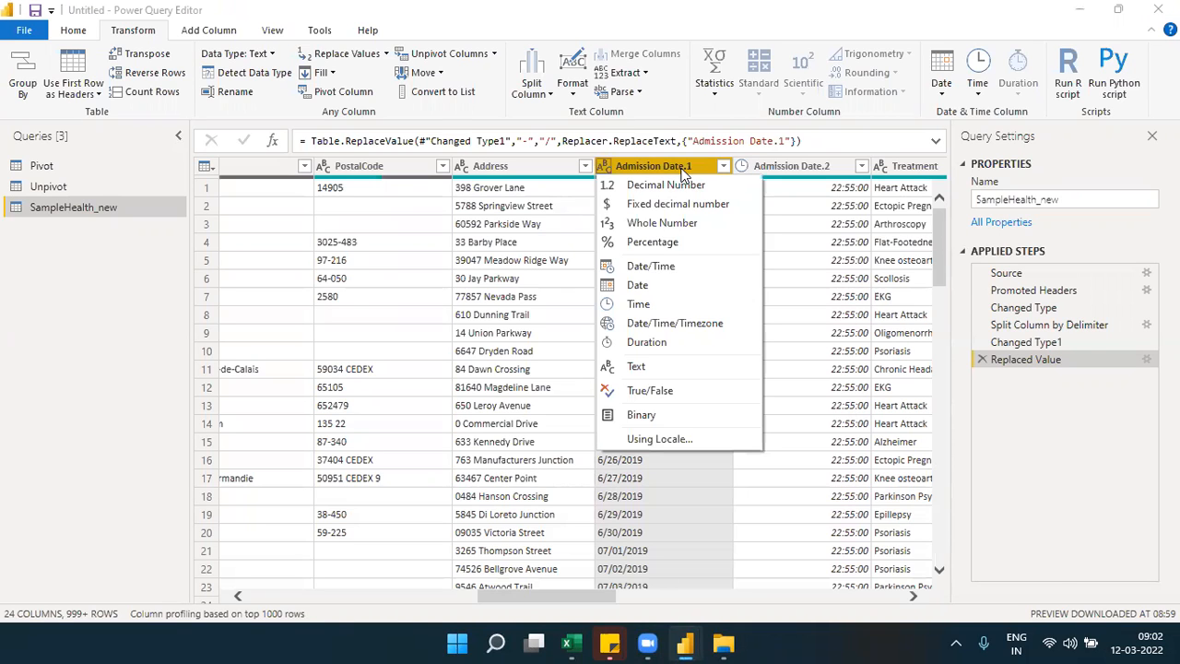
click(660, 439)
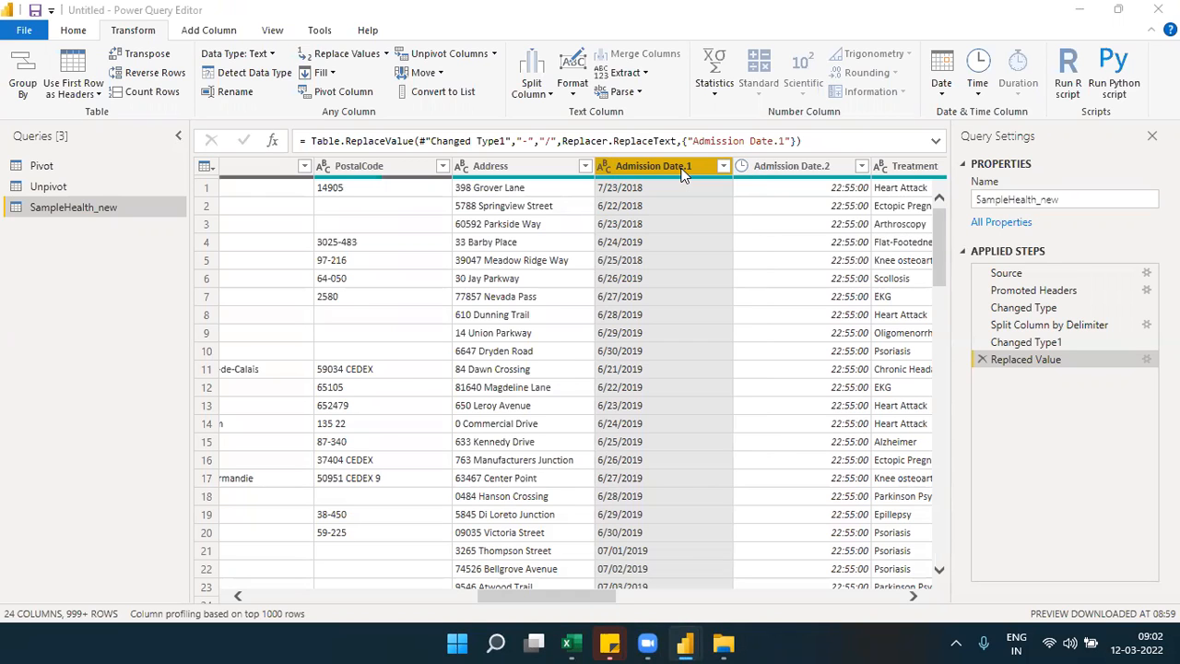
click(664, 477)
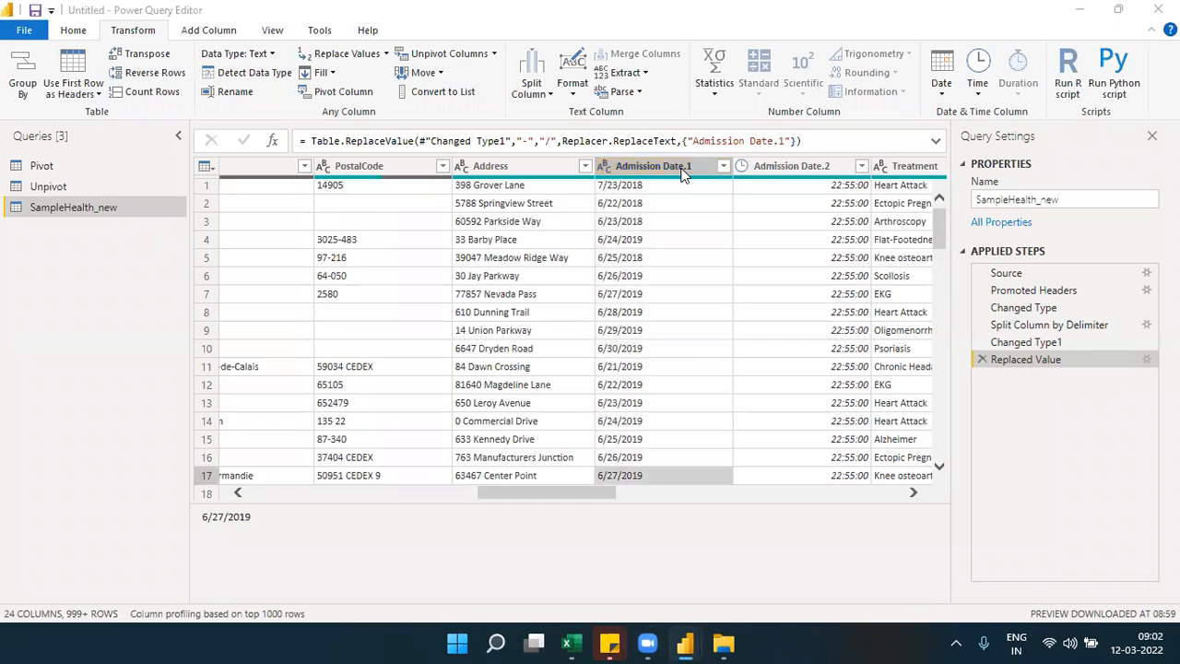
Review the find and replace values of the Replaced Value step for Admission Date.1, leaving them as they are
click(682, 168)
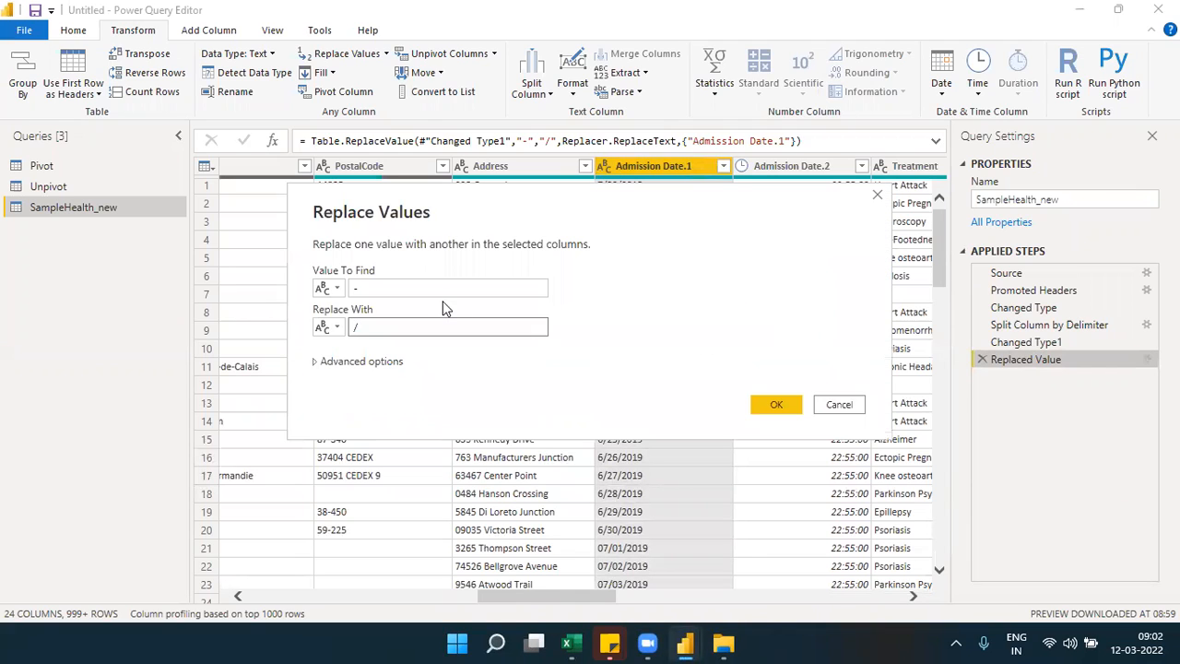
click(404, 289)
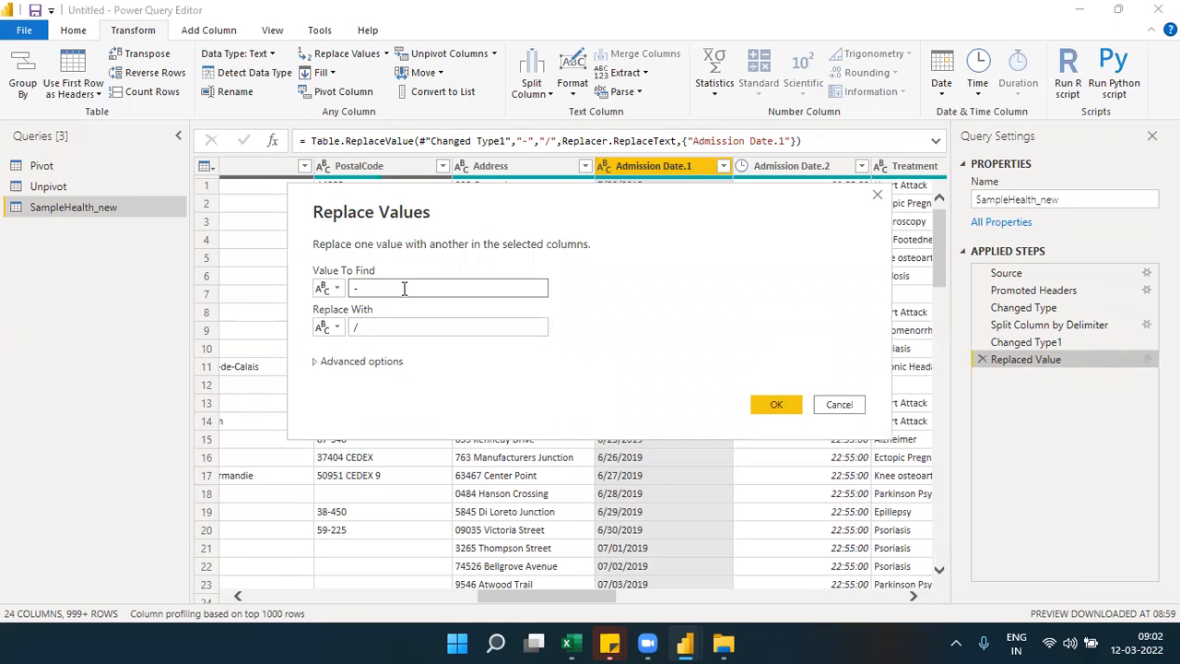
click(375, 326)
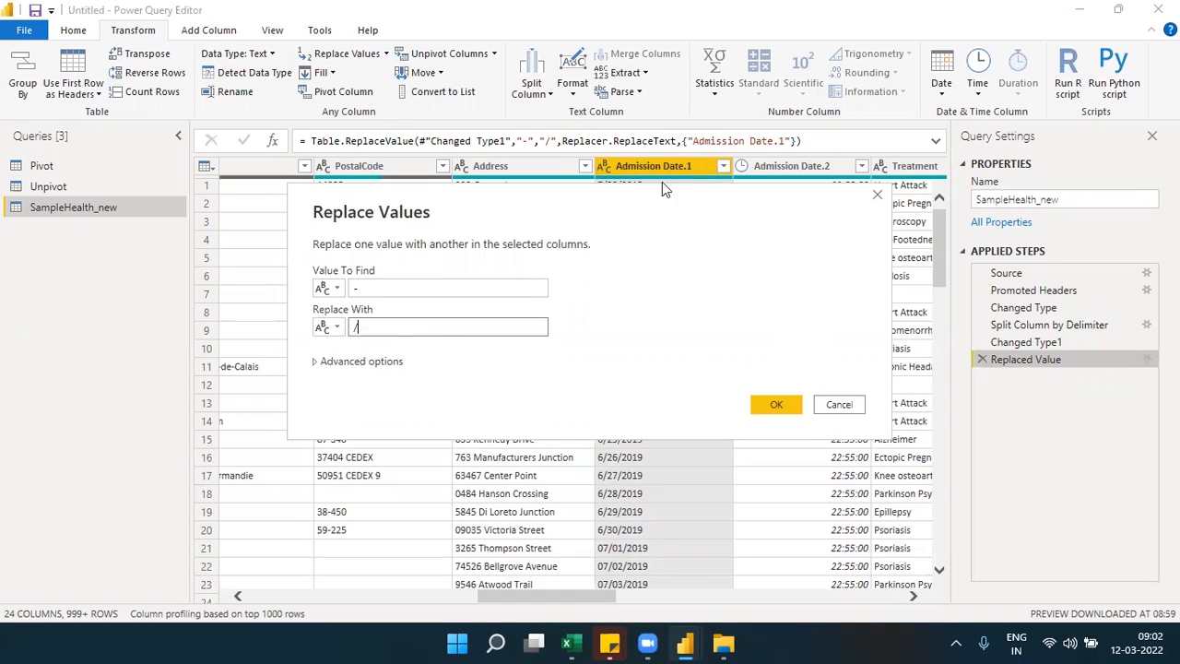
click(877, 193)
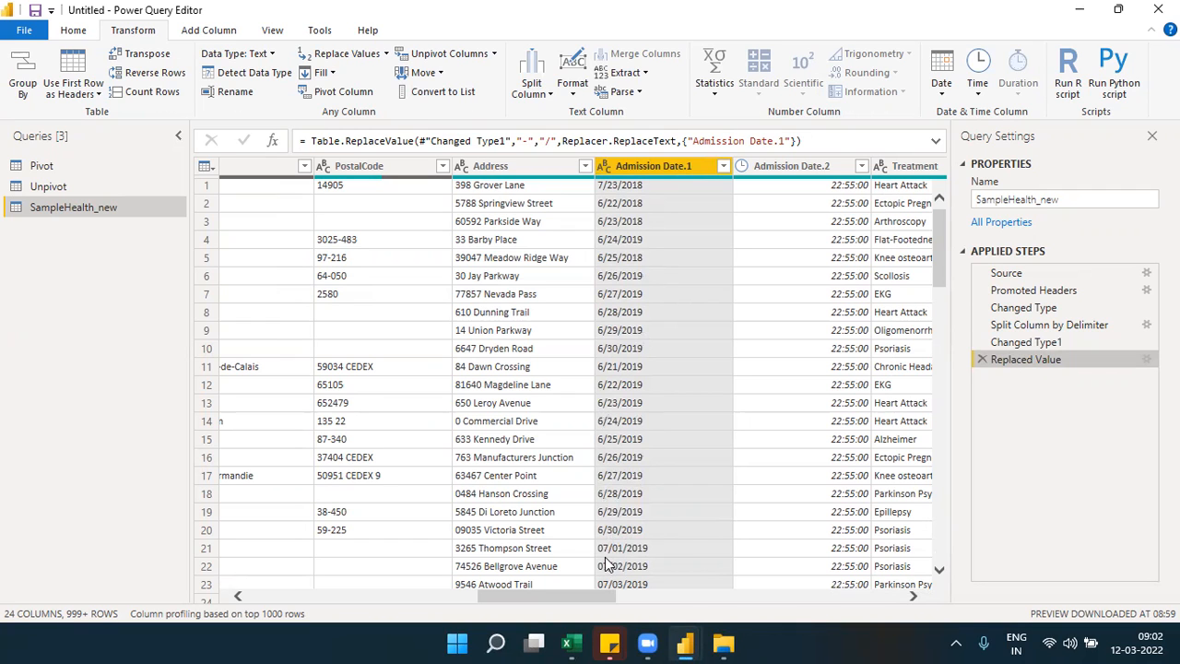
mouse_move(942, 238)
mouse_down()
mouse_move(946, 488)
mouse_move(930, 339)
mouse_move(939, 226)
mouse_up()
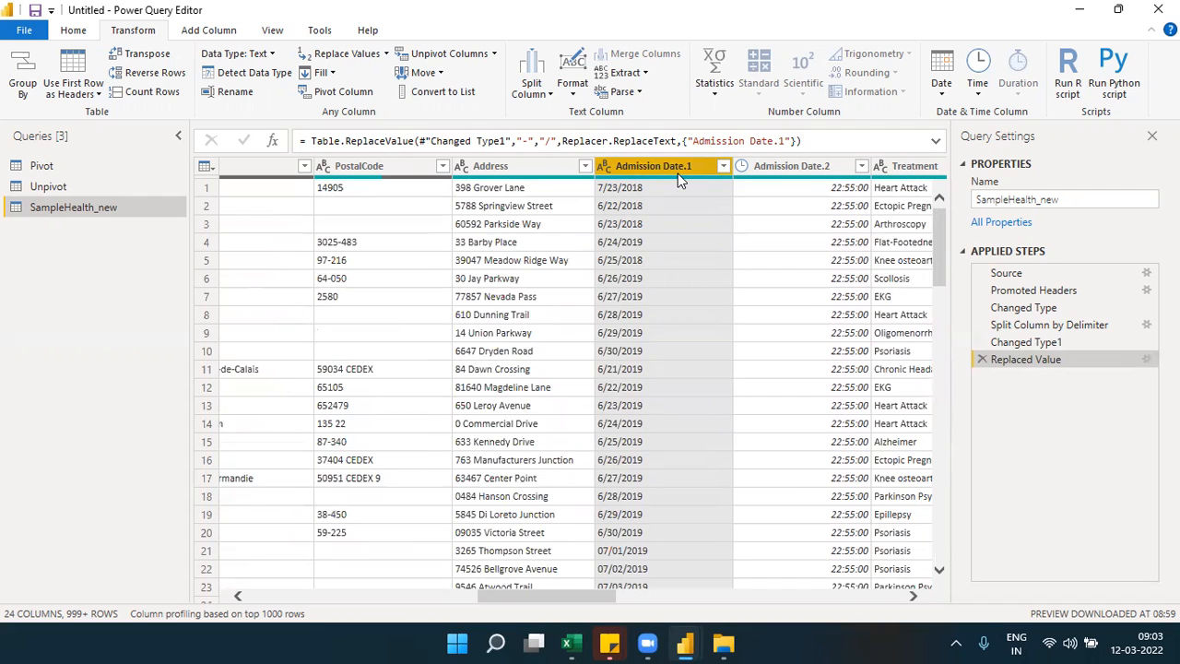
Look through the columns around Admission Date.1, and recheck the Replaced Value step's find and replace settings without changing them
click(440, 597)
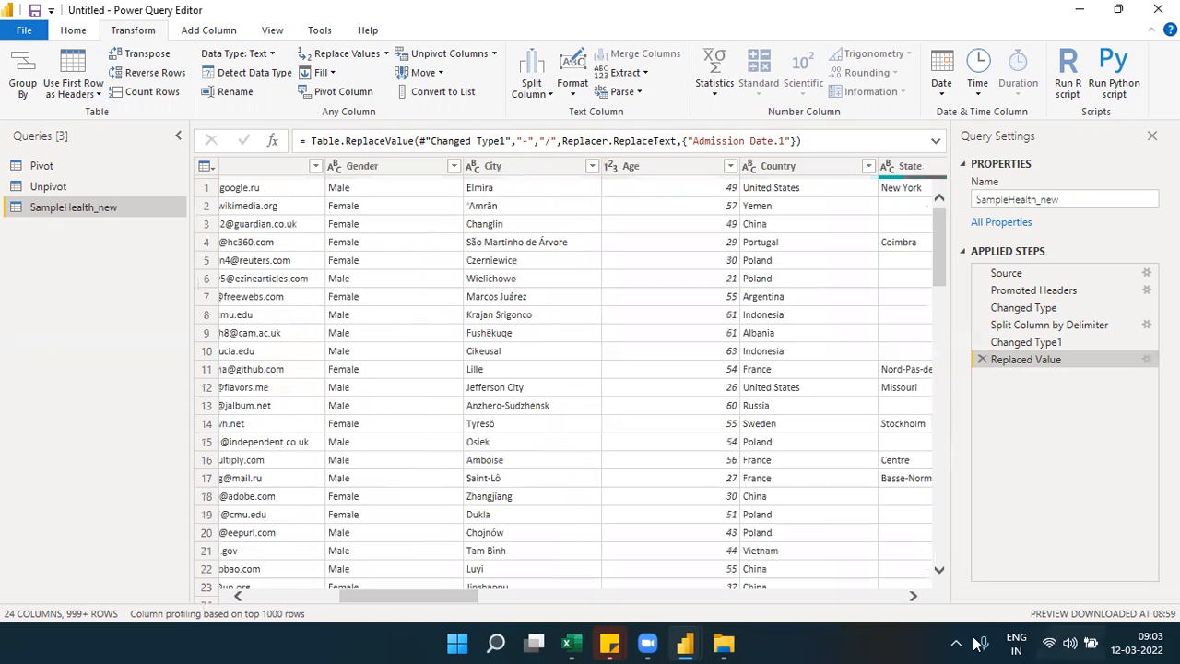
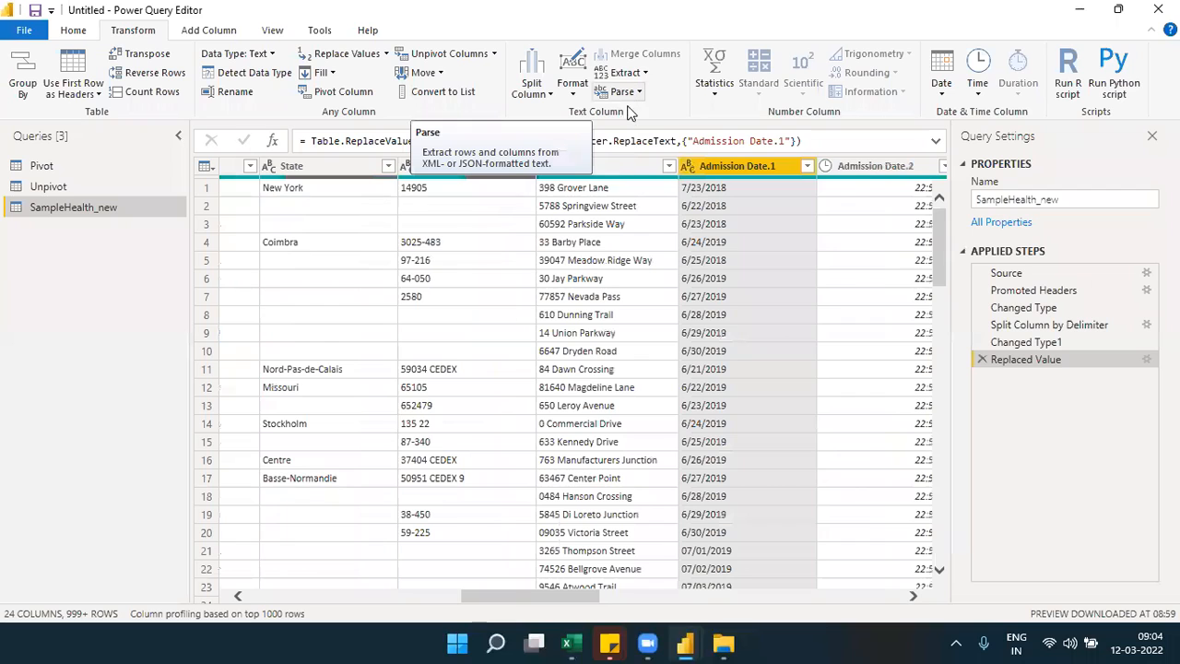
drag(492, 598, 314, 597)
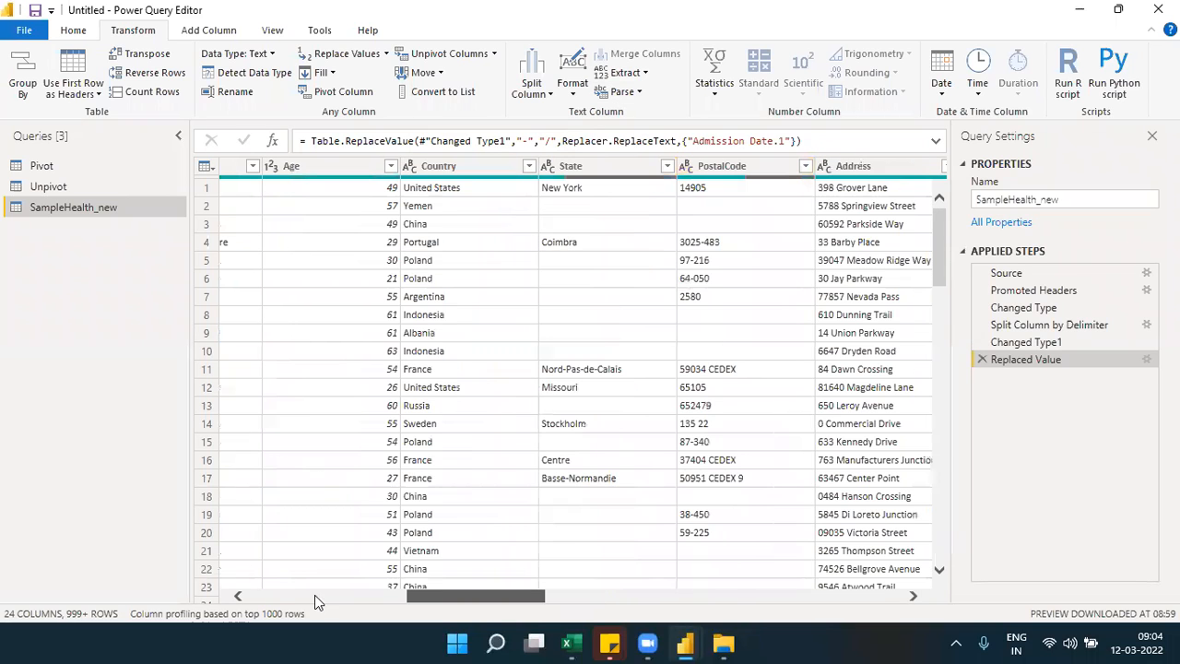
drag(435, 596, 513, 597)
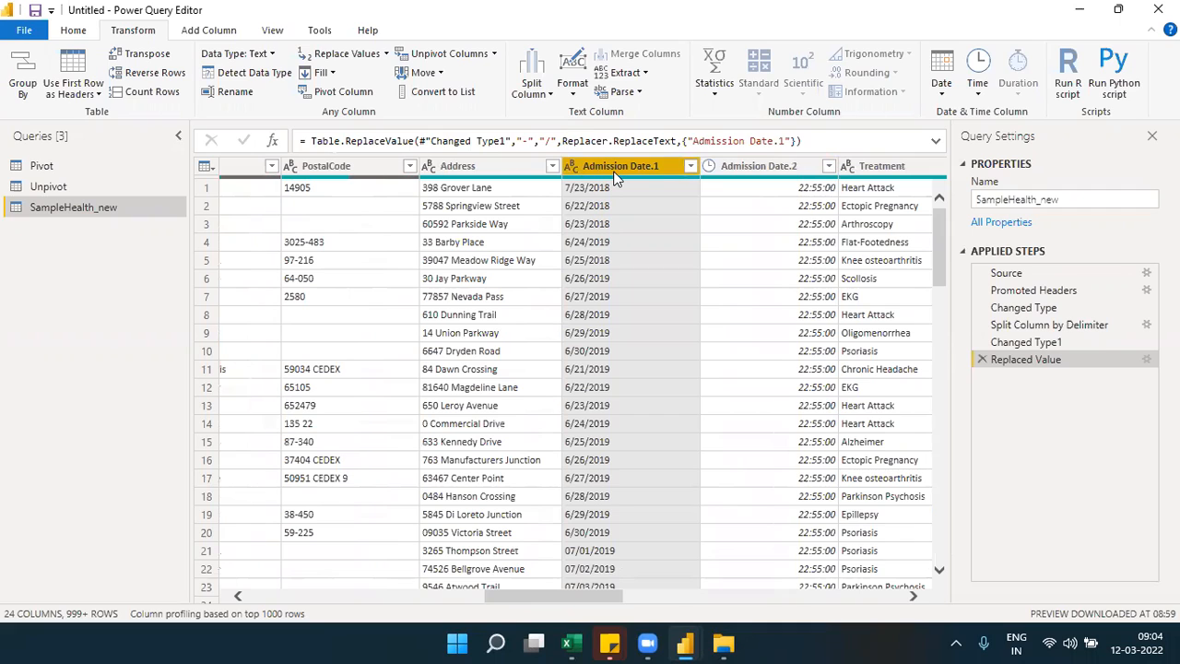
double_click(1054, 362)
click(453, 286)
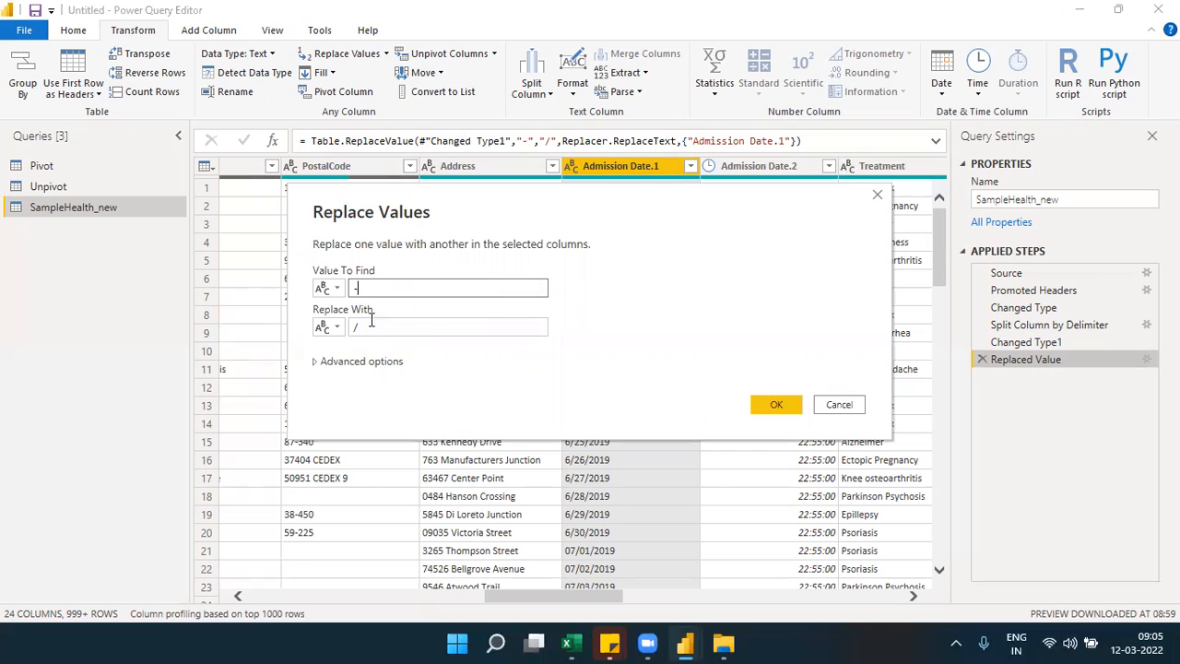
click(848, 409)
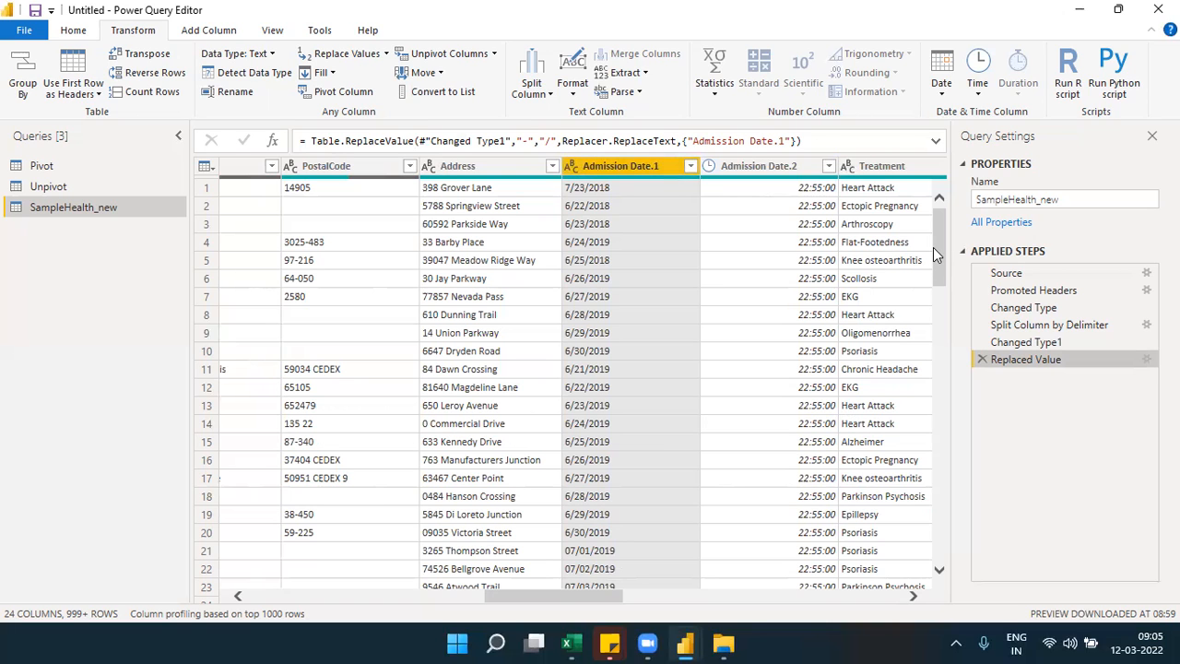
Try to change the data type of the Admission Date.1 column to Date after looking through its values
drag(938, 255, 949, 391)
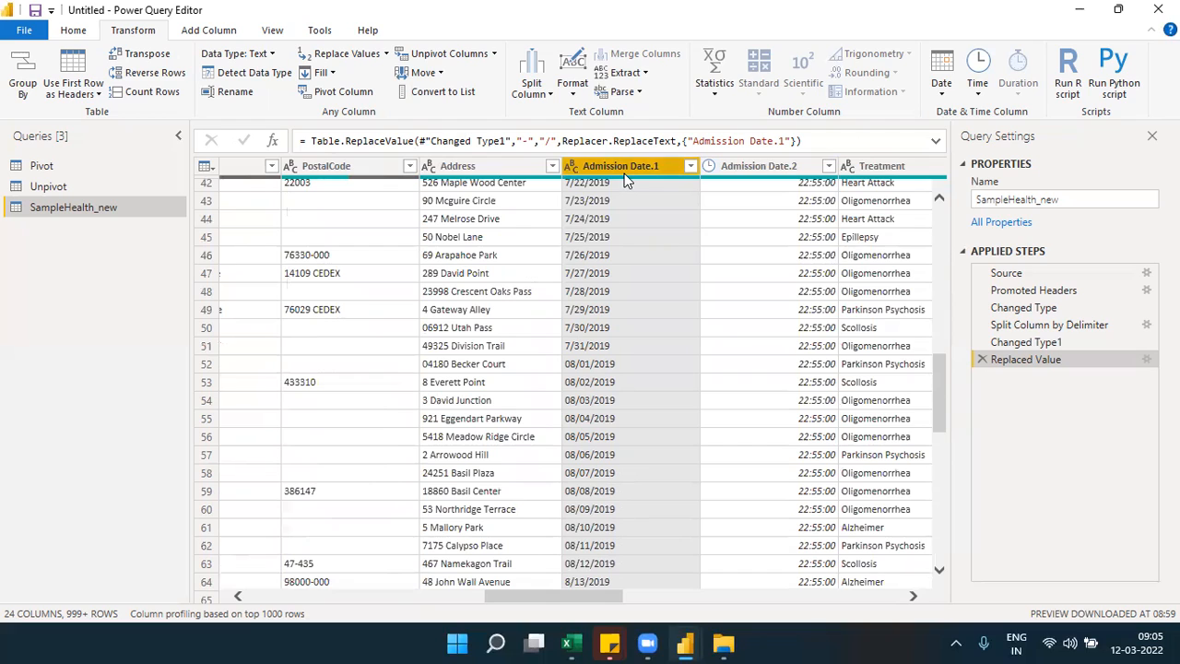
click(266, 56)
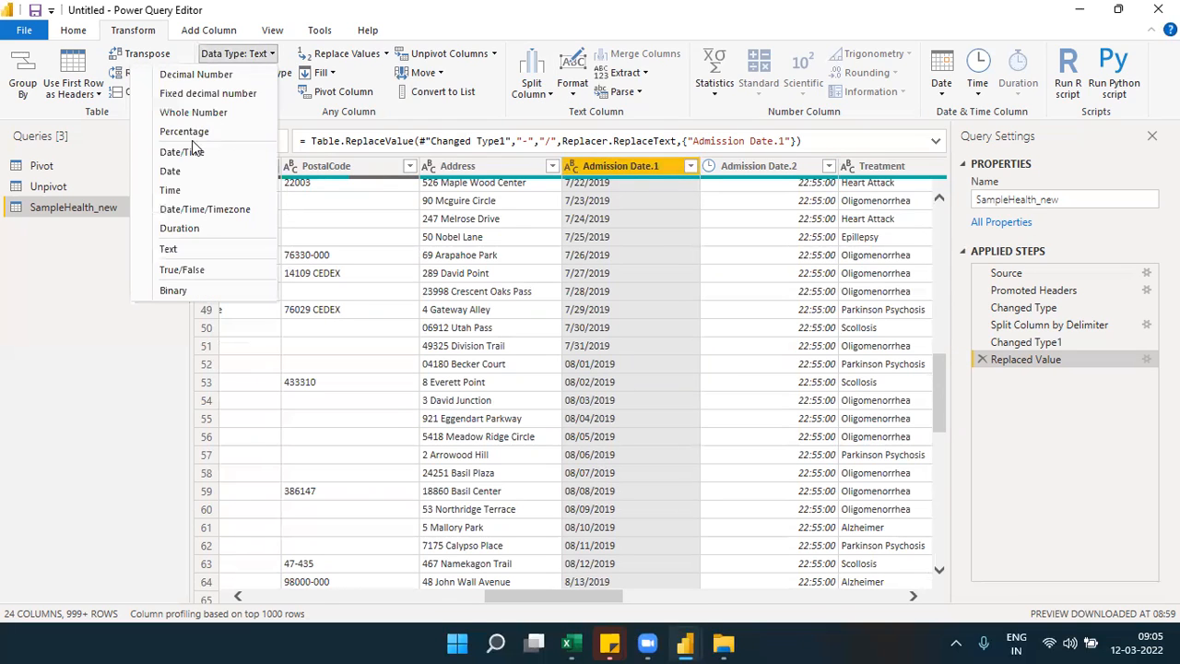
click(172, 173)
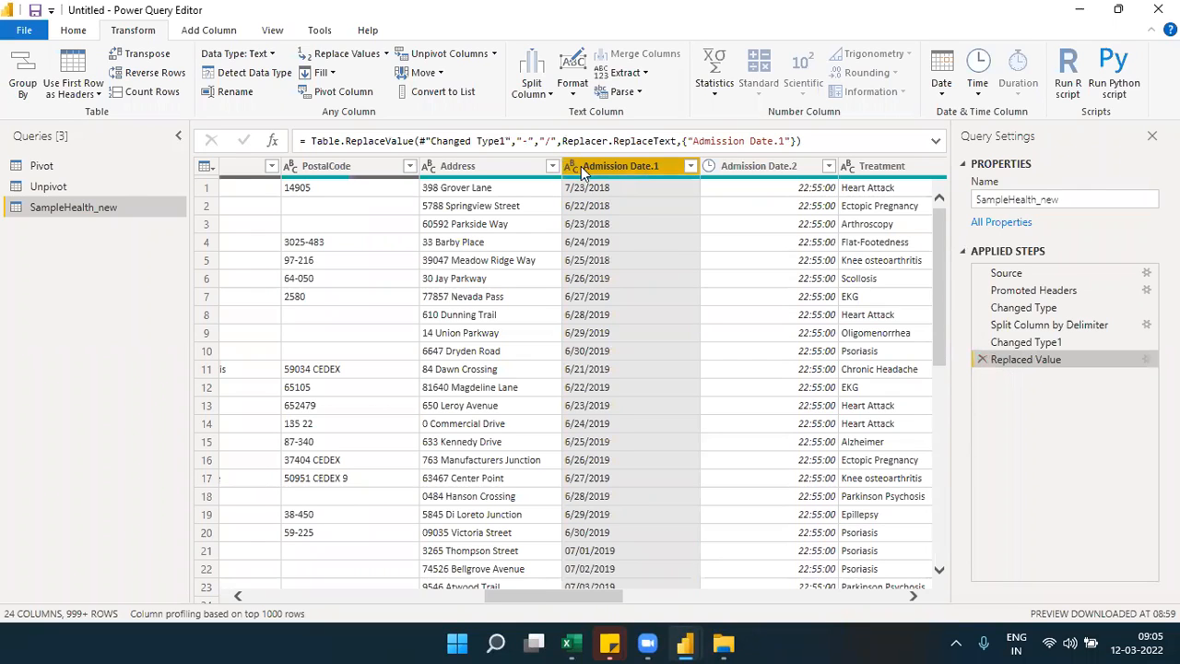
Split the Admission Date.1 column at each occurrence of the custom delimiter "/", and check the resulting columns
click(552, 96)
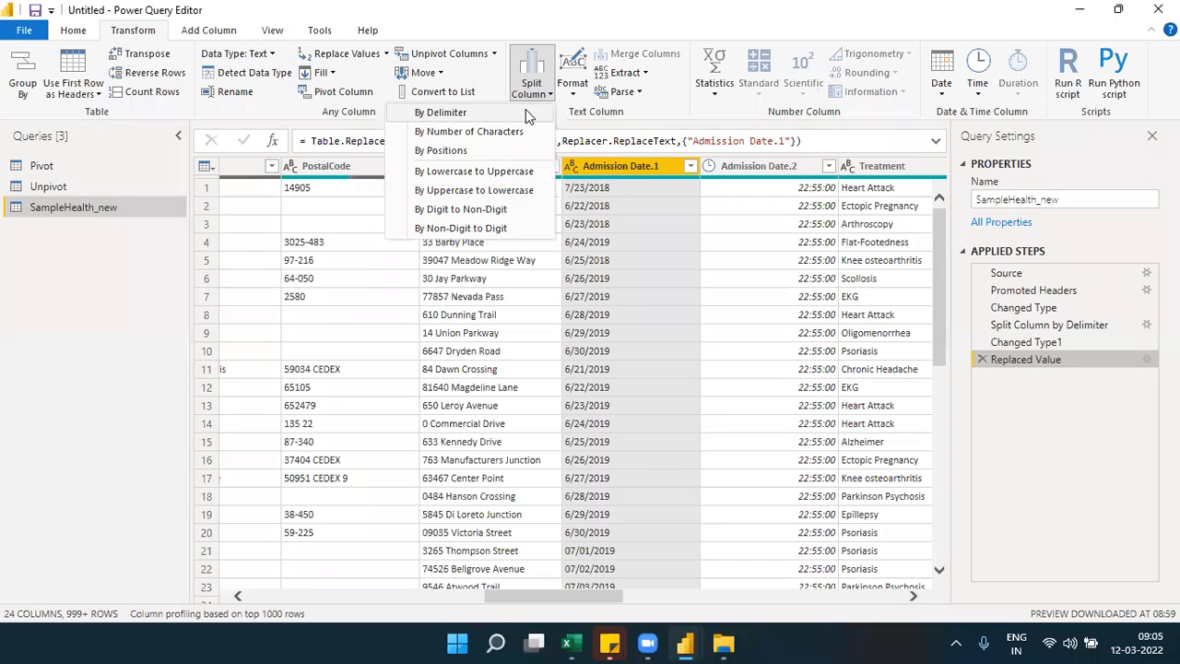
click(526, 111)
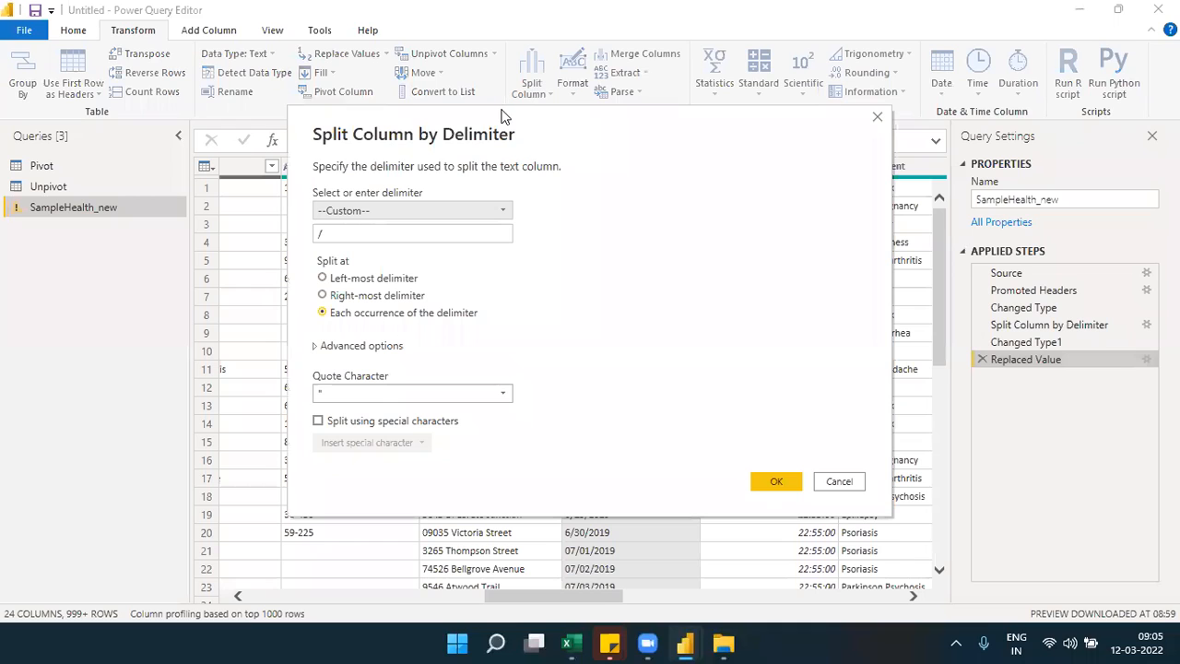
drag(503, 115, 927, 101)
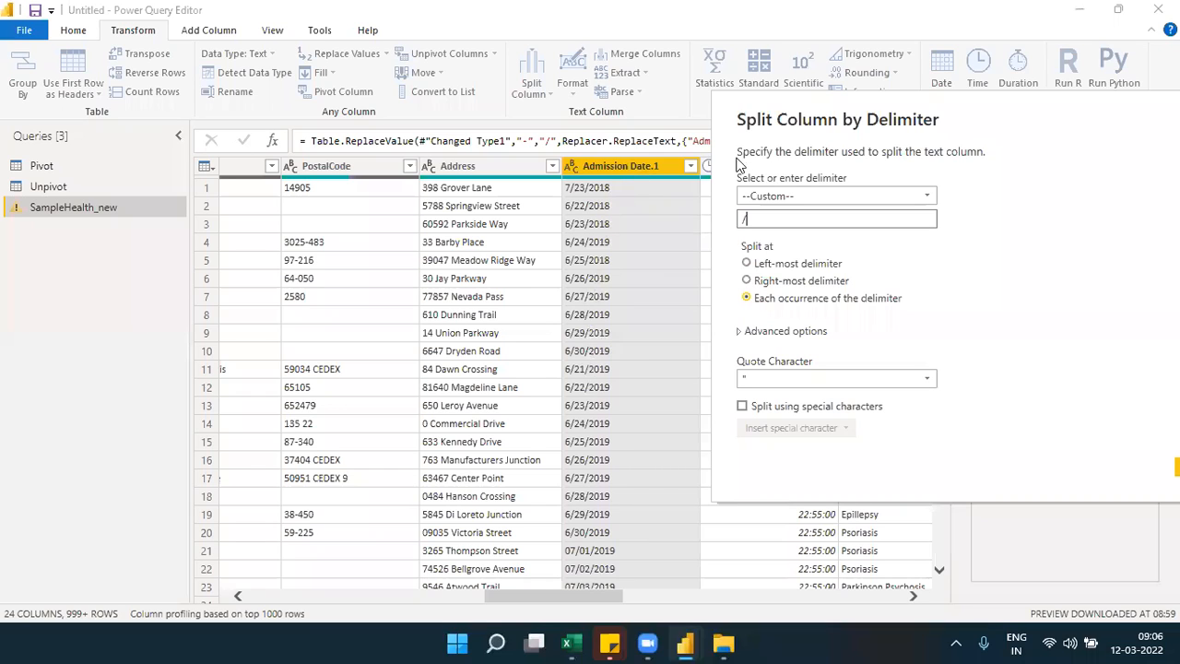
drag(774, 106, 701, 90)
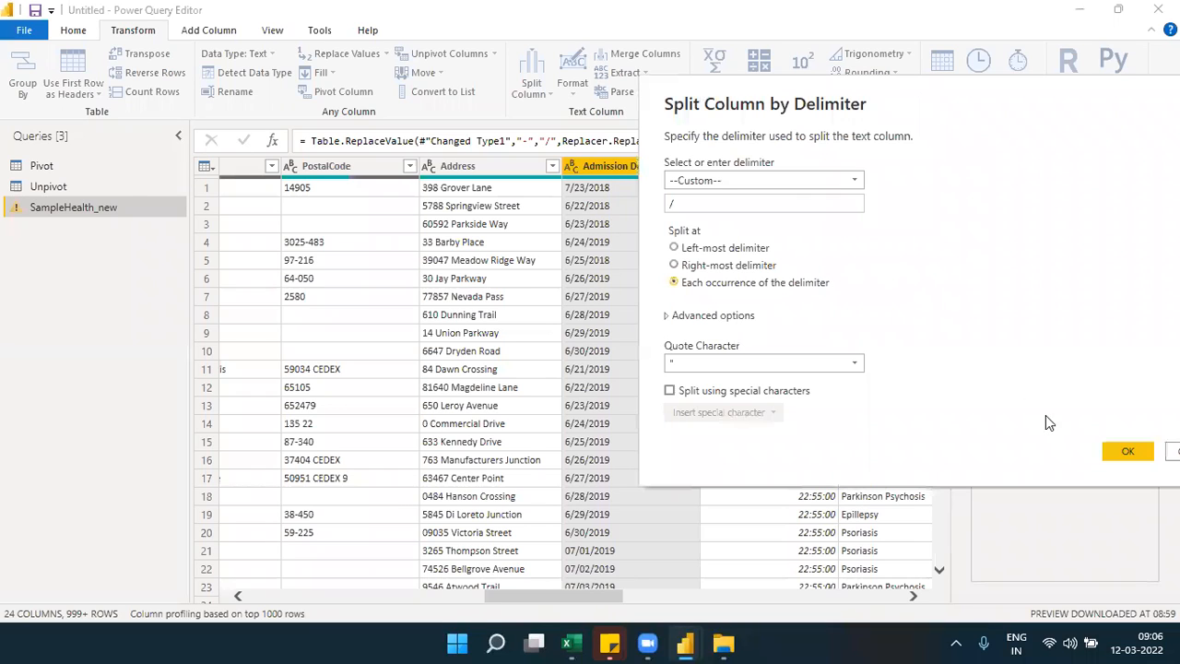
click(1127, 452)
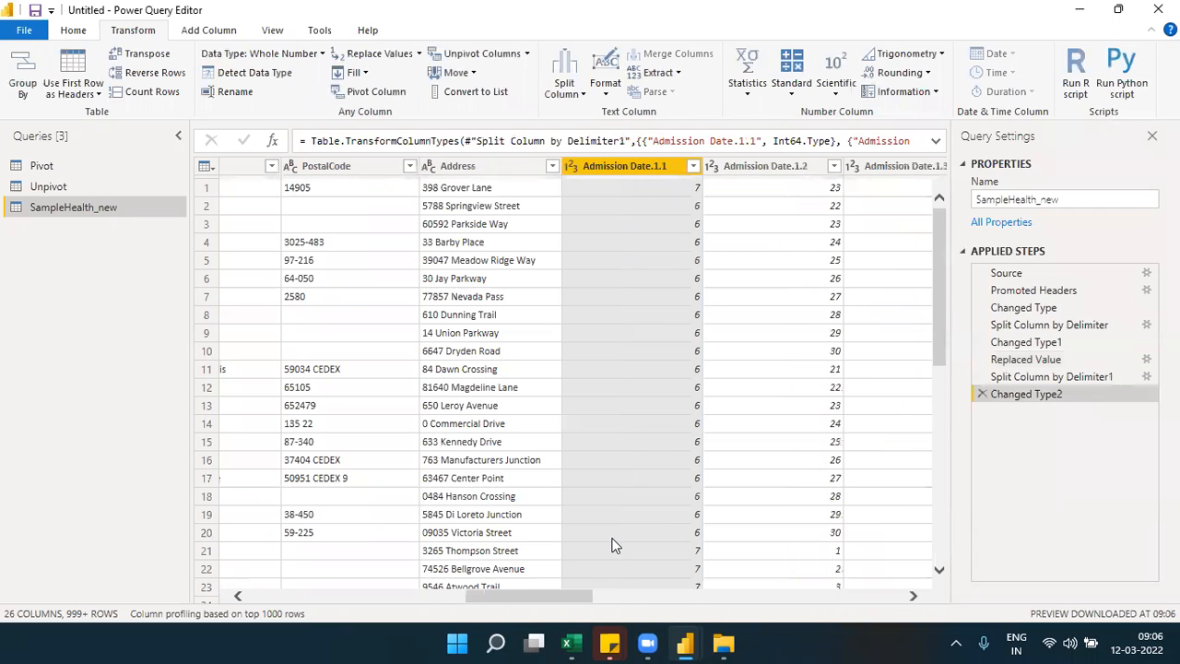
drag(518, 597, 553, 596)
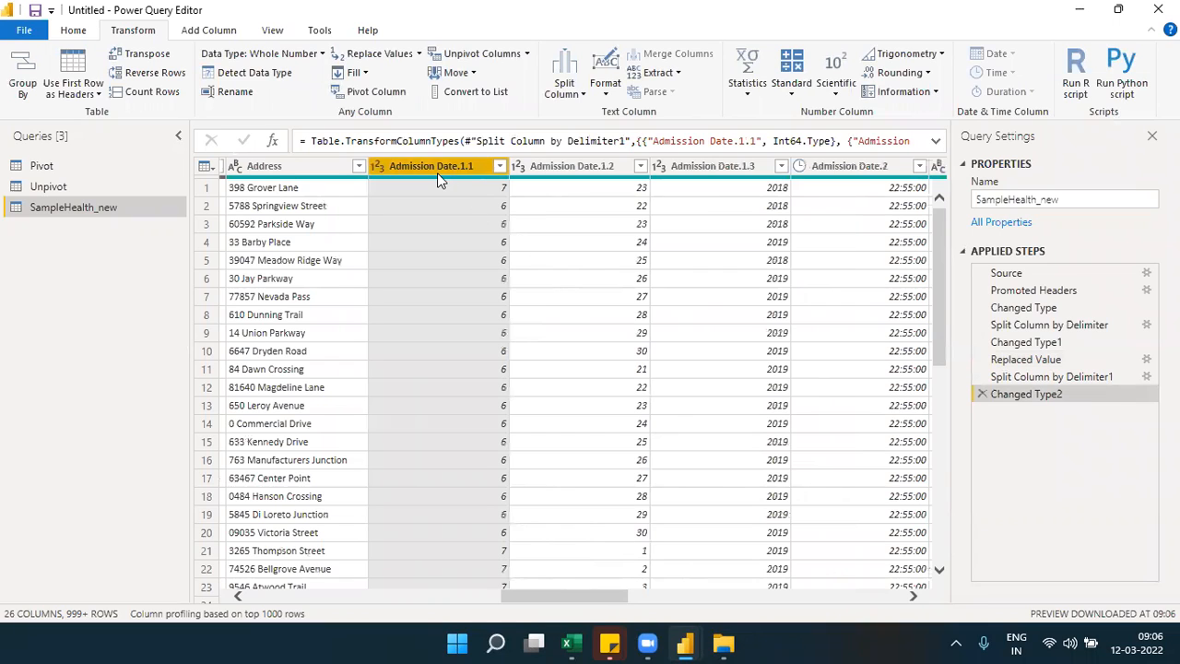
click(553, 166)
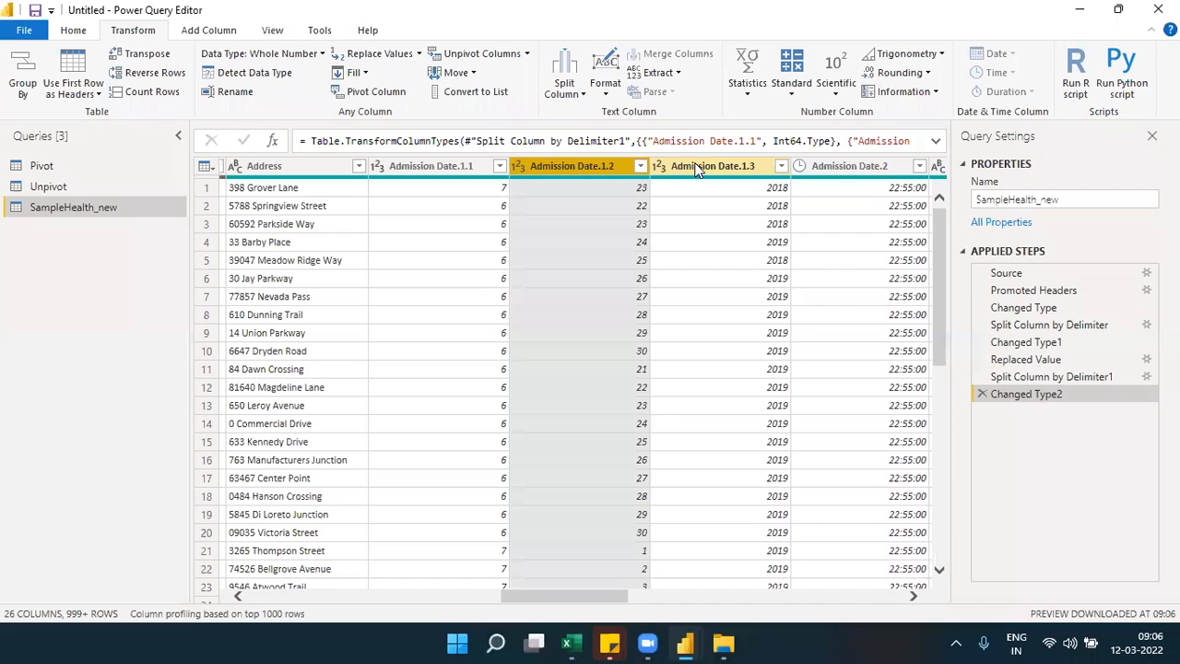
click(451, 167)
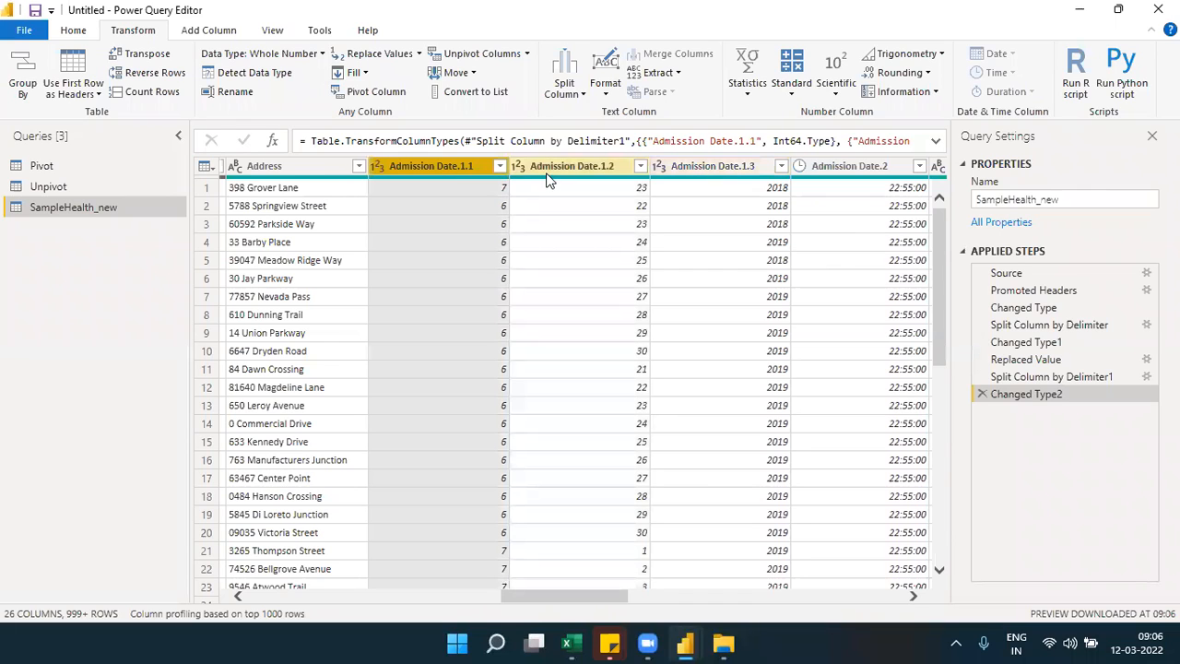
click(548, 168)
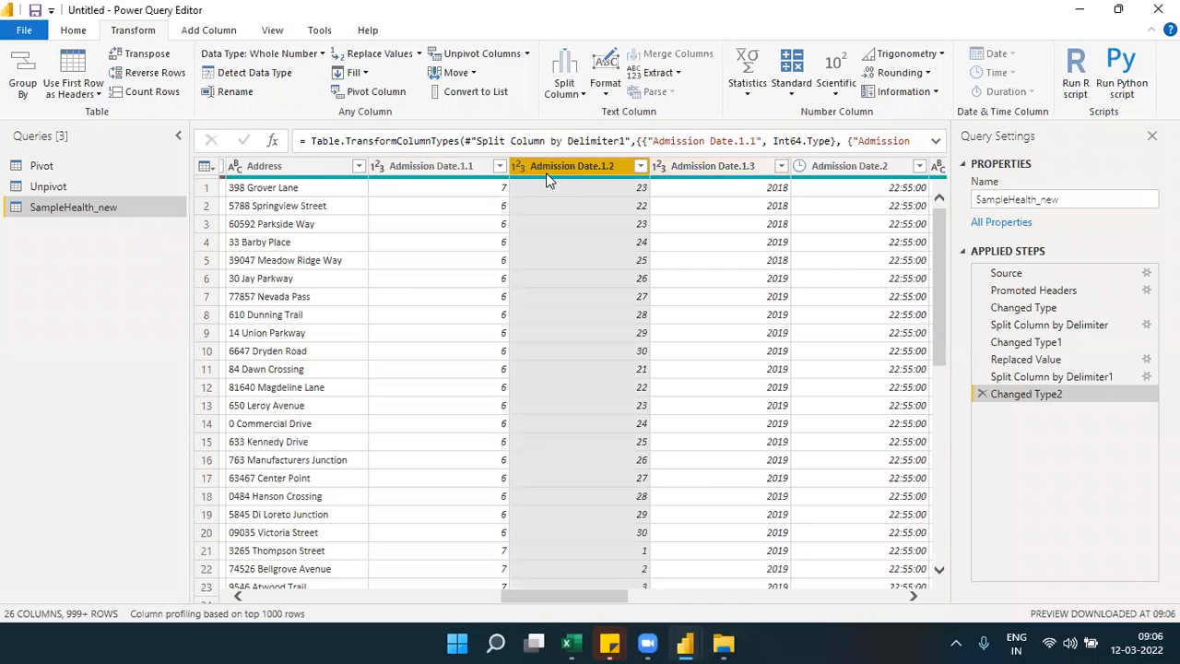
Rename the Admission Date.1.1 column as Day
click(478, 176)
double_click(477, 168)
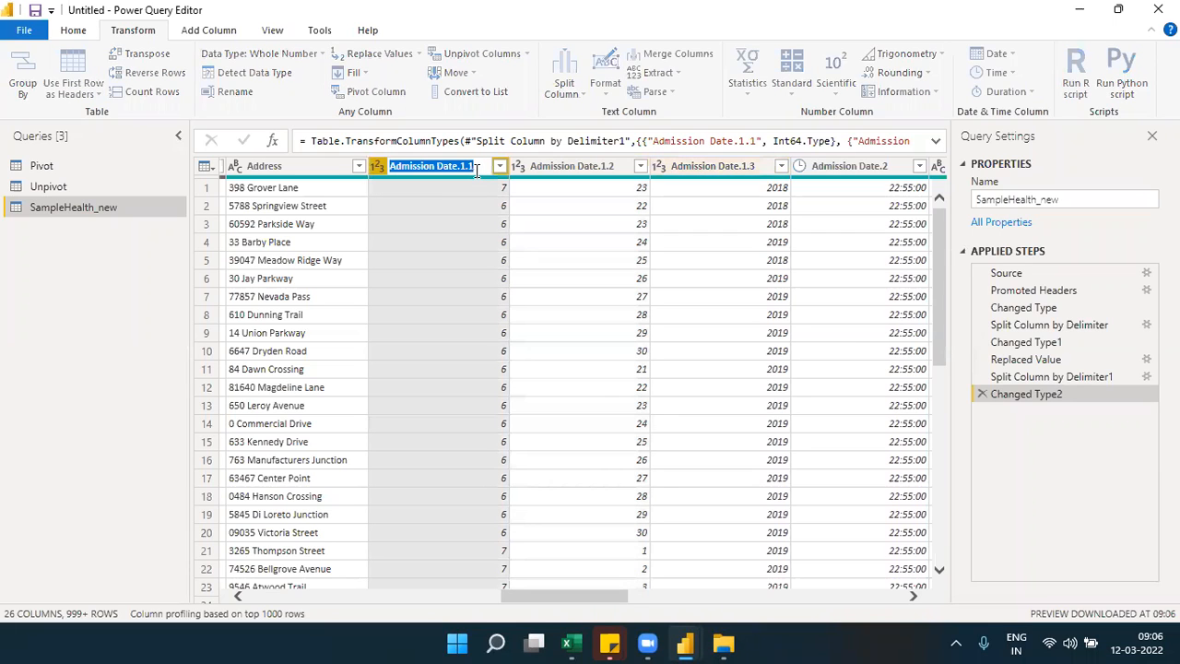
text(Day)
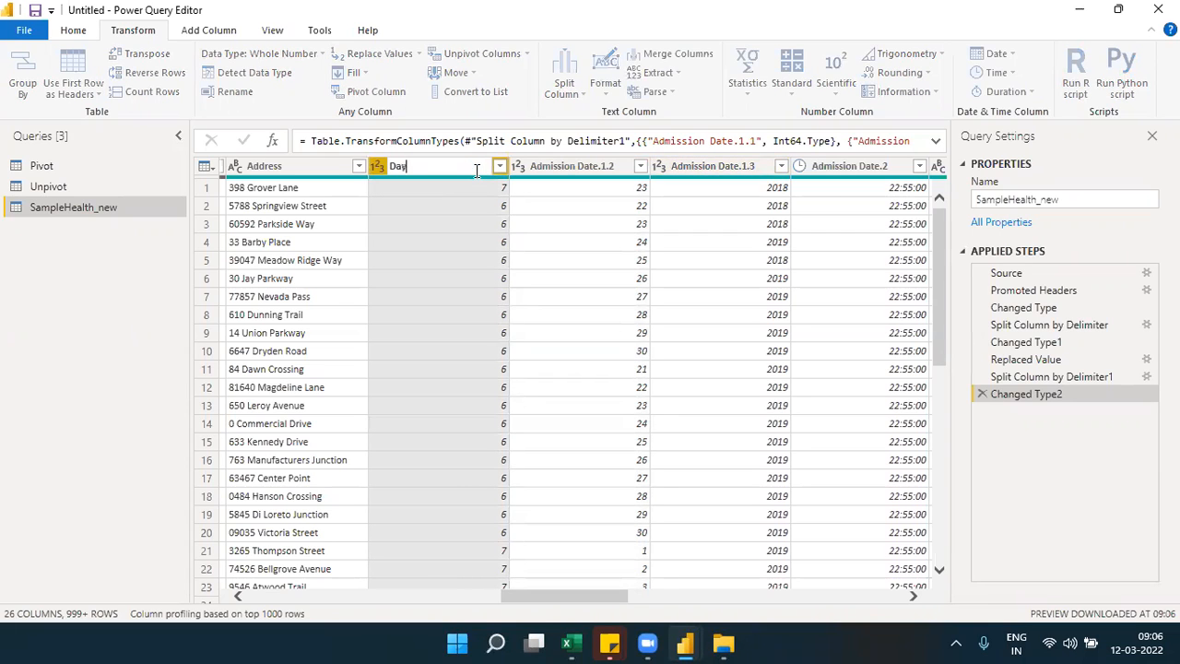
key(Return)
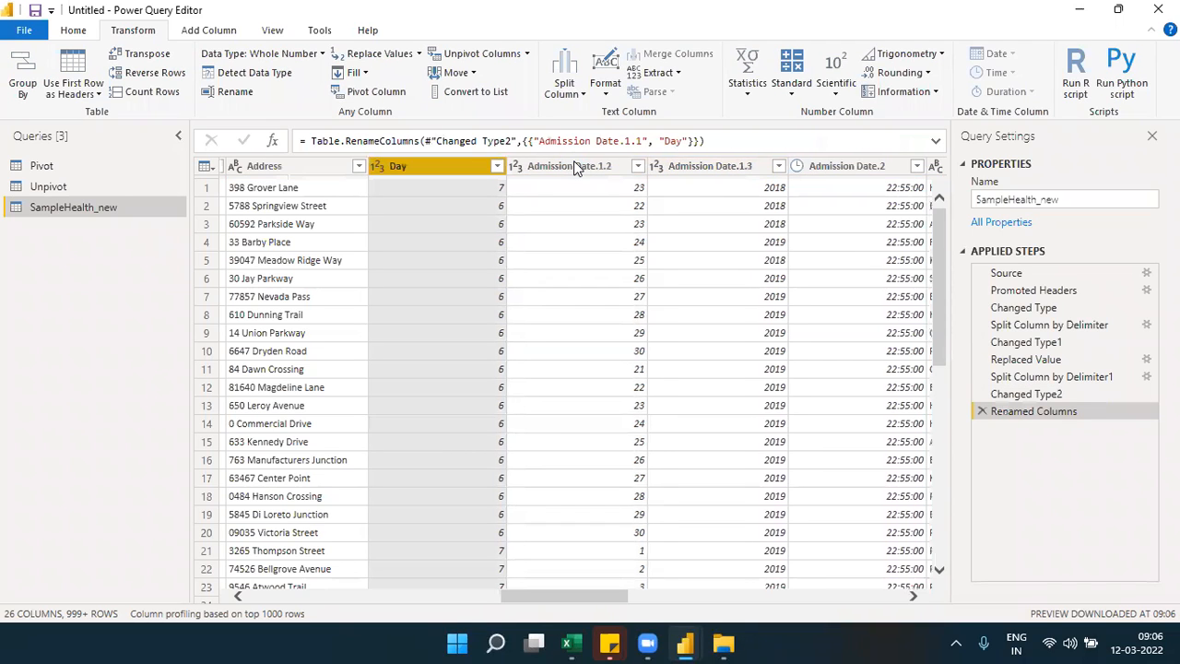
Rename the first of the split date columns, currently called Day, as Month
double_click(573, 163)
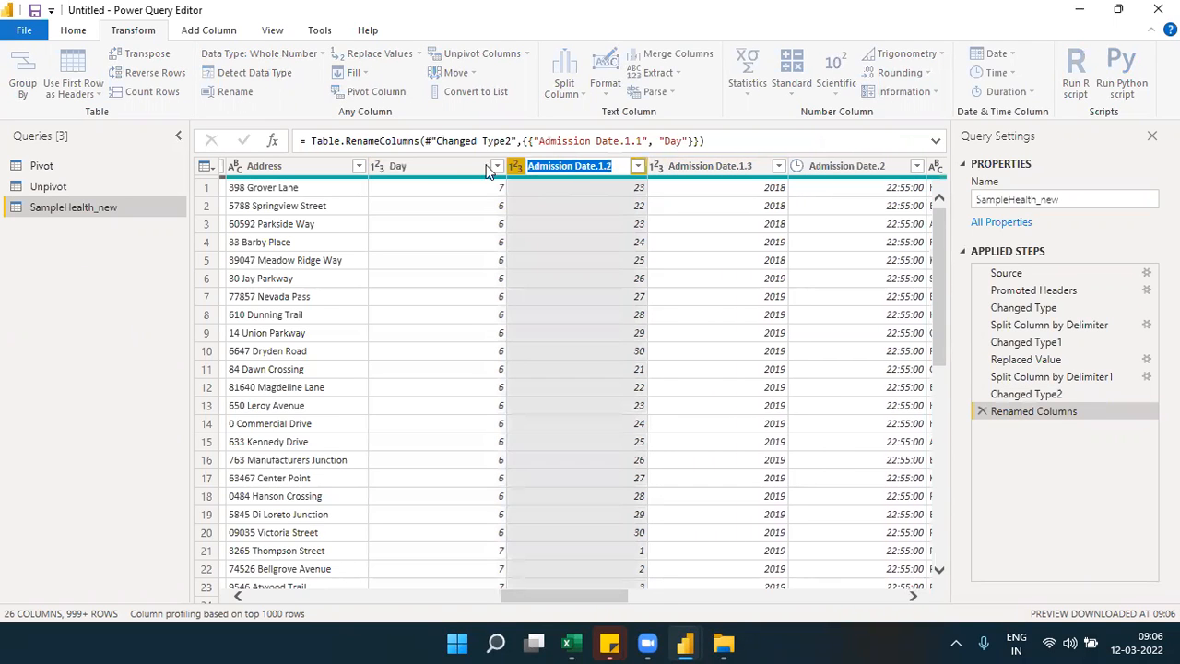
double_click(429, 166)
text(Month)
key(Return)
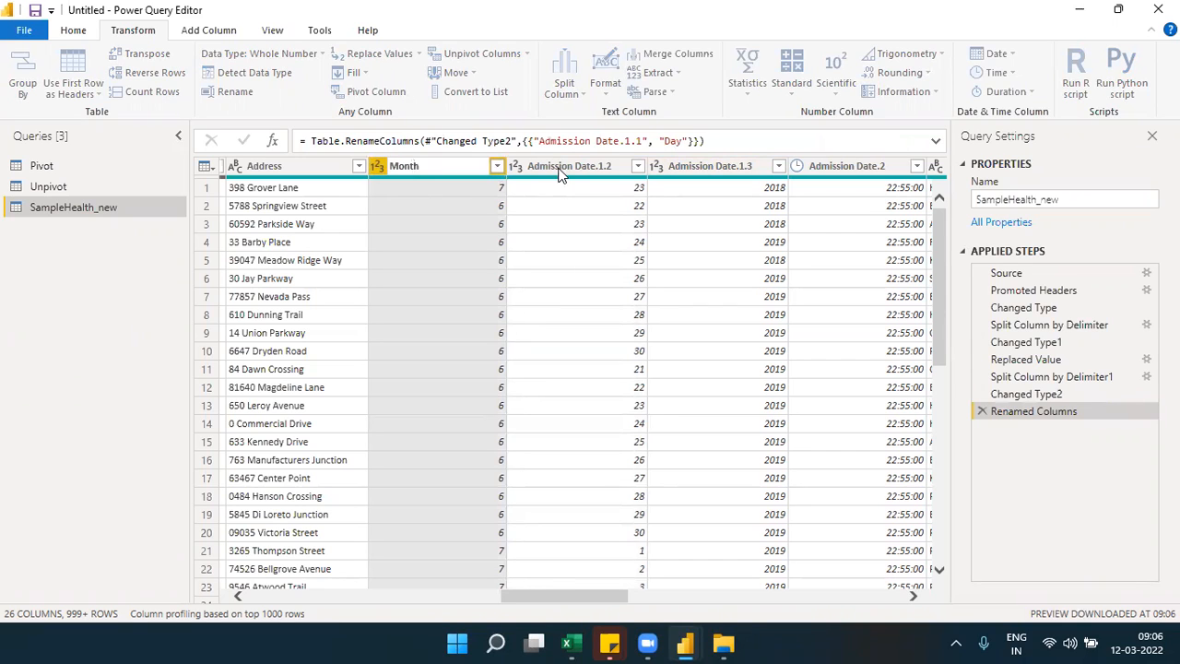
Rename the Admission Date.1.2 column as Day and the Admission Date.1.3 column as Year
double_click(560, 168)
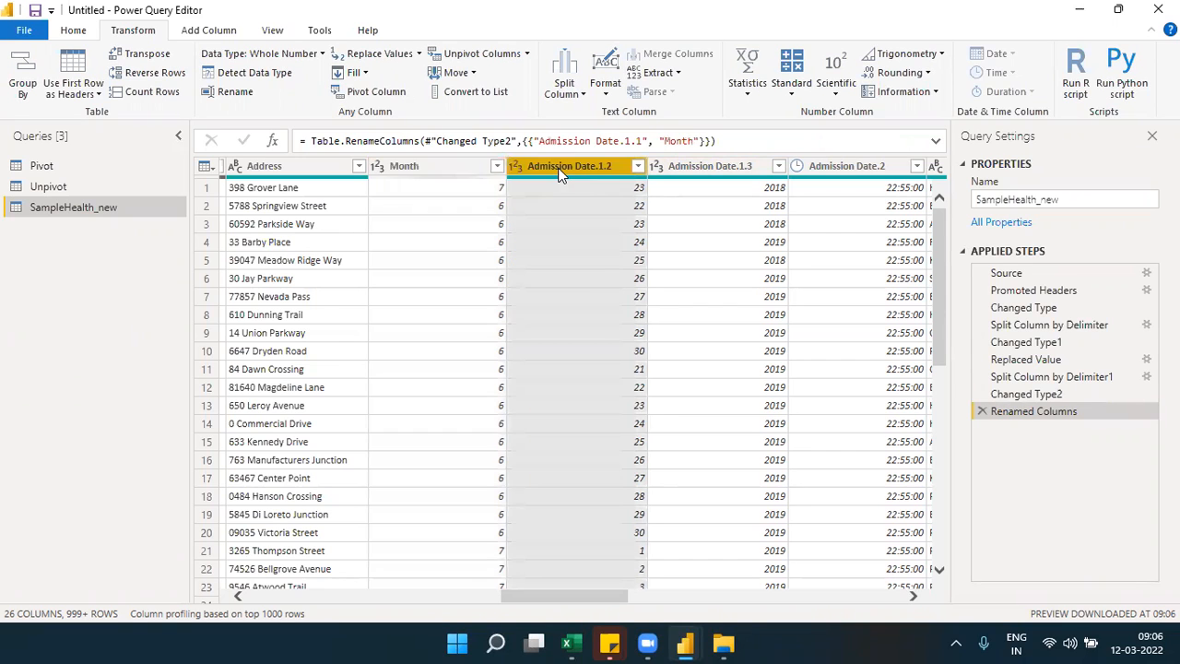
text(Day)
key(Return)
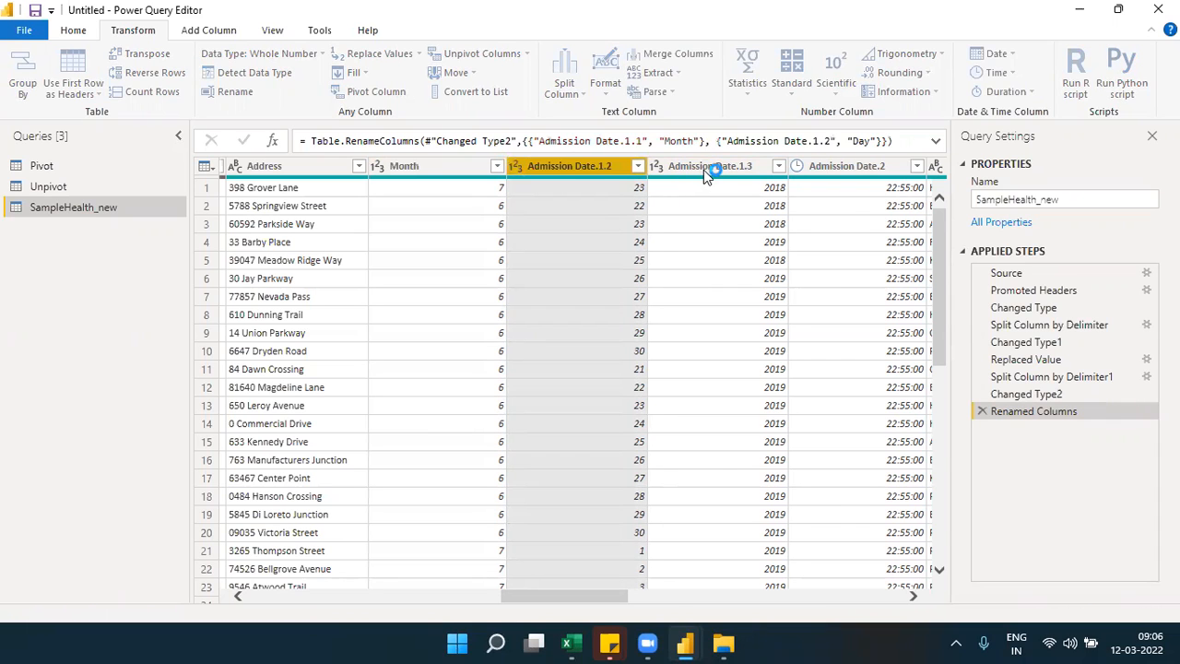
click(705, 167)
double_click(705, 169)
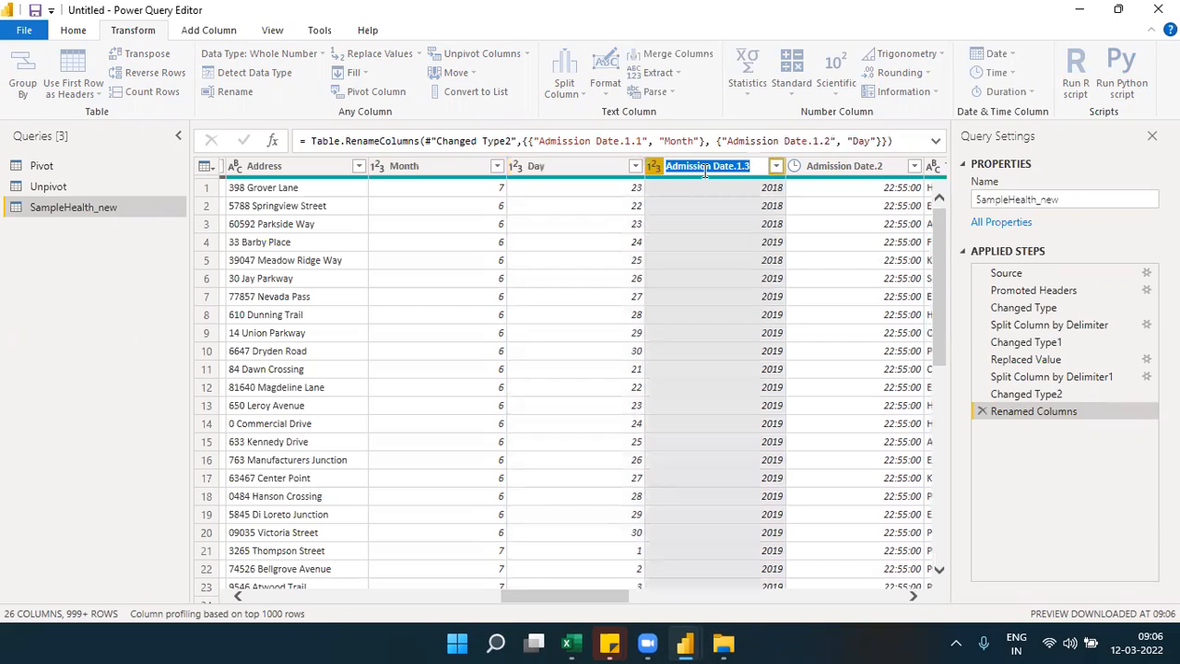
text(Year)
key(Return)
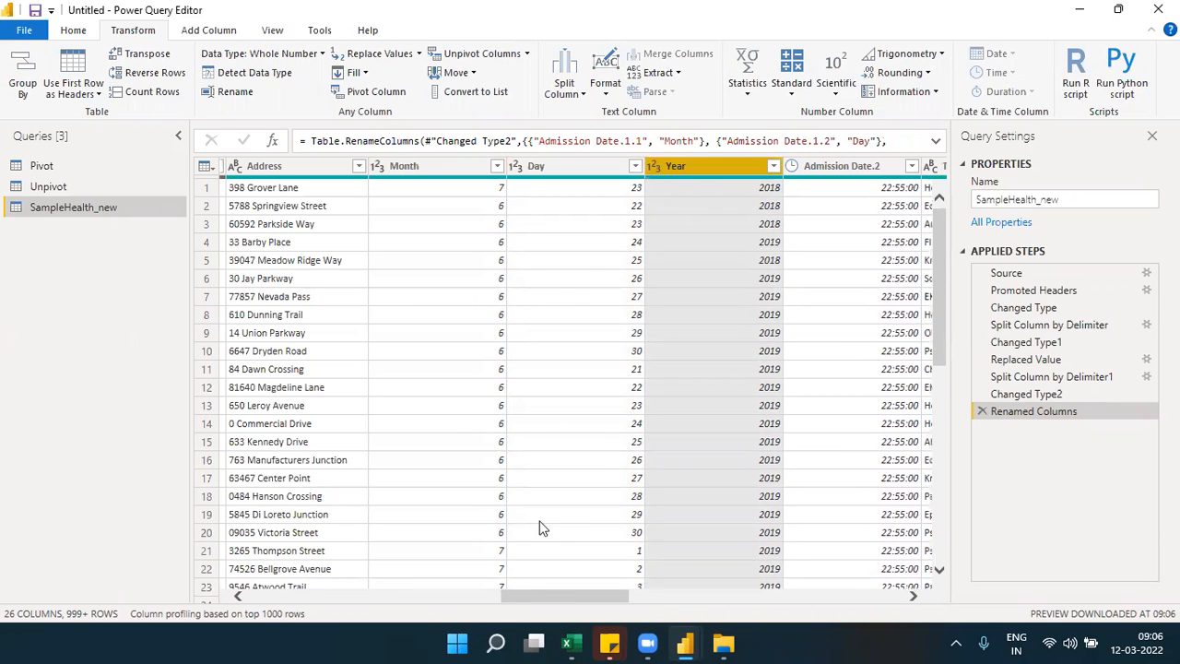
Look across the table's columns, and check the renamed Month, Day and Year columns one by one
drag(522, 599, 346, 595)
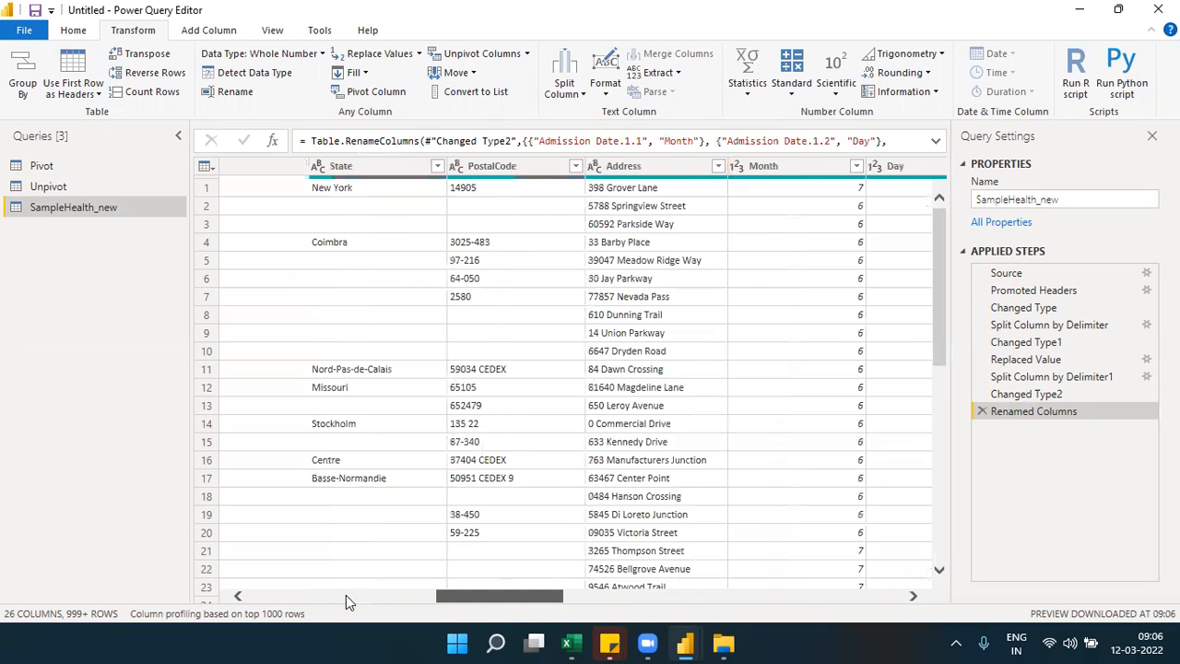
click(271, 597)
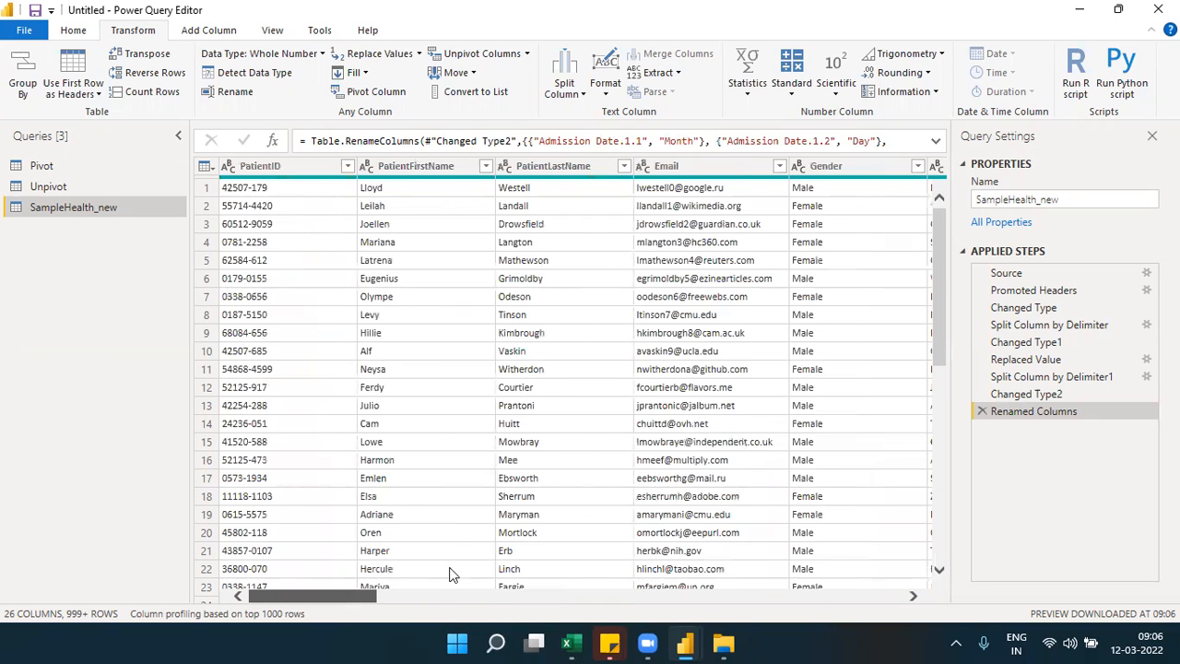
drag(455, 567, 523, 537)
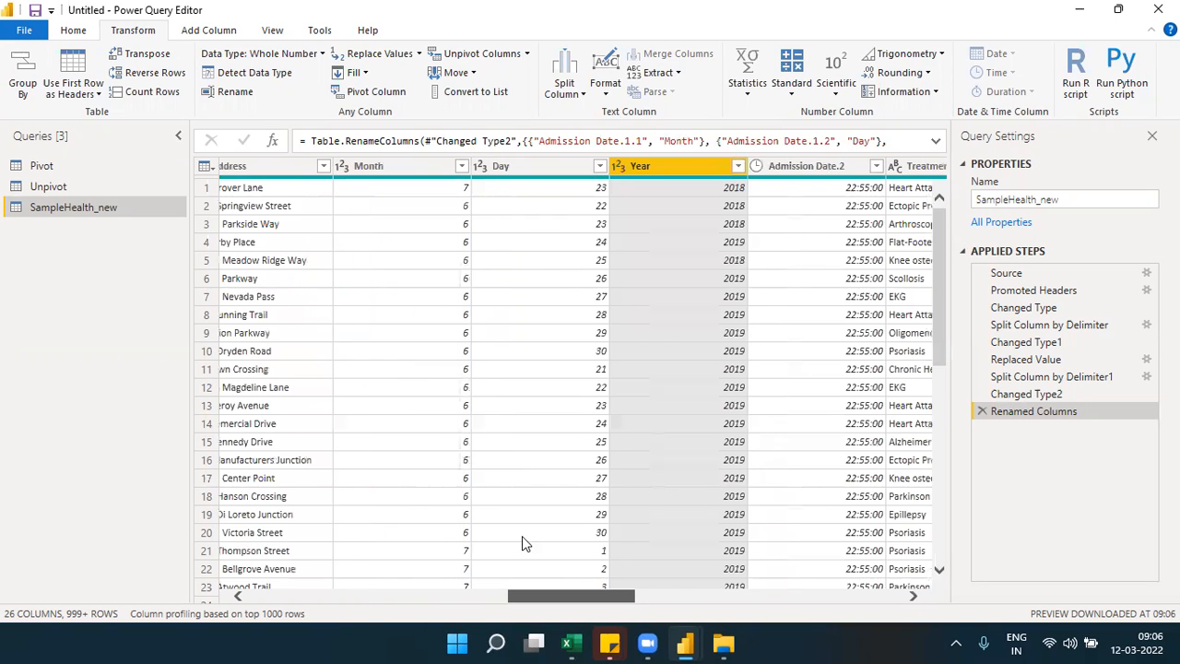
click(385, 172)
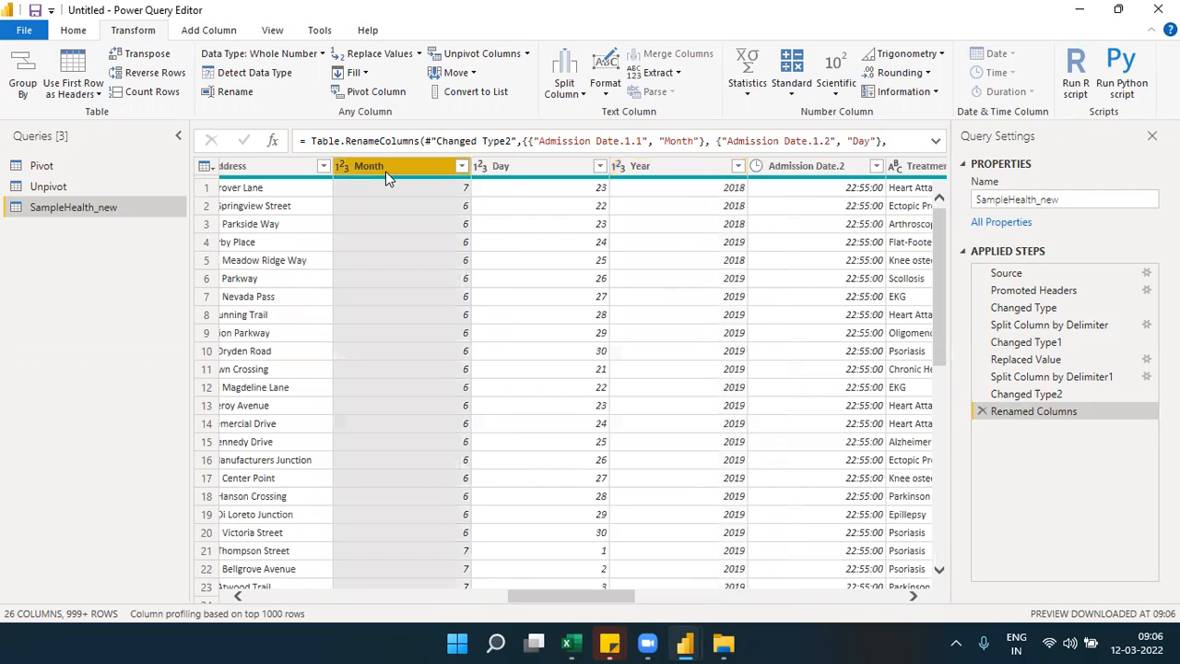
click(509, 167)
click(636, 172)
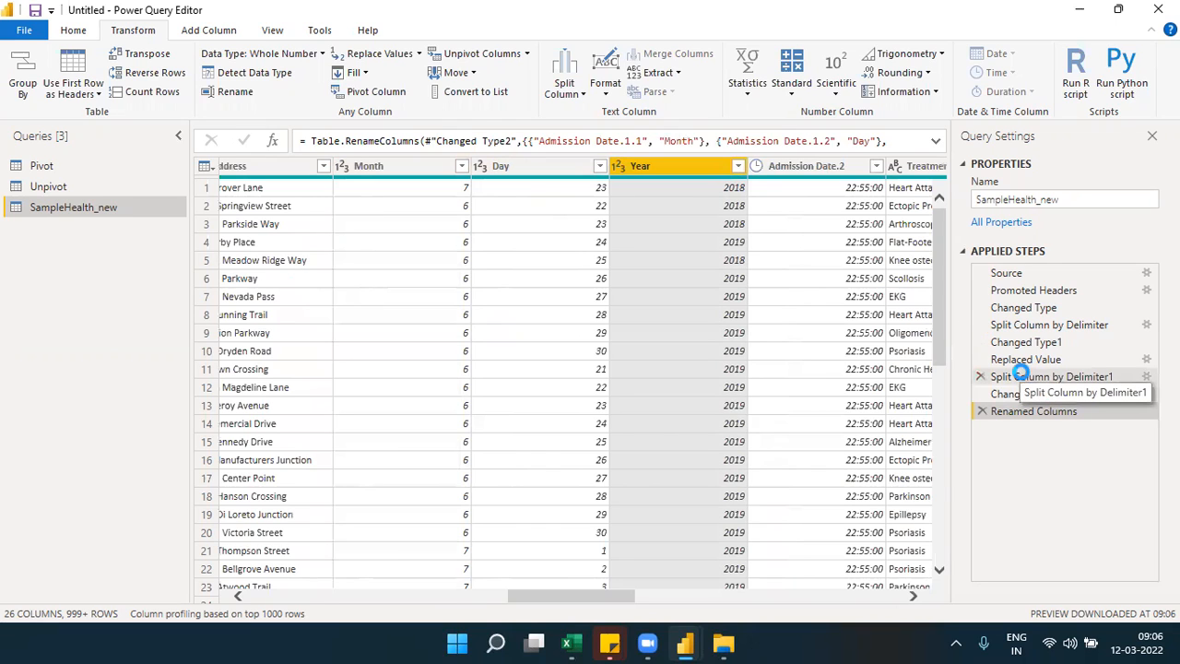
Review the delimiter of the Split Column by Delimiter1 step without changing it, and view the table at the Replaced Value step
double_click(1027, 378)
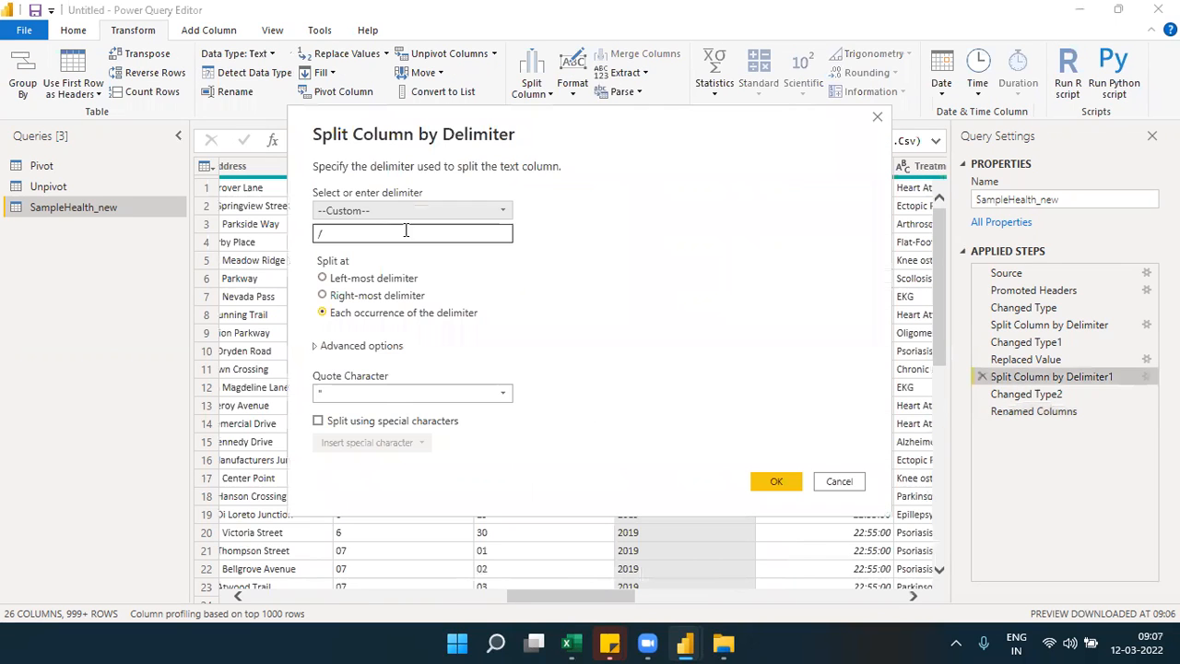
double_click(314, 235)
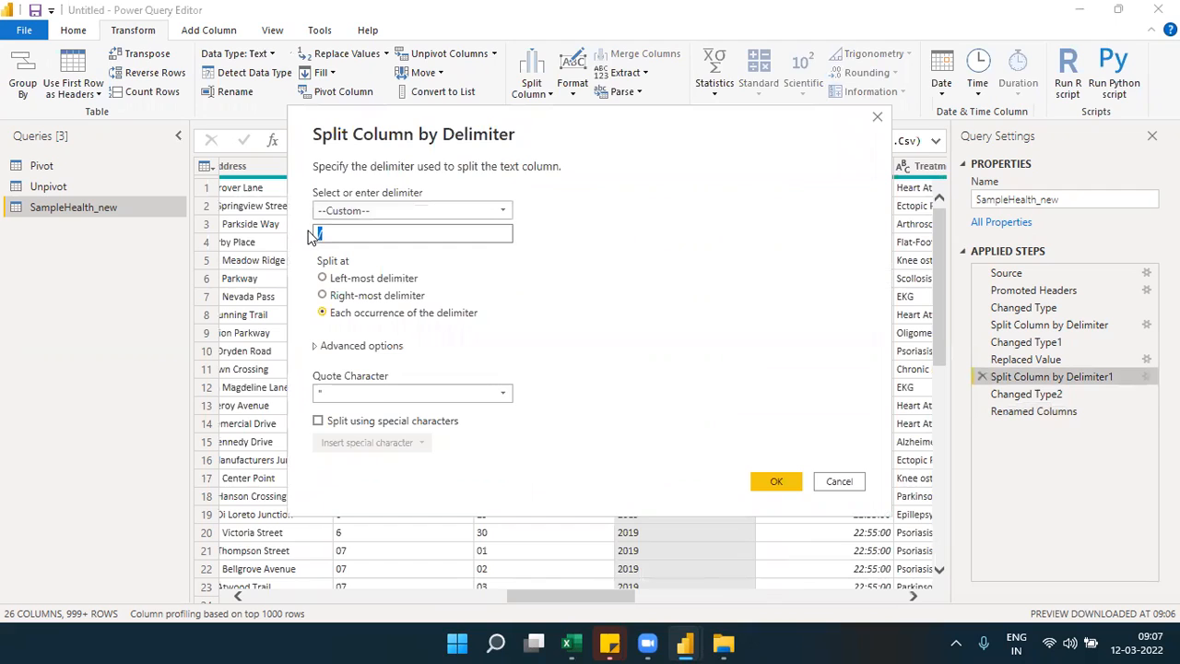
click(468, 232)
double_click(316, 235)
click(877, 117)
click(1034, 361)
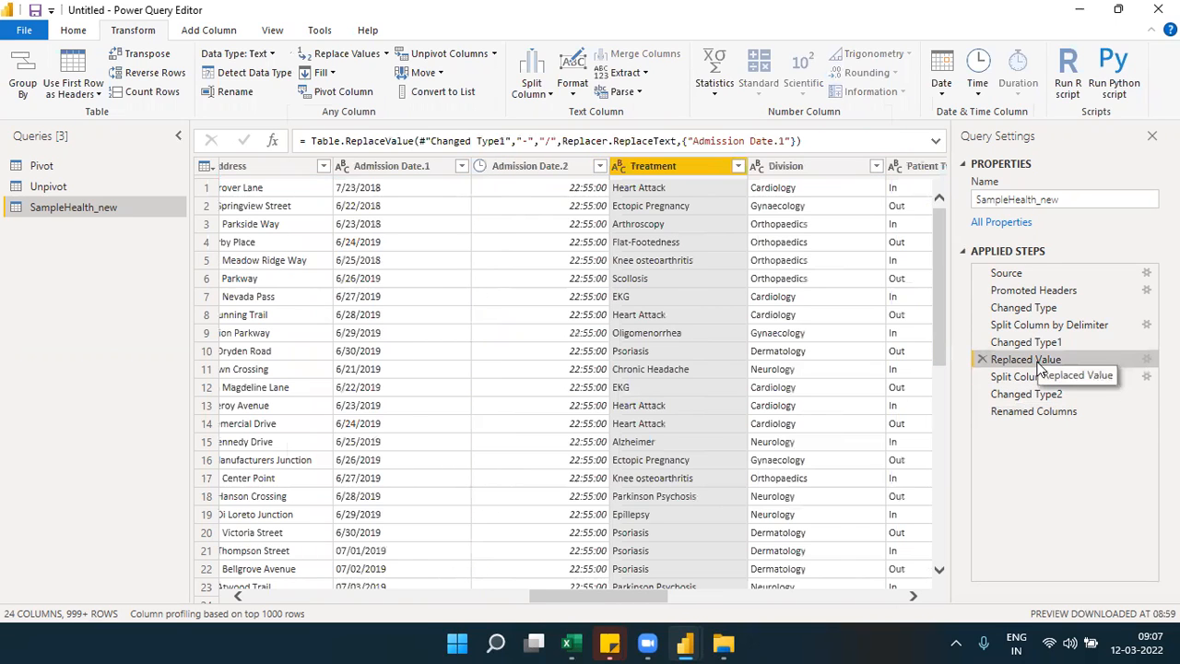
View the table at the Split Column by Delimiter1 step and check the three split Admission Date columns one by one
click(1034, 378)
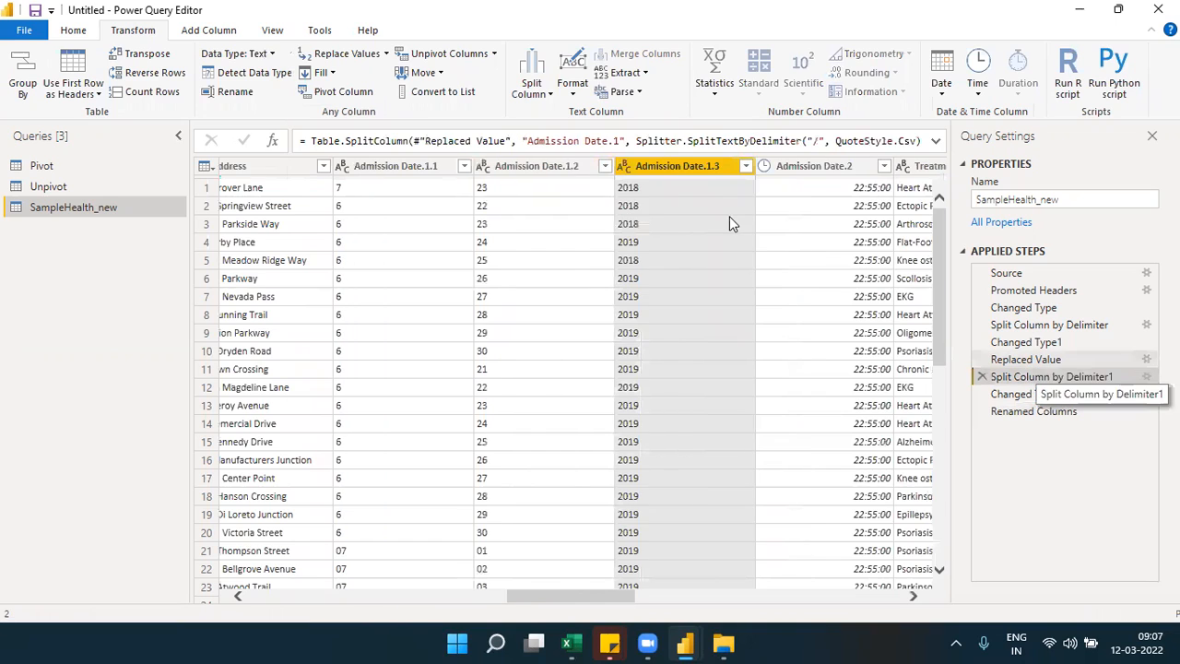
click(413, 171)
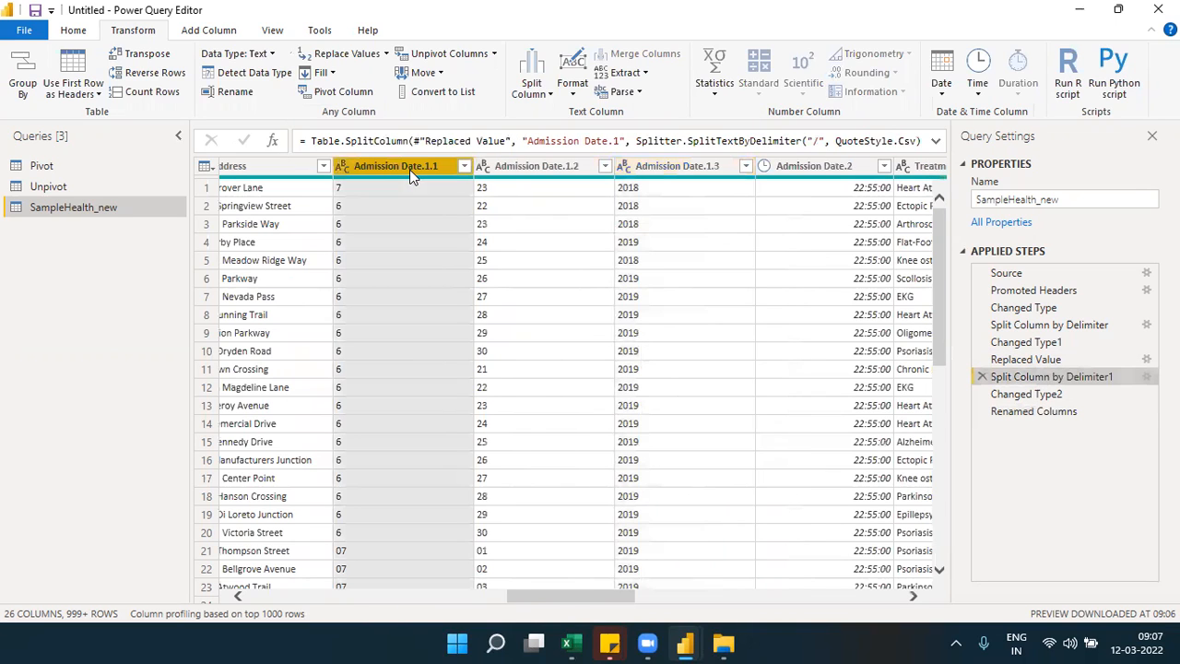
click(544, 168)
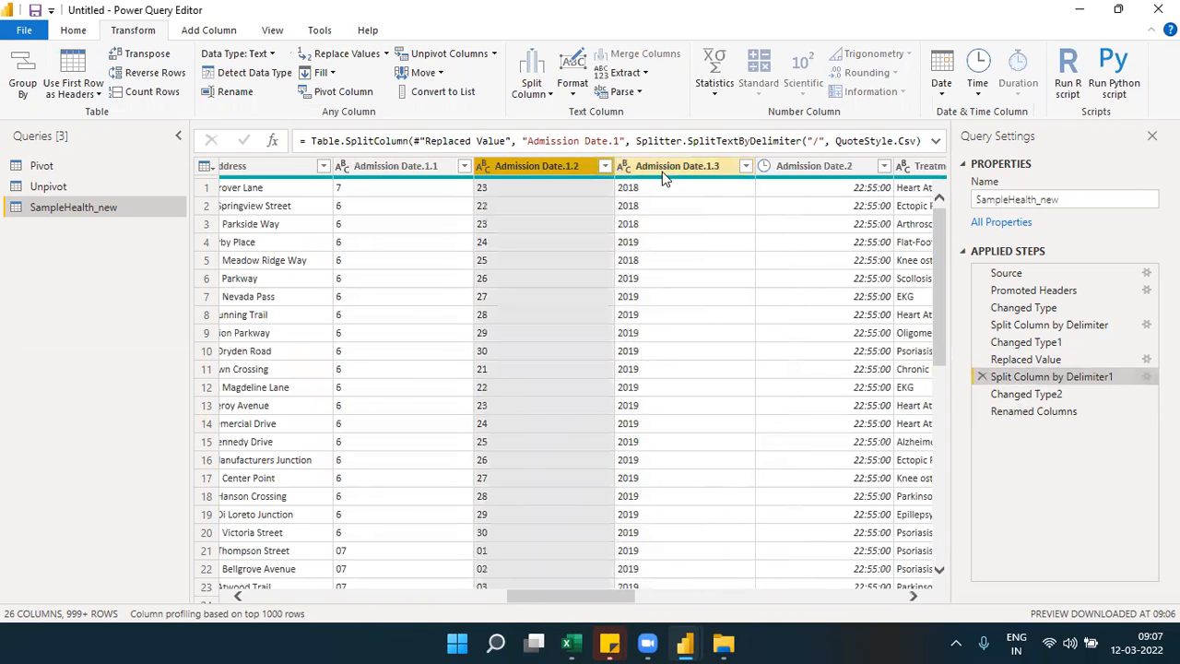
click(662, 172)
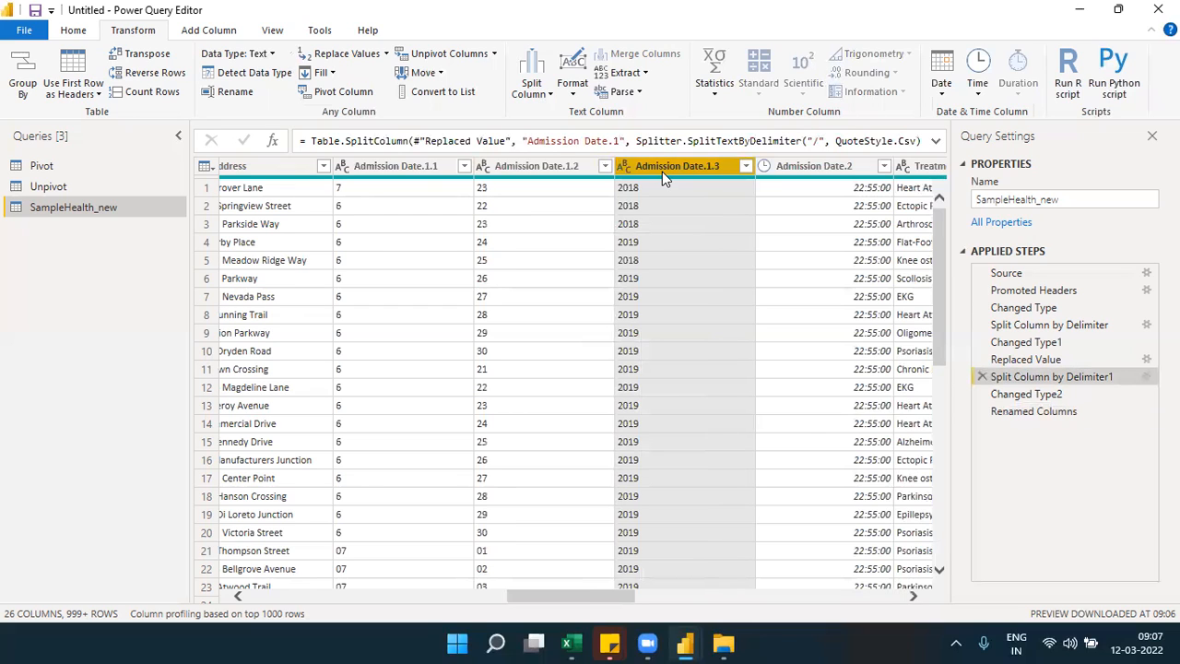
click(422, 173)
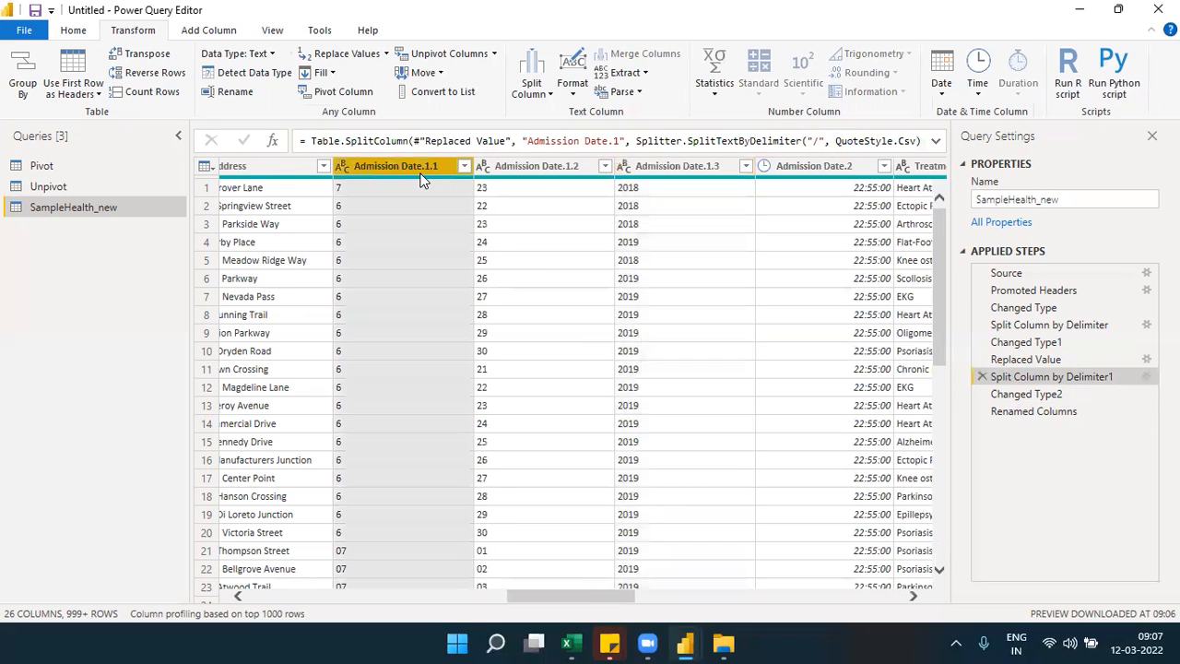
click(544, 171)
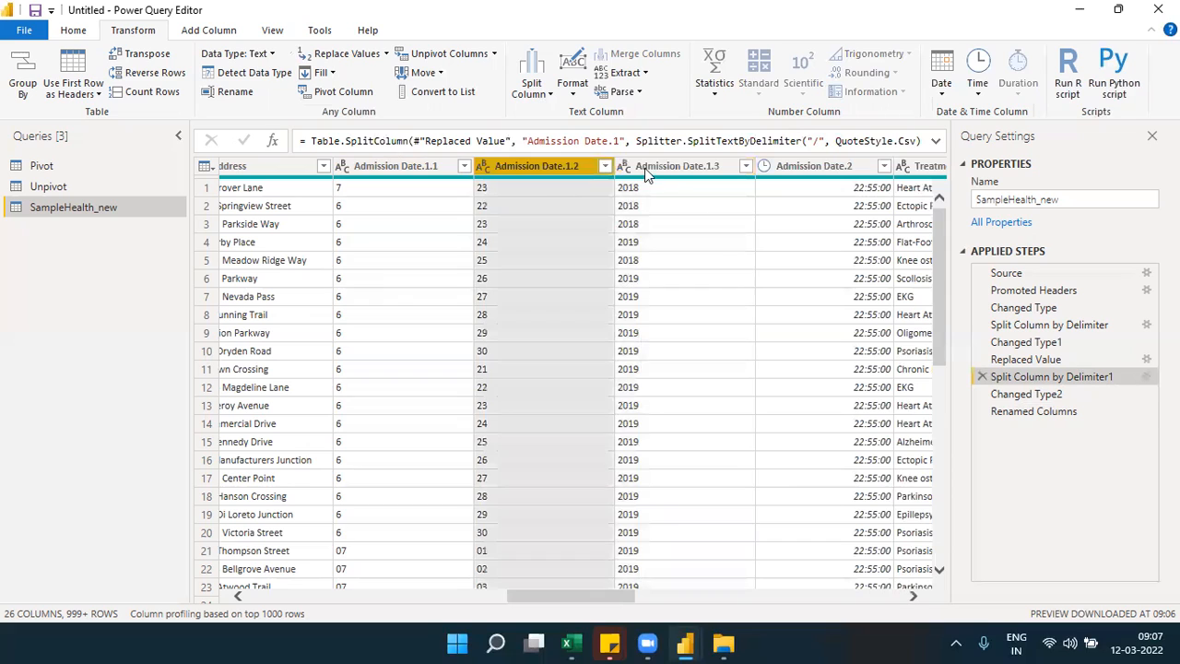
Set up a merge of the year, month and day columns, in that order, at the Renamed Columns step with custom separator "/"
click(671, 175)
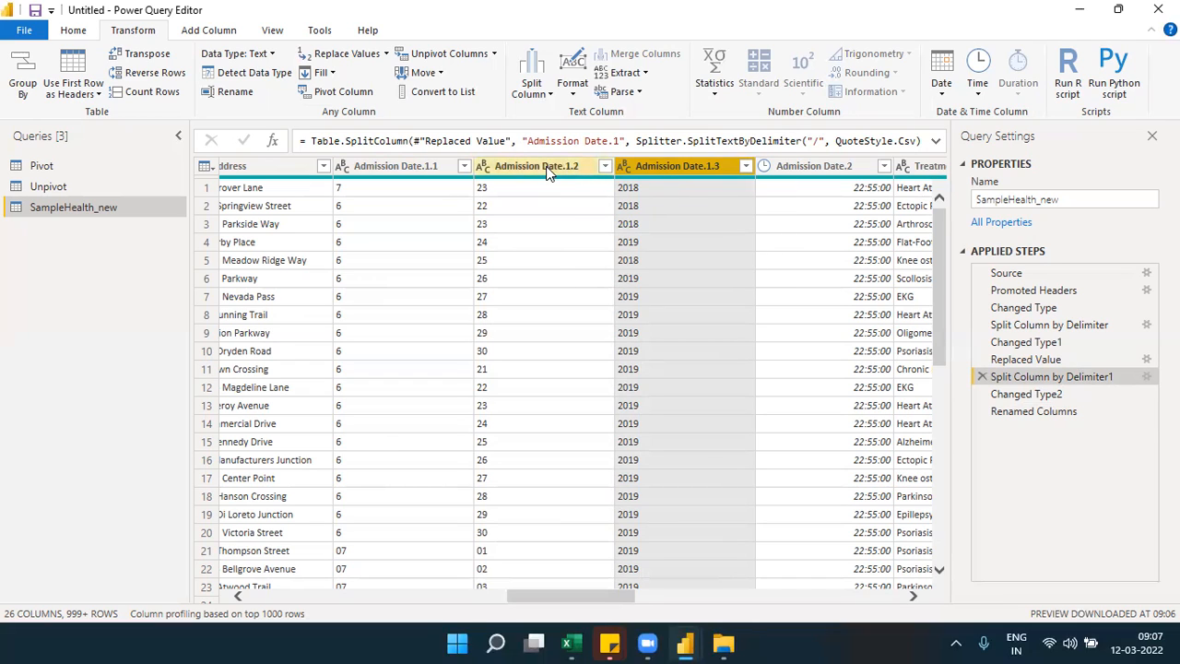
ctrl+click(403, 166)
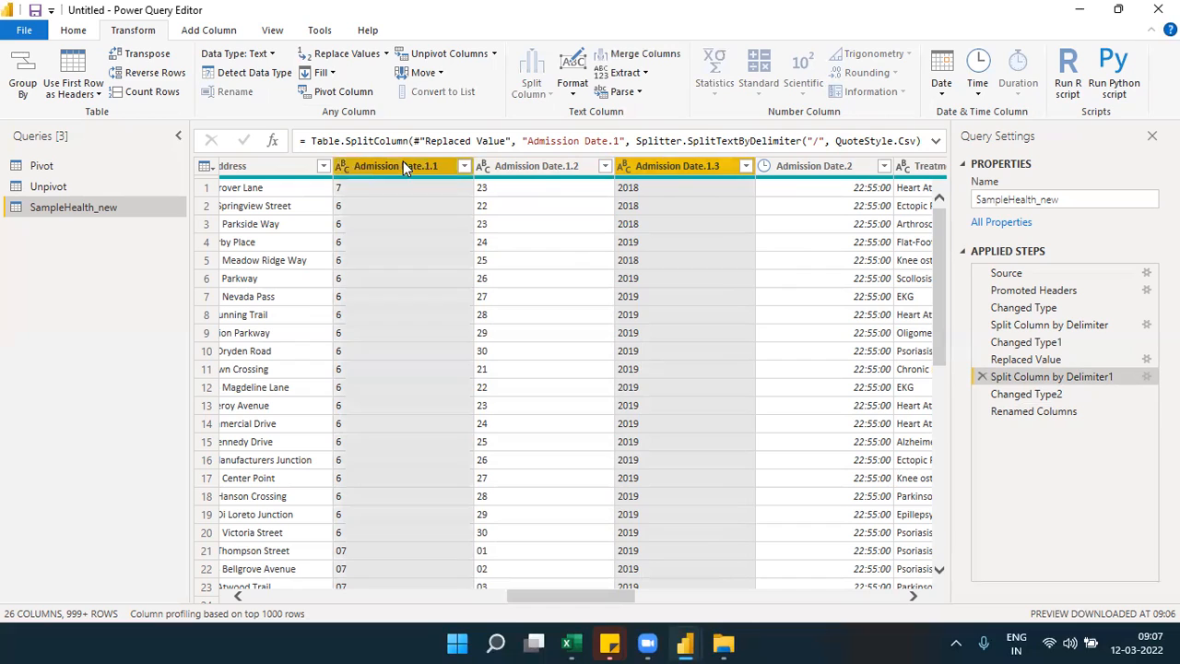
ctrl+click(532, 168)
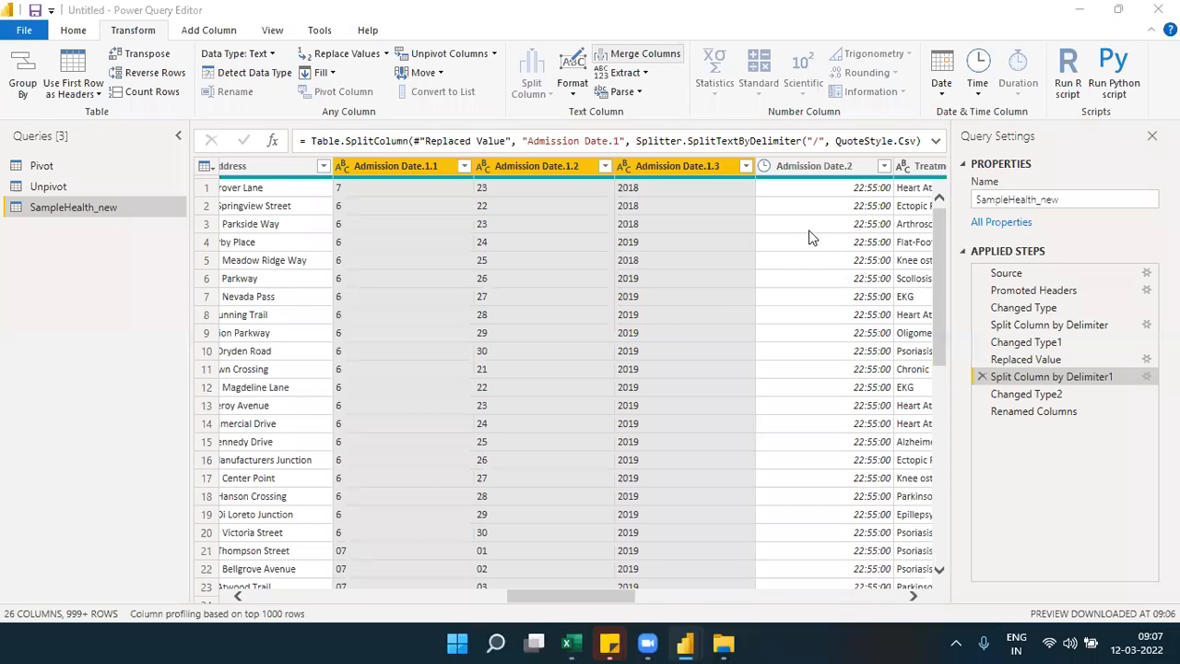
click(1028, 413)
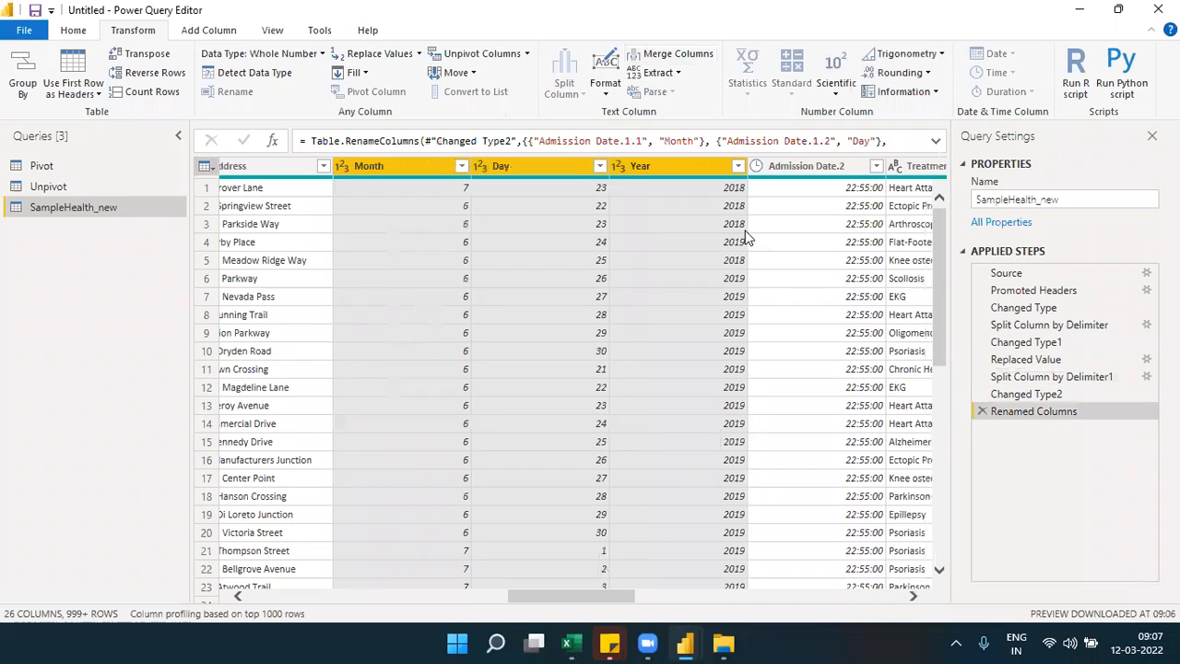
click(689, 57)
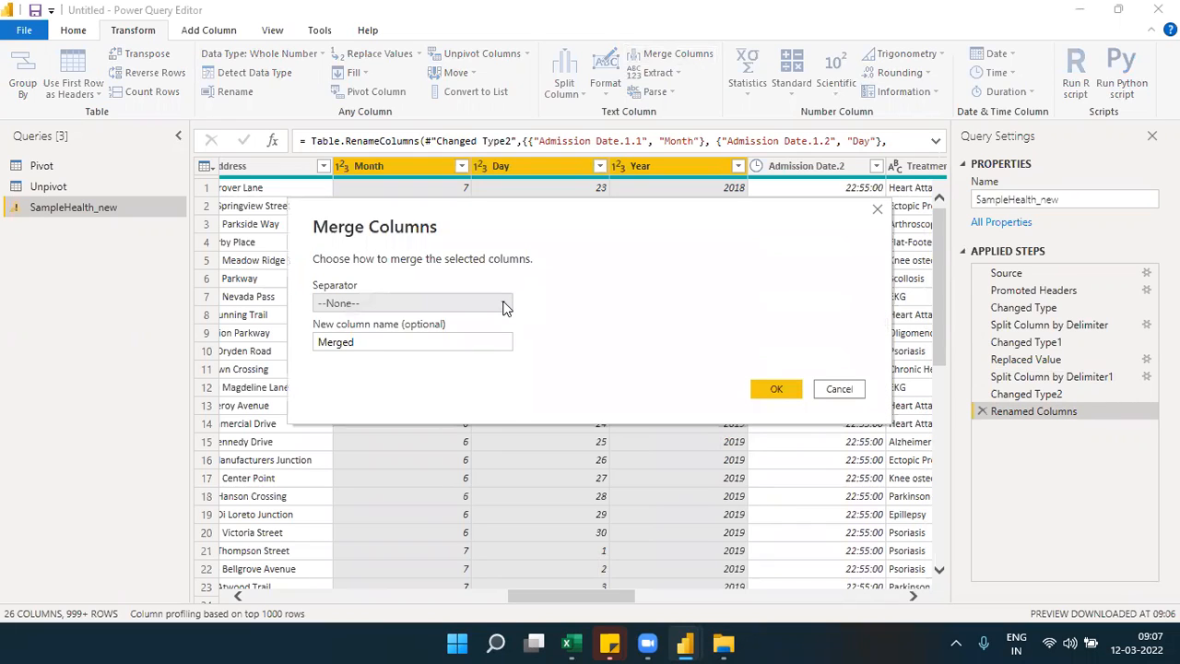
click(504, 307)
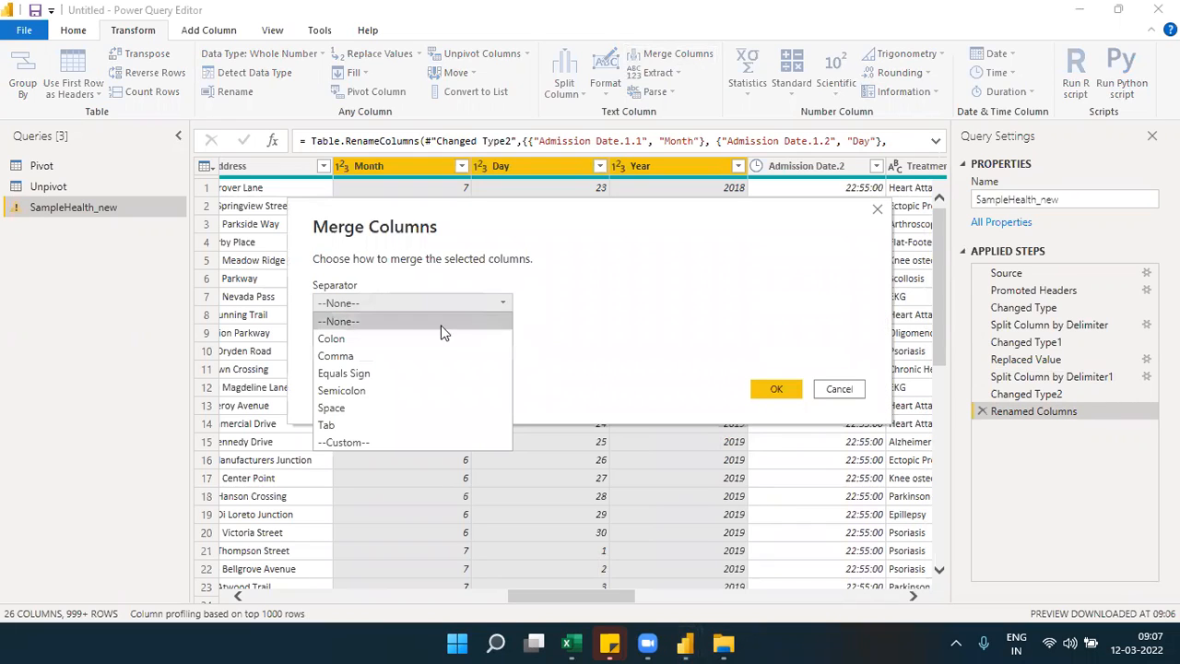
click(342, 437)
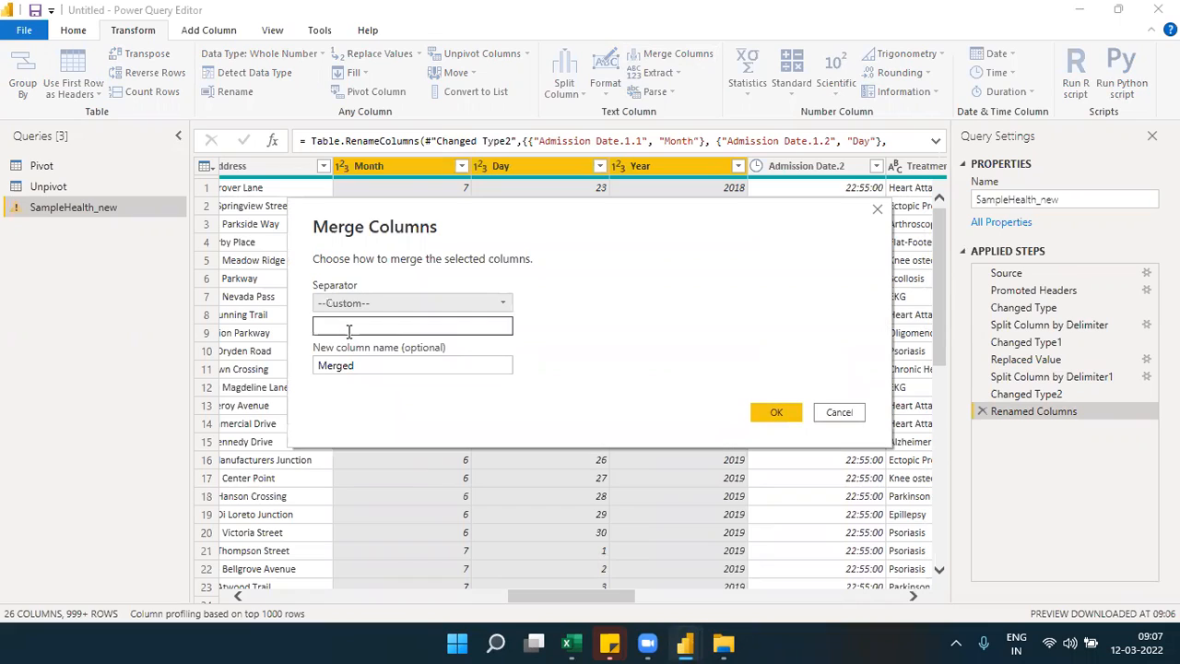
click(349, 327)
text(/)
Name the merged column Admission Date and complete the merge
click(356, 365)
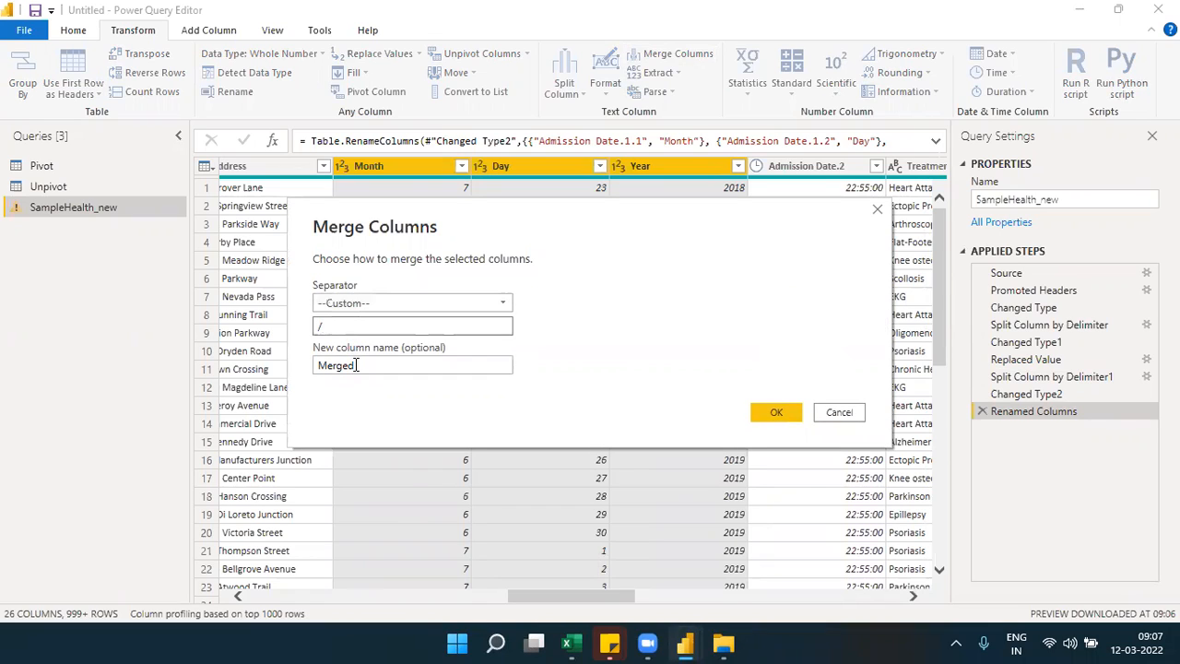
drag(357, 365, 316, 367)
text(Date)
key(BackSpace)
key(BackSpace)
key(BackSpace)
key(BackSpace)
text(Admin)
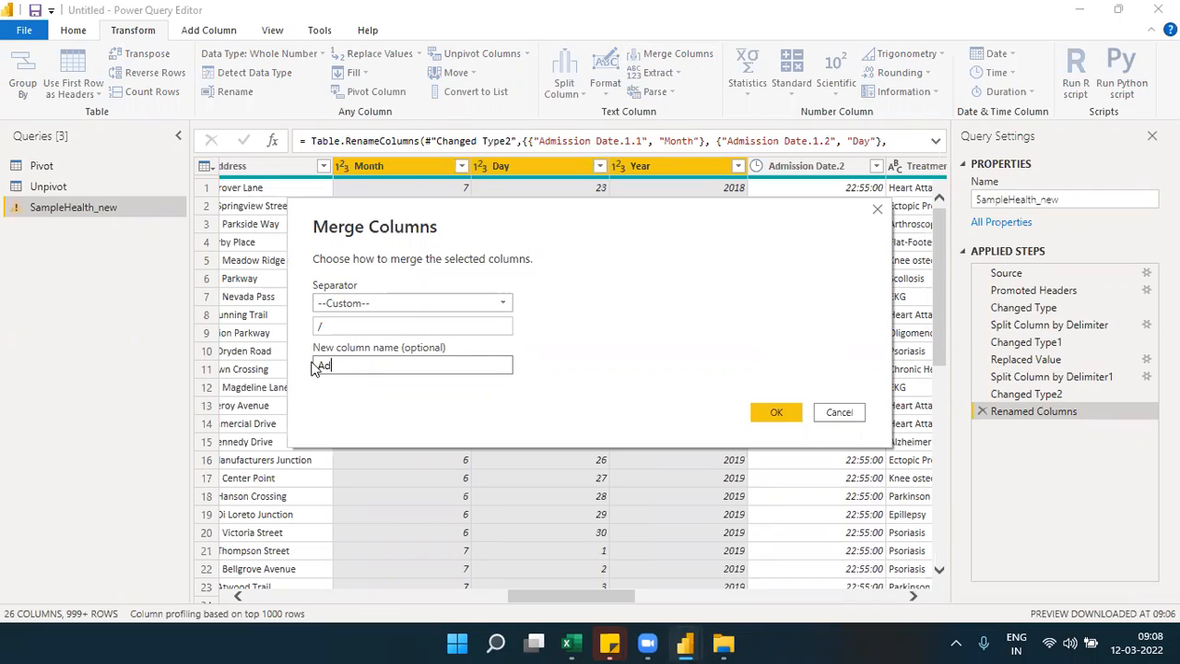
key(BackSpace)
key(BackSpace)
text(ssion Date)
click(766, 414)
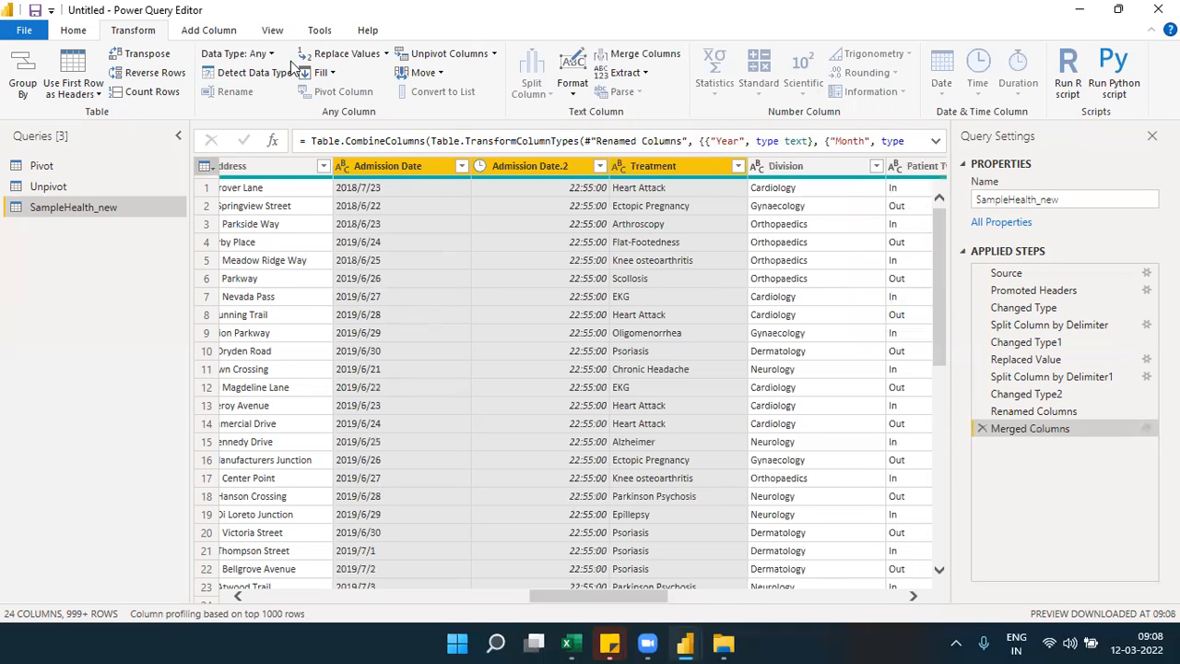
Try to set the selected Admission Date, Admission Date.2 and Treatment columns to the Date type, and delete that type change
click(235, 54)
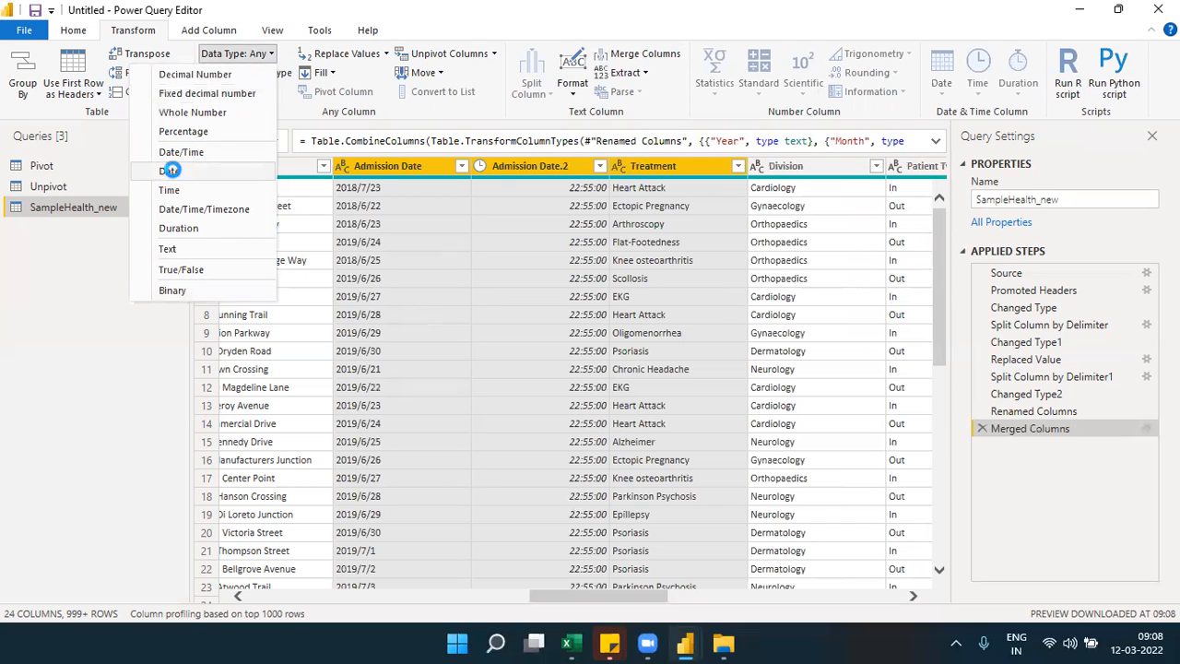
click(171, 171)
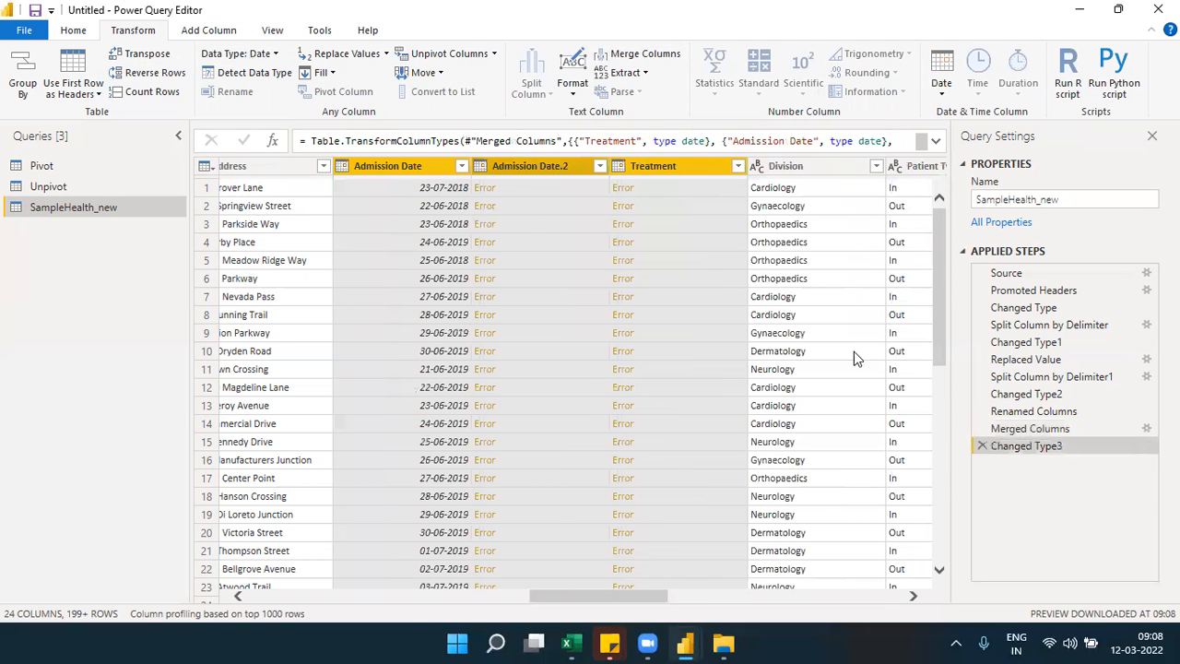
click(982, 446)
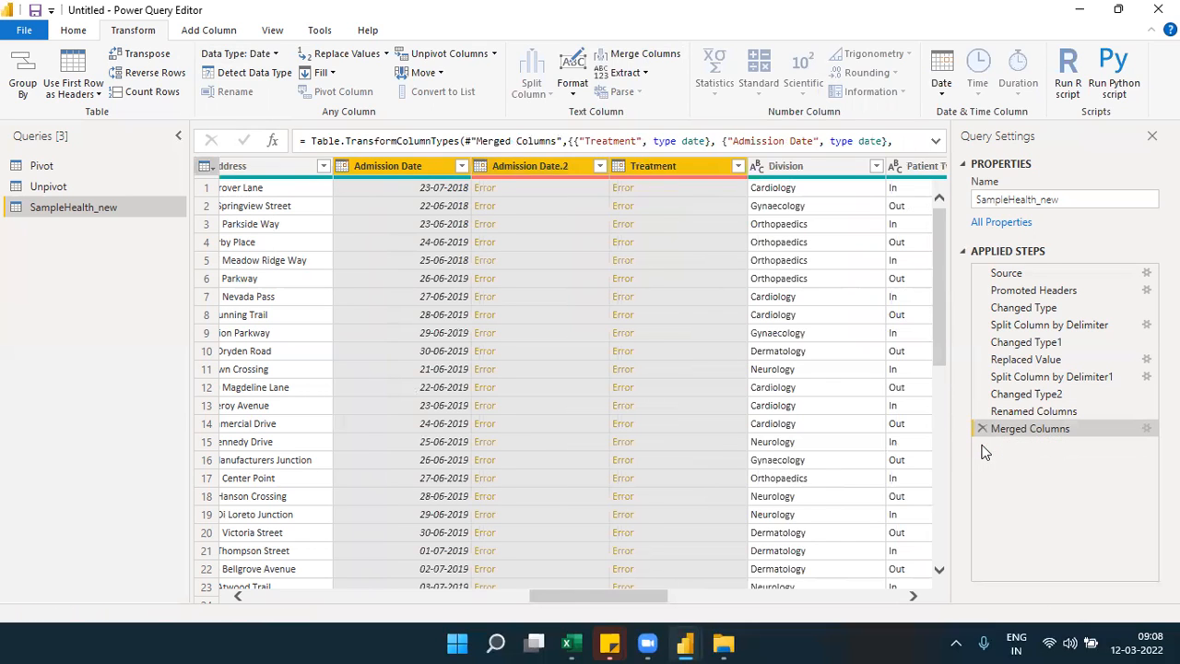
Change the data type of the Admission Date column alone to Date
click(415, 166)
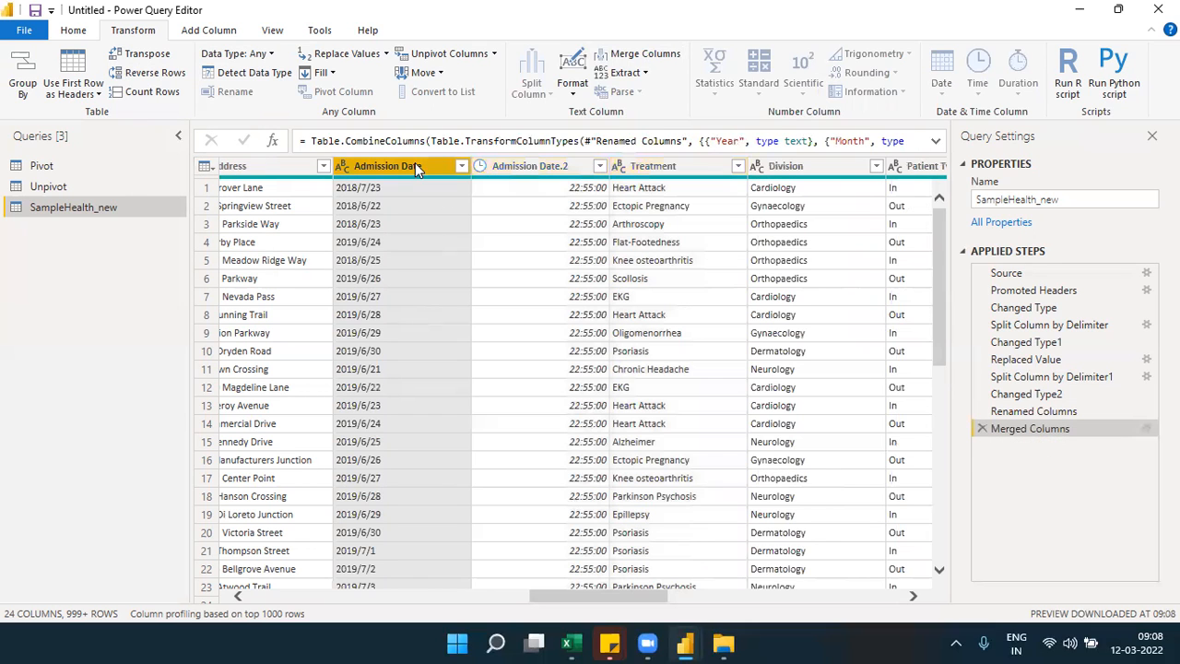
click(271, 56)
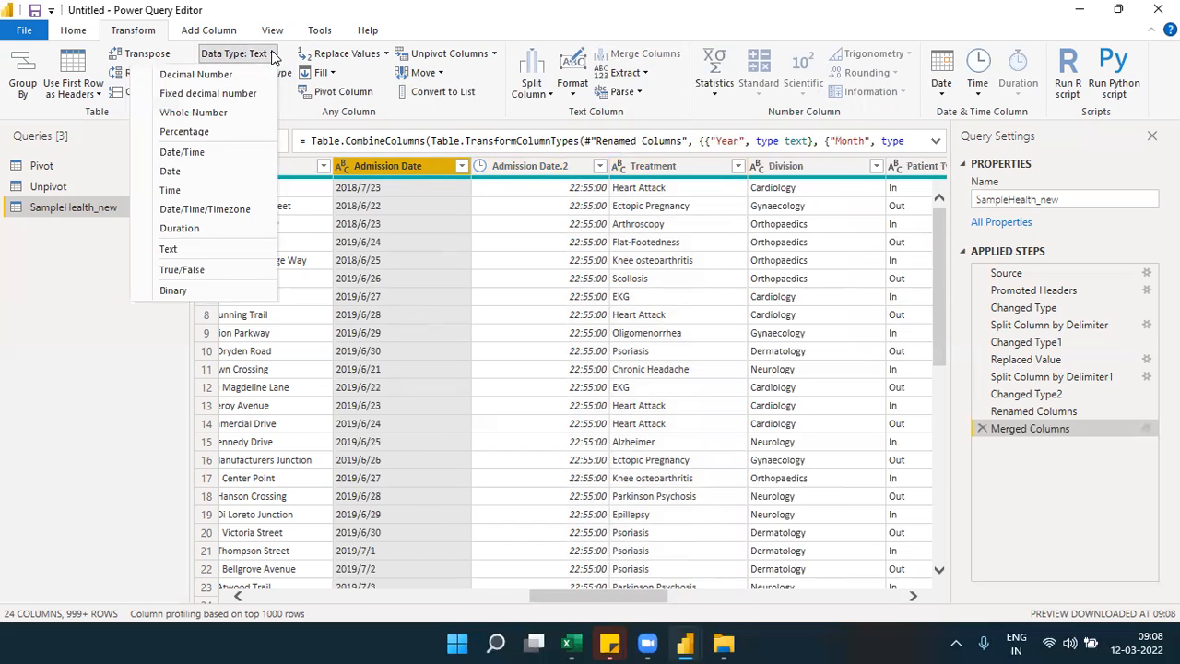
click(187, 175)
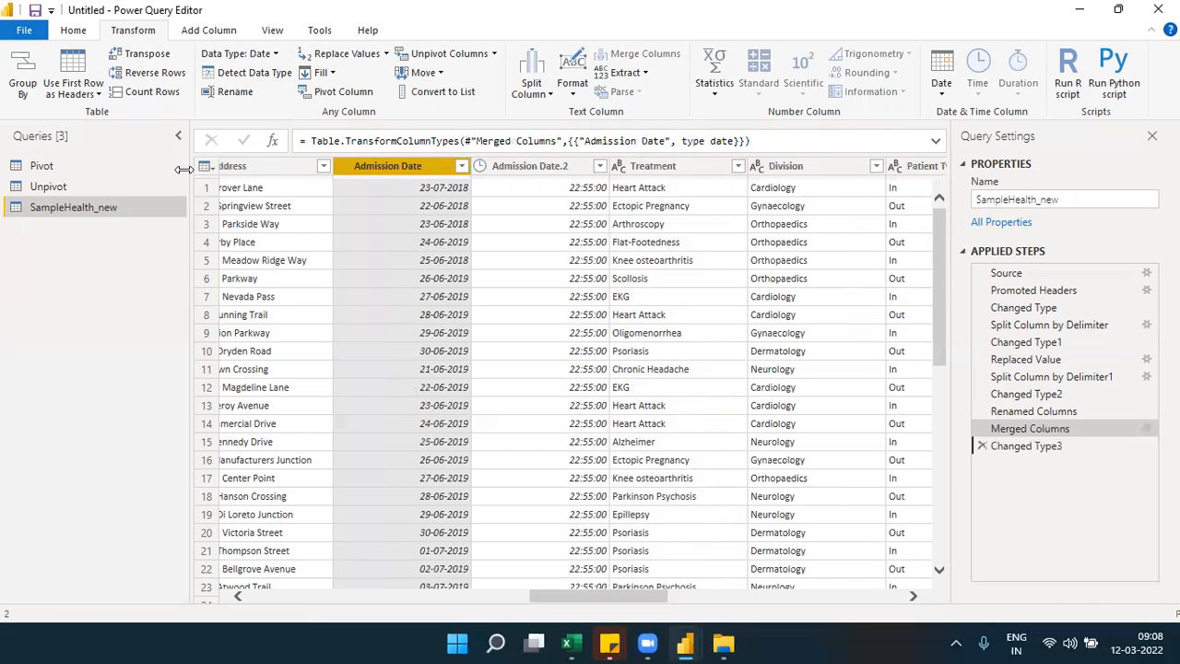
Check the Admission Date column's data type and look through its filter values without applying a filter
click(343, 168)
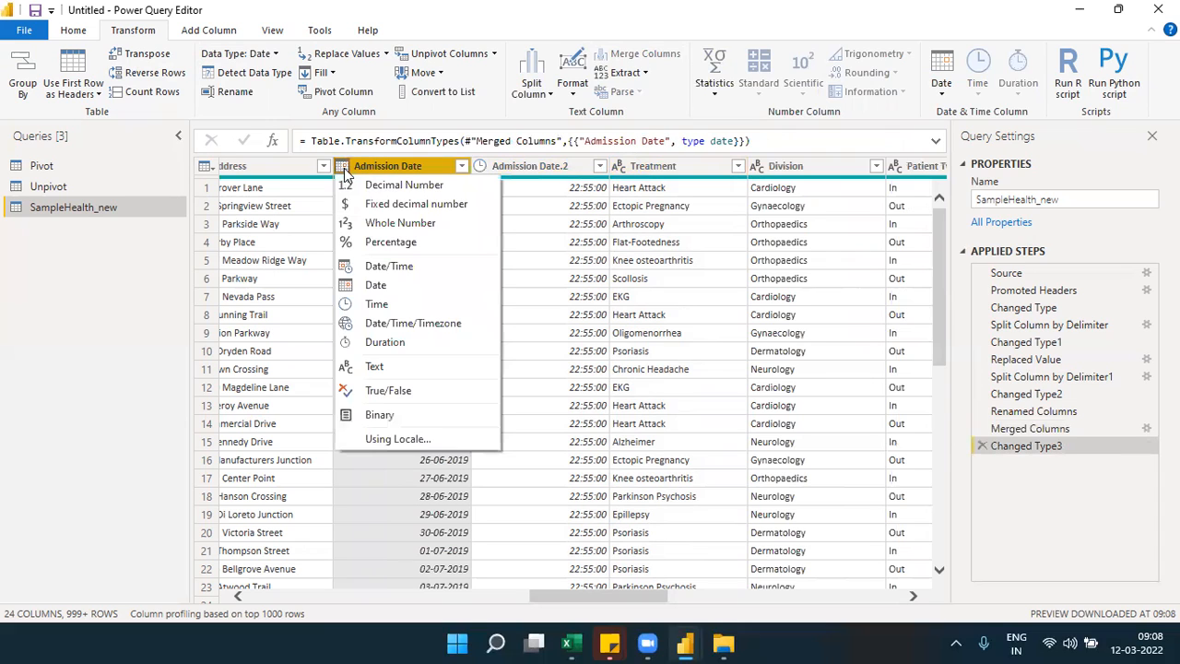
click(395, 174)
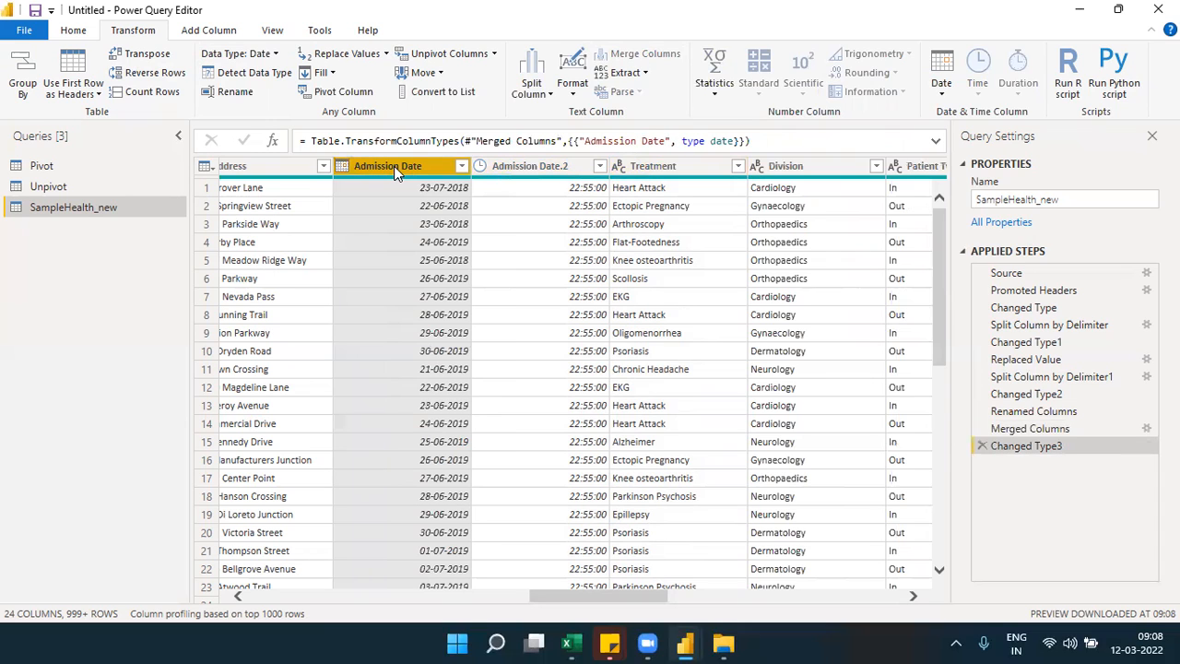
click(462, 167)
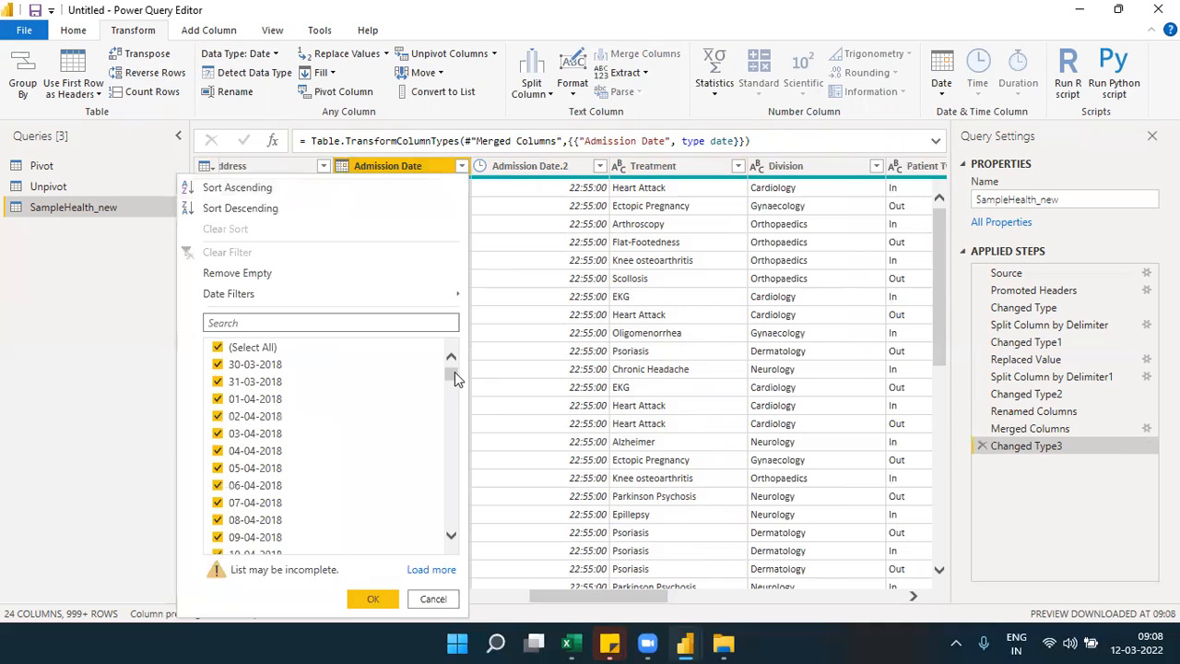
drag(451, 389, 442, 361)
click(429, 599)
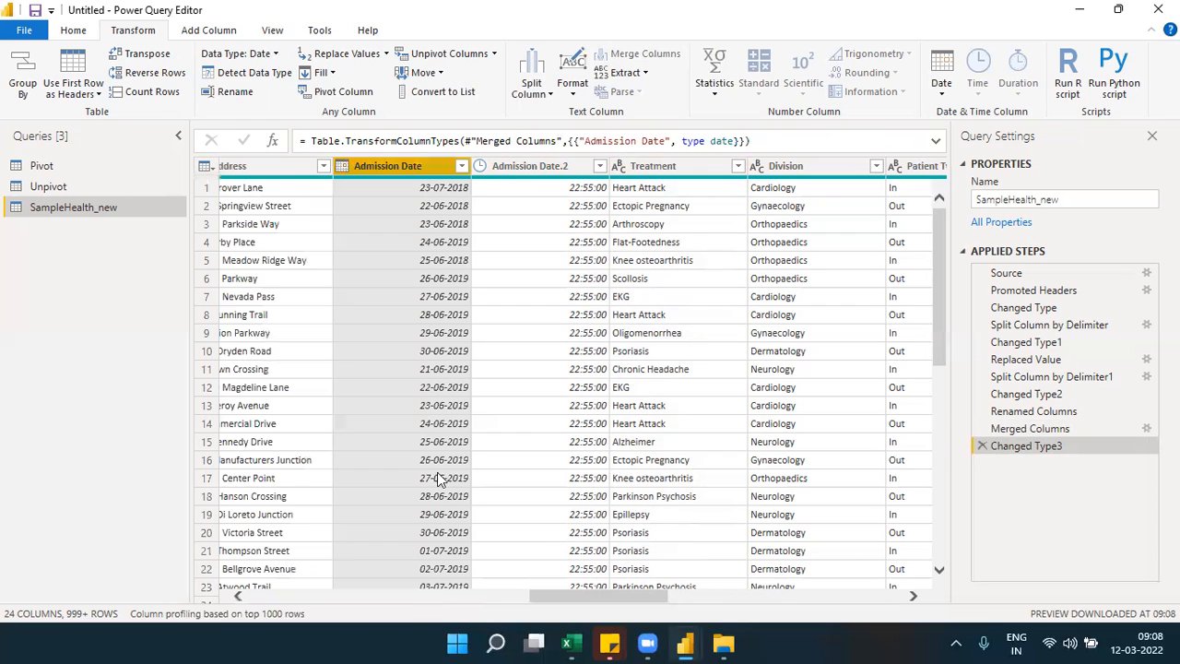
Set up a merge of the Admission Date and Admission Date.2 columns with Space as the separator
click(505, 172)
click(416, 171)
ctrl+click(525, 169)
click(648, 57)
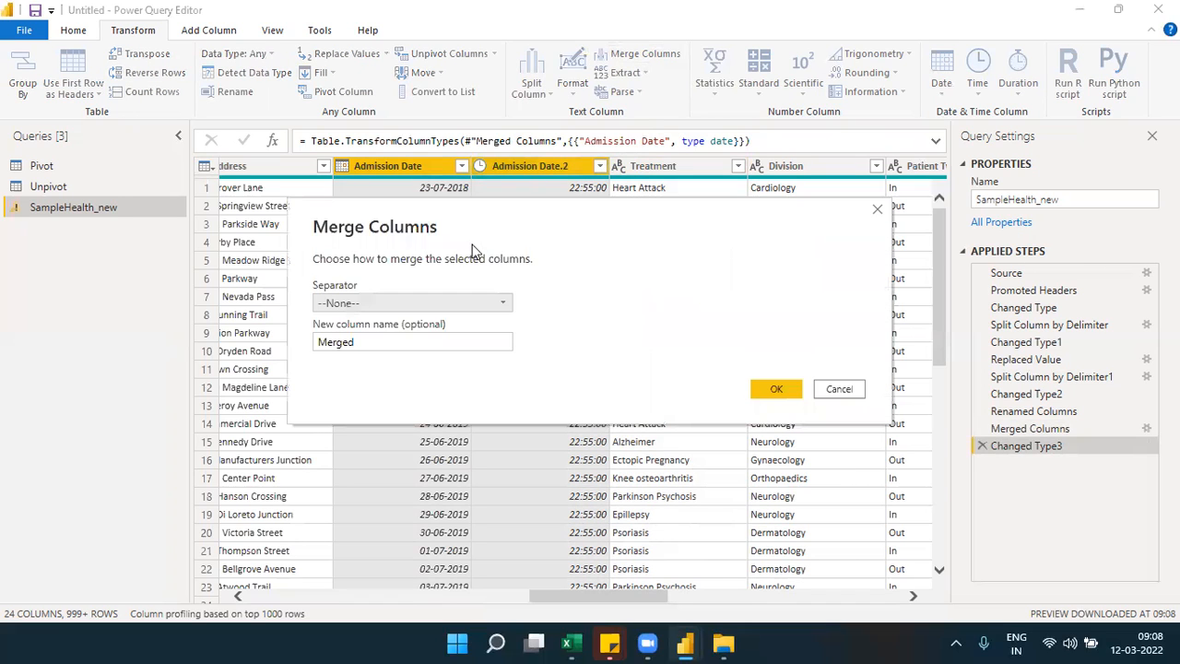
click(496, 306)
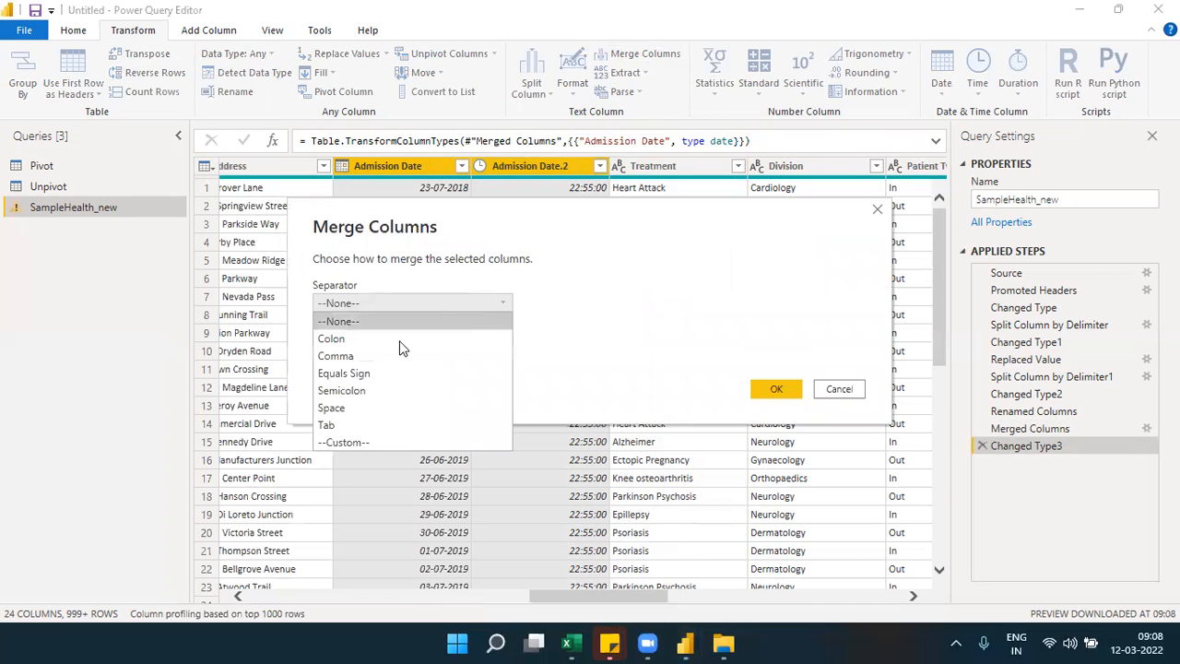
click(339, 408)
Name the merged date and time column Admission Datetime and complete the merge
drag(365, 342, 319, 342)
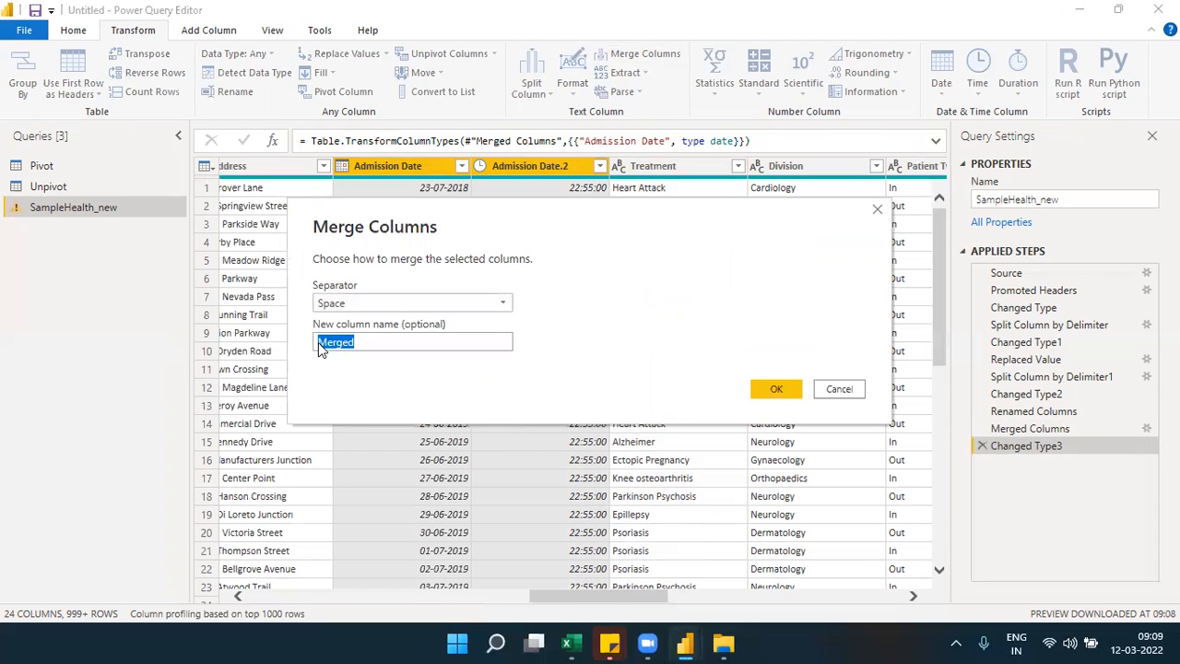
text(Admis)
key(BackSpace)
text(ssion )
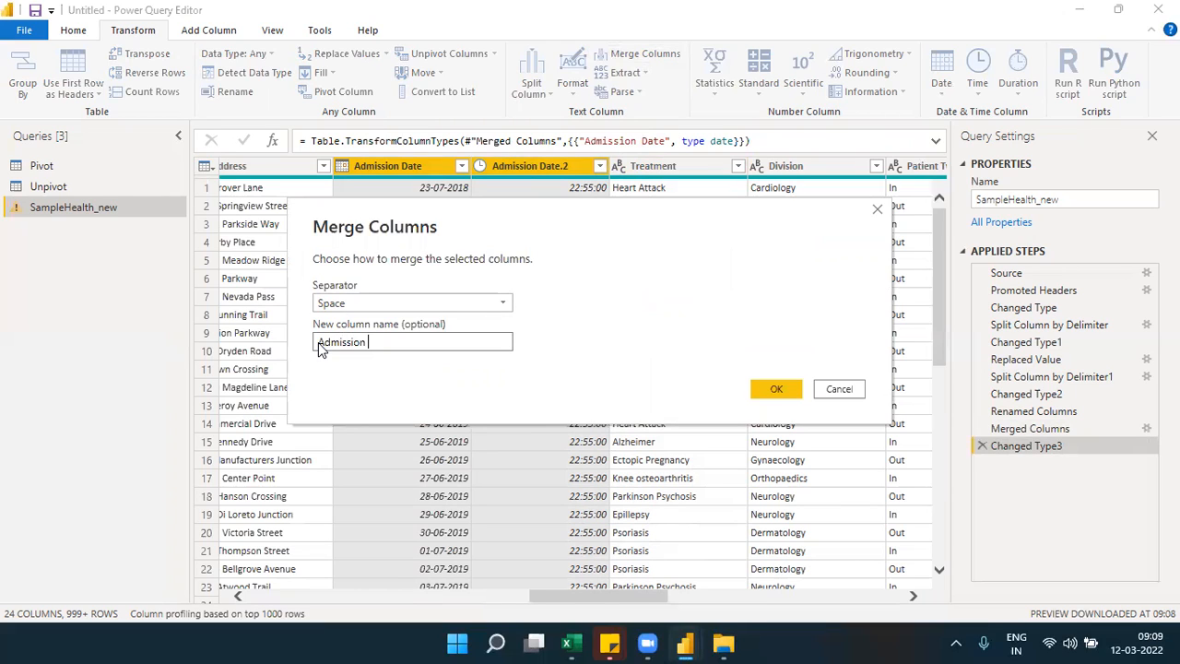
text(Datetime)
key(BackSpace)
key(BackSpace)
key(BackSpace)
key(BackSpace)
key(BackSpace)
key(BackSpace)
key(BackSpace)
key(BackSpace)
text(Datetime)
click(766, 391)
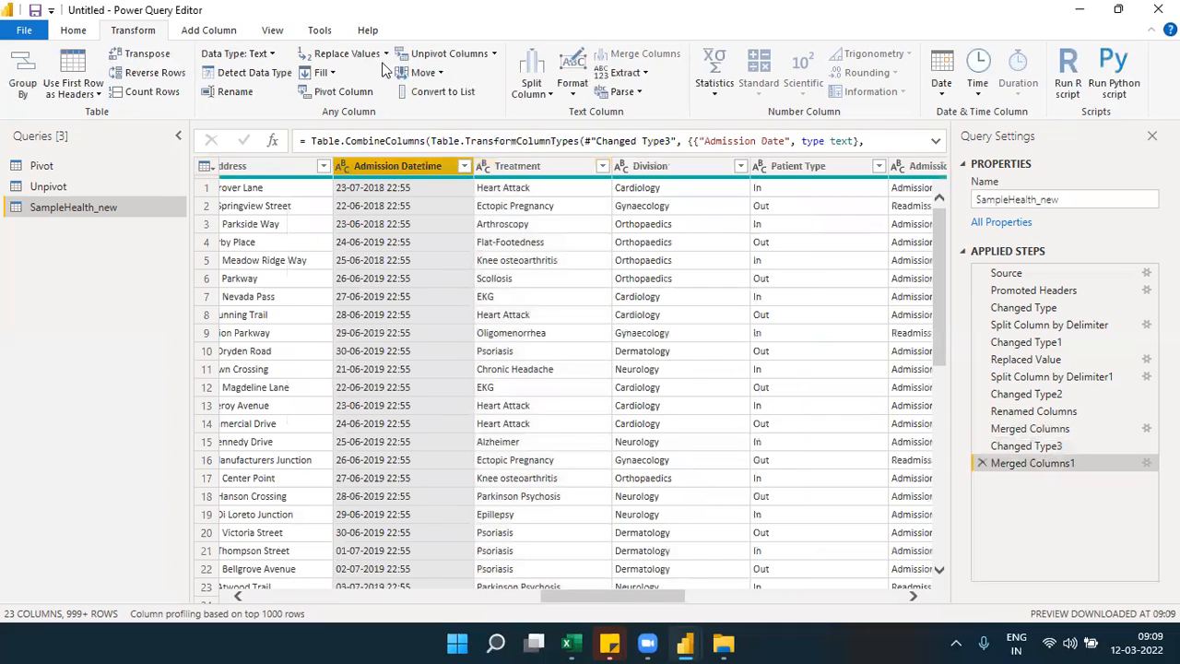
Change the Admission Datetime column's data type to Date/Time and check its type and filter values
click(273, 57)
click(182, 154)
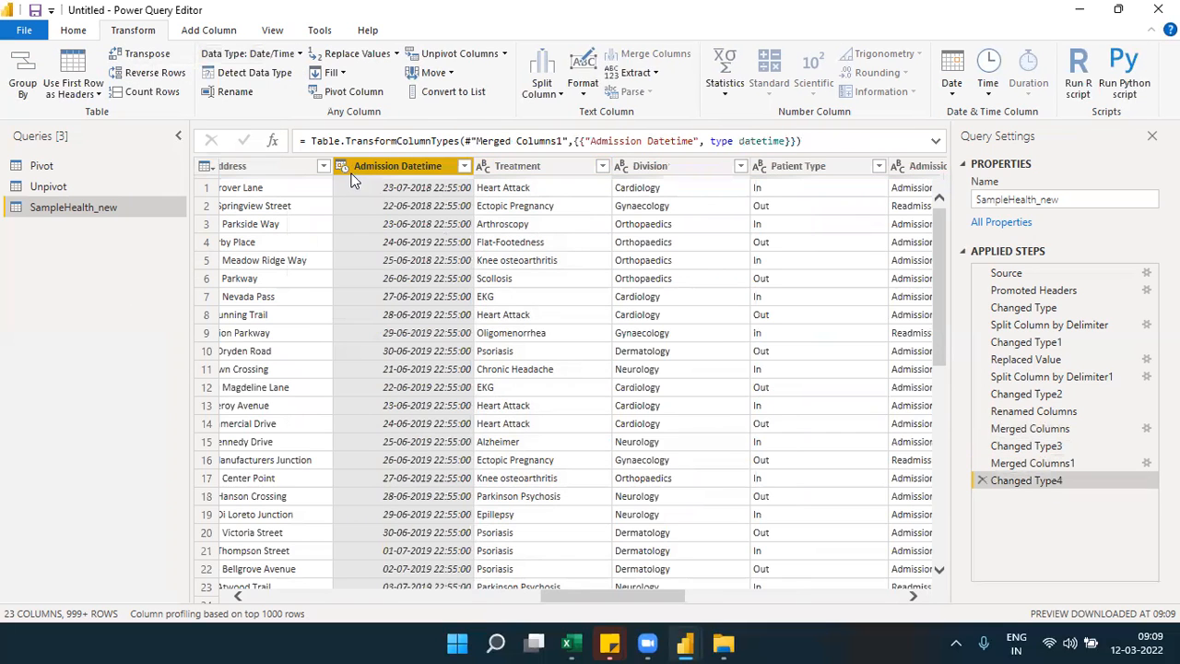
click(344, 169)
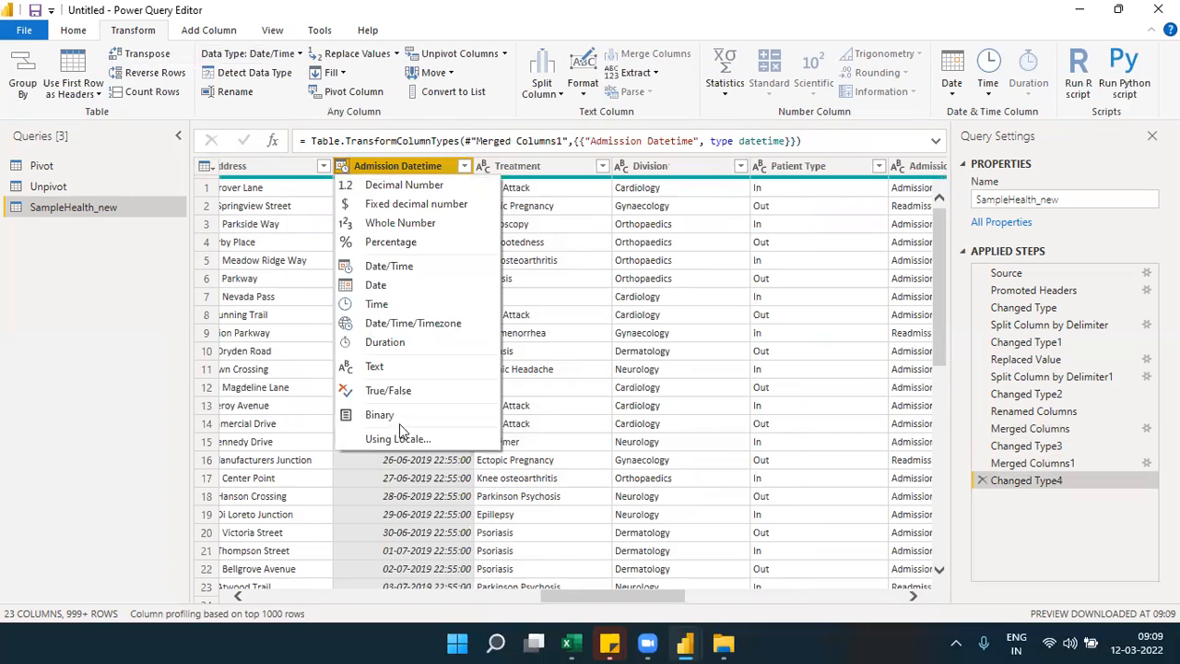
click(403, 494)
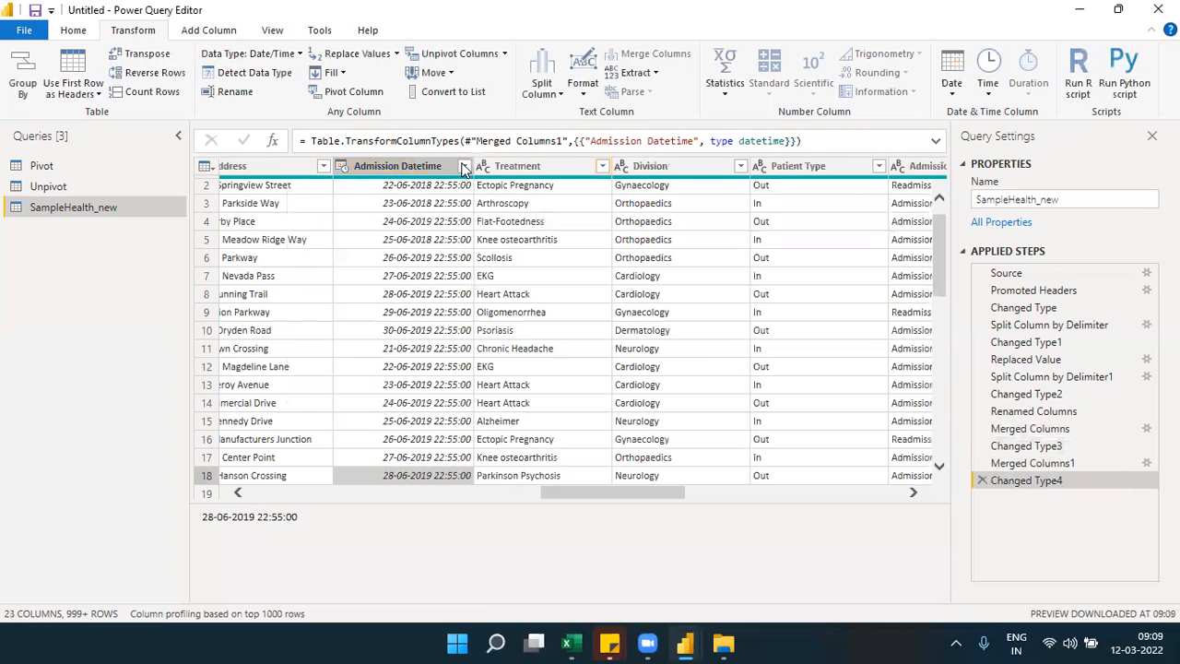
click(463, 166)
click(449, 569)
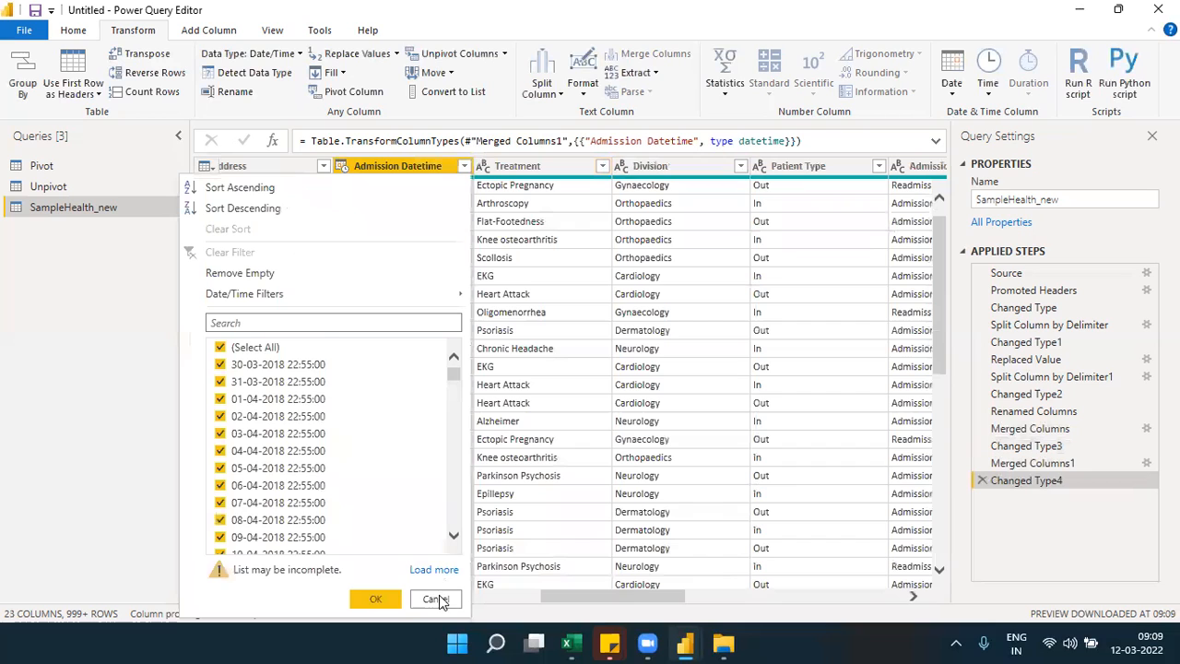
Leave the filter list without applying a filter and duplicate the Admission Datetime column
click(436, 599)
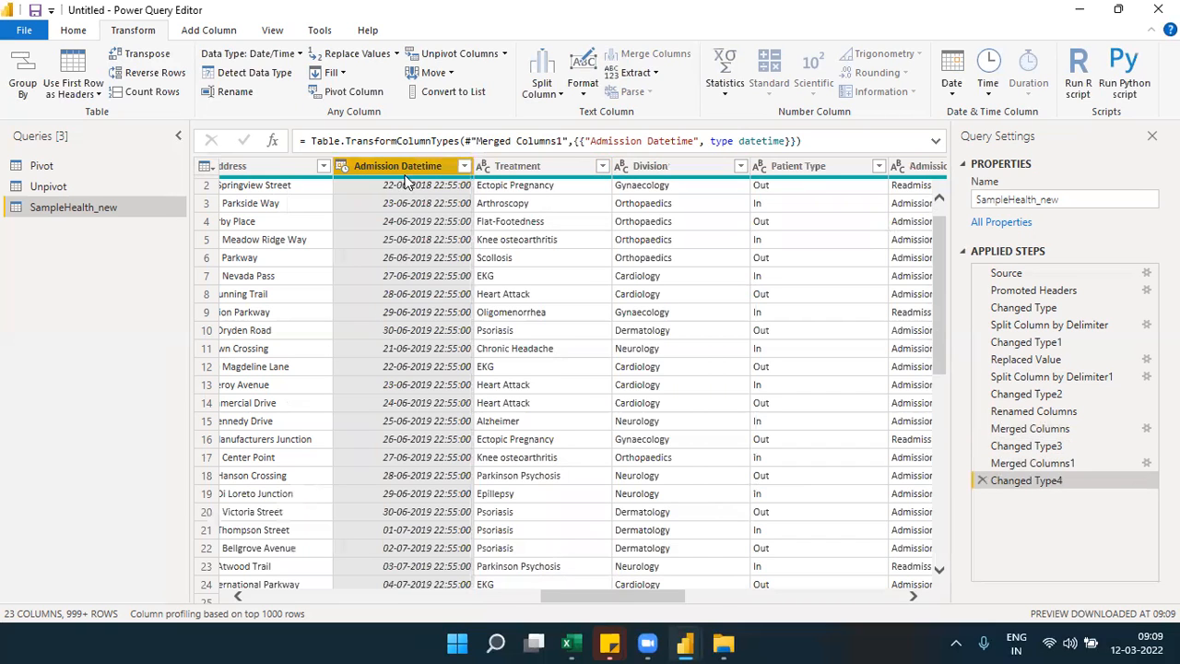
right_click(403, 170)
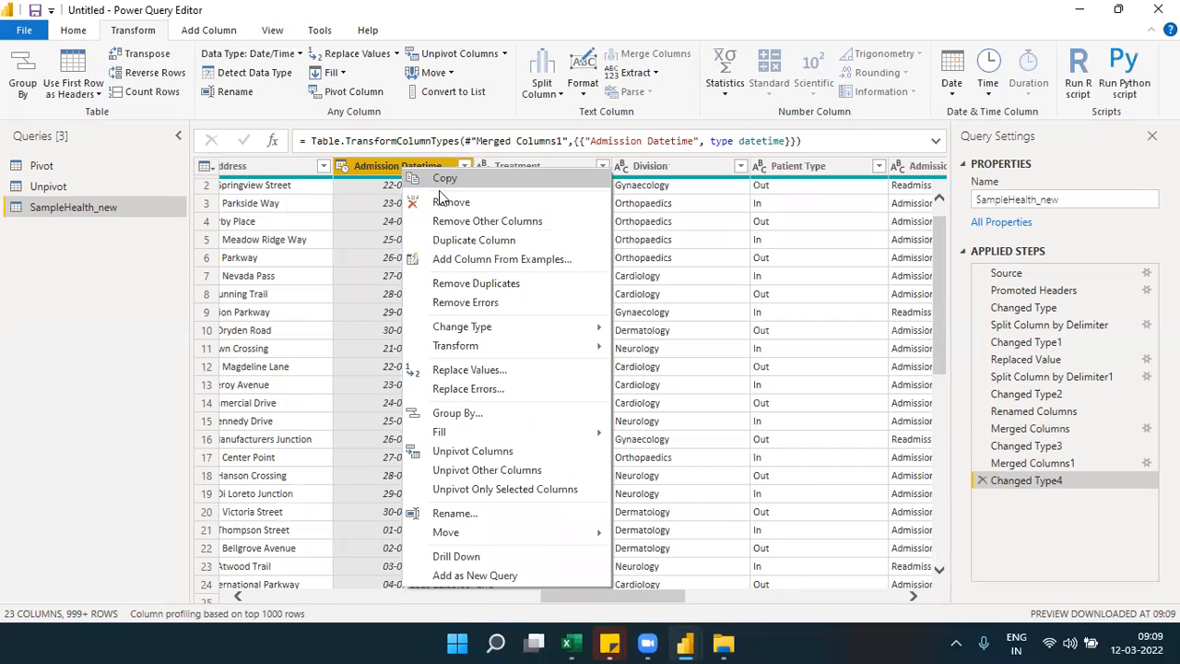
click(448, 241)
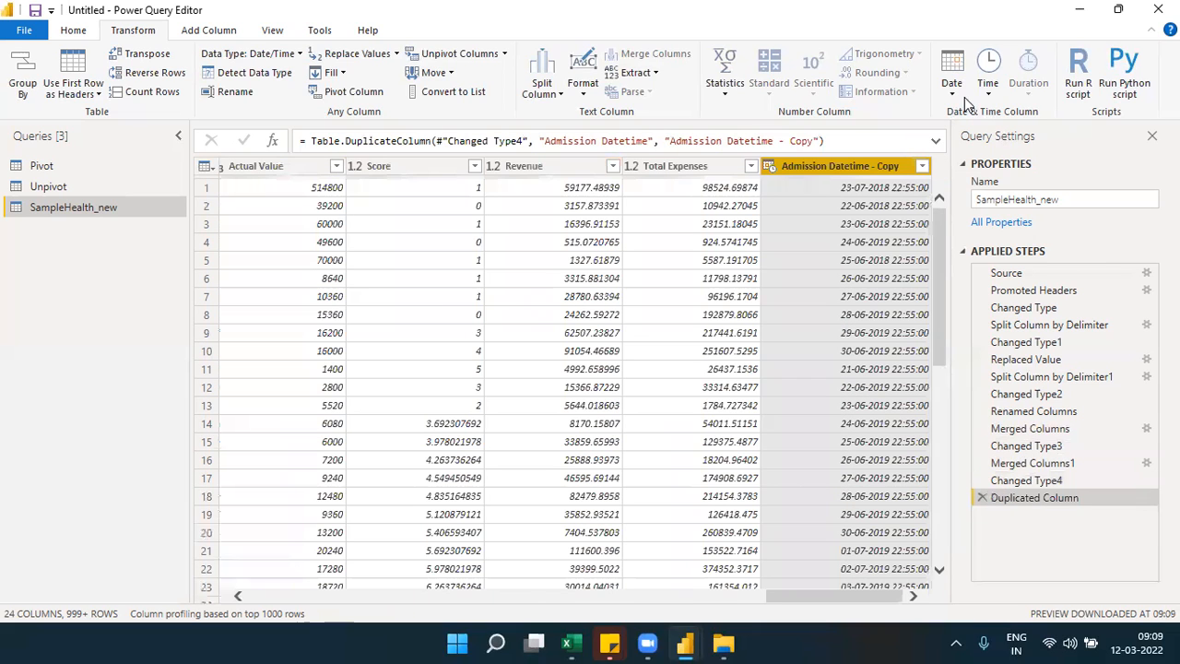
Try extracting the year from the duplicated Admission Datetime column, and remove that transformation from the query
click(955, 92)
mouse_move(852, 171)
click(795, 176)
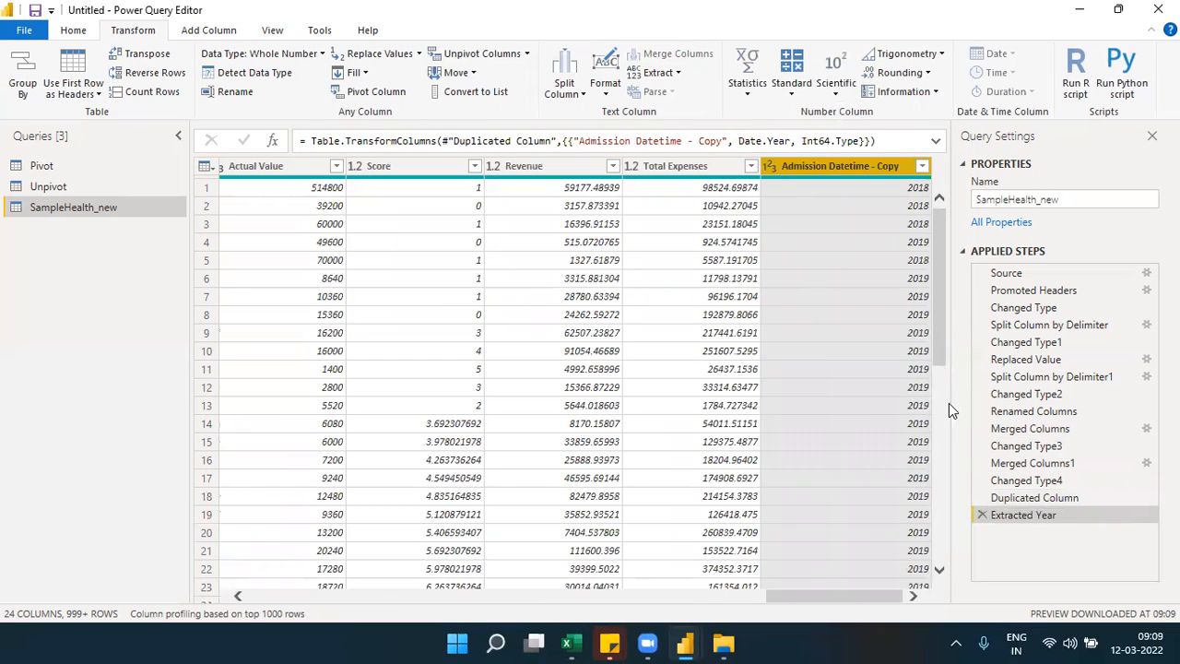
click(982, 514)
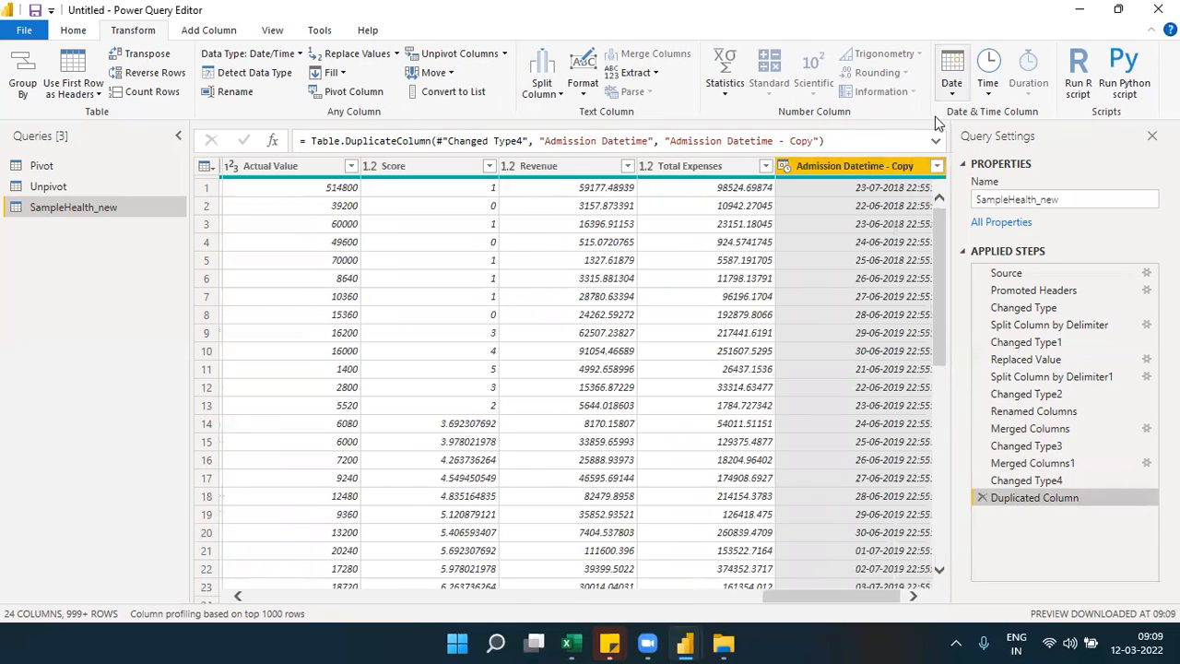
Transform the duplicated Admission Datetime column into the name of the month
click(953, 90)
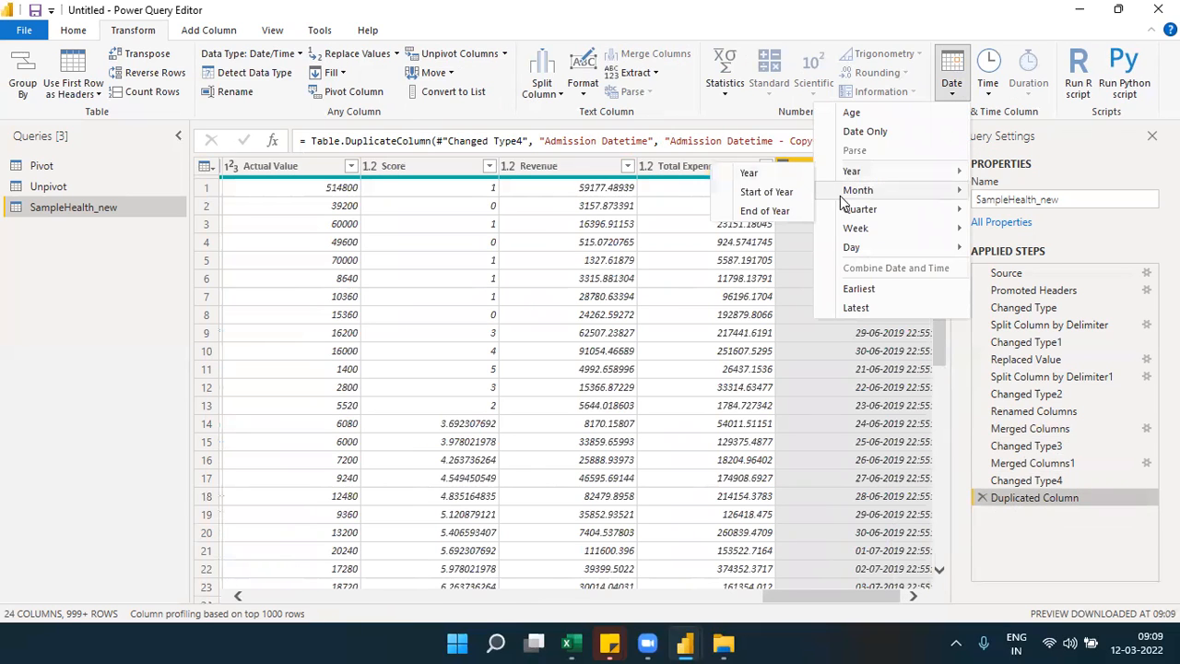
mouse_move(846, 201)
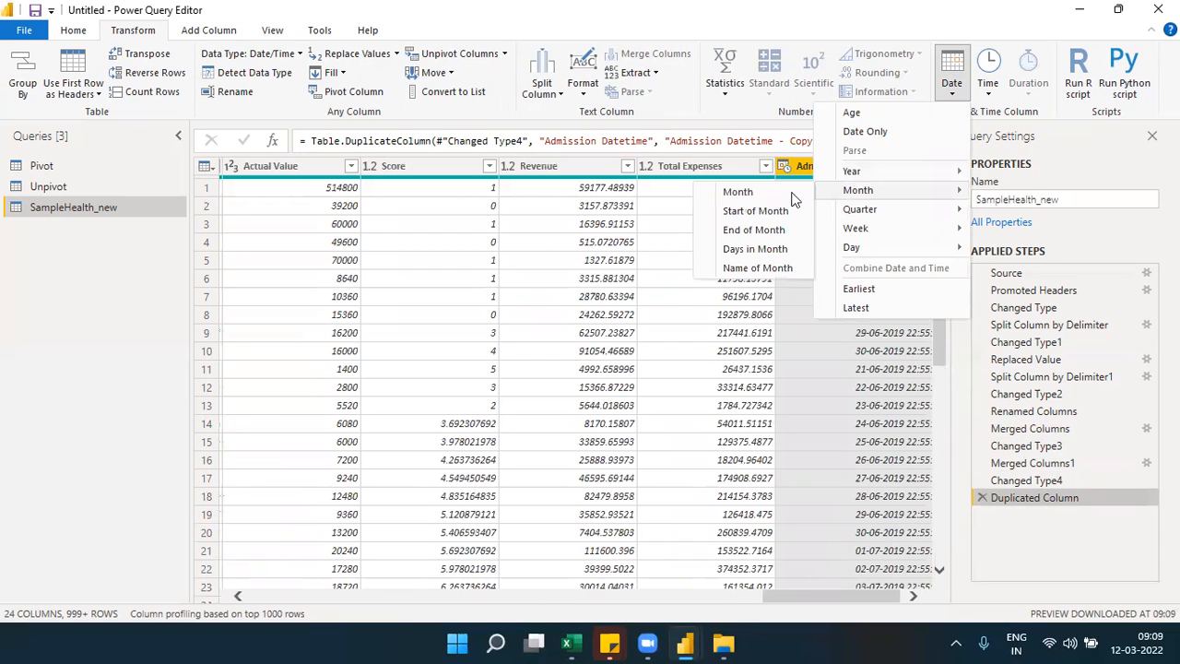
click(741, 266)
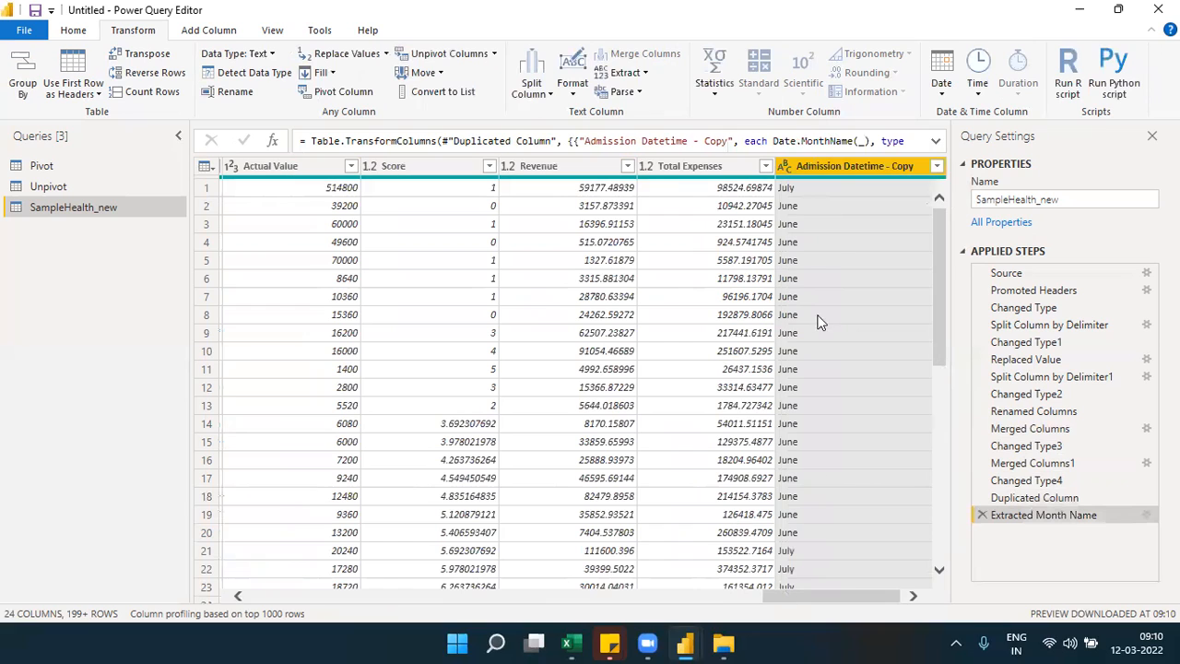
Rename the duplicated month column as Admission MonthName
double_click(850, 170)
text(Admin)
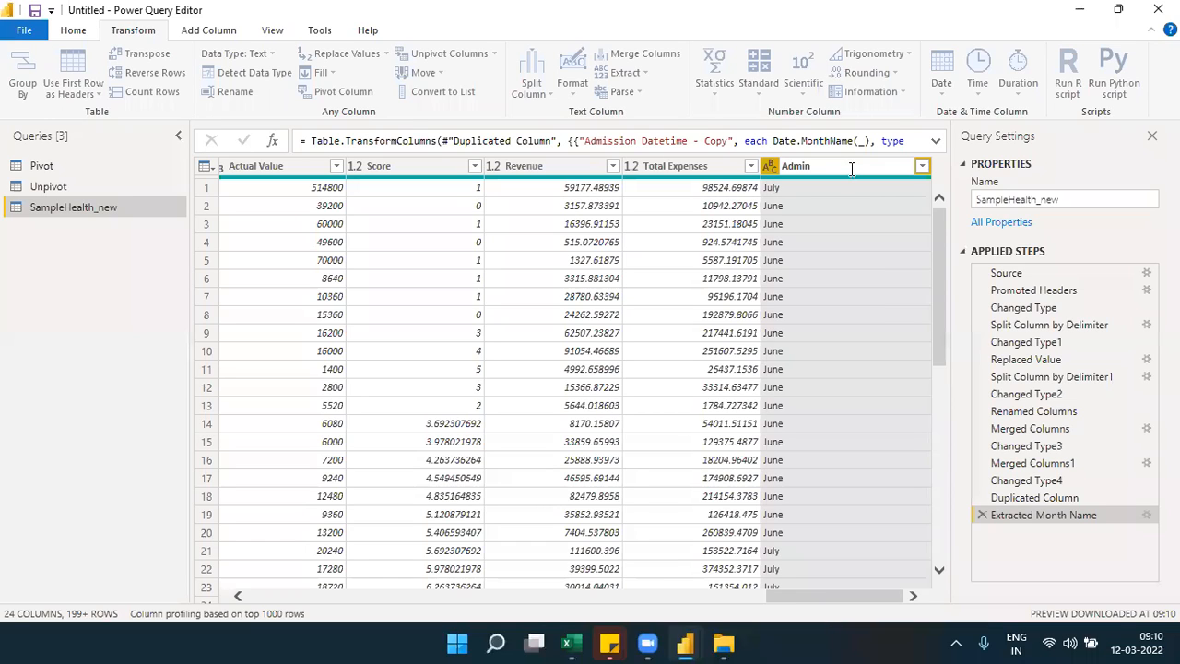
key(BackSpace)
text(ssion MonthName)
key(Return)
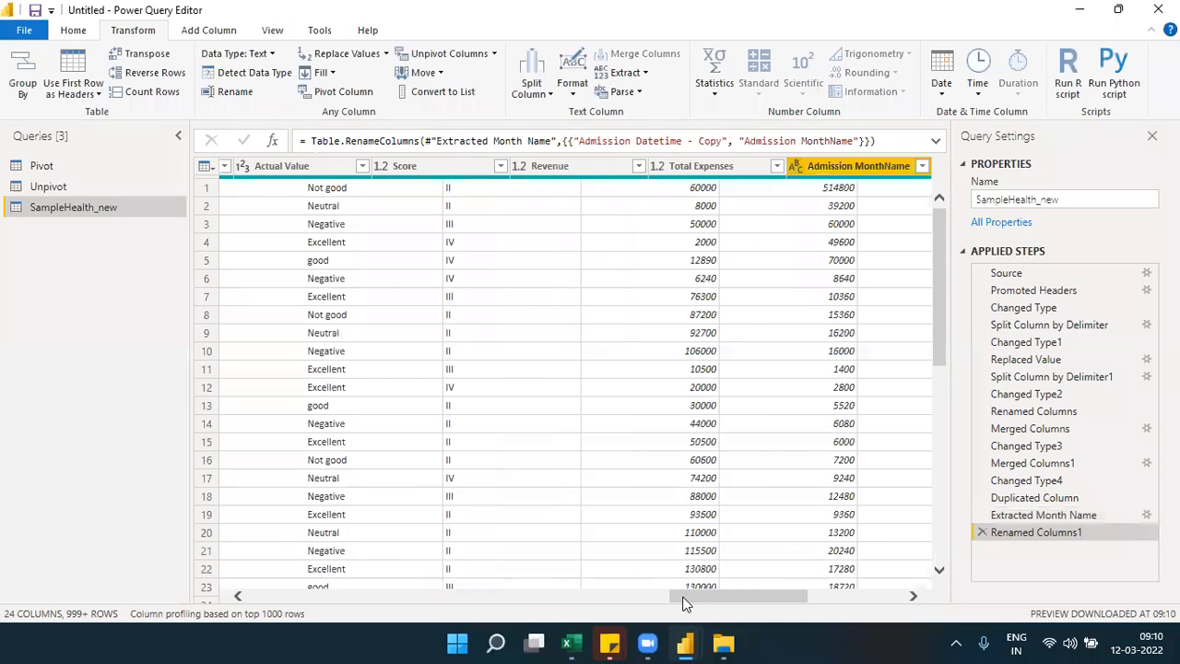
Open the SampleHealth_new query in the Advanced Editor and examine the code of its applied transformations
drag(686, 604, 295, 595)
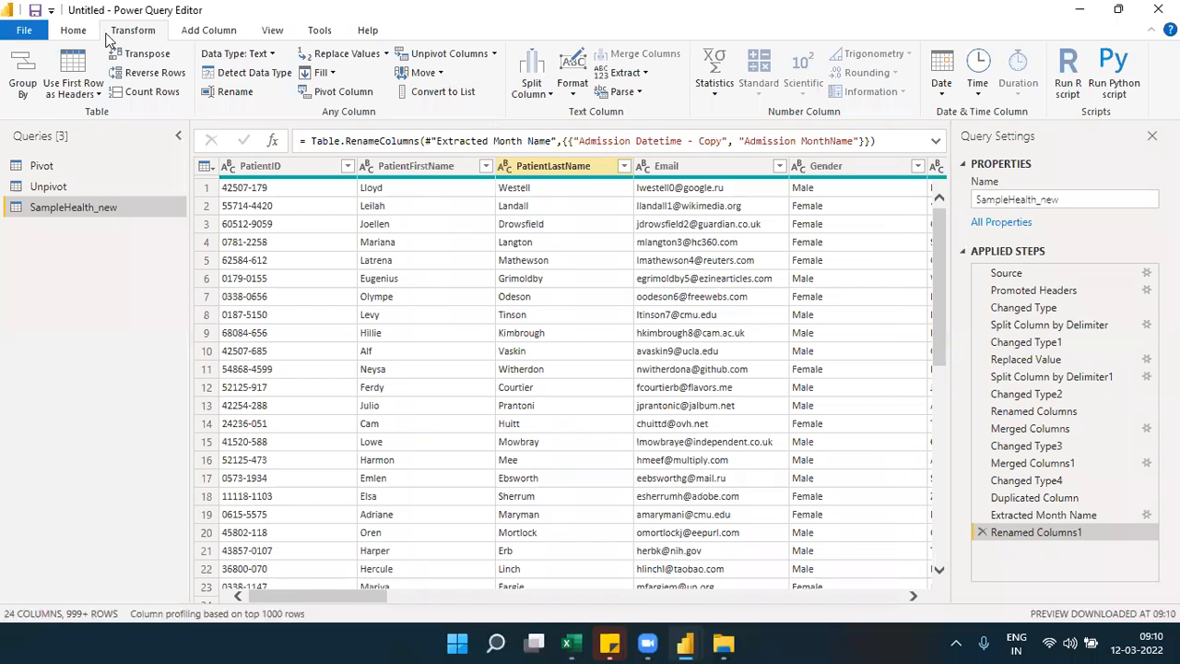
click(408, 72)
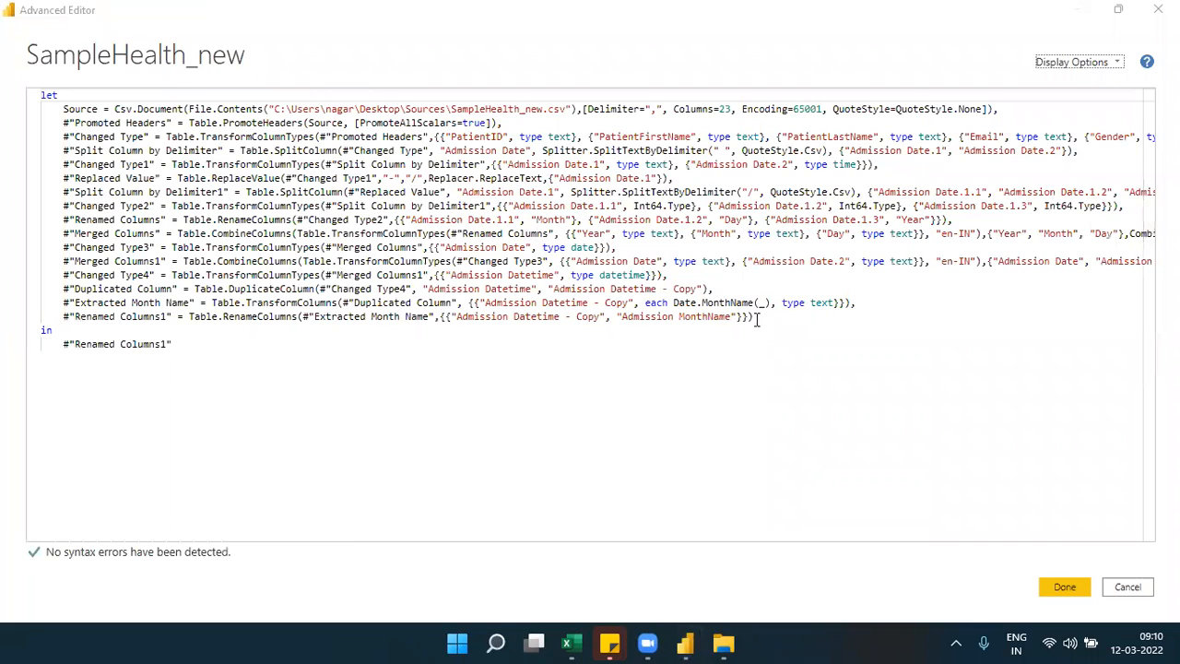
drag(737, 316, 696, 316)
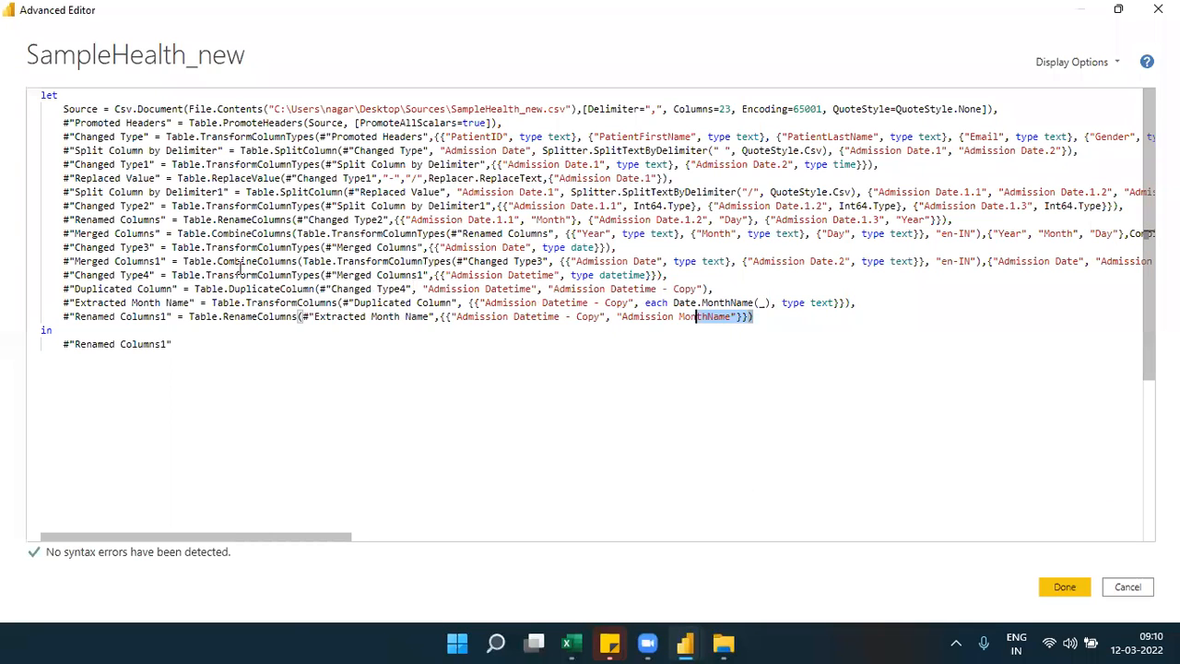